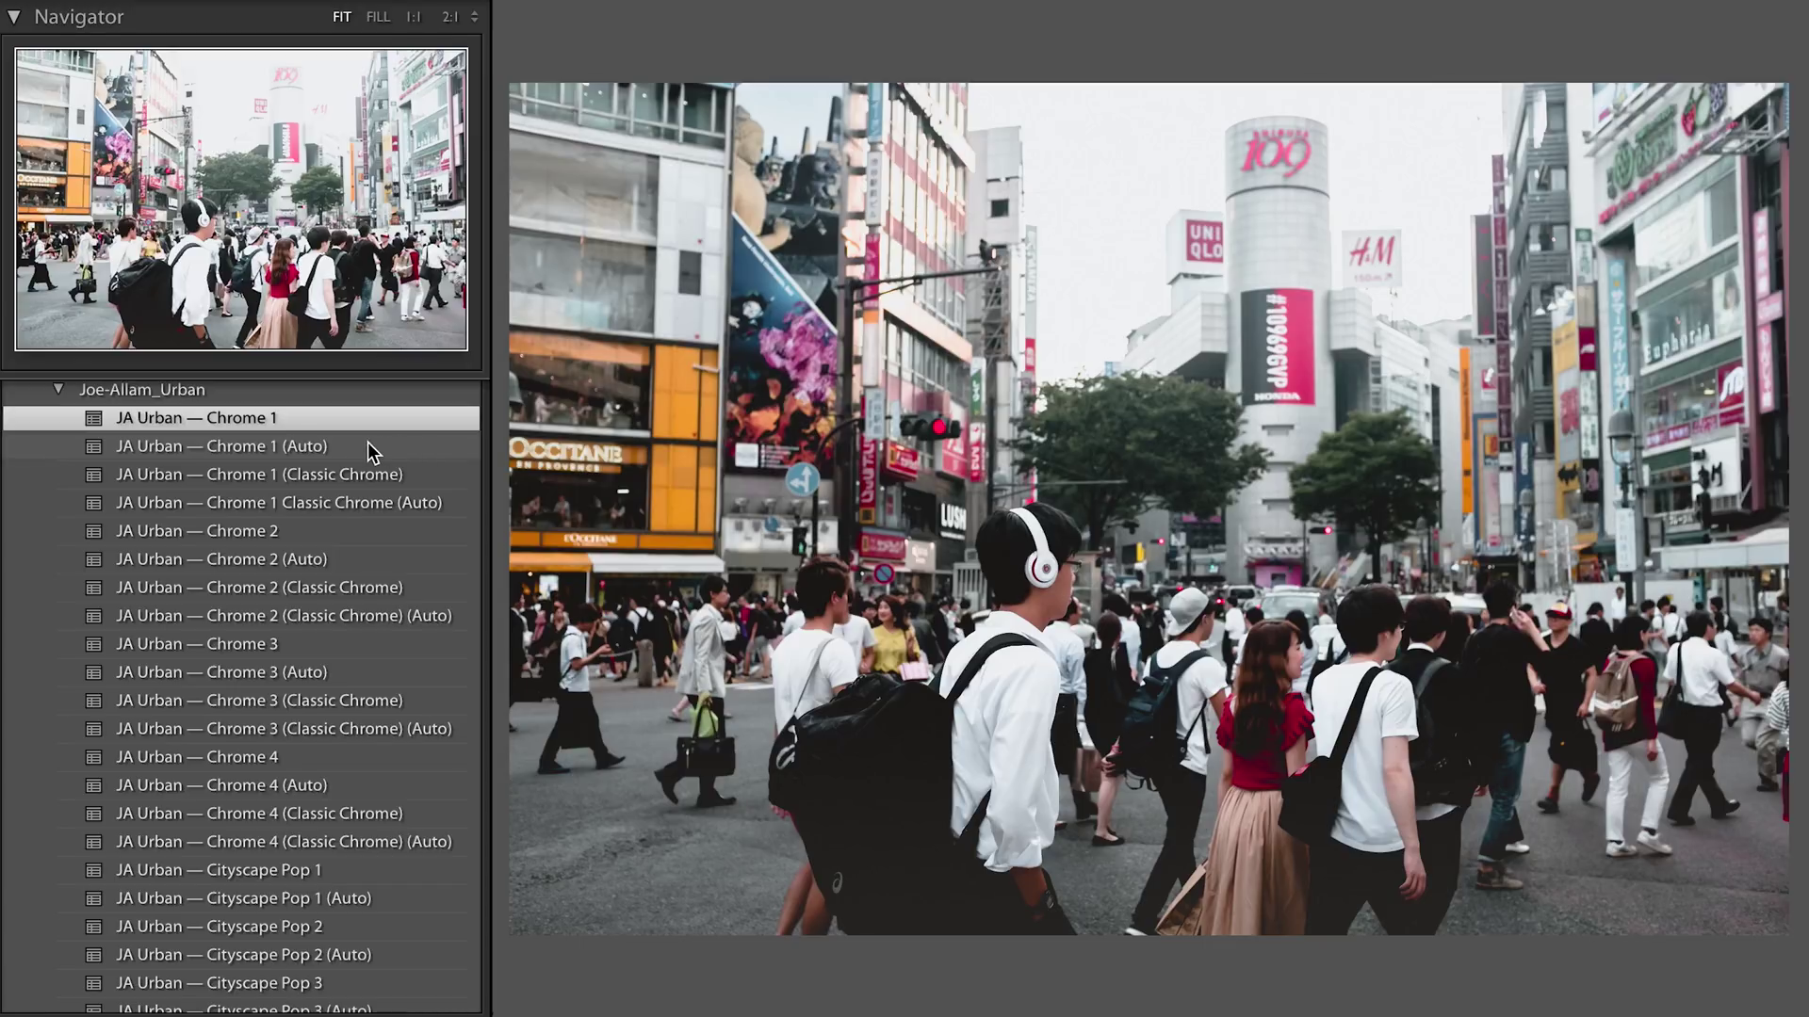
# - Try the JA Urban presets Chrome 1 (Auto), Chrome 2, Chrome 2 (Classic Chrome), Chrome 3 and Chrome 4 on the street photo
pyautogui.click(367, 448)
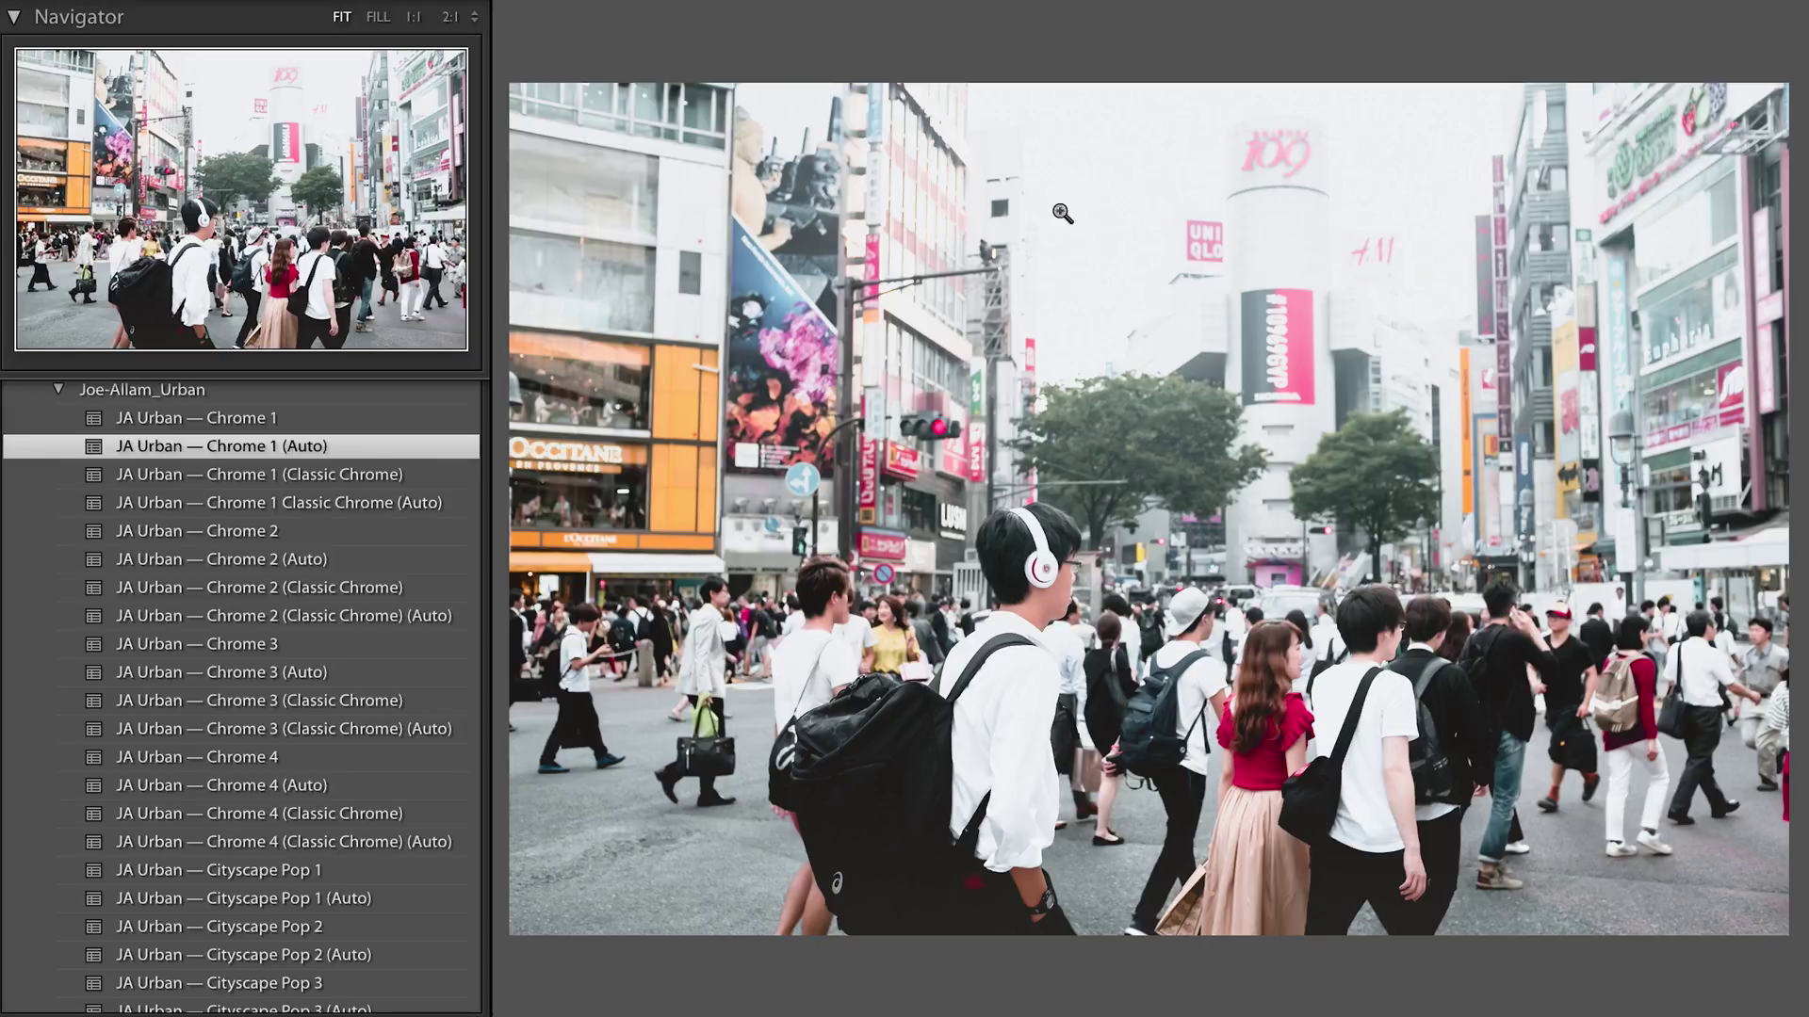
pyautogui.click(415, 533)
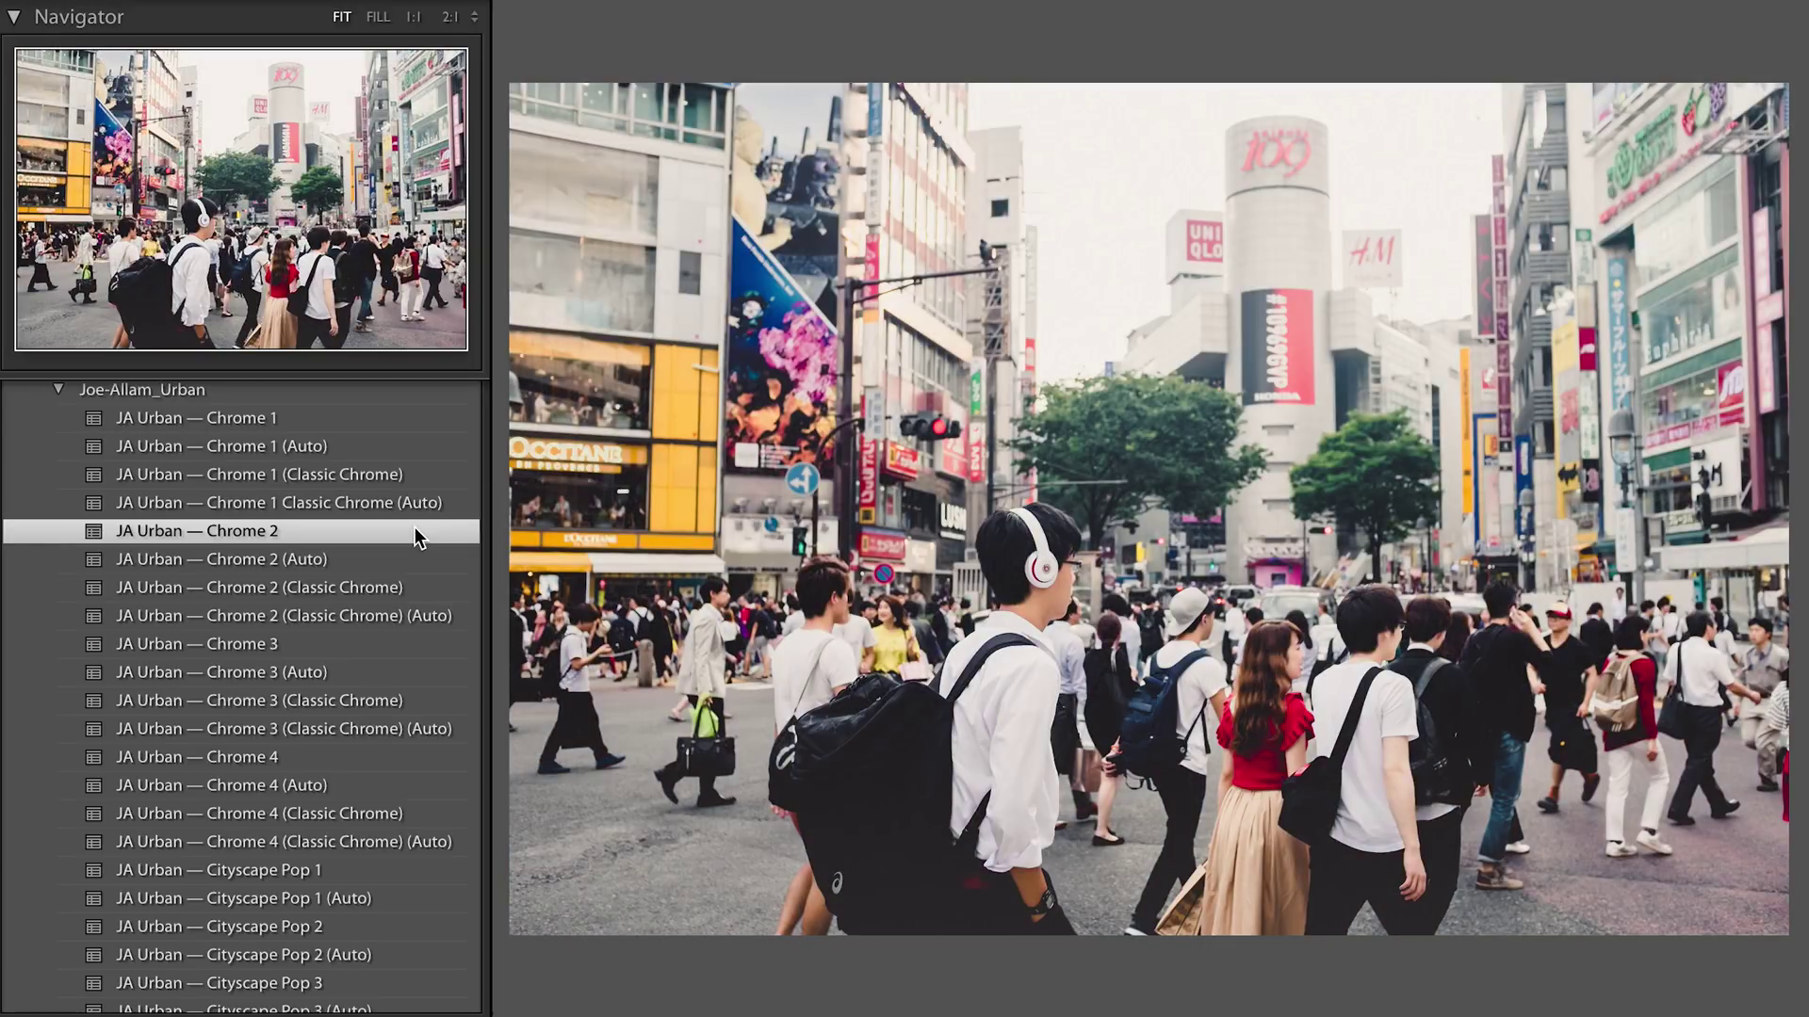
pyautogui.click(427, 586)
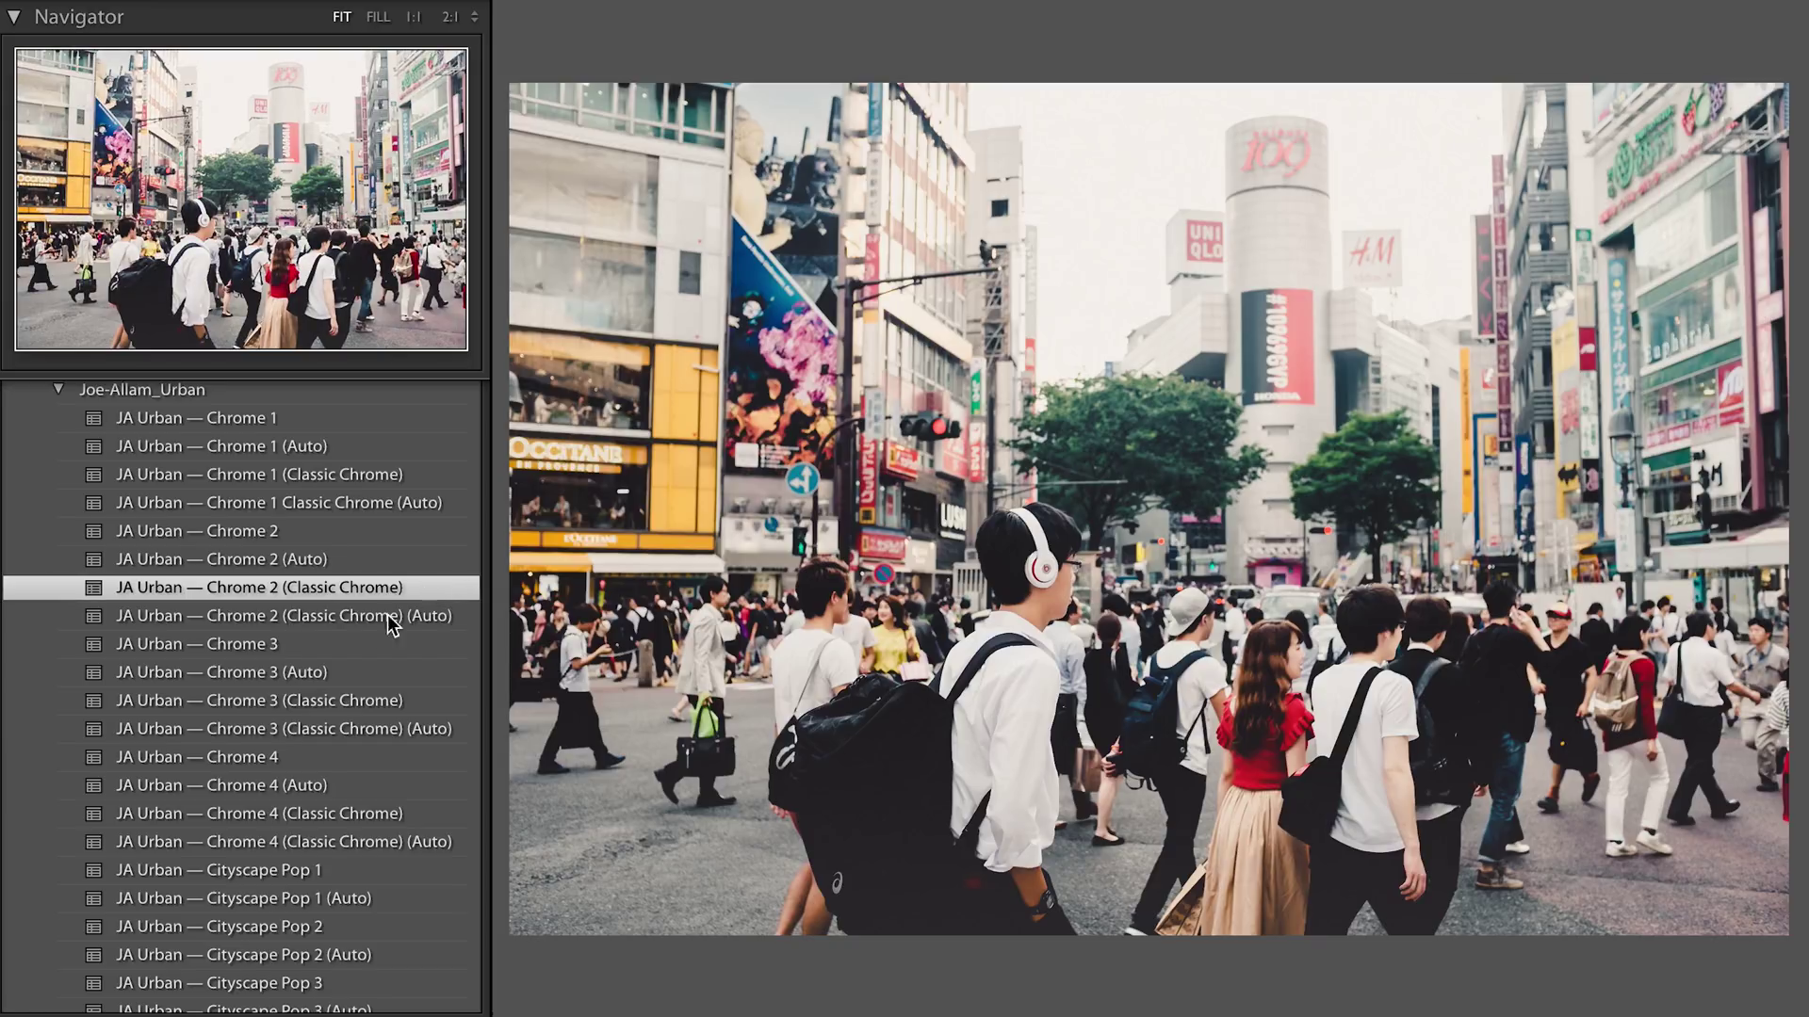
pyautogui.click(413, 646)
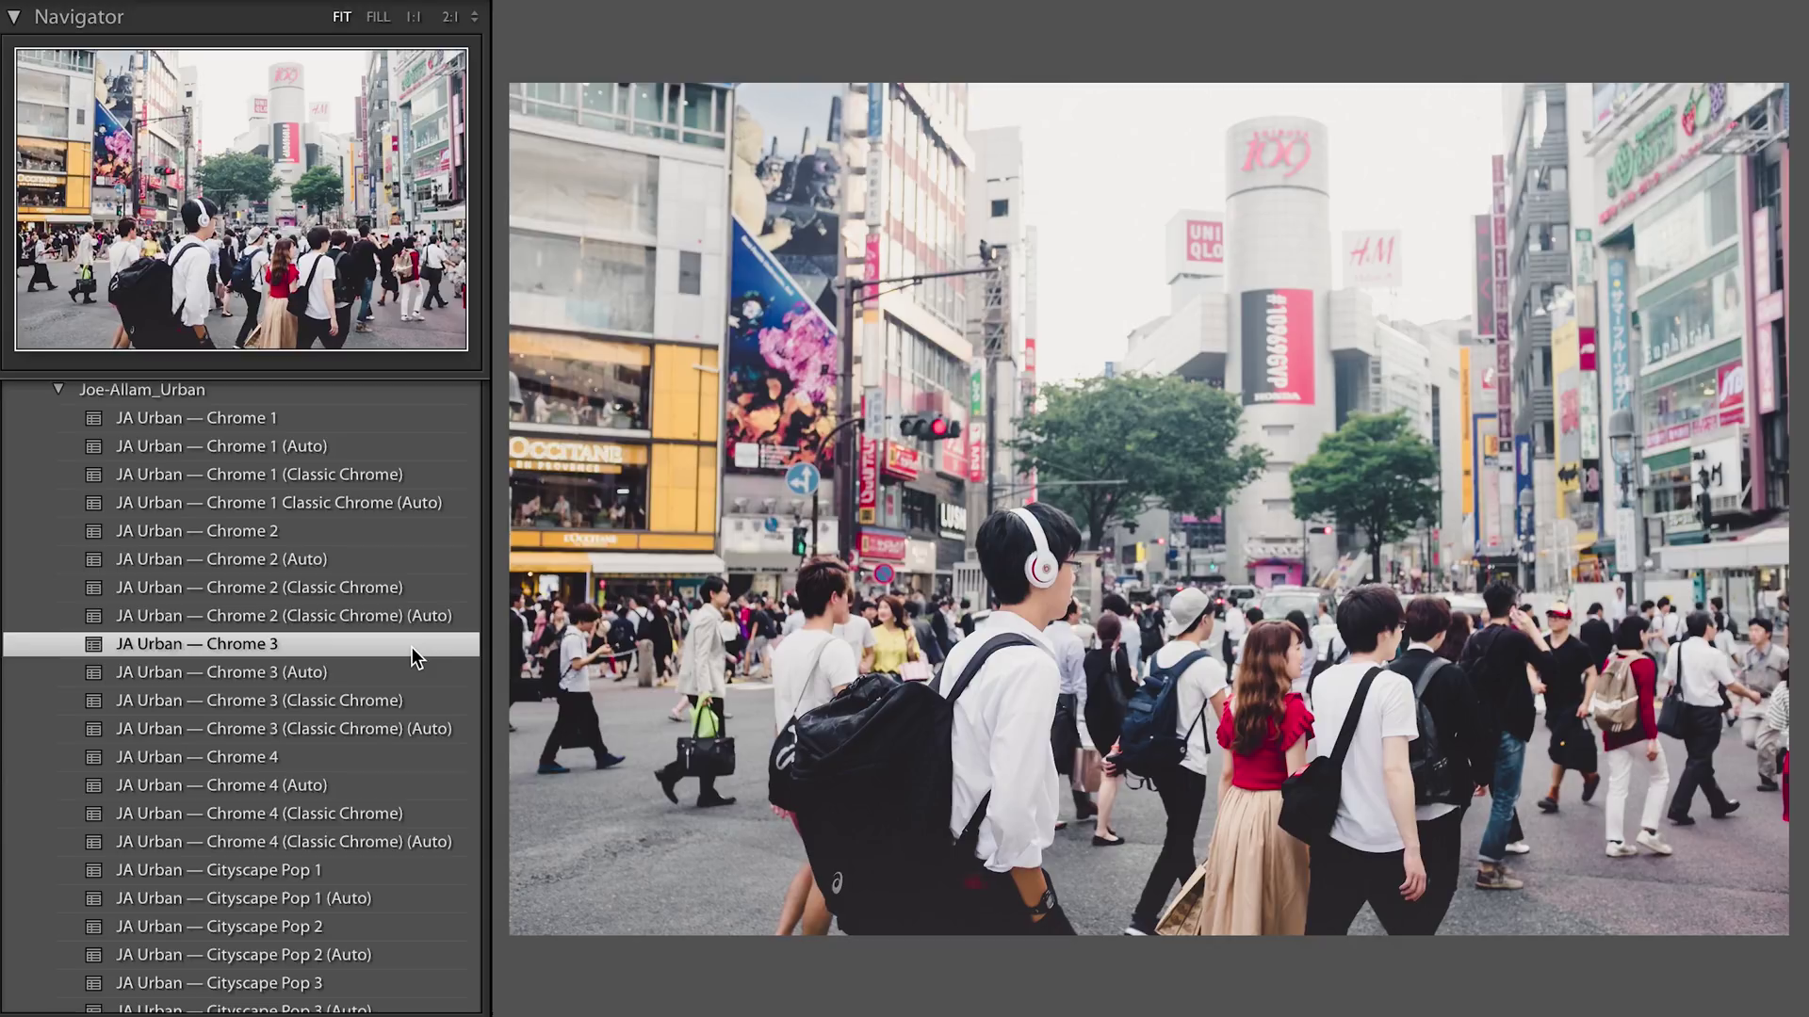
pyautogui.click(399, 765)
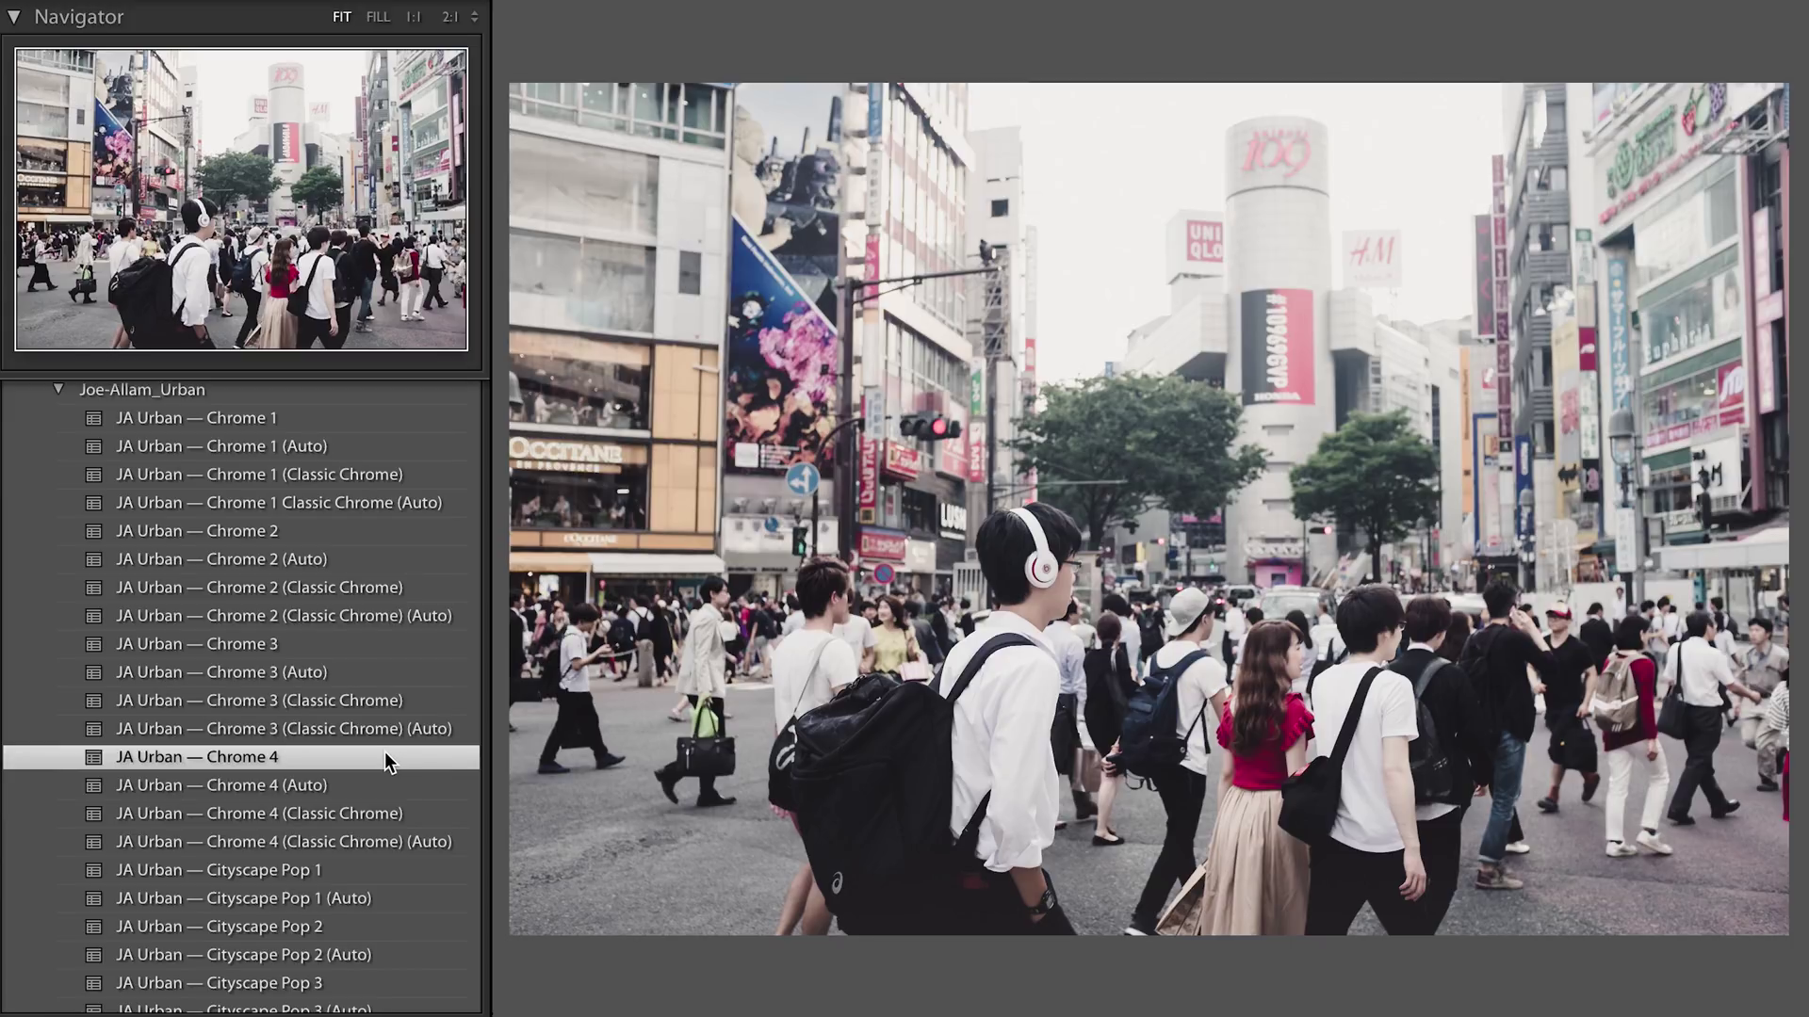
# - Try the JA Urban presets Cityscape Pop 1 and Cityscape Pop 2 on the photo
pyautogui.scroll(-5, 384, 752)
pyautogui.scroll(-3, 407, 694)
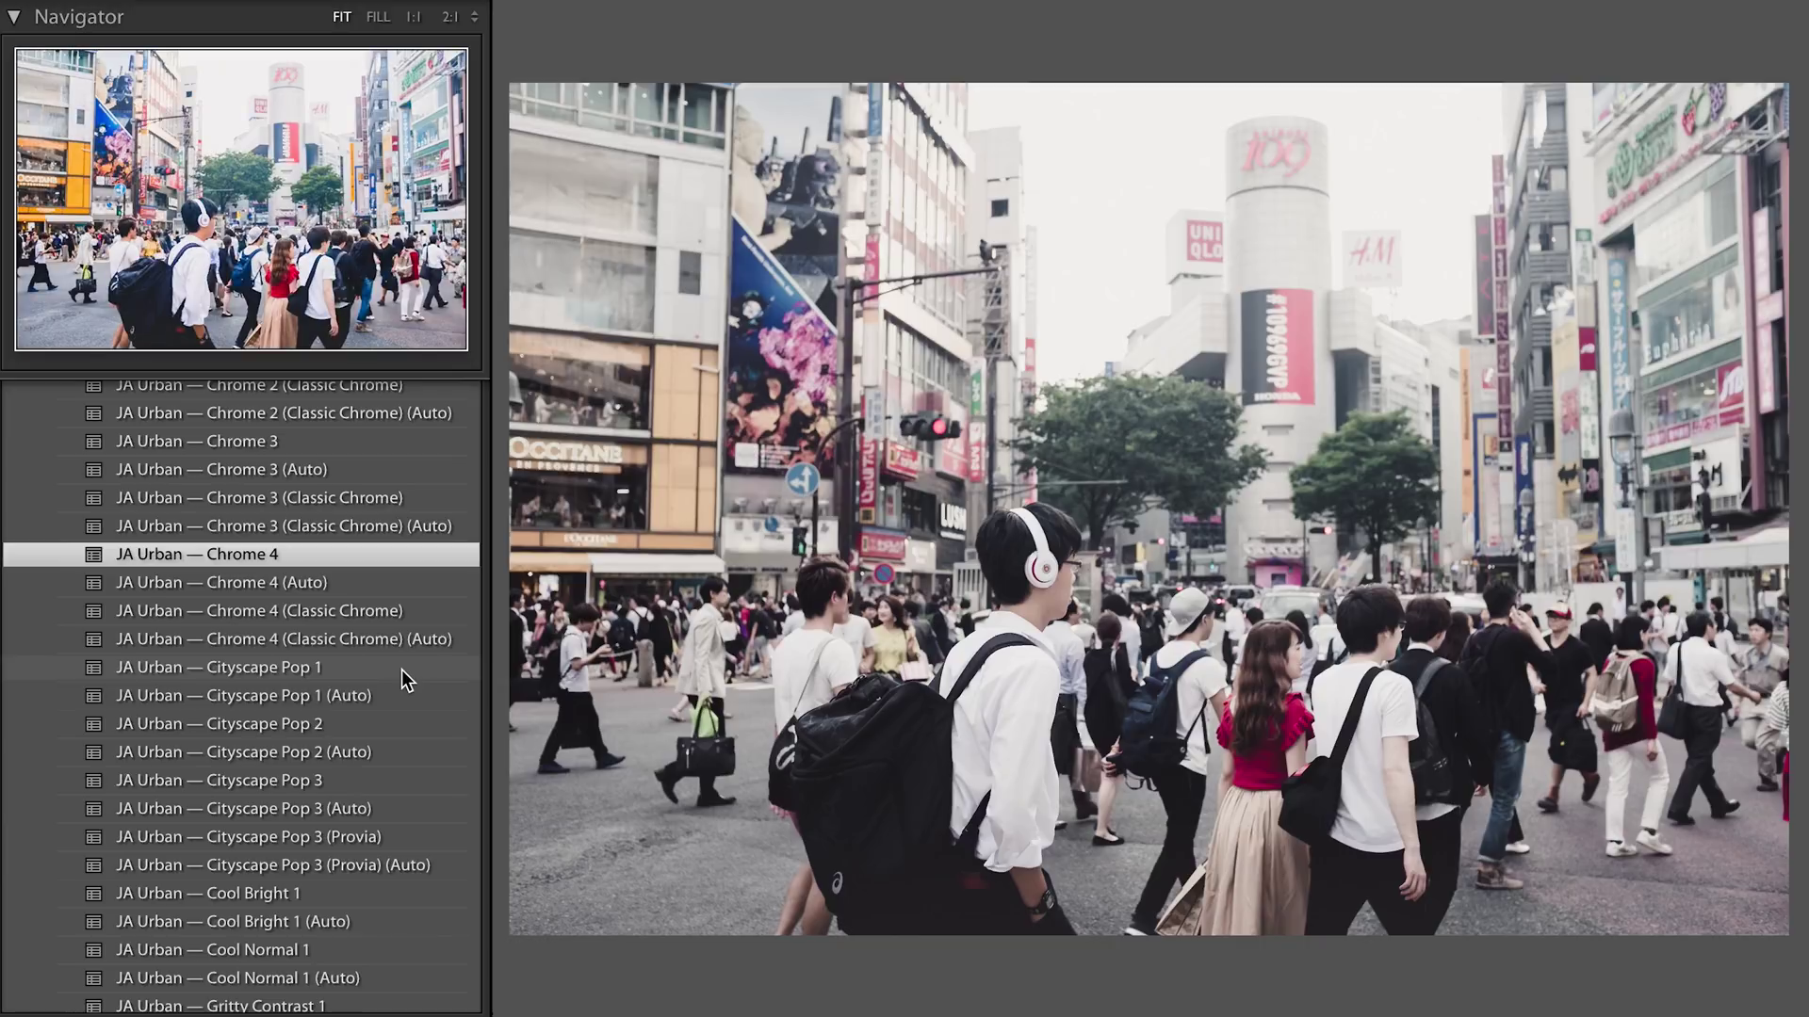
pyautogui.click(401, 670)
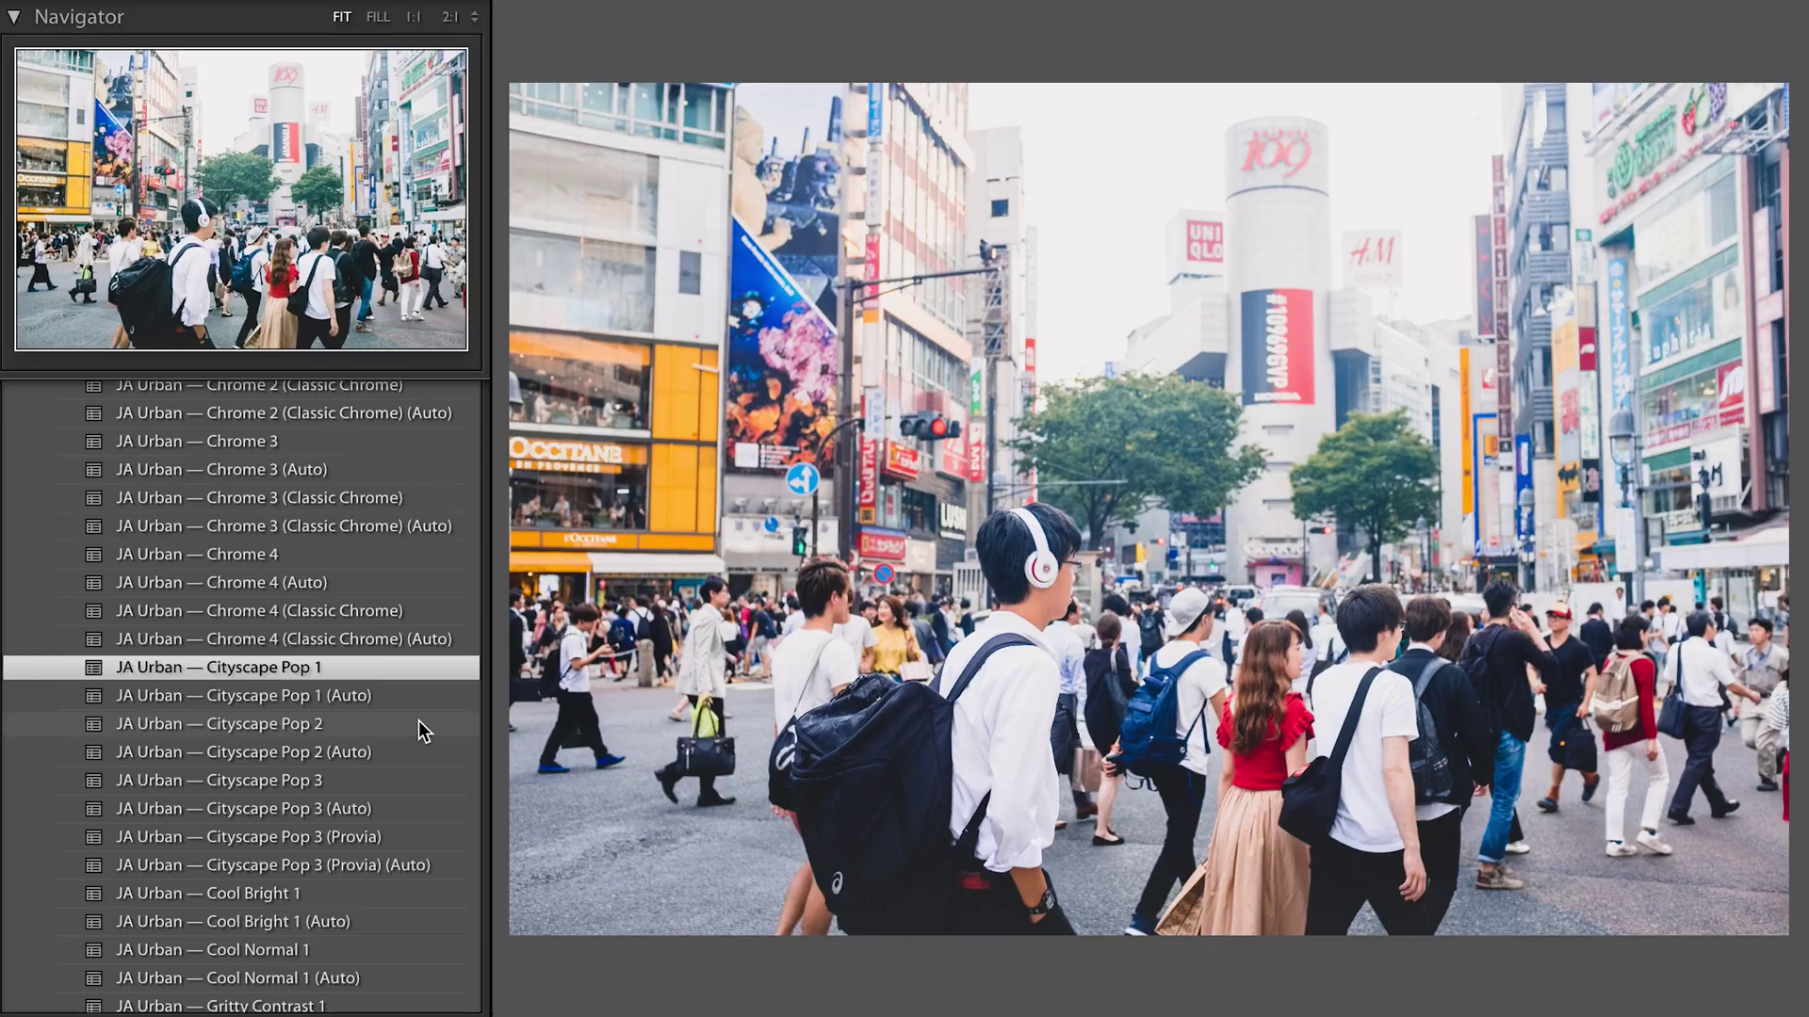
pyautogui.click(421, 728)
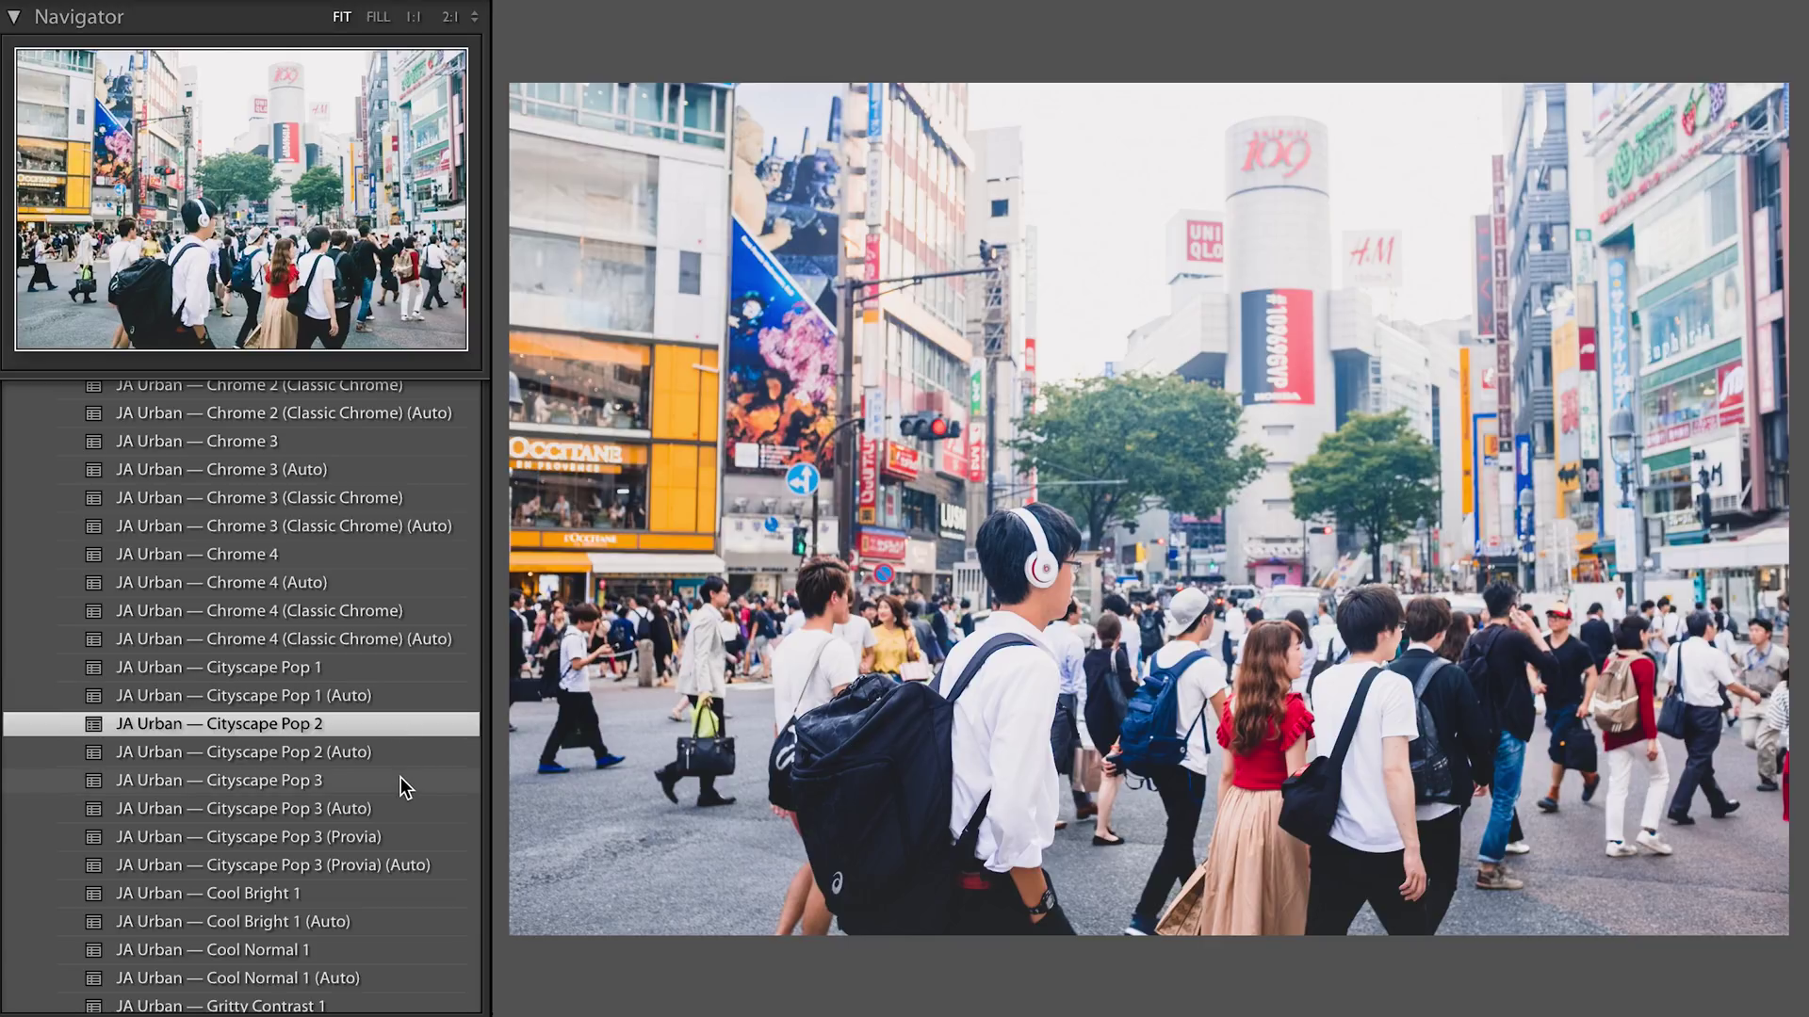
# - Try the JA Urban presets Cool Bright 1 and Cool Normal 1 on the photo
pyautogui.scroll(-3, 405, 782)
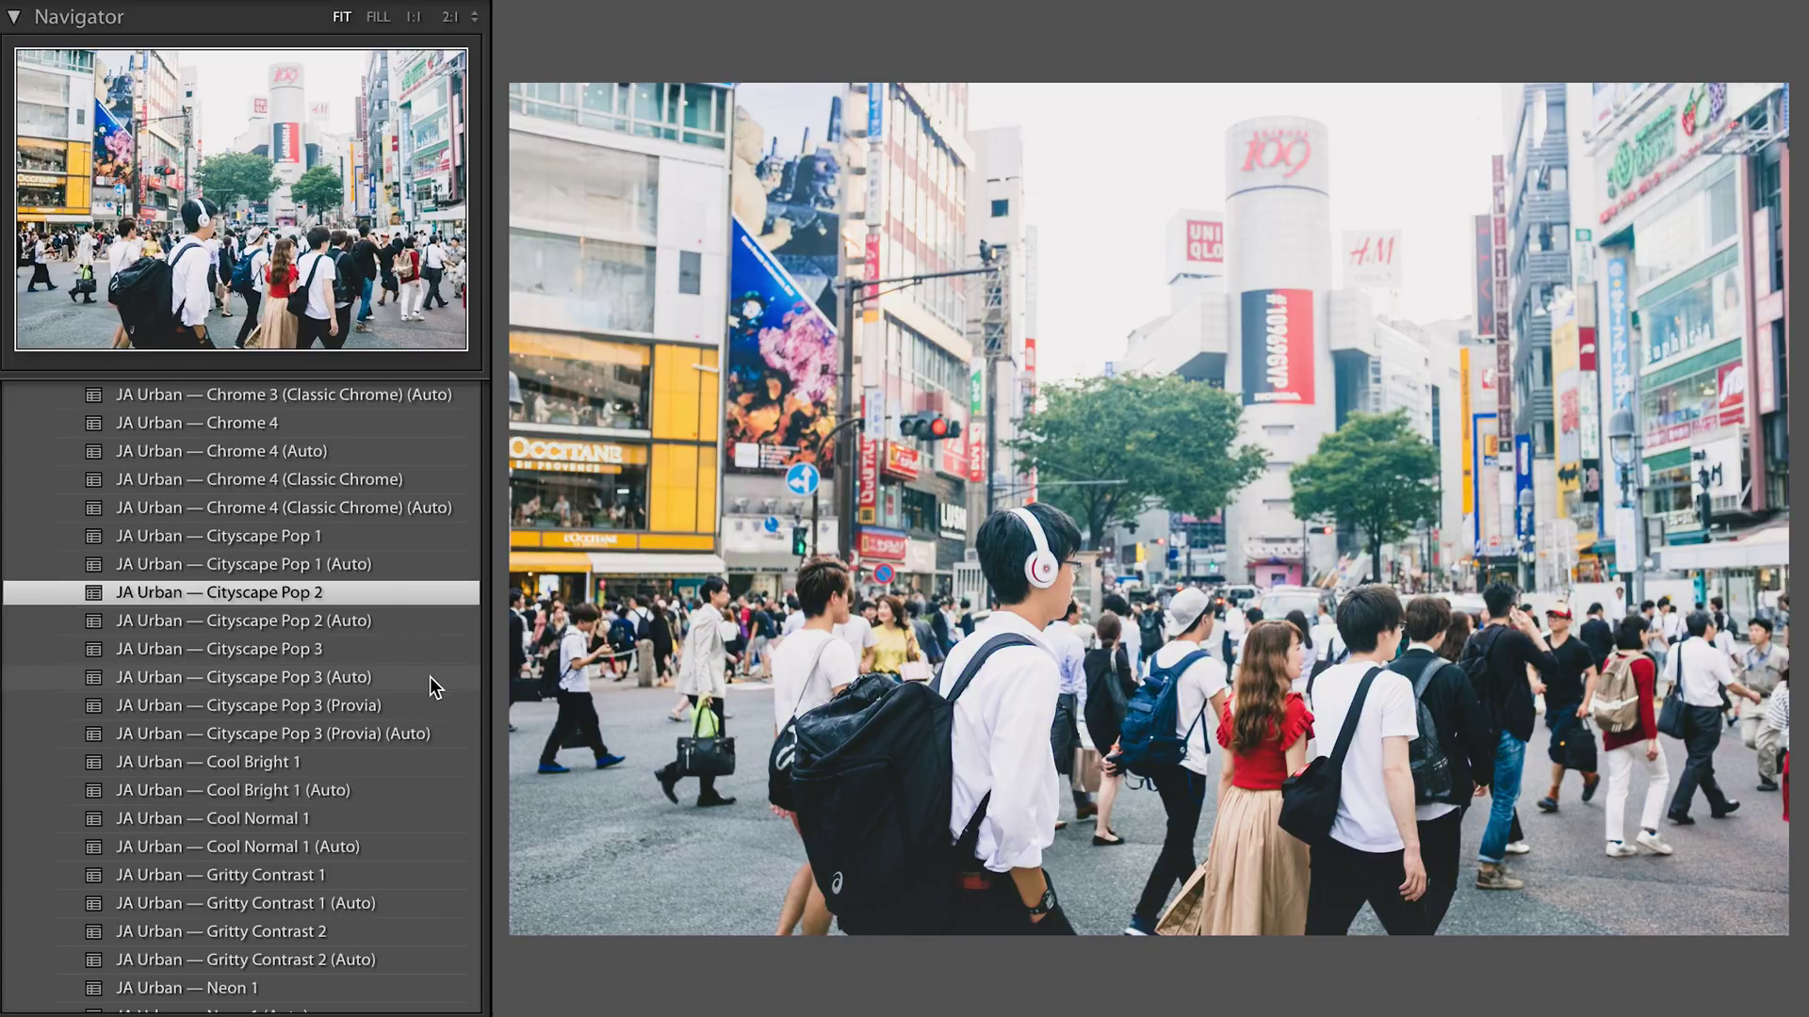
pyautogui.scroll(-2, 426, 677)
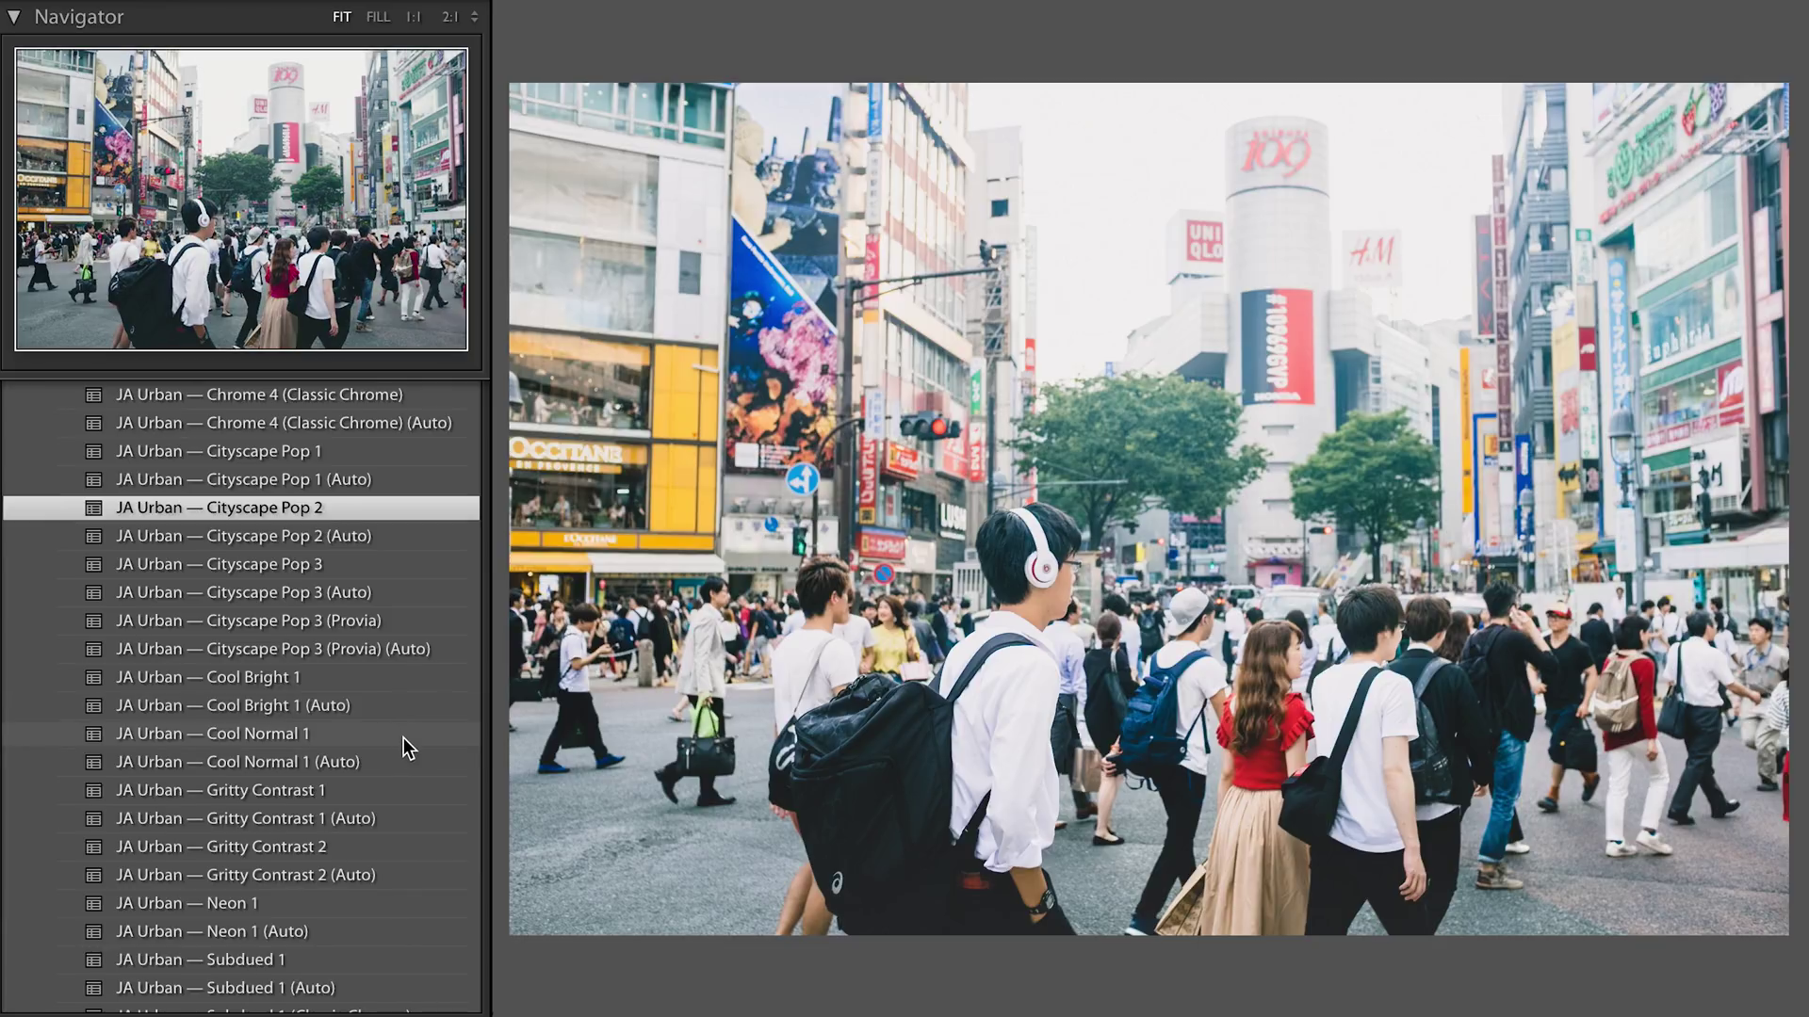
pyautogui.click(393, 680)
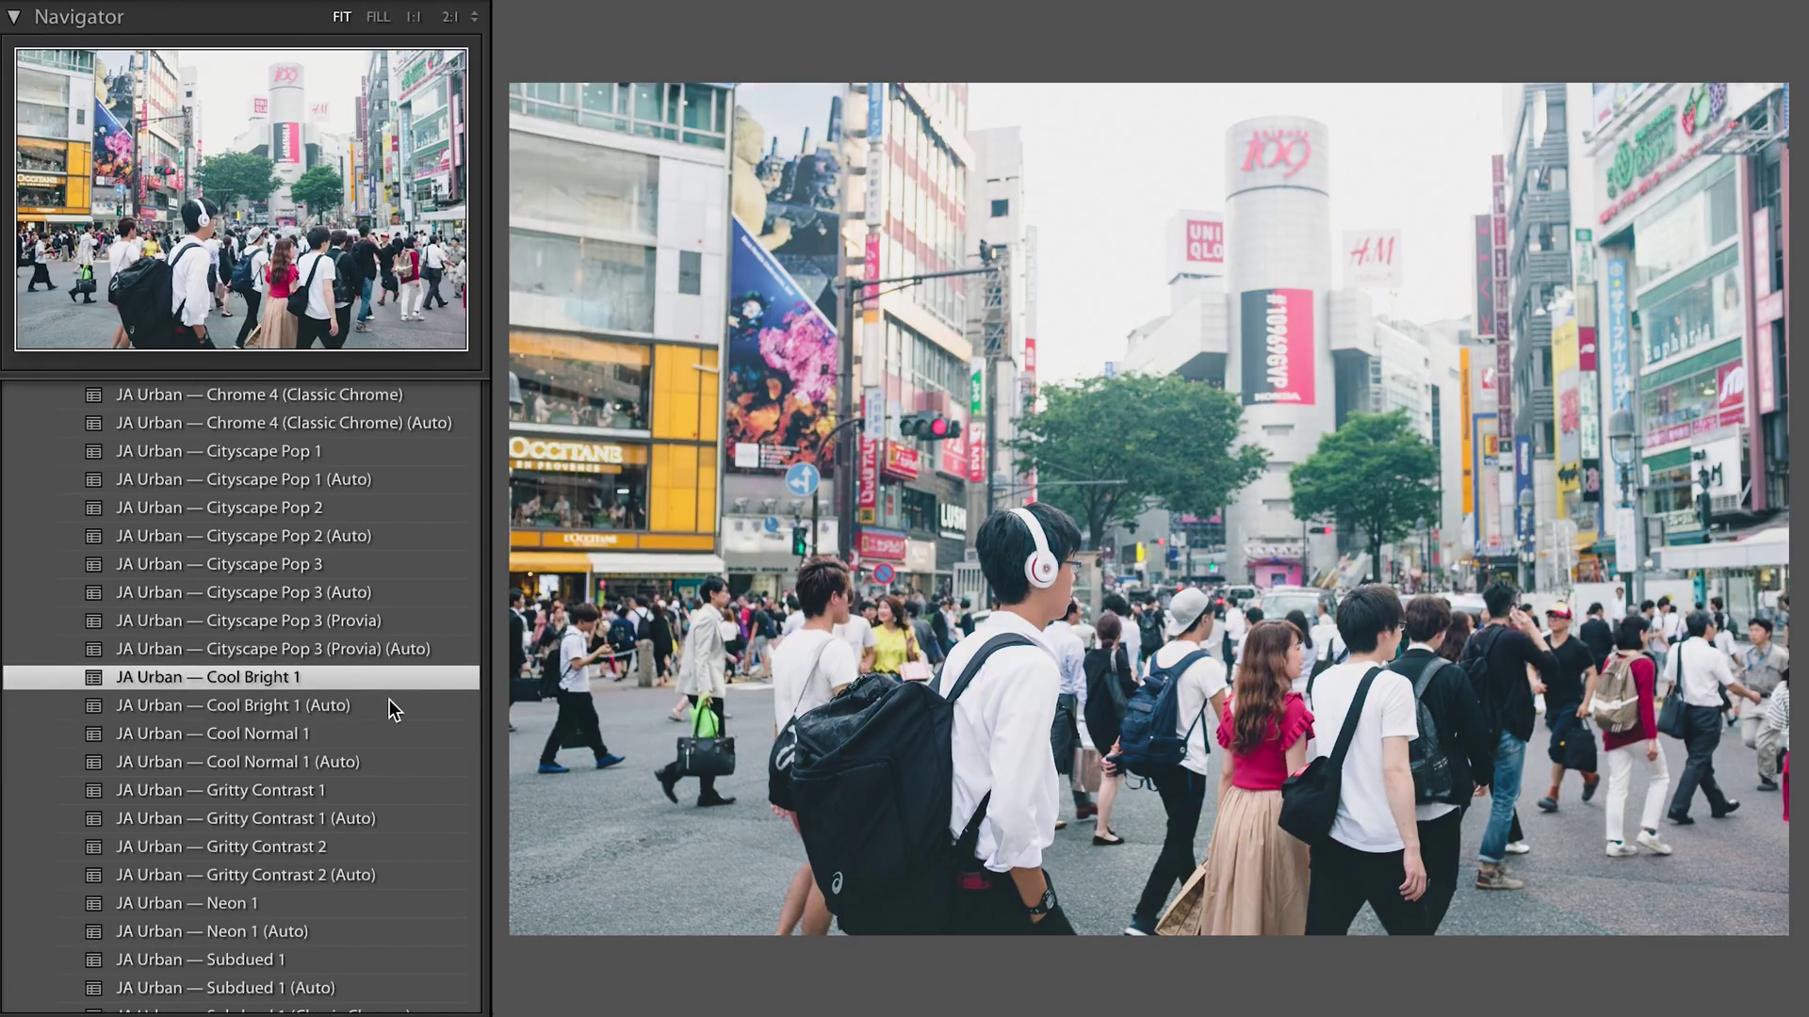
pyautogui.click(390, 735)
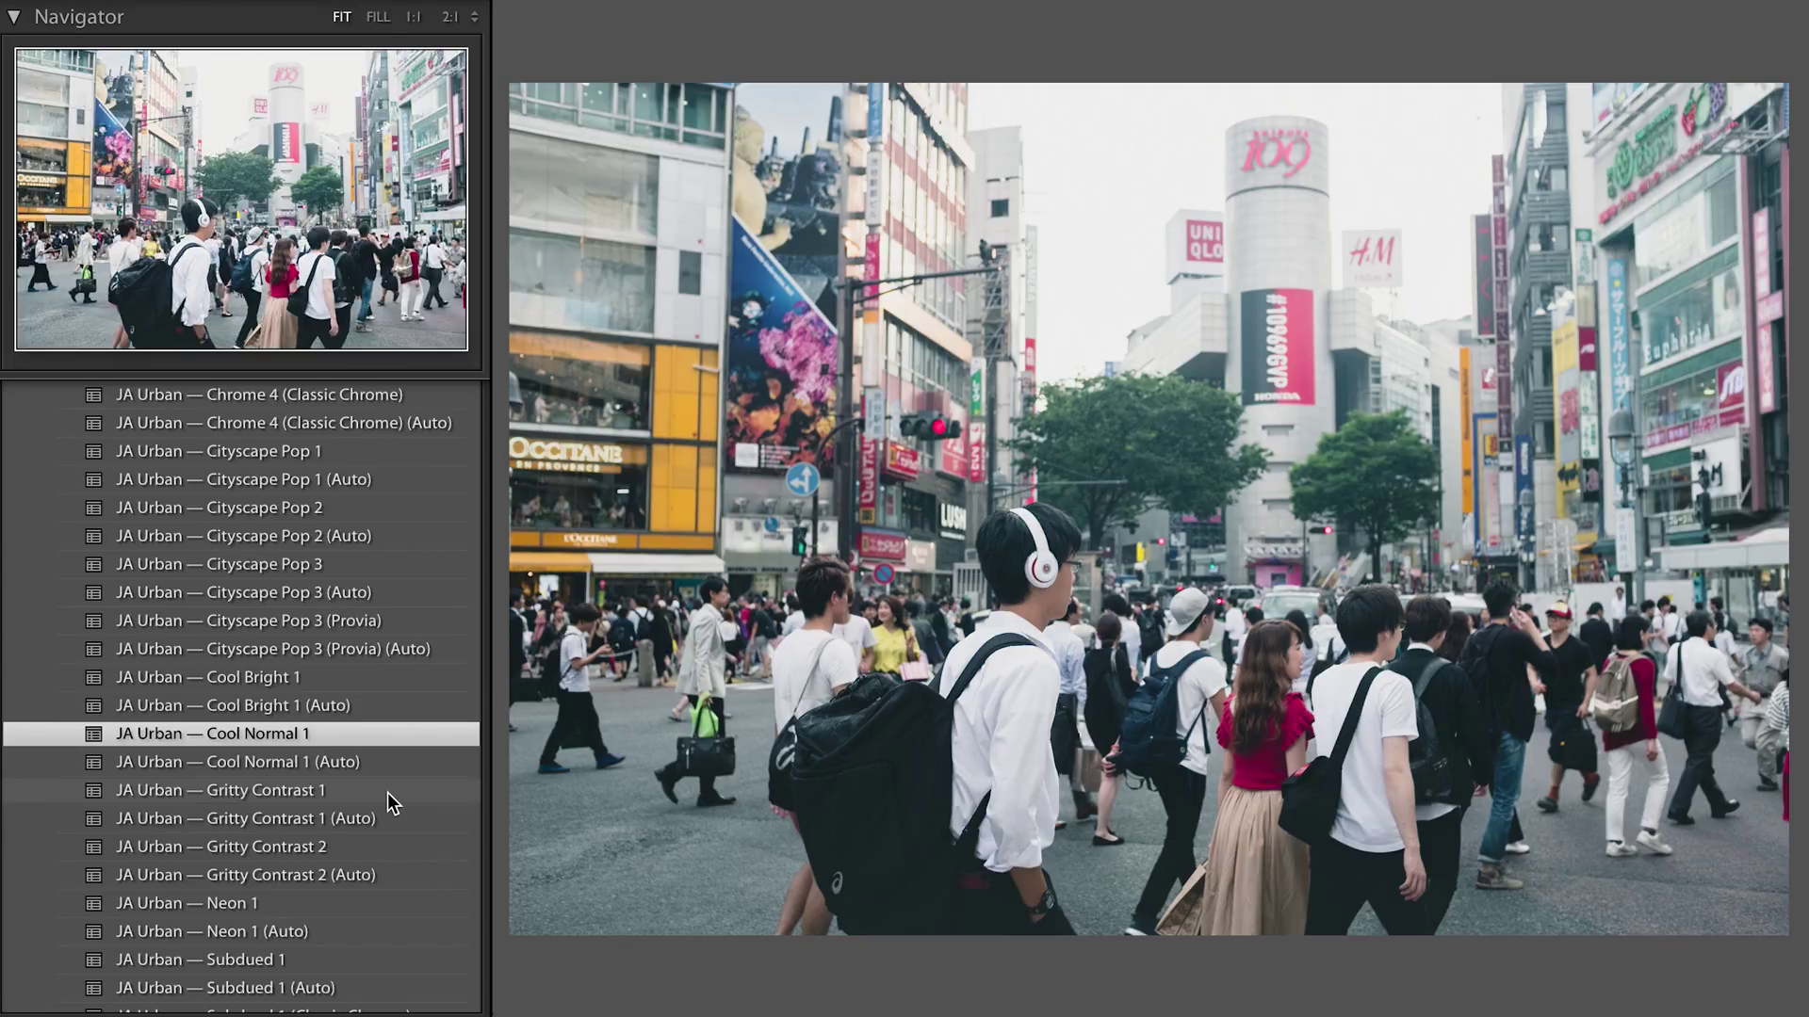
# - Try the JA Urban presets Gritty Contrast 1 and Neon 1 on the photo
pyautogui.click(404, 793)
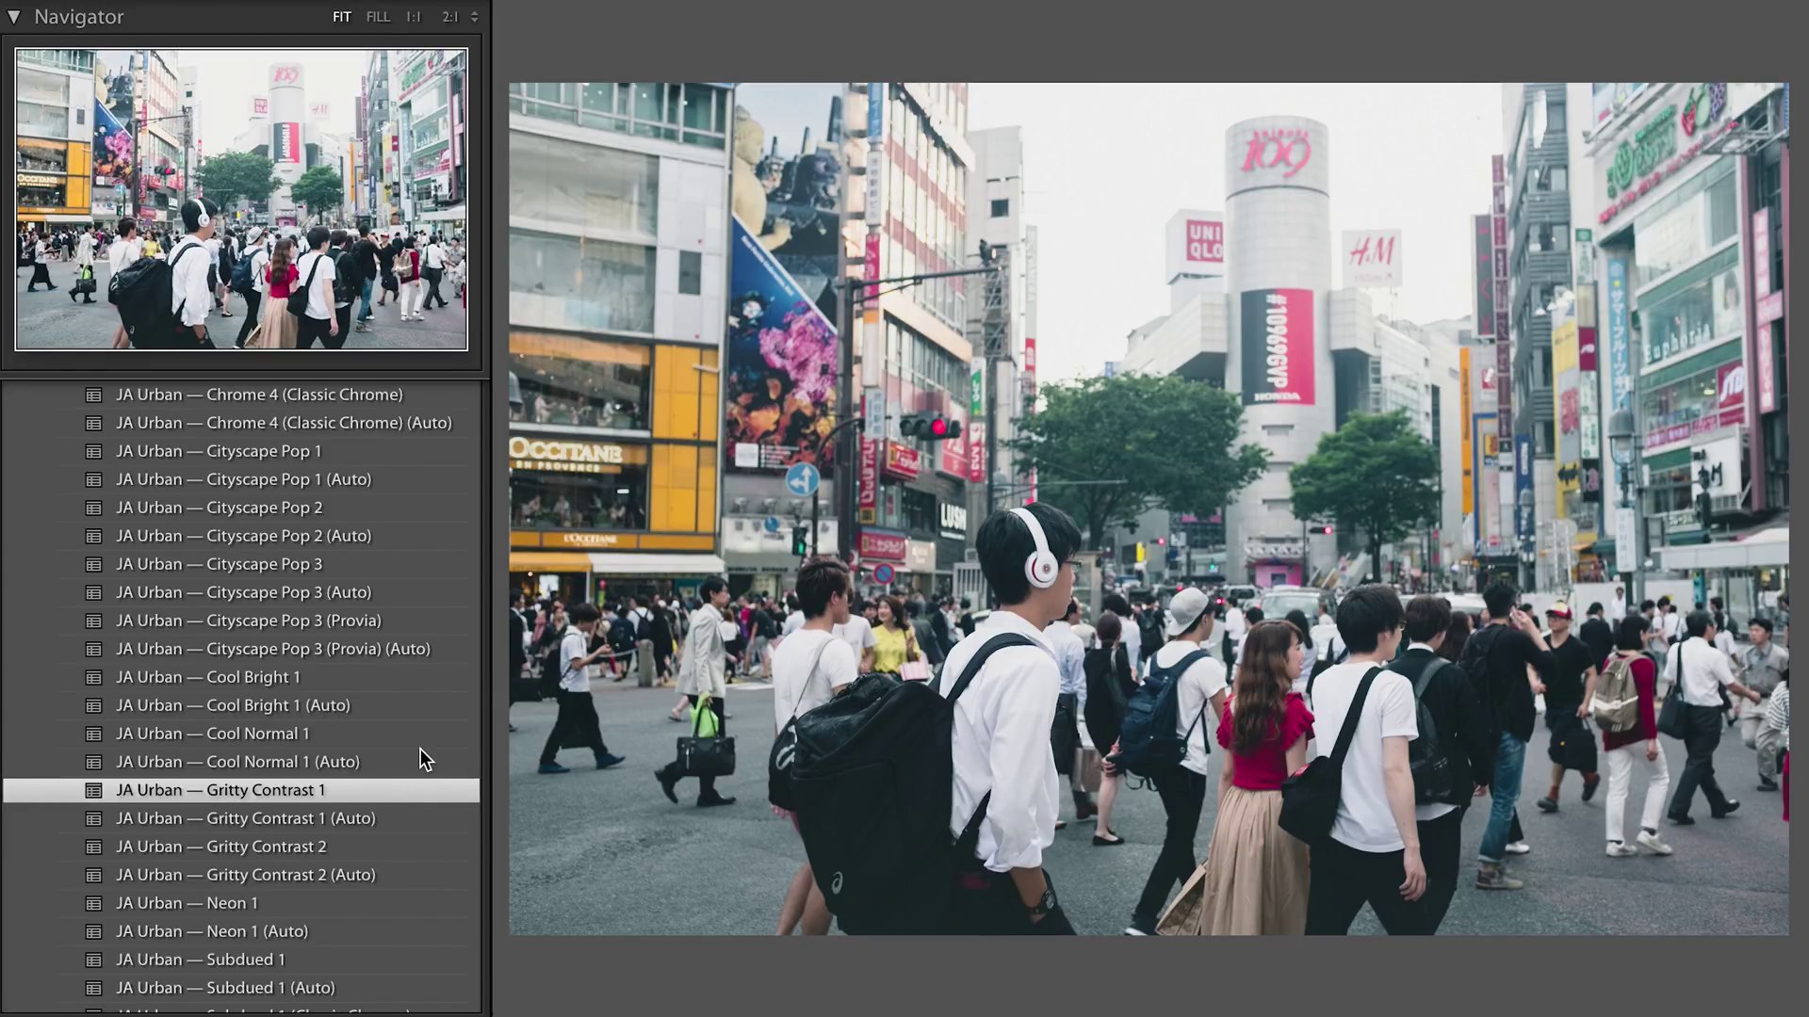
pyautogui.scroll(-3, 411, 763)
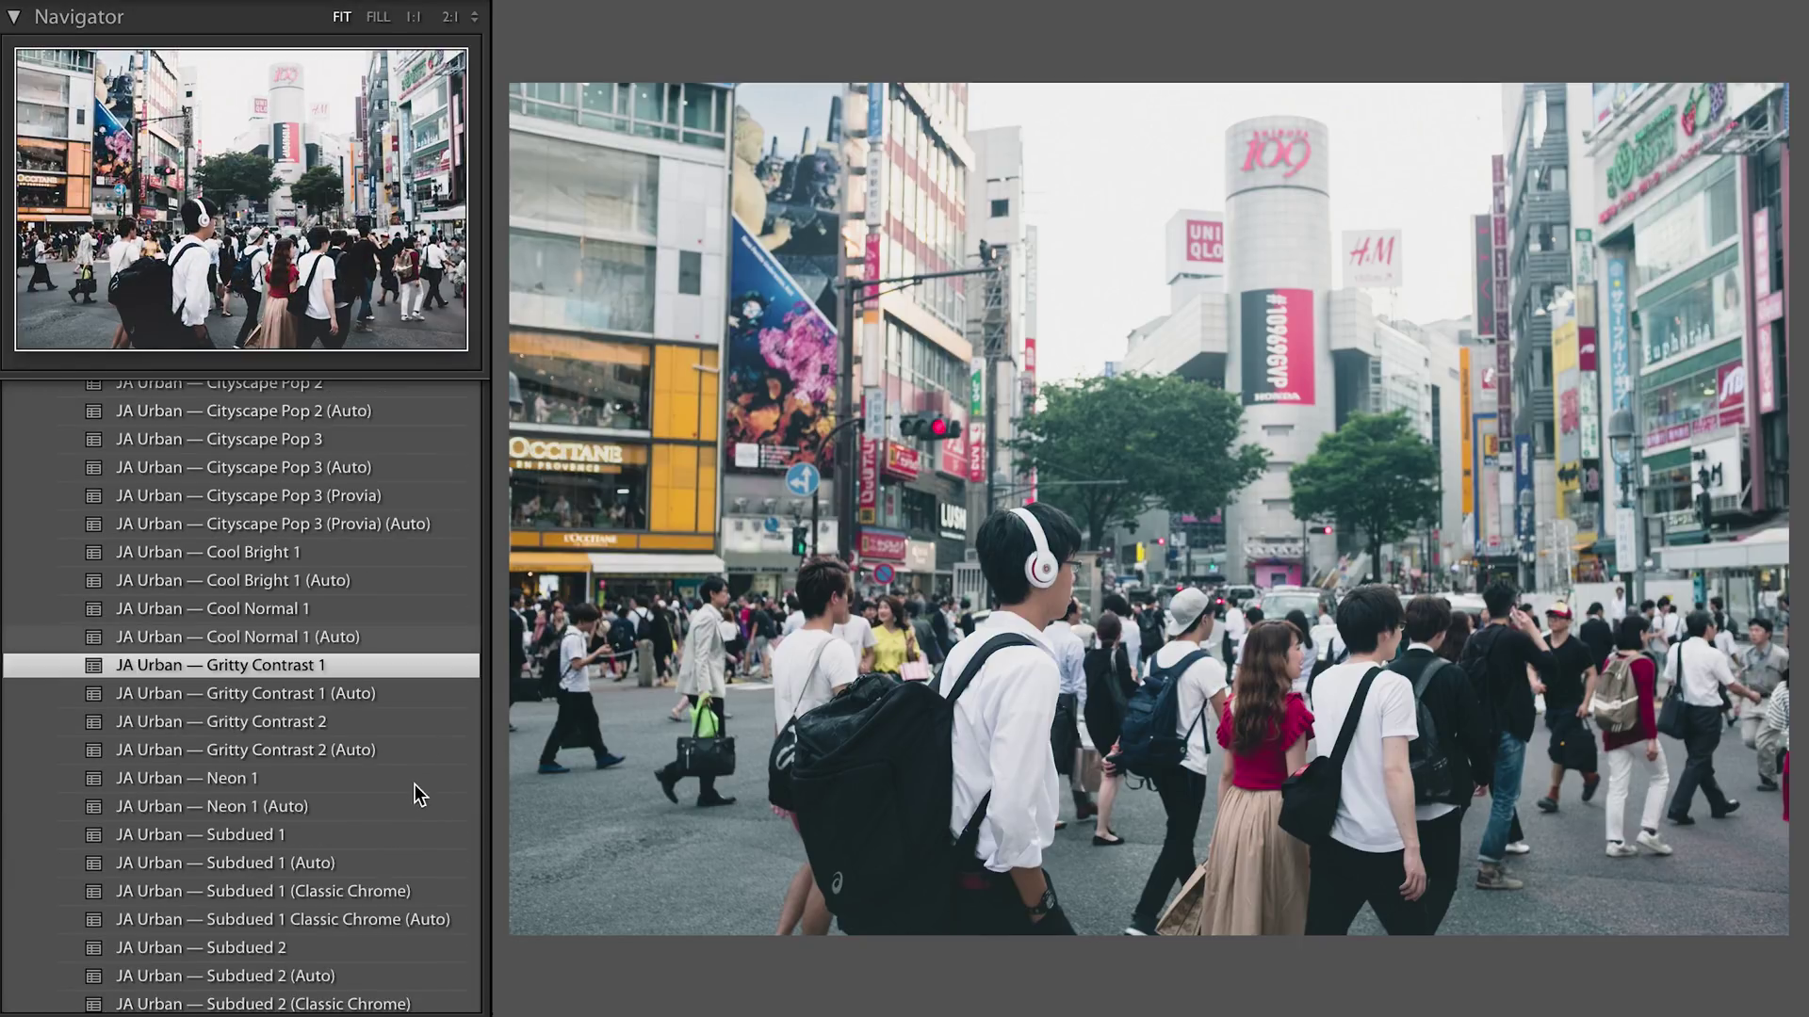
pyautogui.click(412, 665)
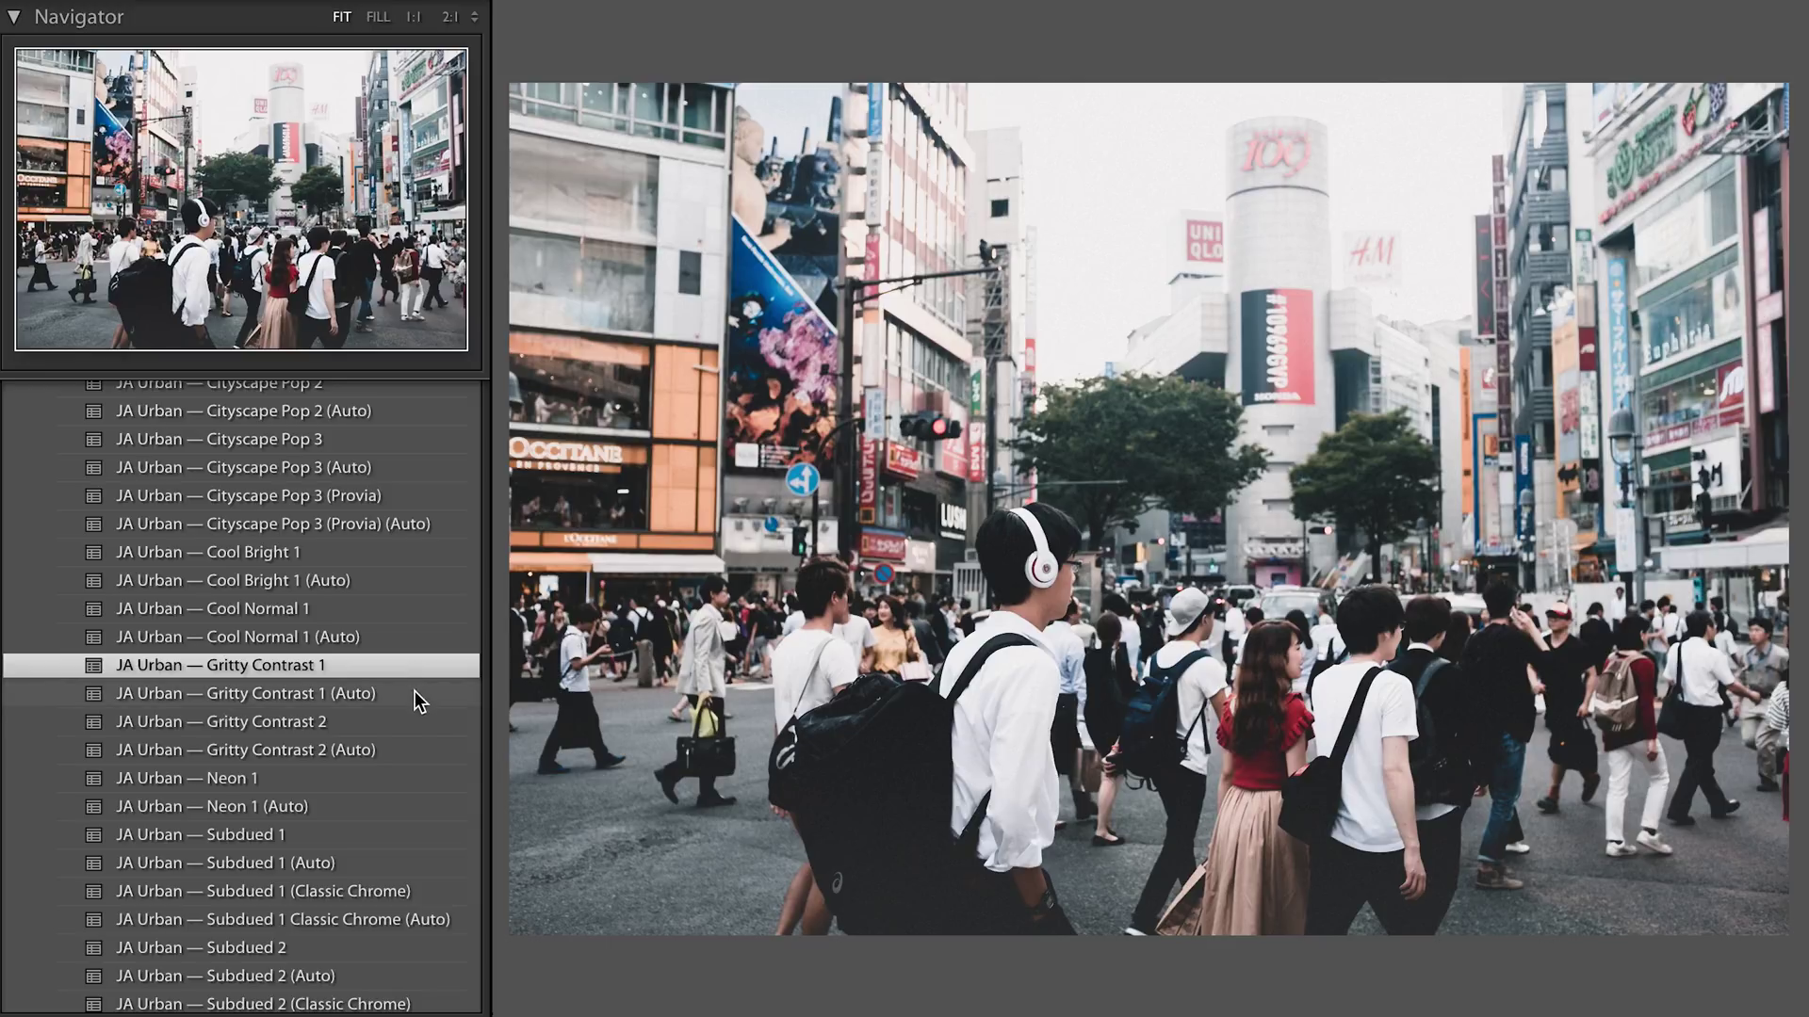
pyautogui.click(402, 770)
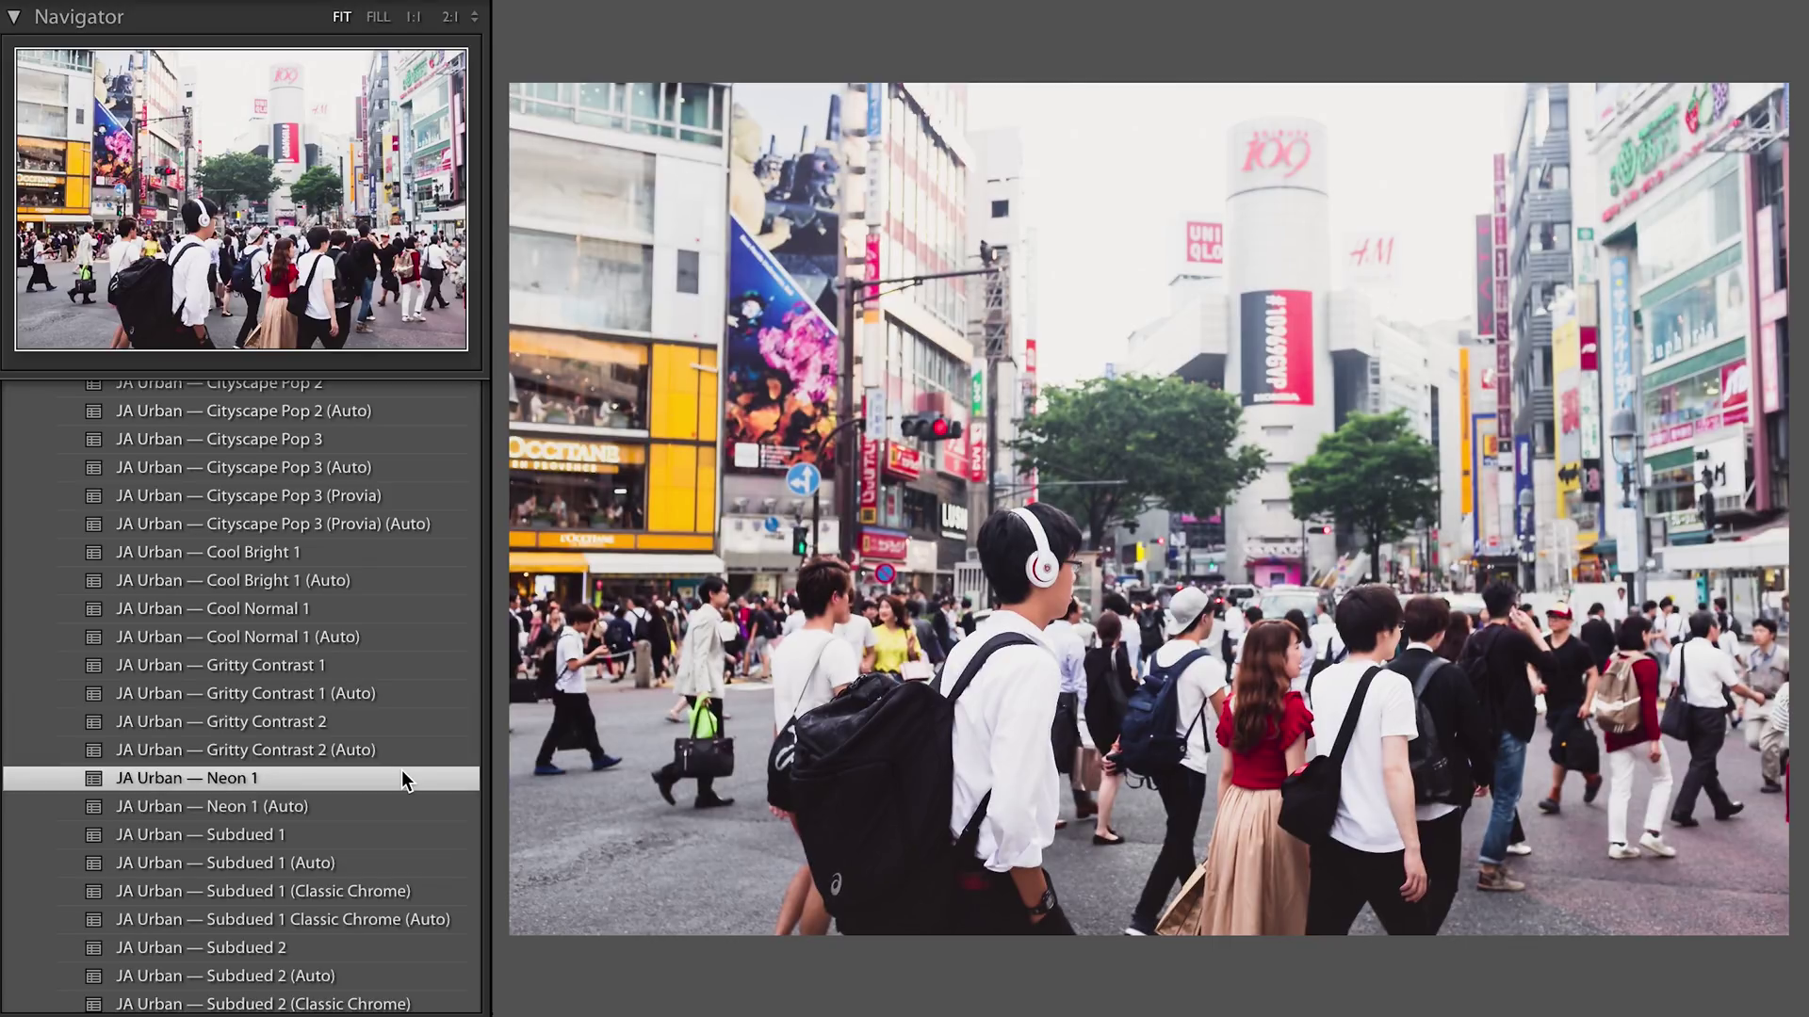
# - Try the JA Urban presets Subdued 1 and Subdued 2 on the photo
pyautogui.scroll(-3, 402, 773)
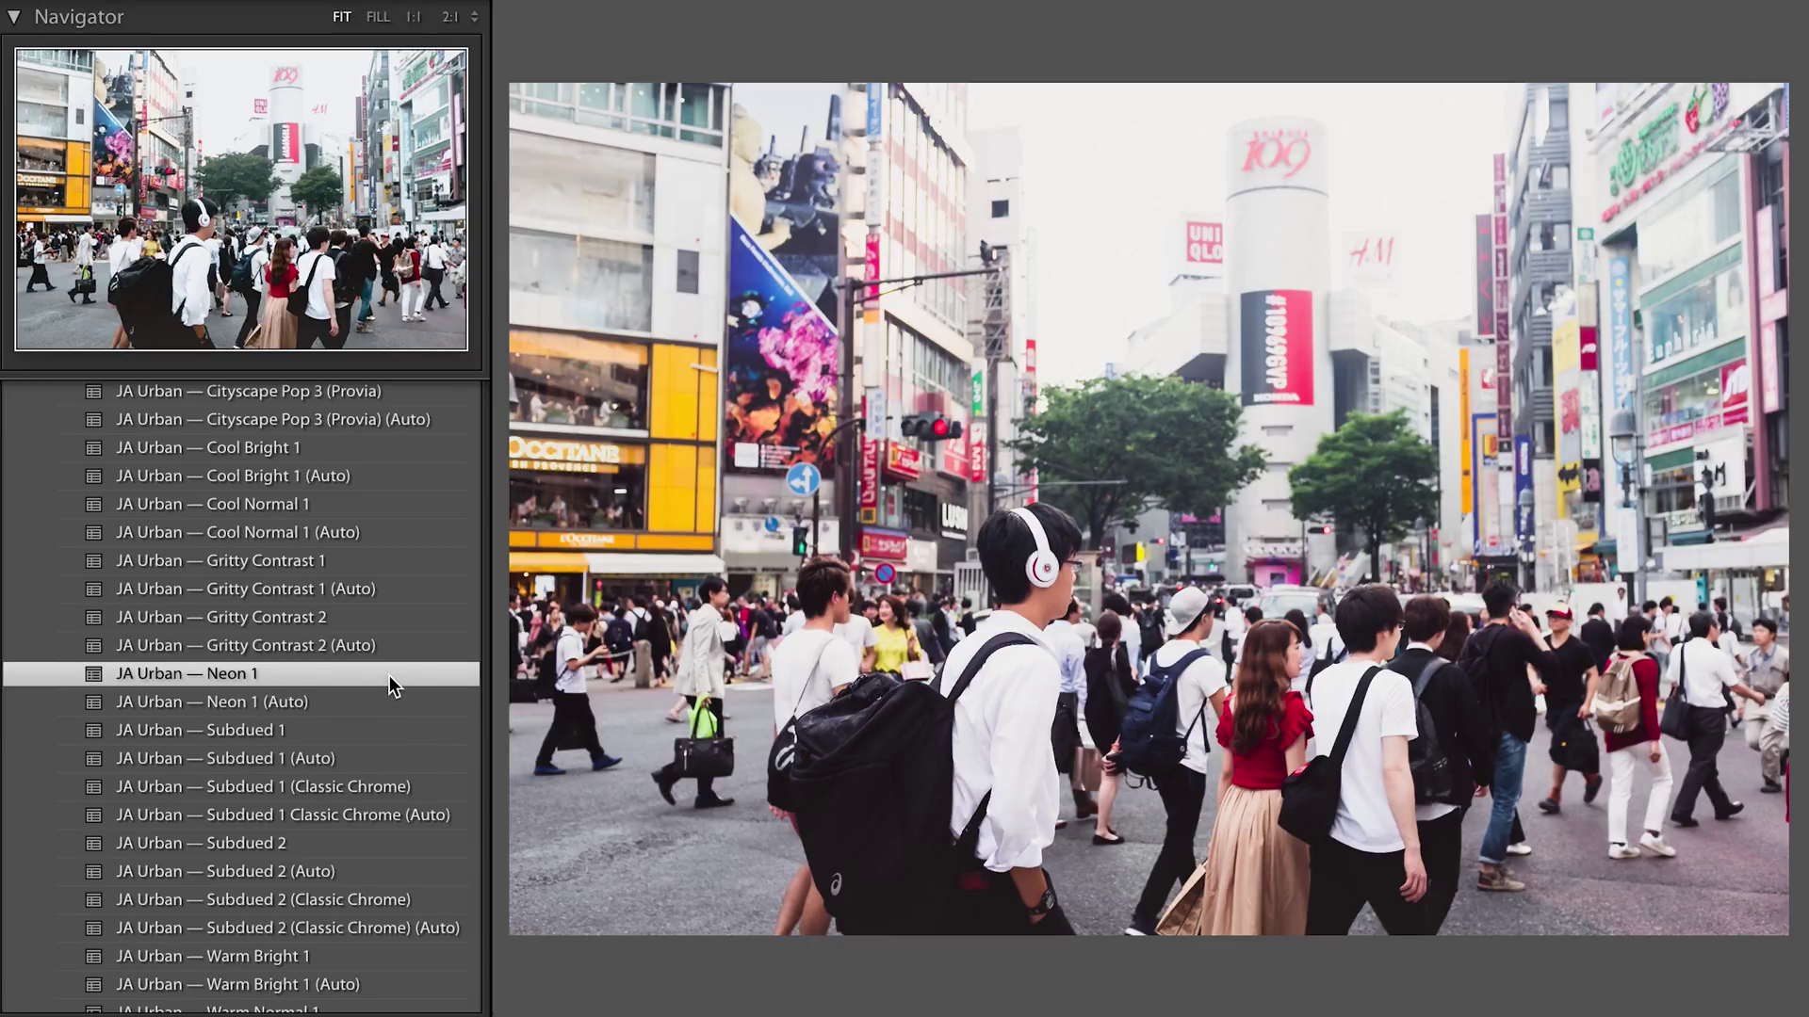
pyautogui.scroll(-2, 393, 686)
pyautogui.click(375, 642)
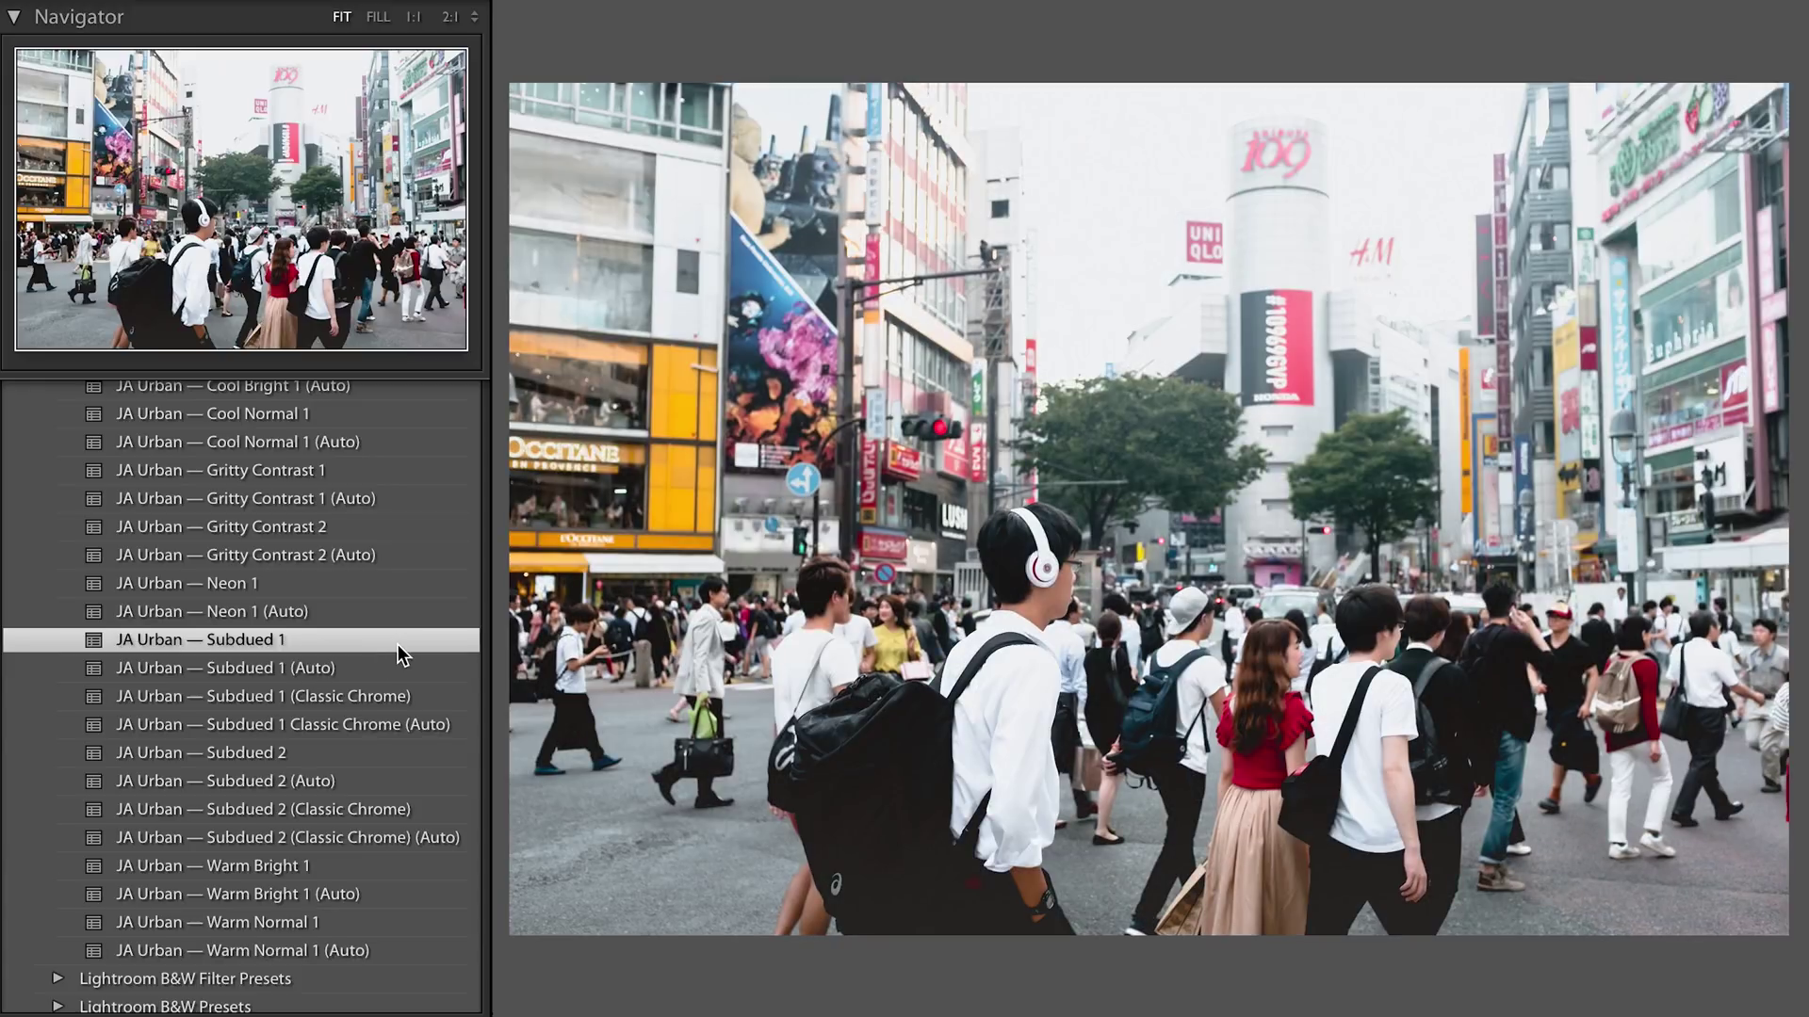
pyautogui.click(390, 754)
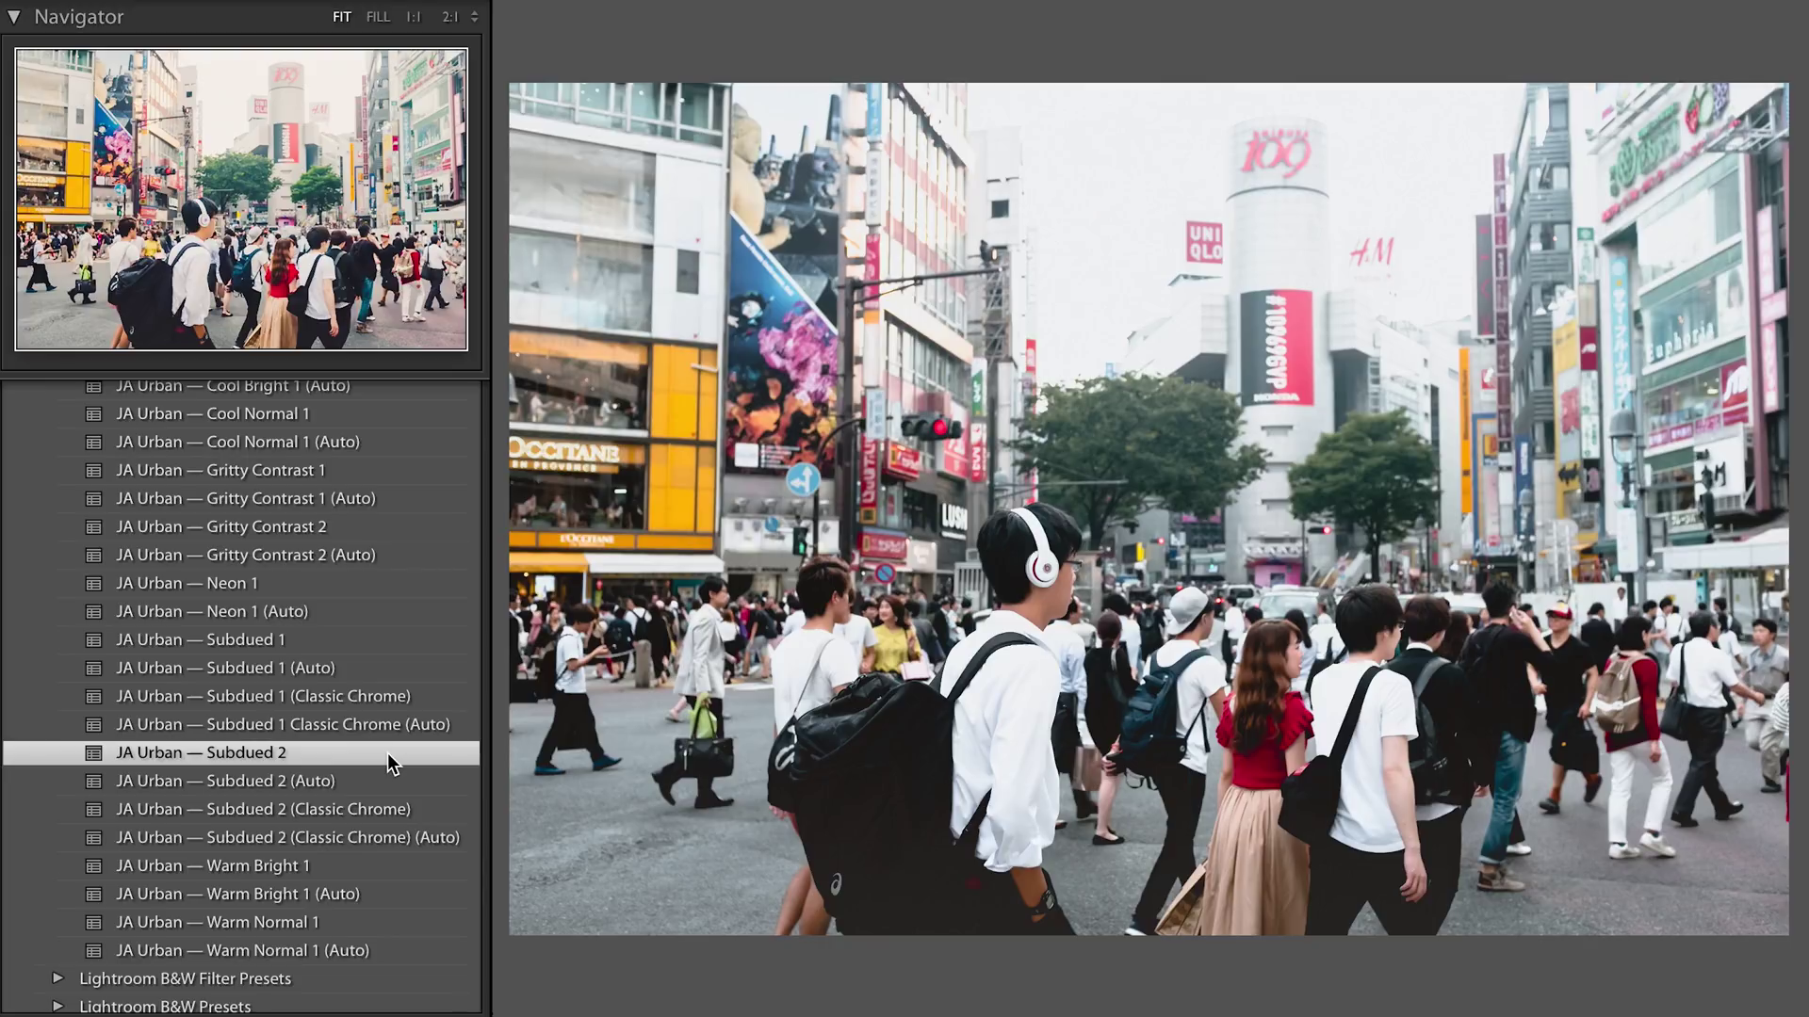
# - Return to the Chrome group of the JA Urban presets and apply Chrome 3 to the photo
pyautogui.scroll(-2, 387, 754)
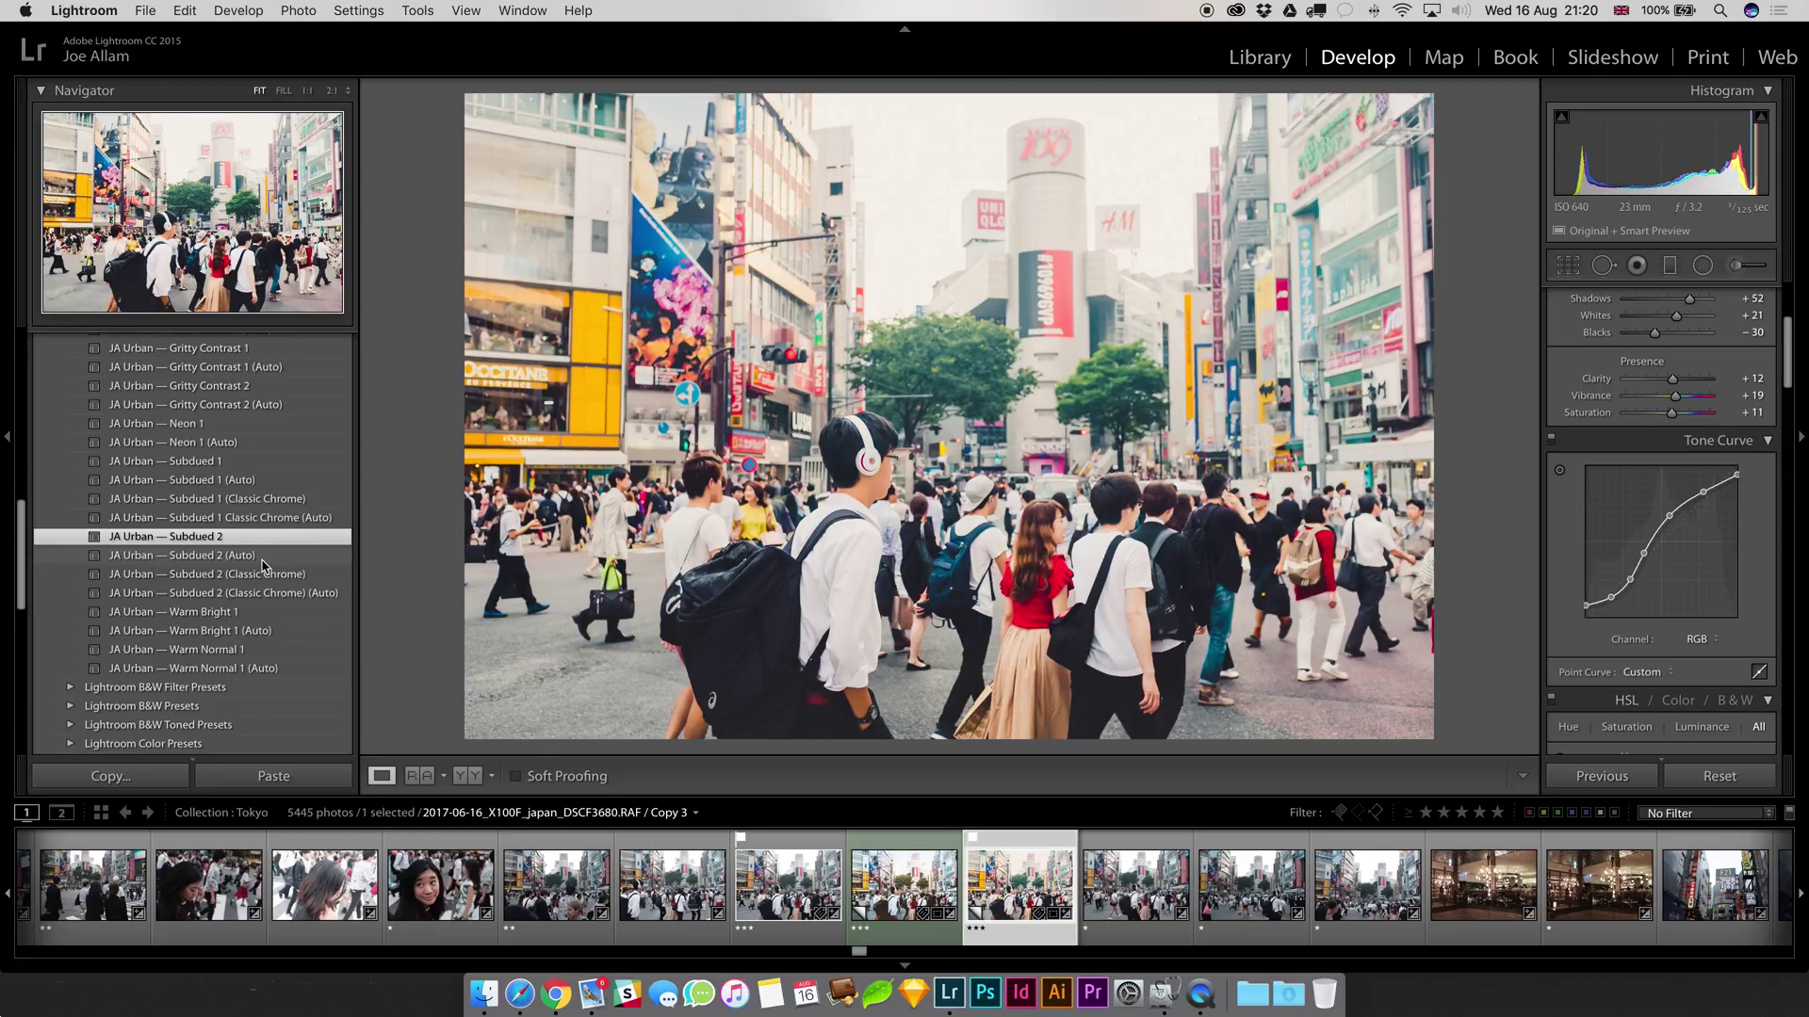
pyautogui.scroll(10, 262, 565)
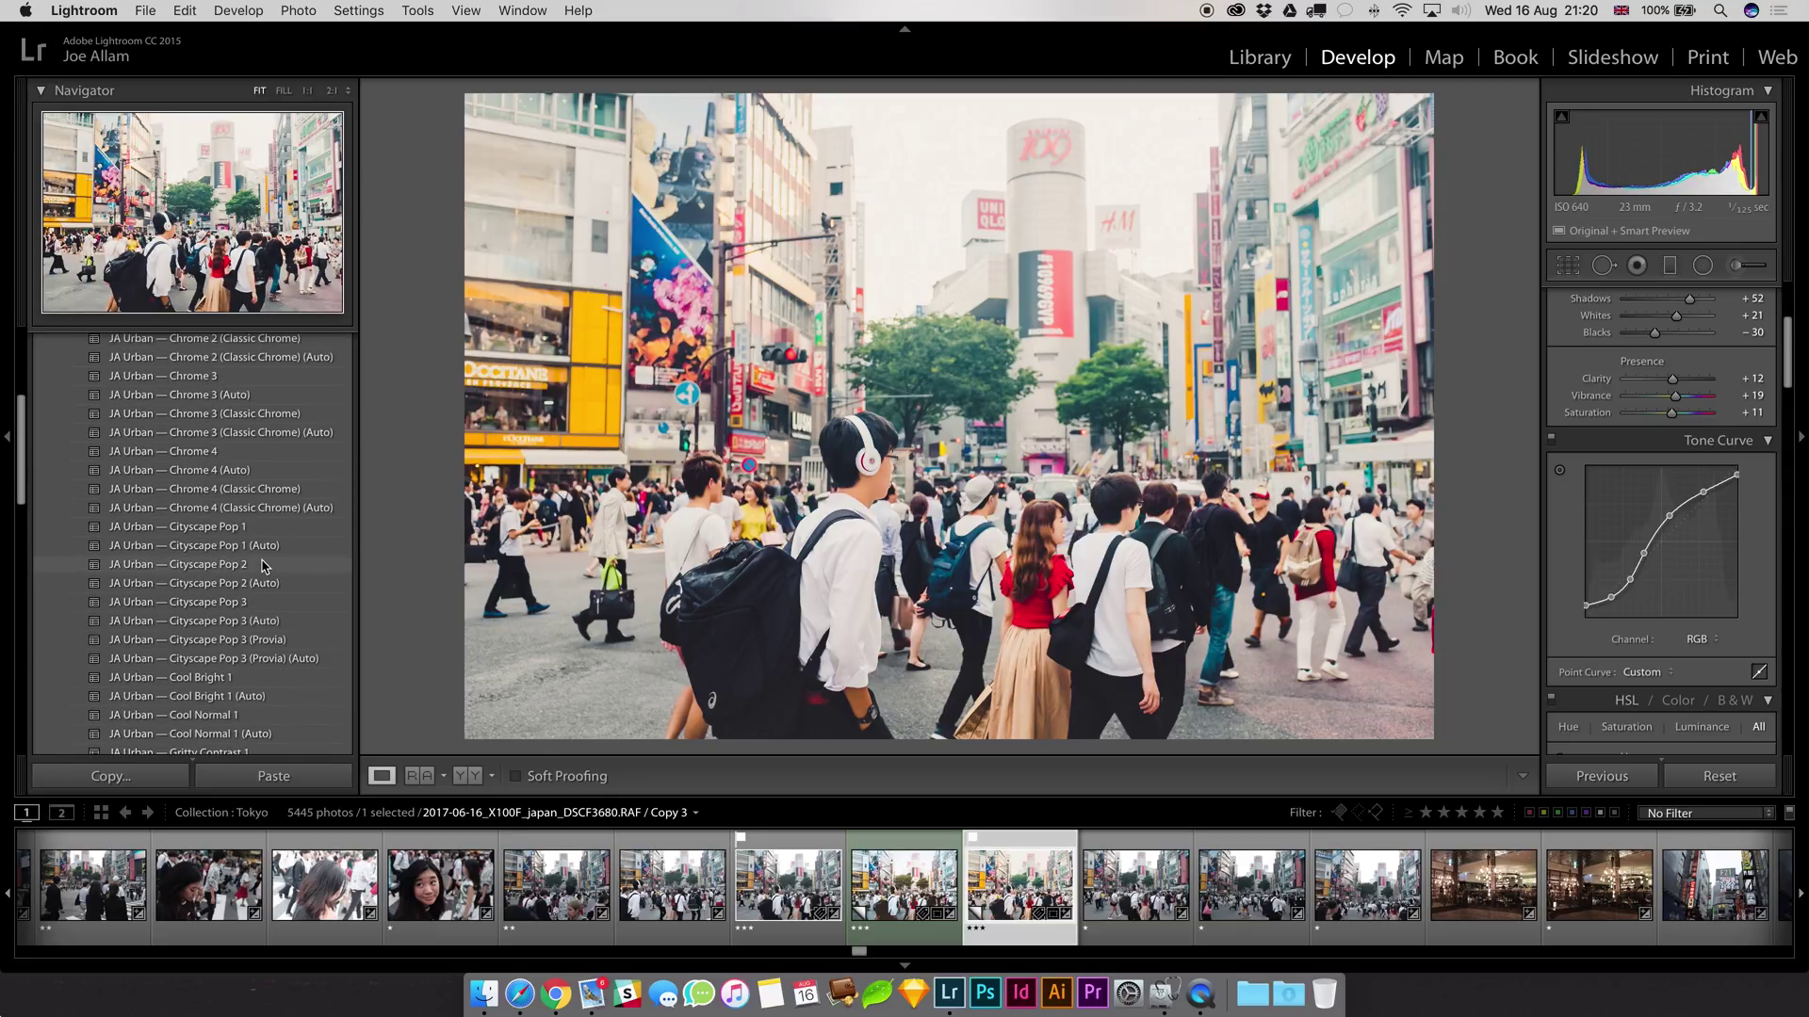
pyautogui.scroll(5, 263, 566)
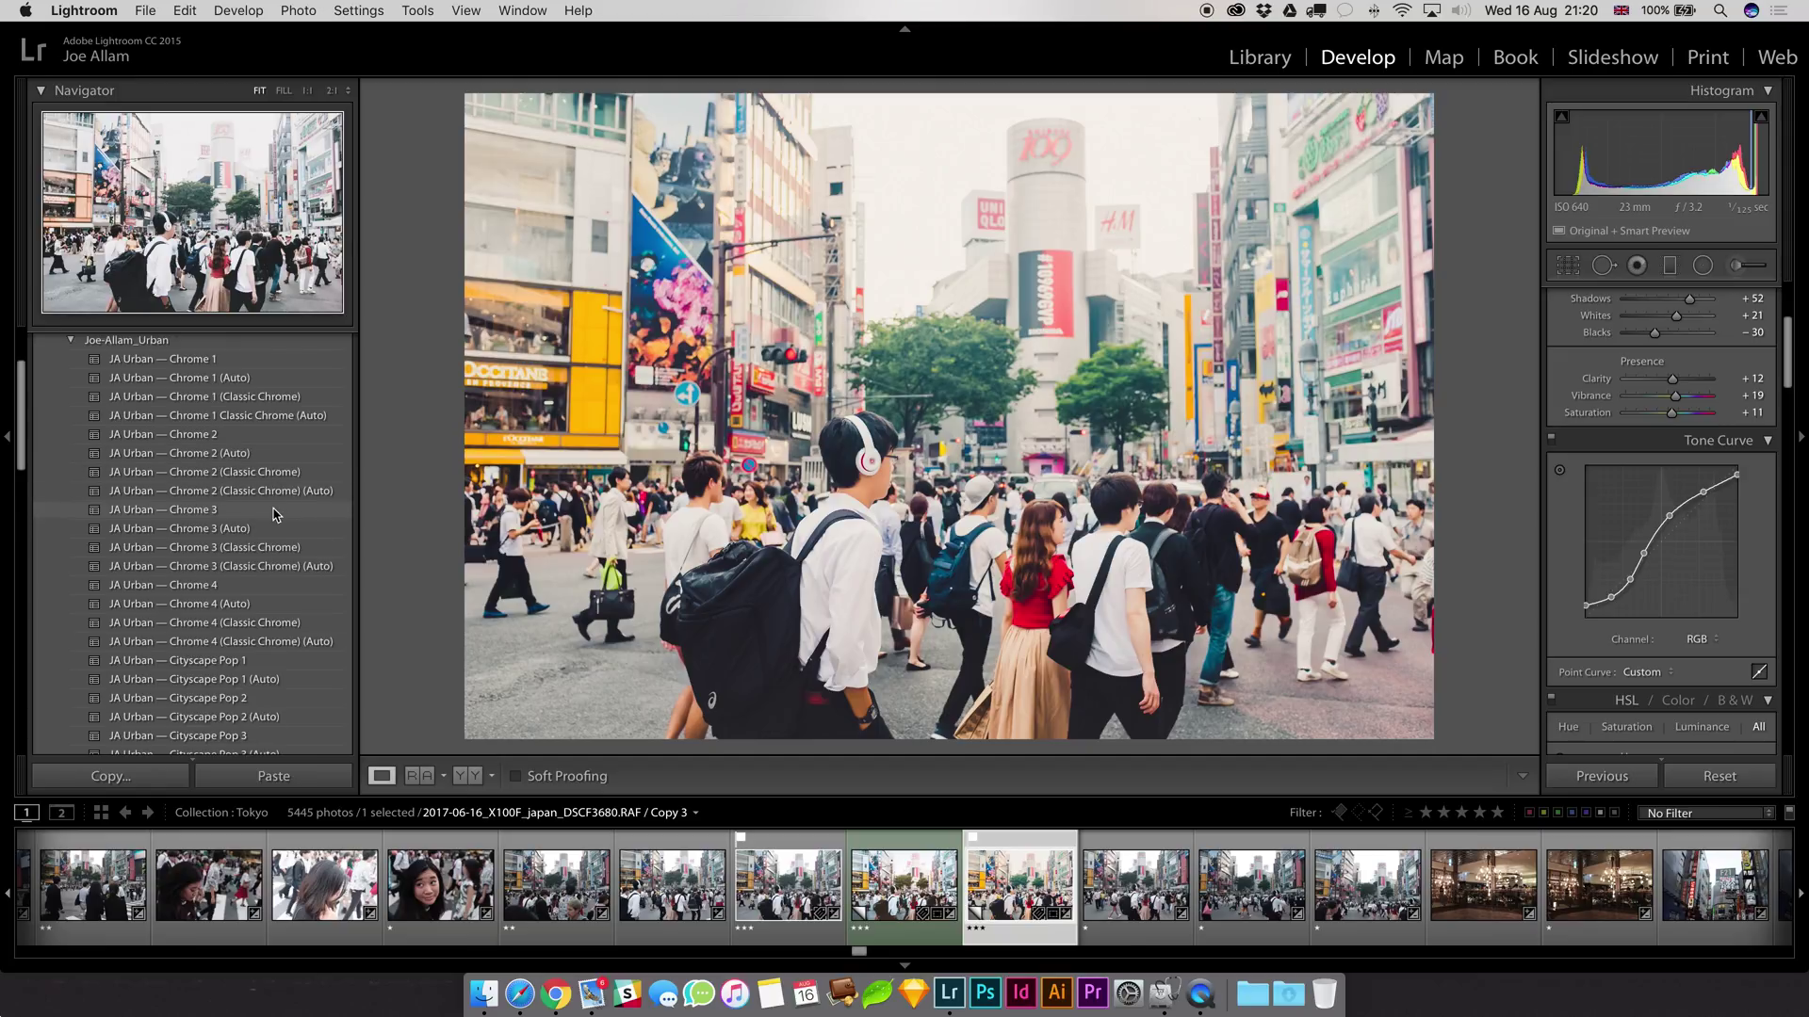
pyautogui.click(238, 514)
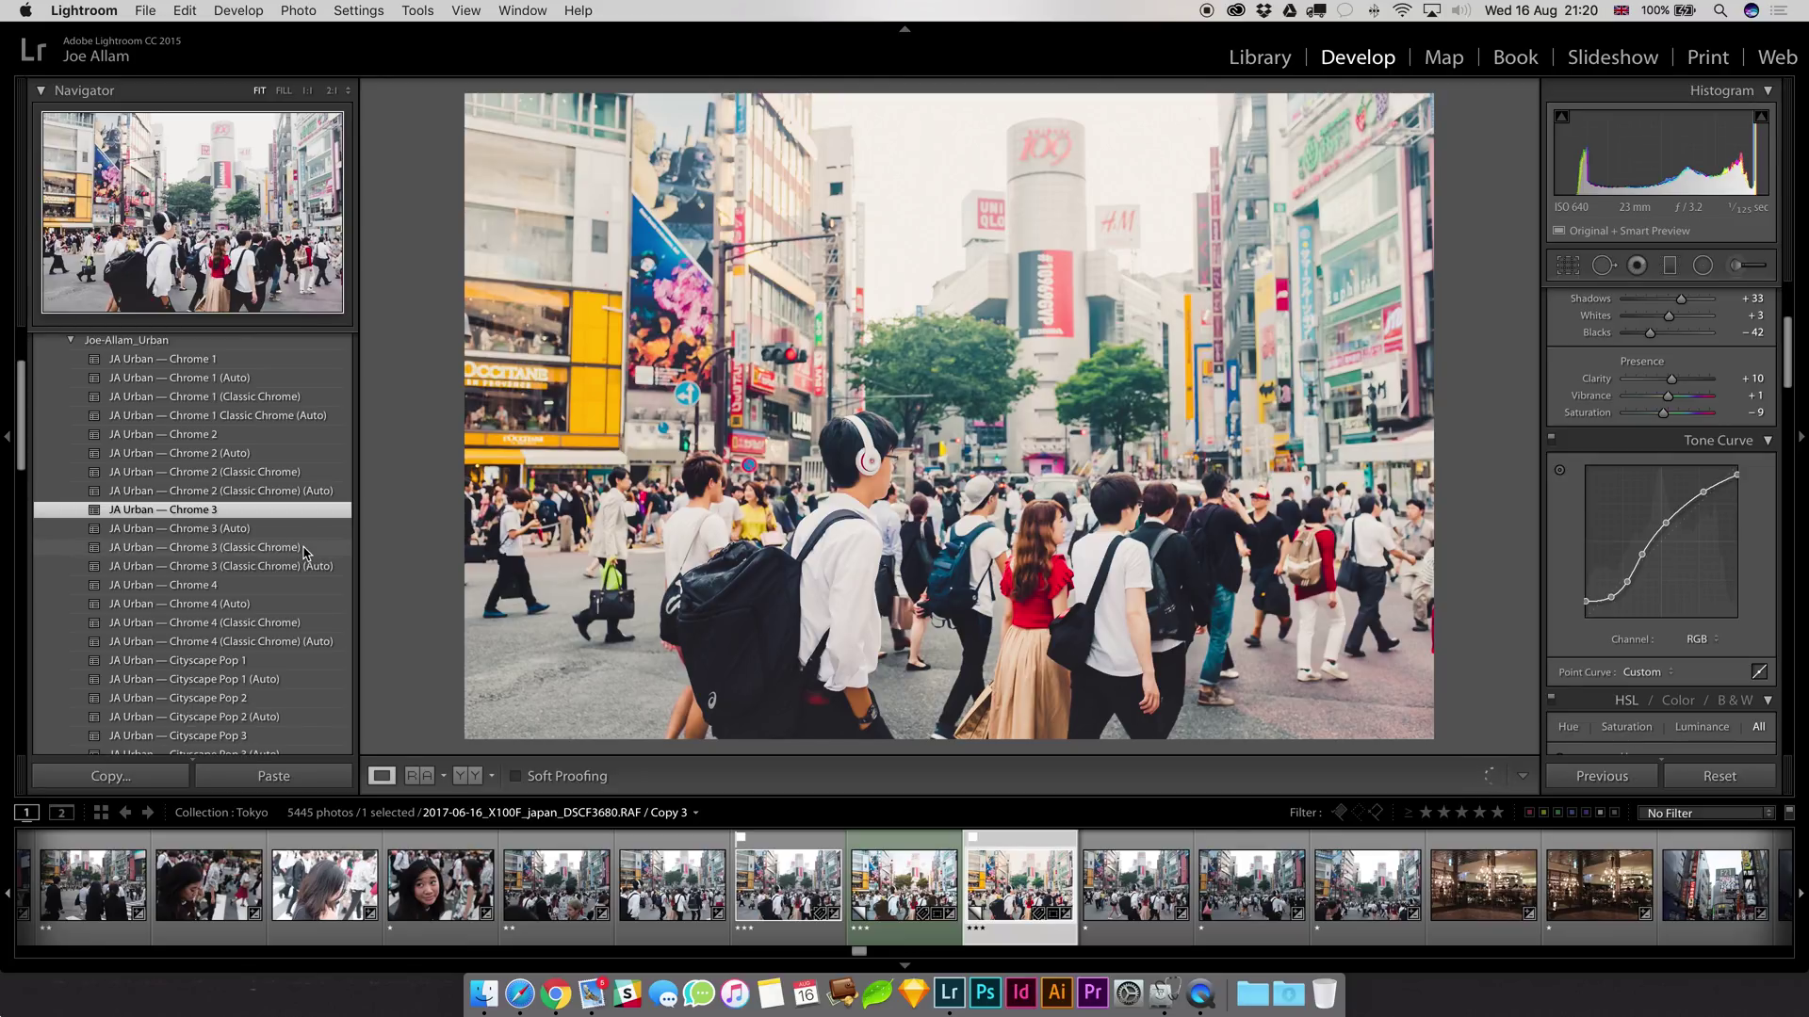
# - Reset all develop adjustments and apply the JA Urban — Chrome 3 (Classic Chrome) preset to the unedited photo
pyautogui.click(306, 549)
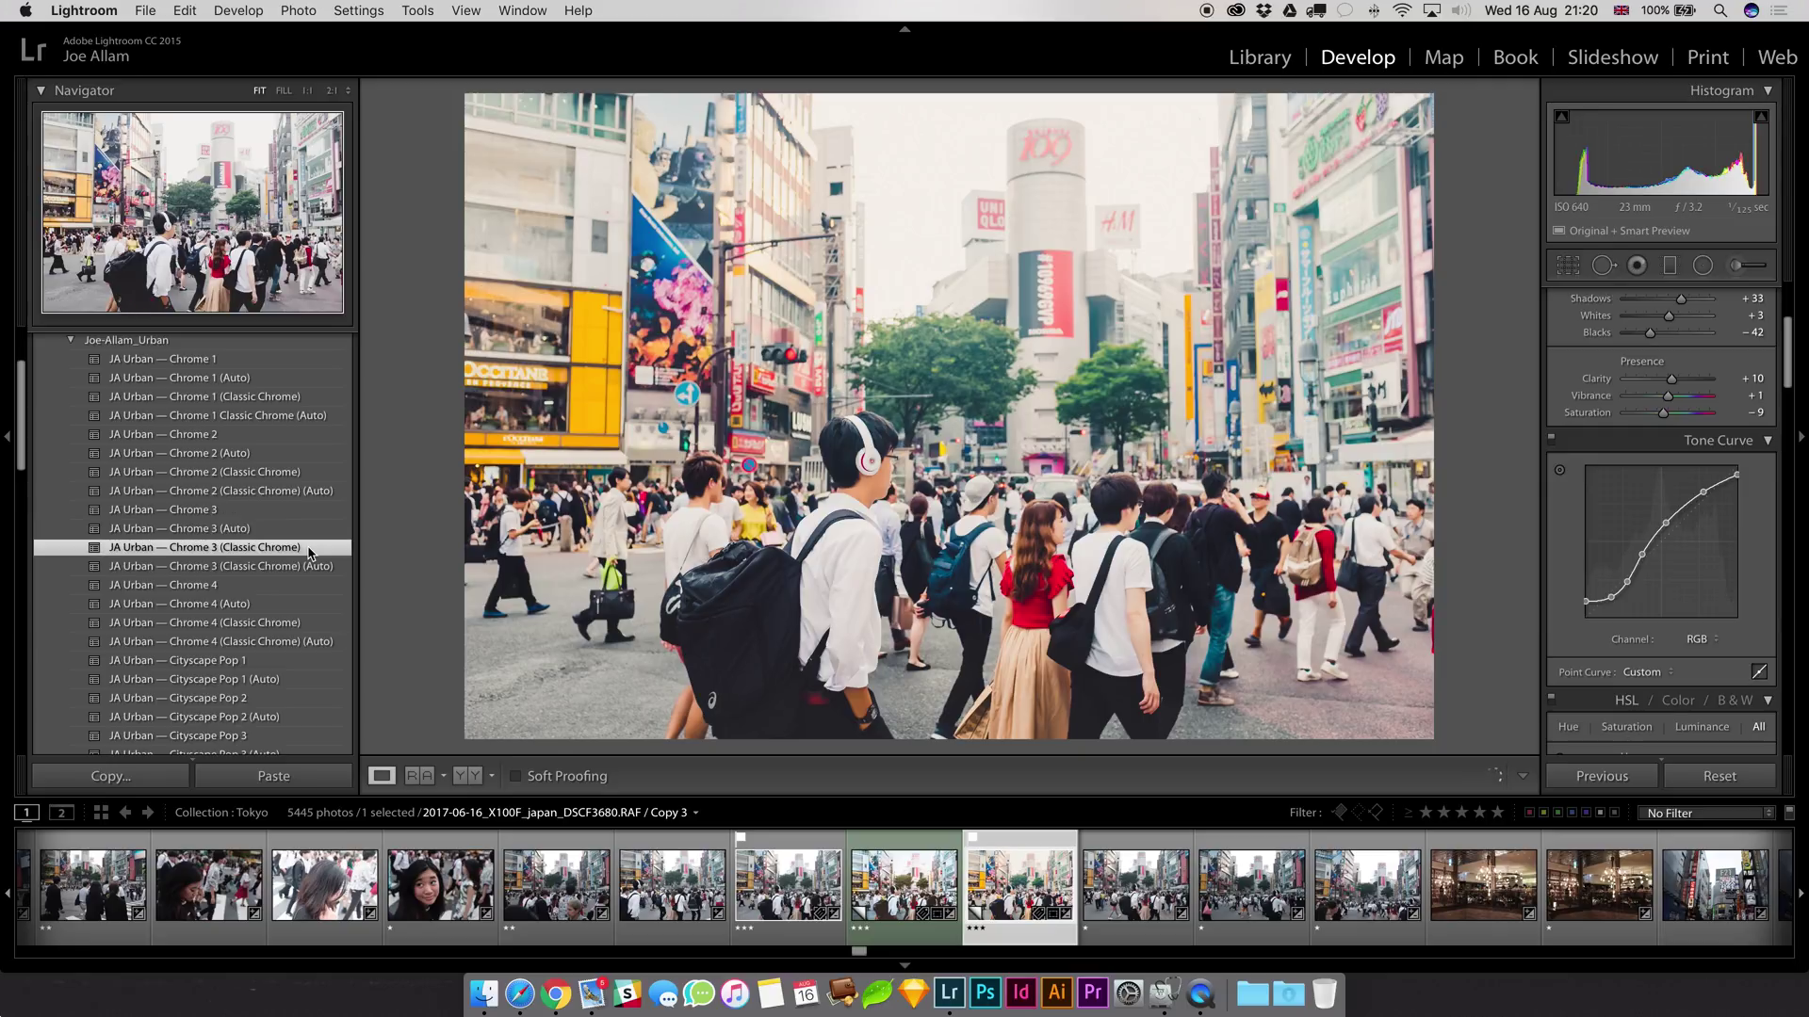
pyautogui.press('super+shift+r')
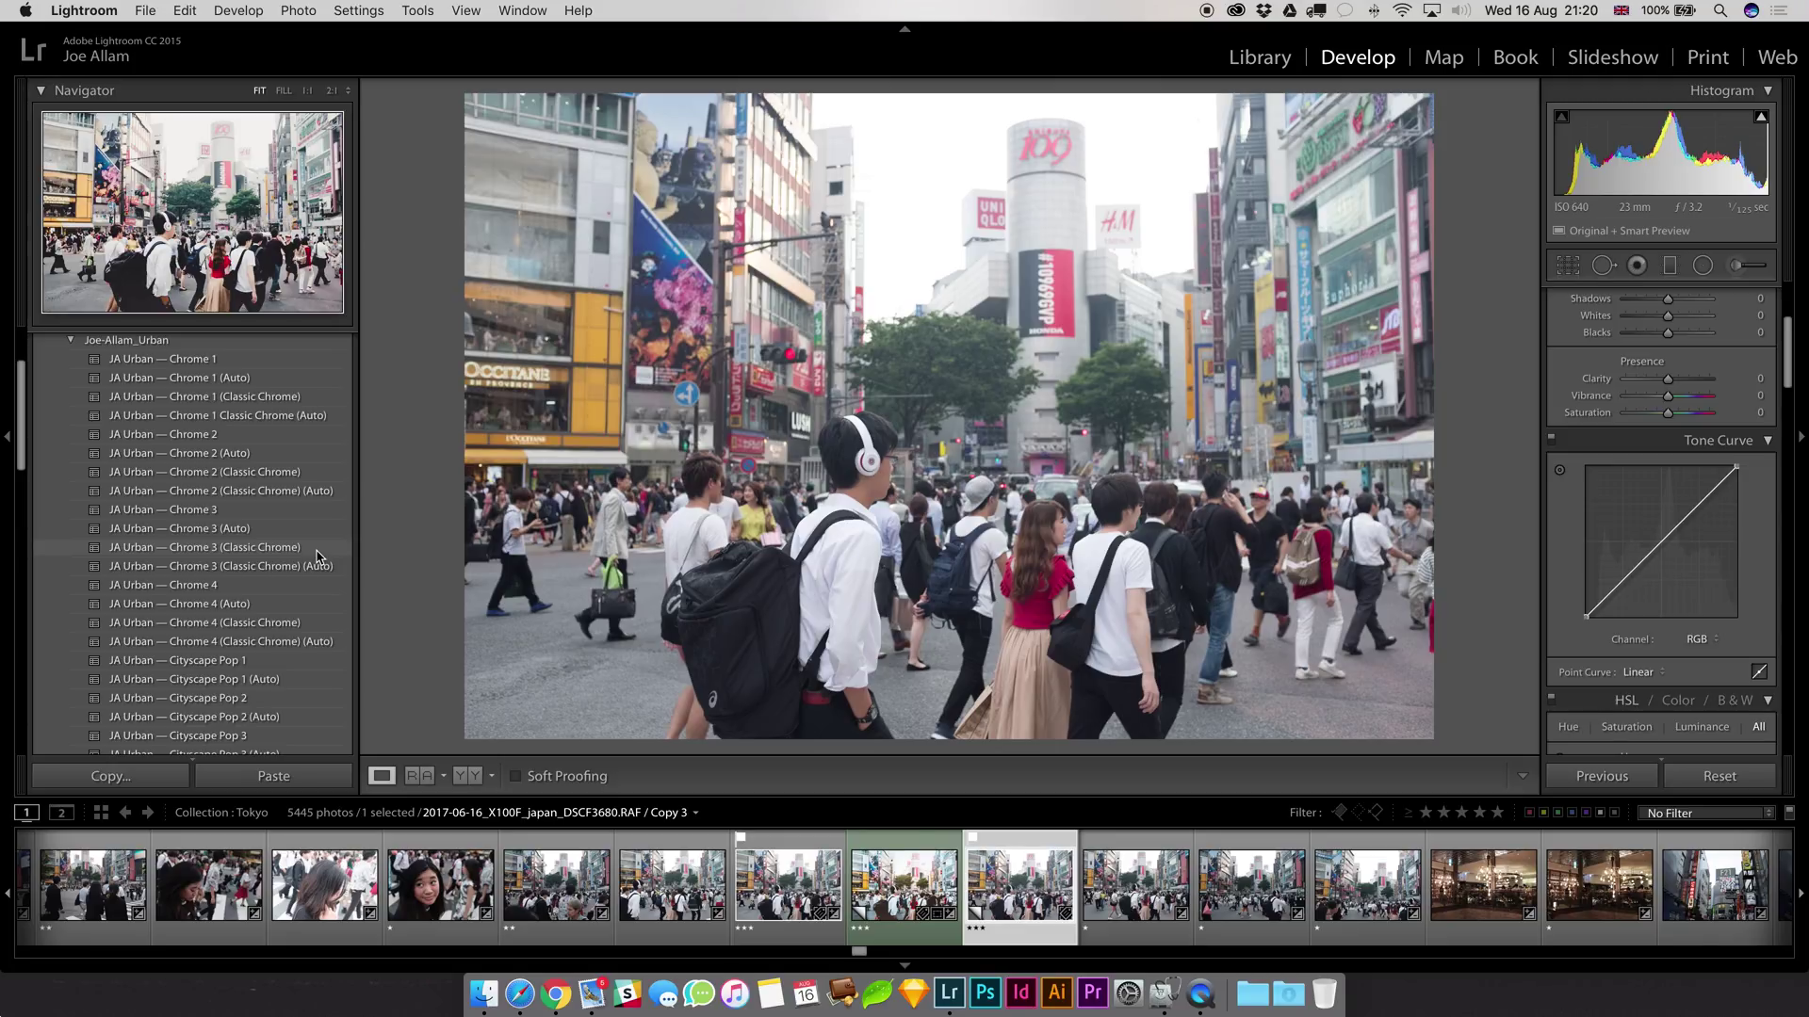
pyautogui.click(316, 550)
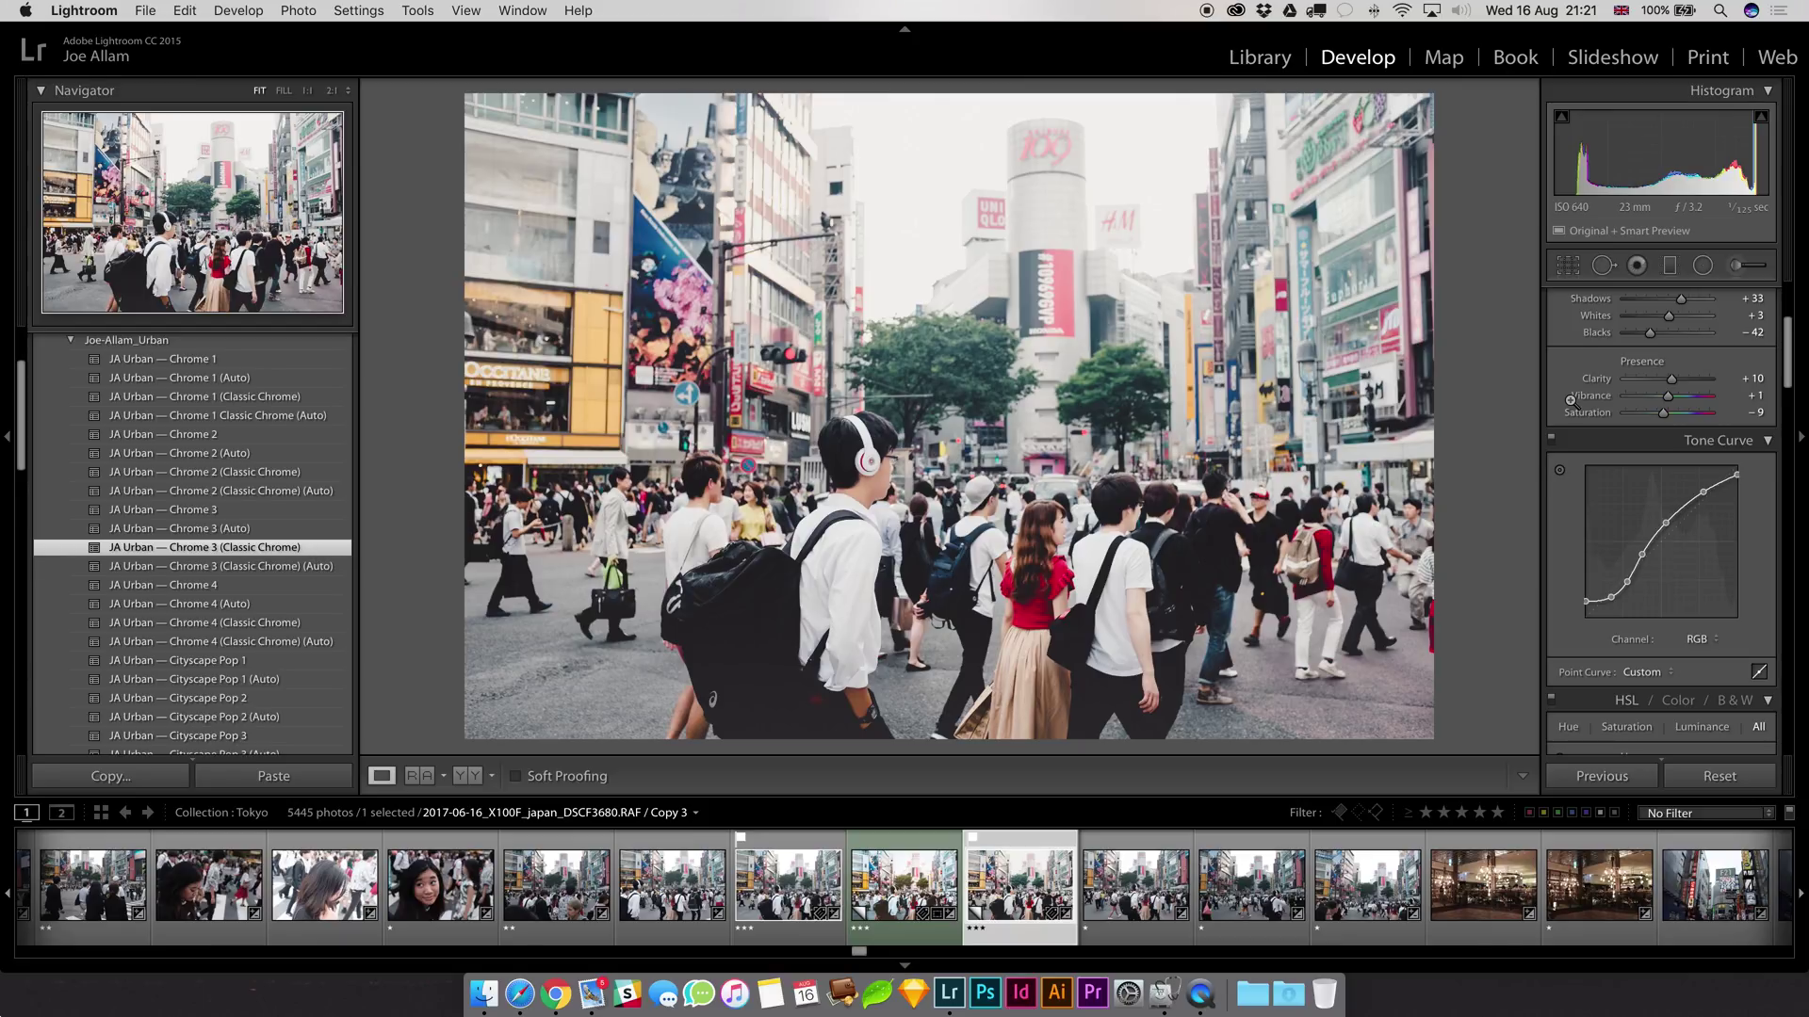
# - Warm the photo's white balance to a temperature of 6,421 and lower the exposure to −0.15
pyautogui.scroll(5, 1587, 405)
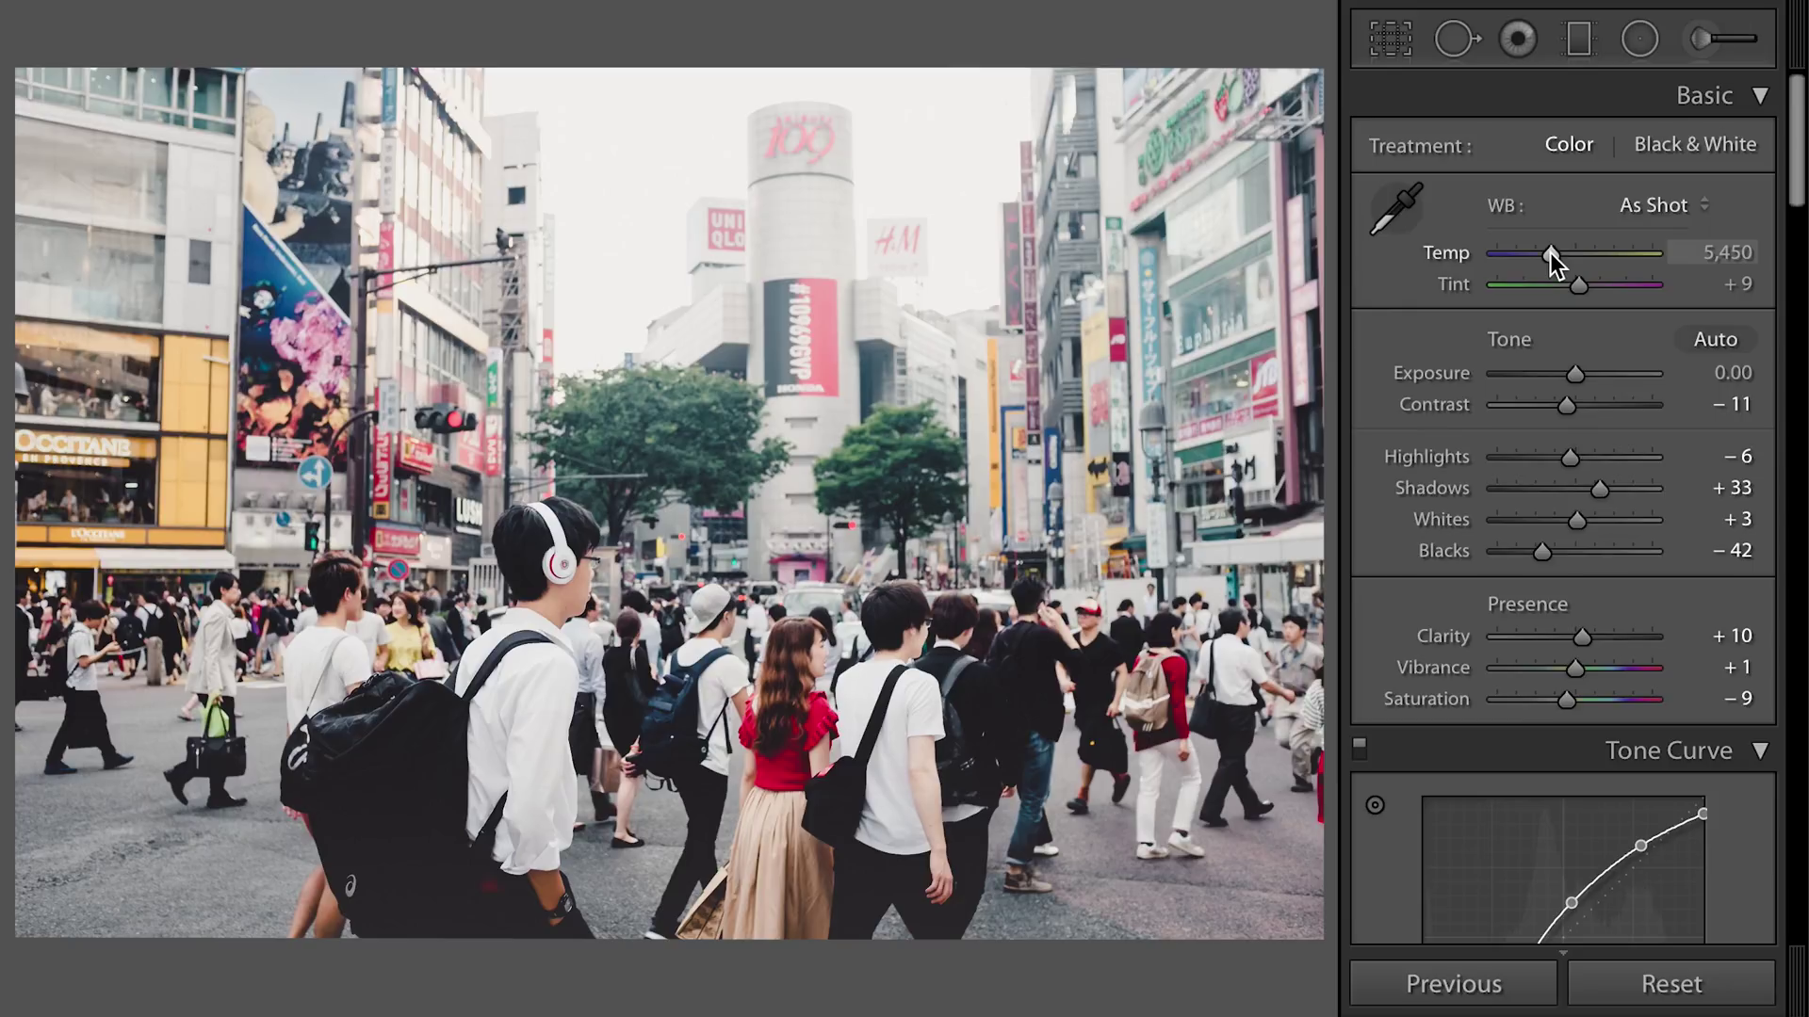
pyautogui.moveTo(1551, 252); pyautogui.dragTo(1571, 251)
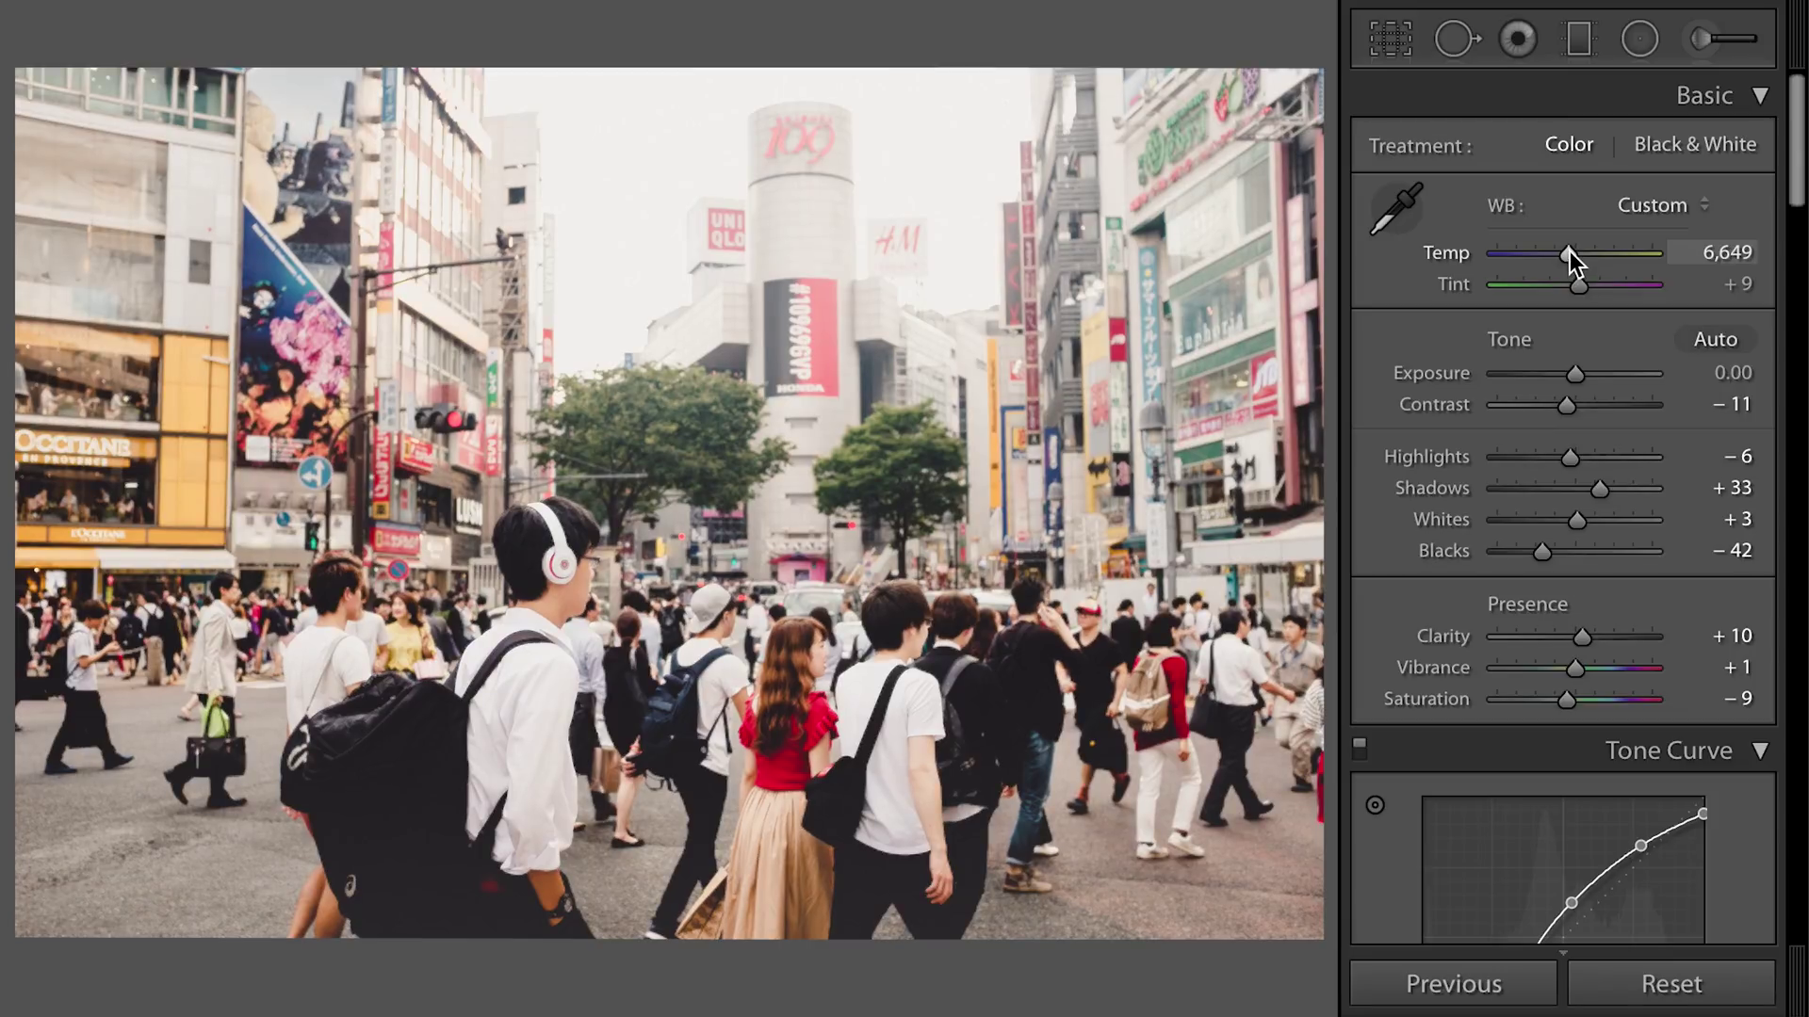
pyautogui.moveTo(1564, 246); pyautogui.dragTo(1562, 269)
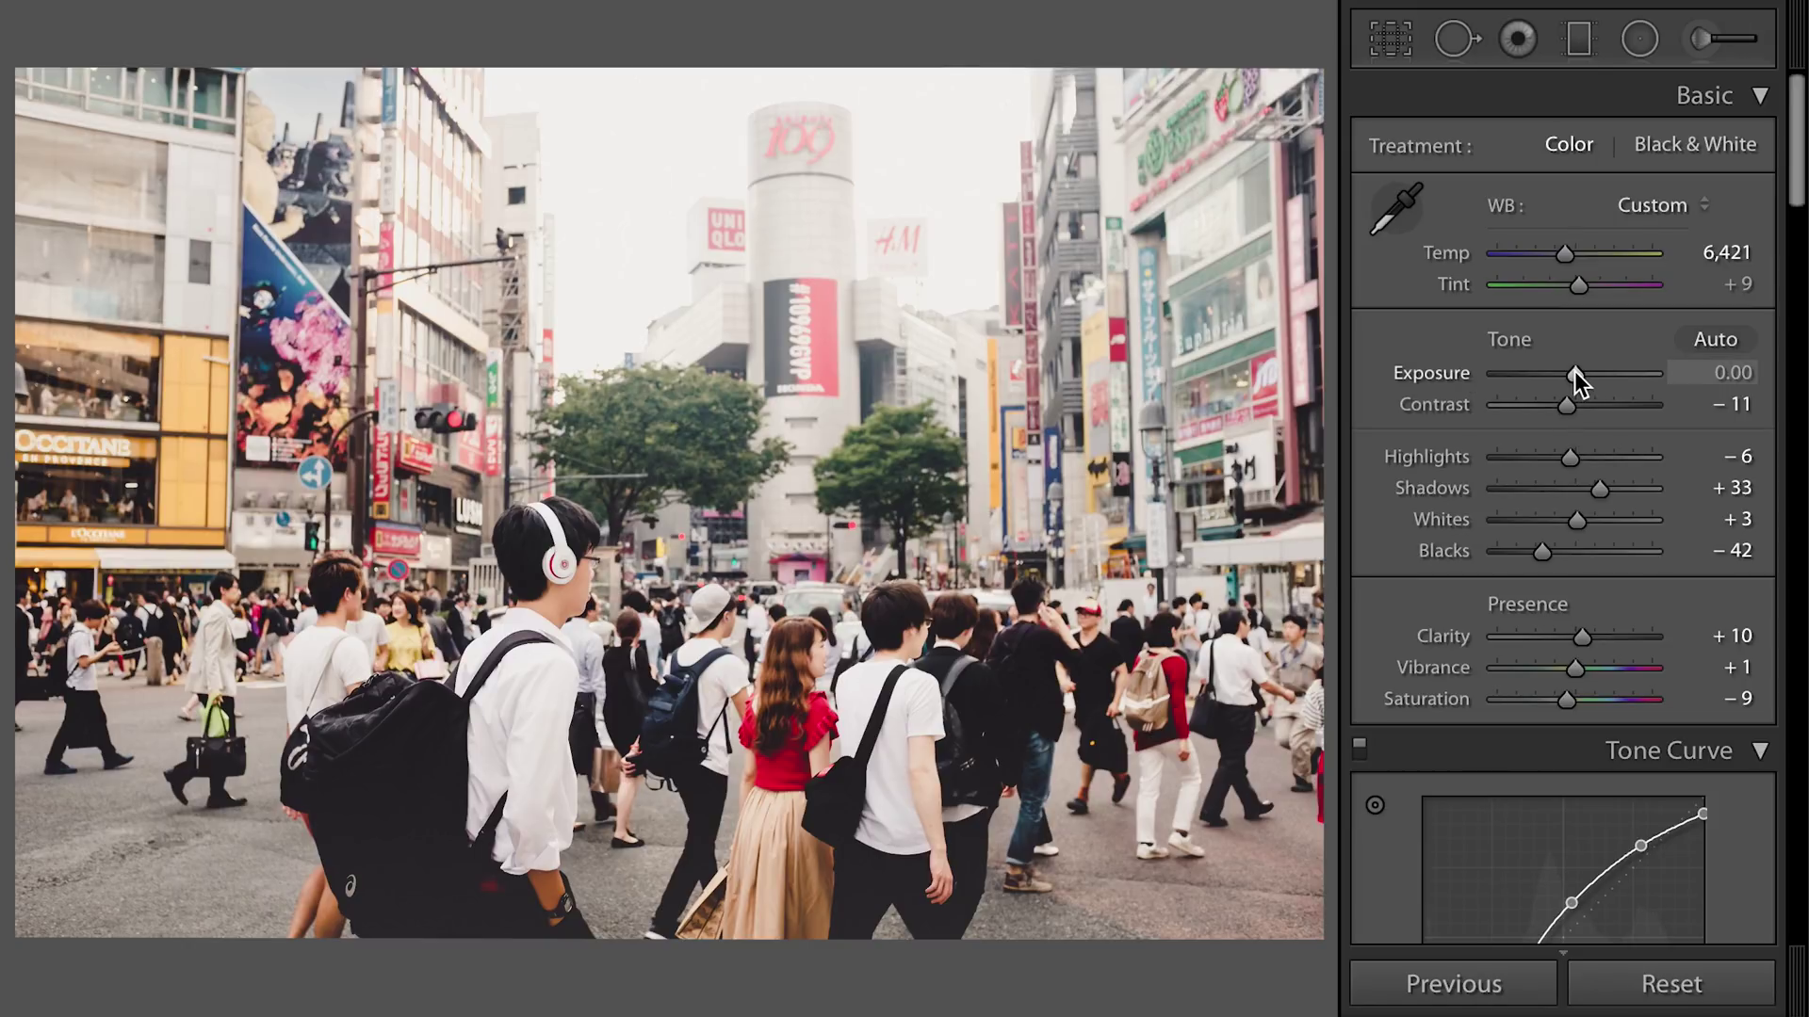
pyautogui.moveTo(1575, 371); pyautogui.dragTo(1572, 371)
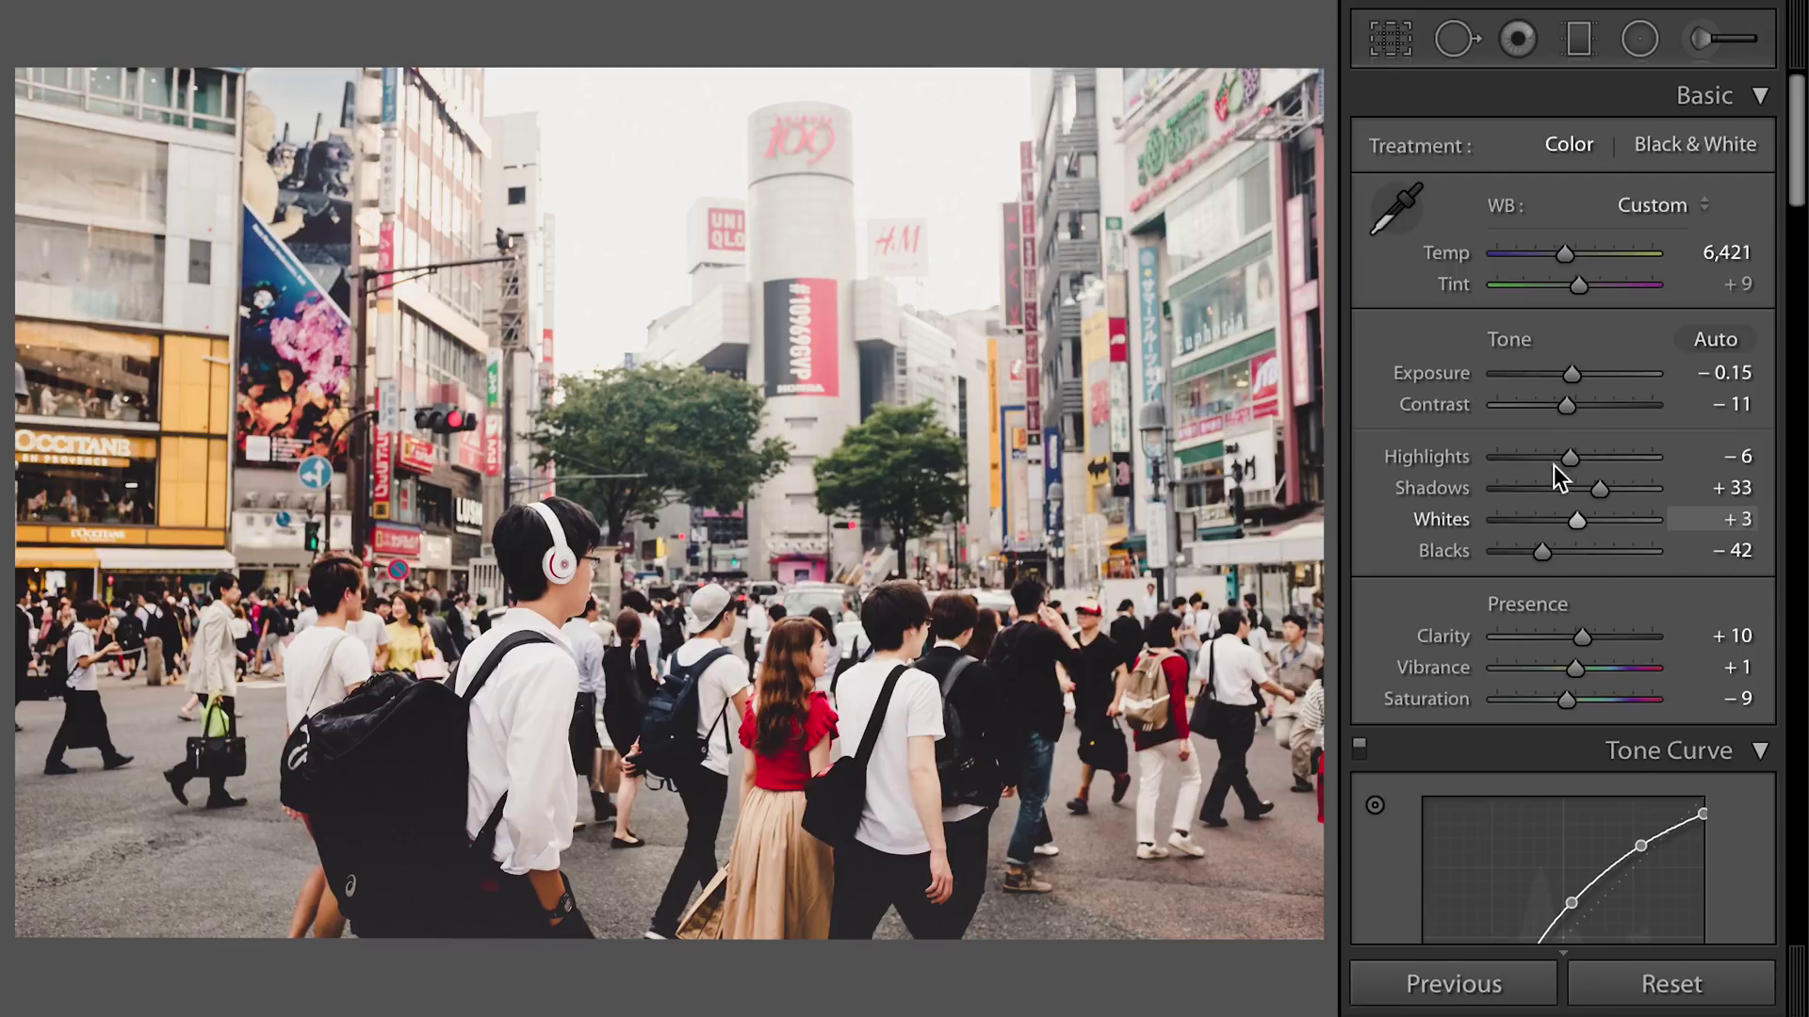
# - Set Highlights to −26, Shadows to +67 and Blacks to −40, and check the detail in the dark backpack
pyautogui.moveTo(1562, 462); pyautogui.dragTo(1620, 494)
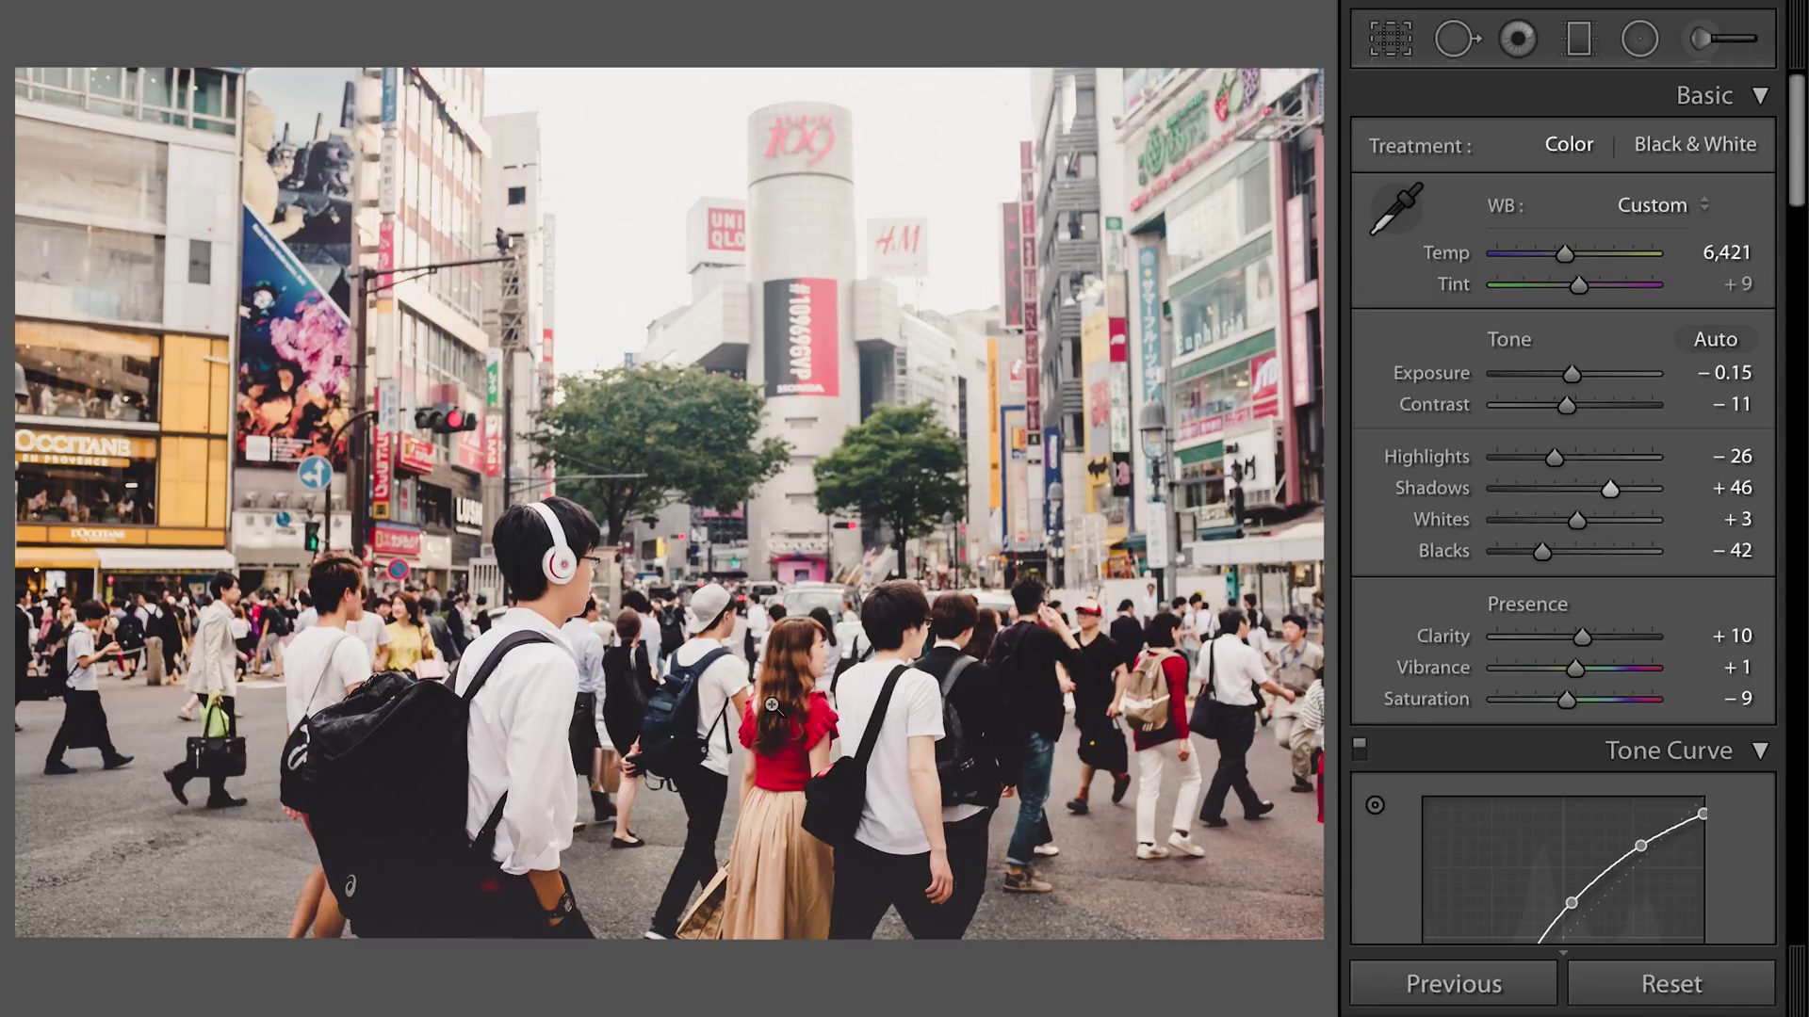
pyautogui.click(1620, 494)
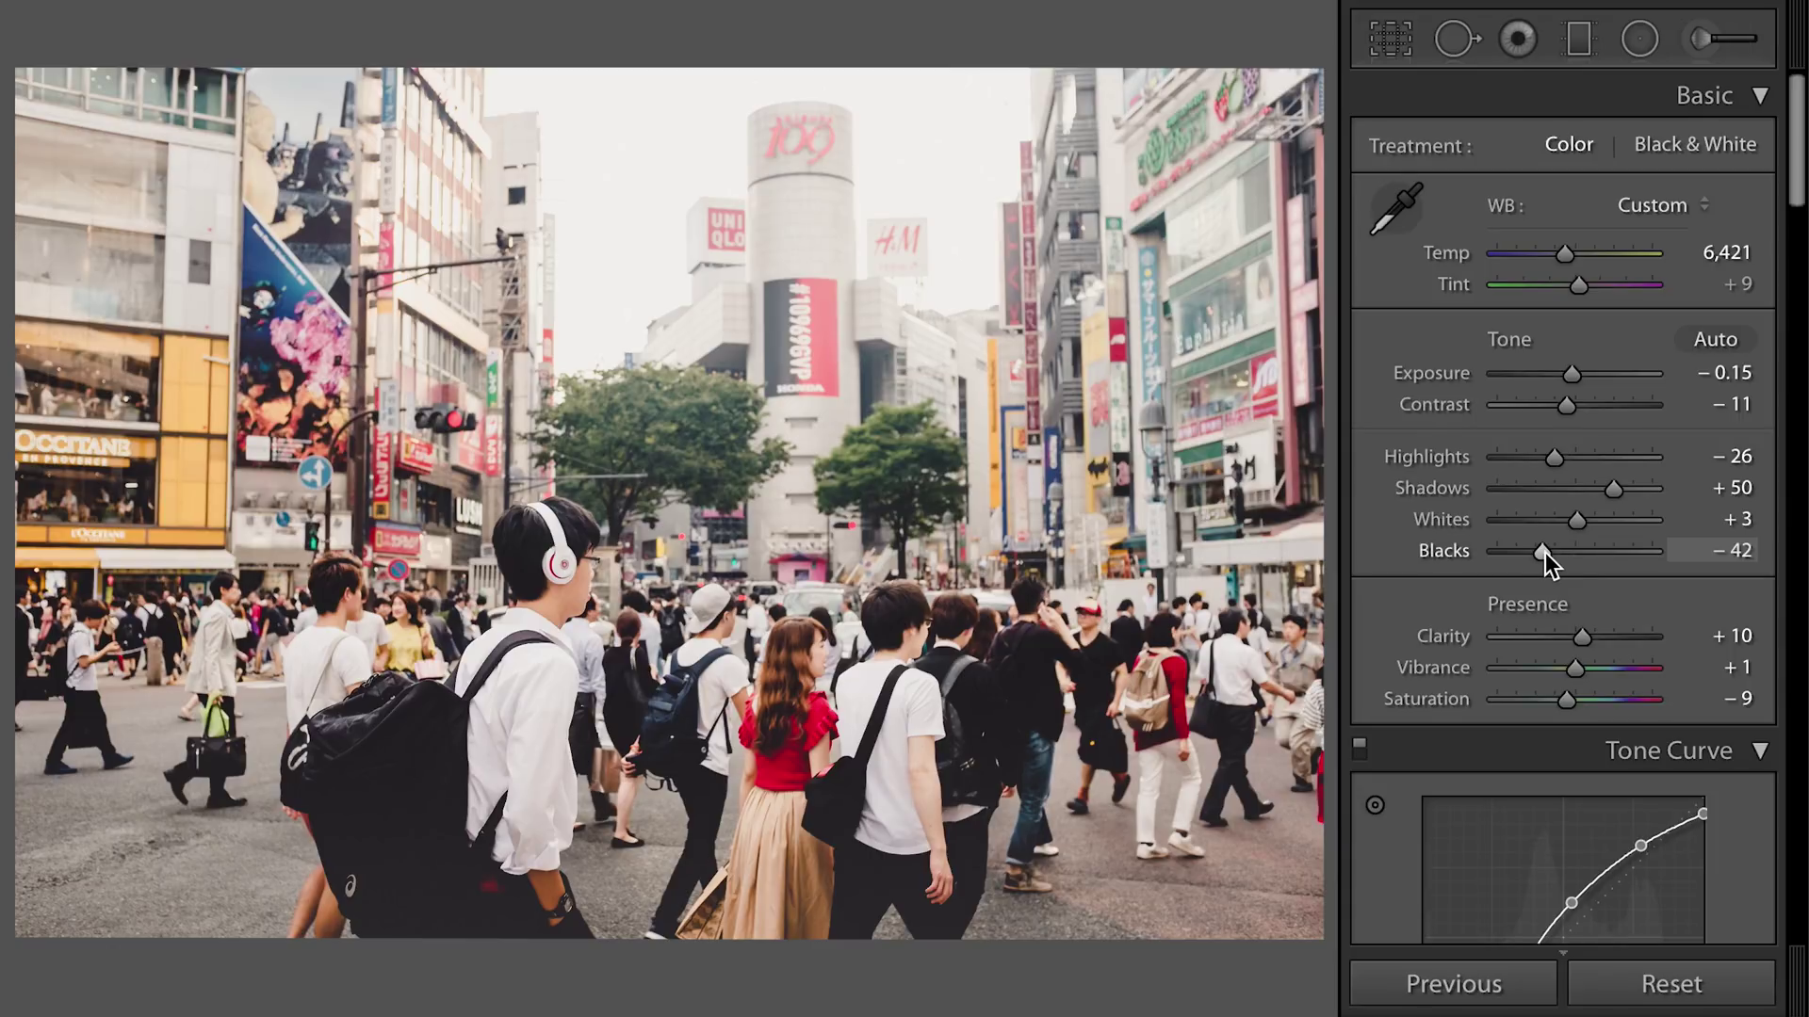
pyautogui.moveTo(1545, 552)
pyautogui.mouseDown()
pyautogui.moveTo(1626, 552)
pyautogui.moveTo(1546, 554)
pyautogui.mouseUp()
pyautogui.moveTo(1617, 488); pyautogui.dragTo(1630, 484)
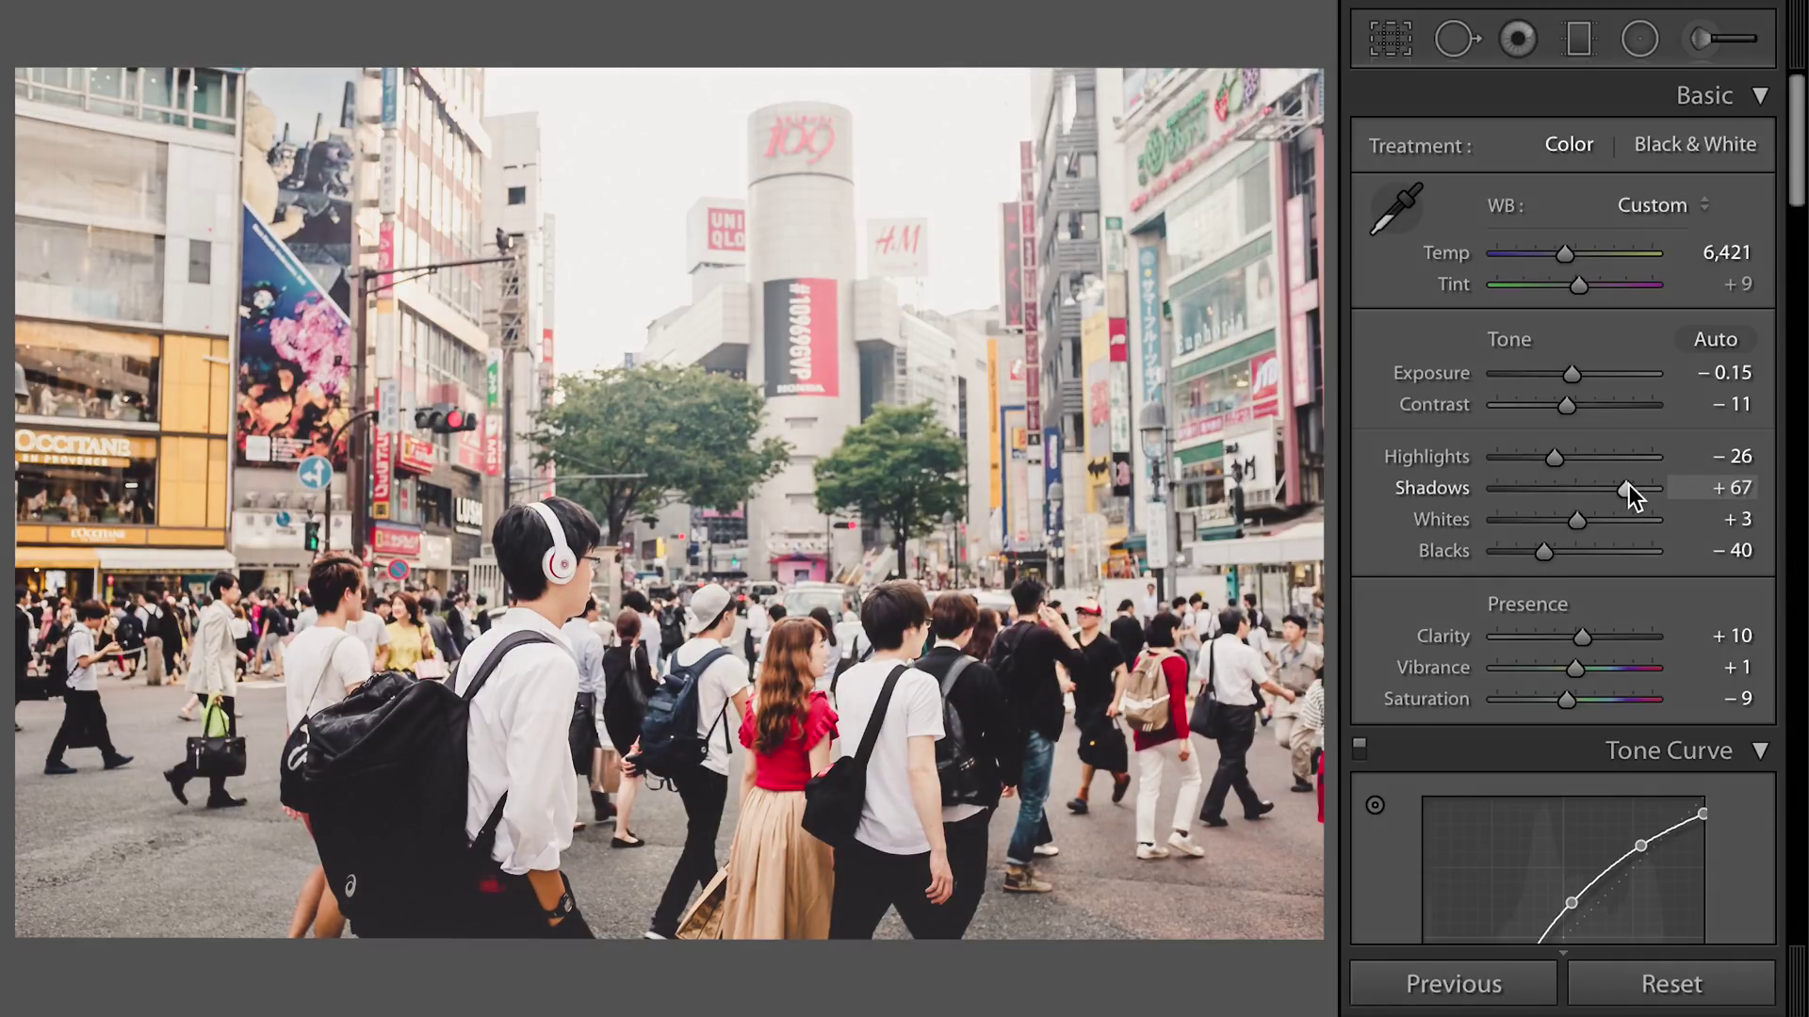
pyautogui.click(421, 737)
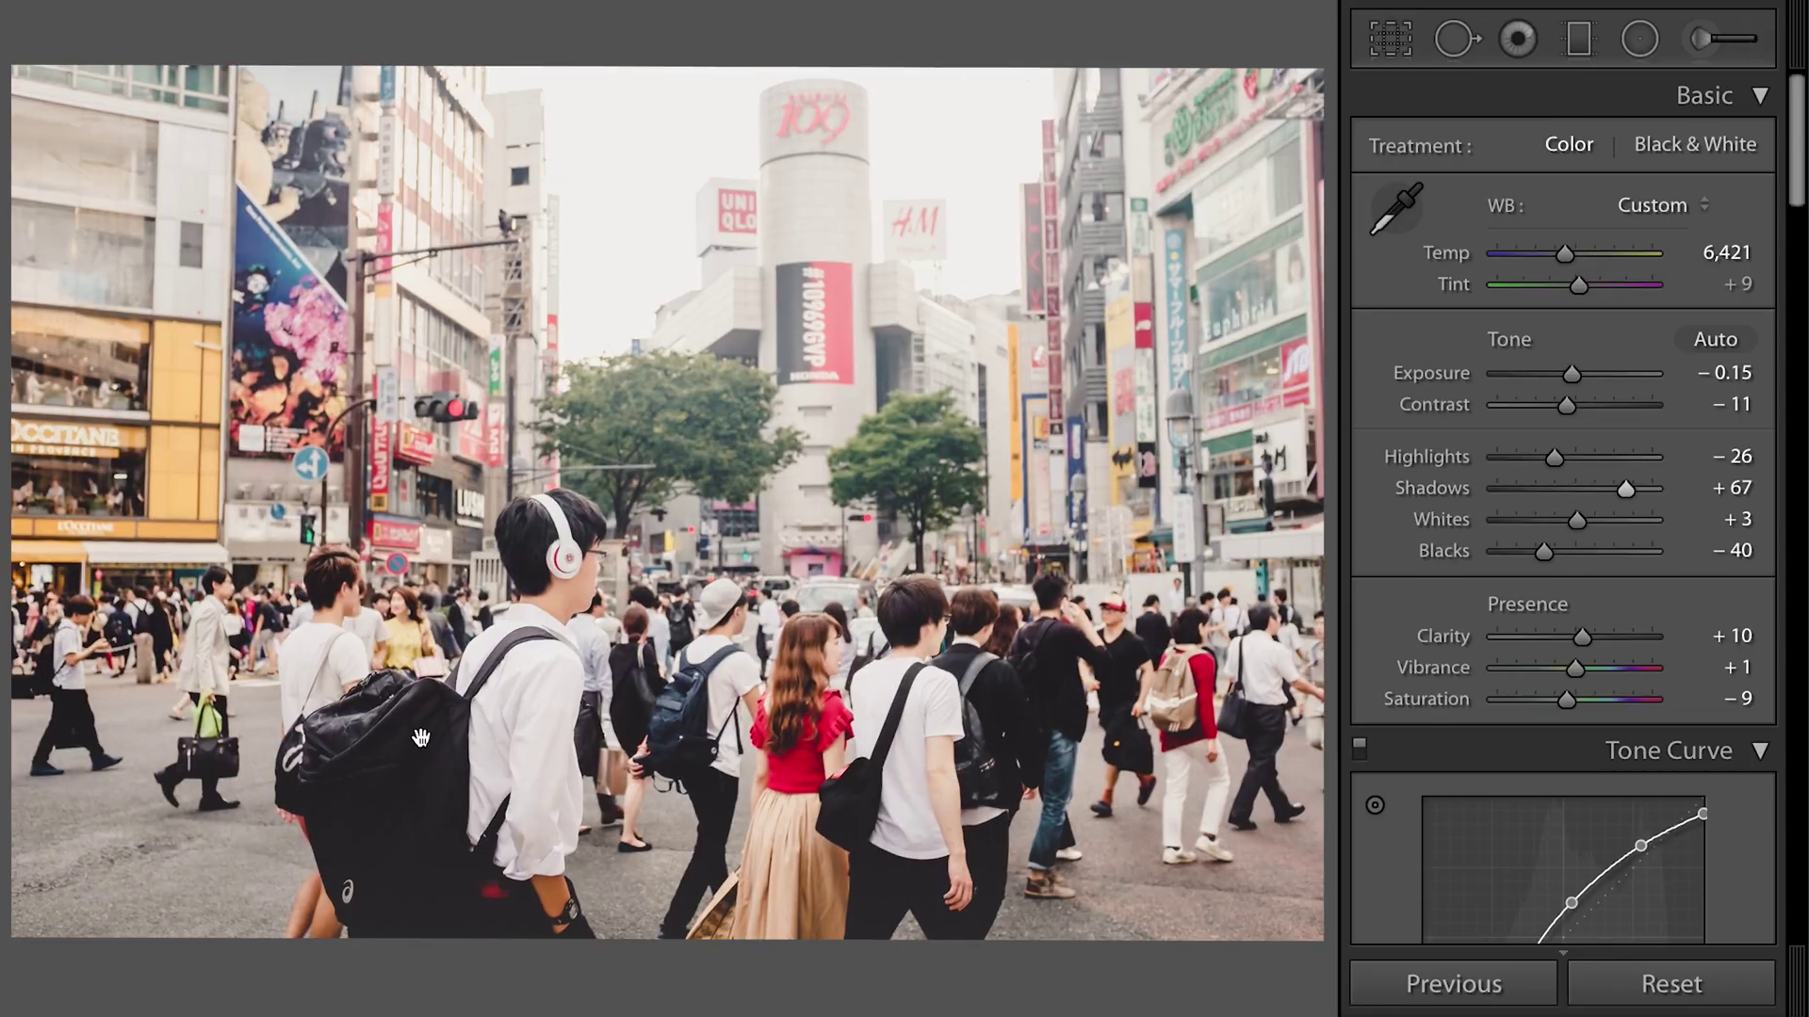
pyautogui.moveTo(428, 747); pyautogui.dragTo(538, 585)
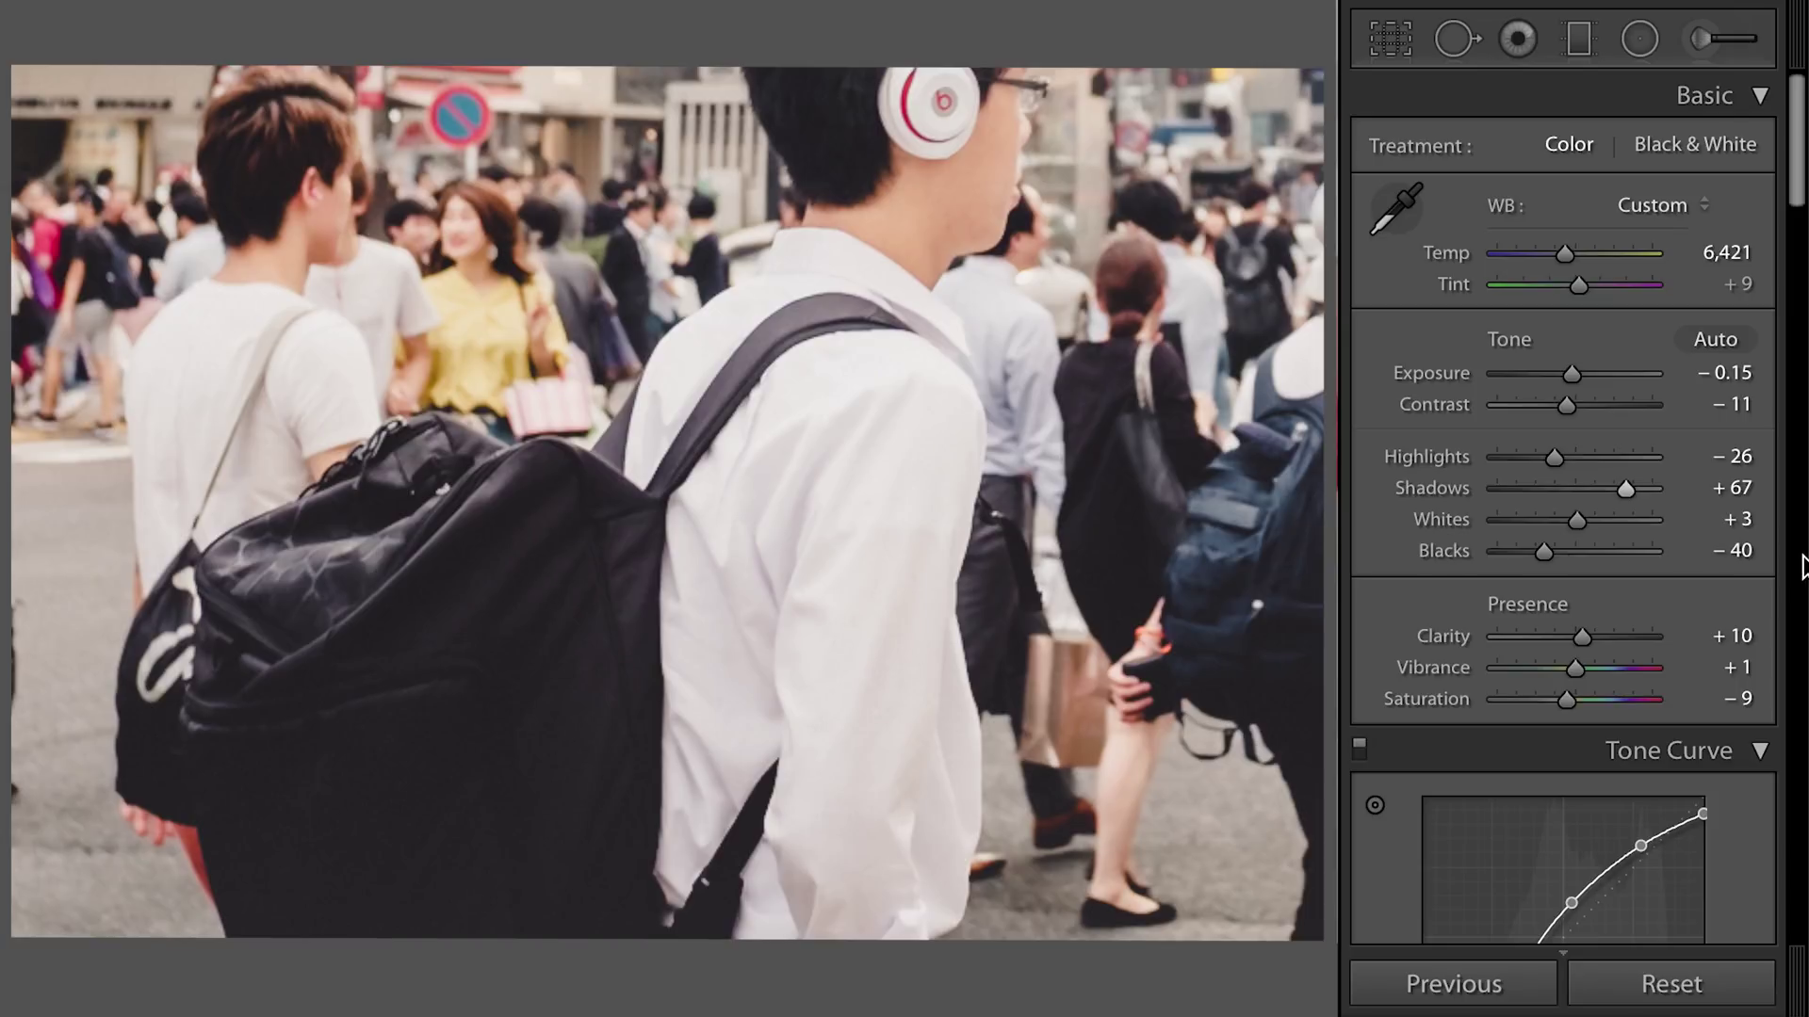
# - Set Blacks to −45 and Shadows to +68, and return to the full view of the photo
pyautogui.moveTo(1537, 554); pyautogui.dragTo(1534, 554)
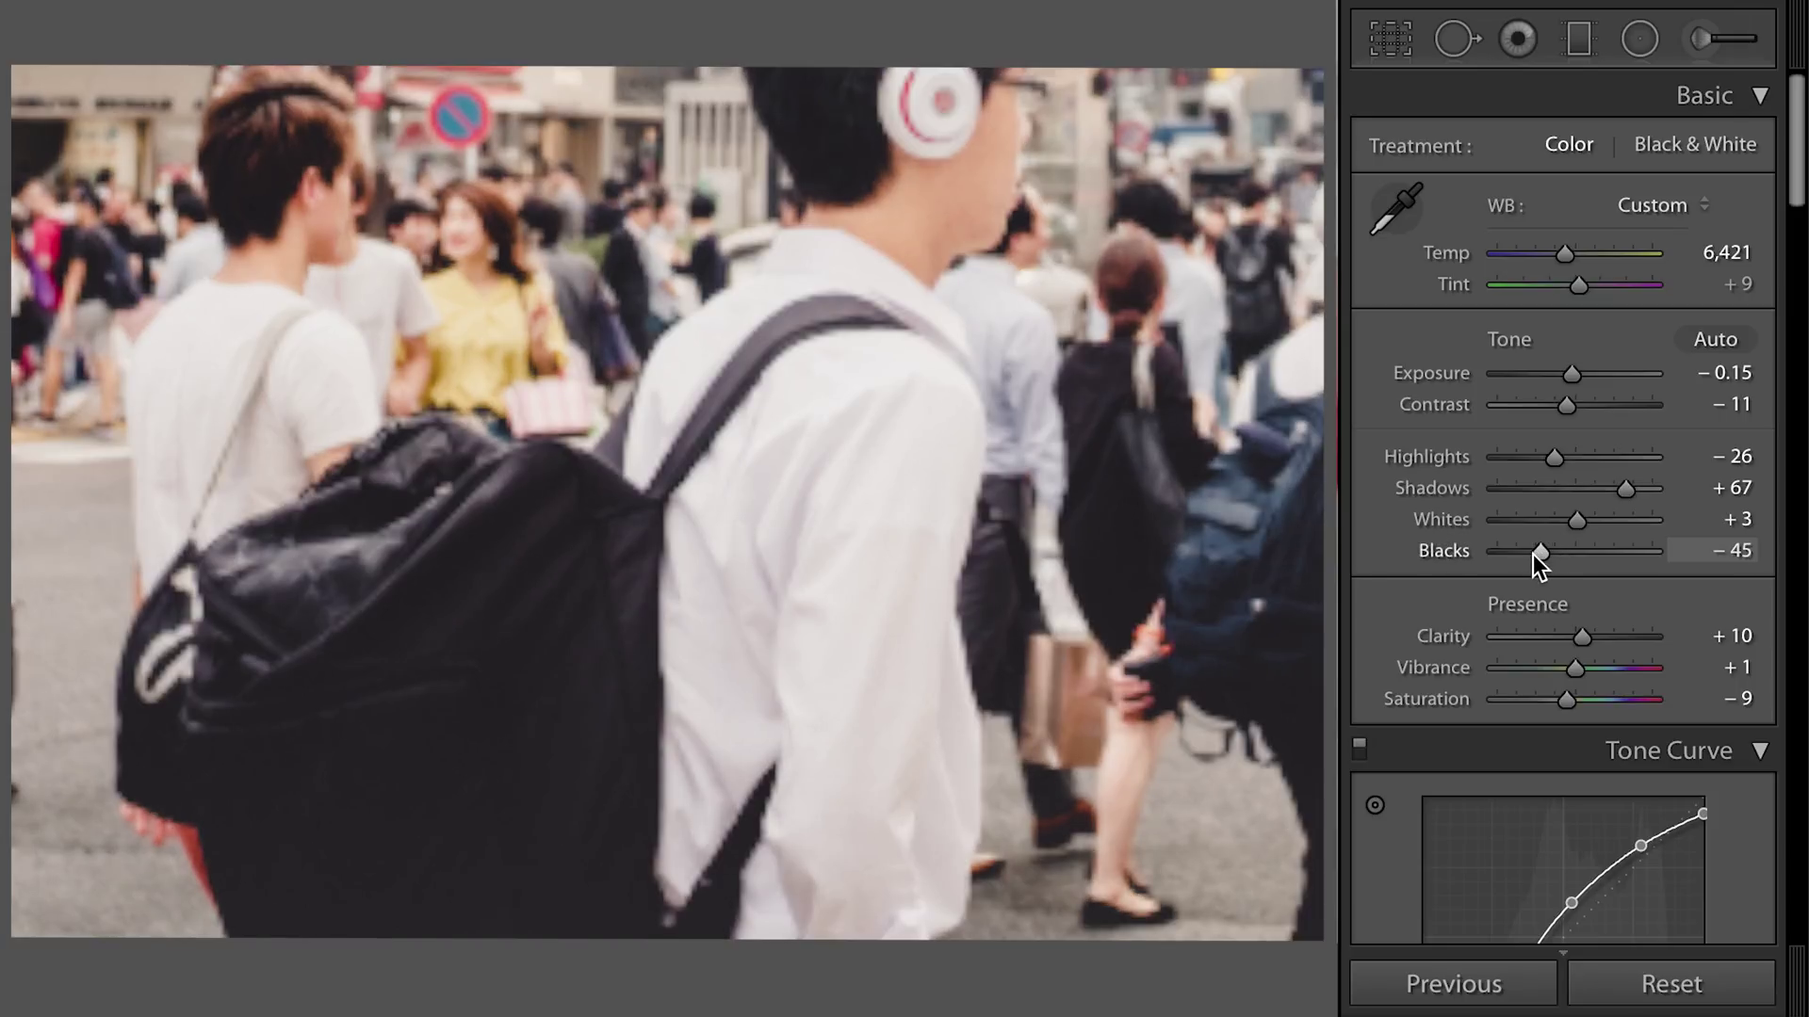
pyautogui.moveTo(1632, 490); pyautogui.dragTo(1633, 490)
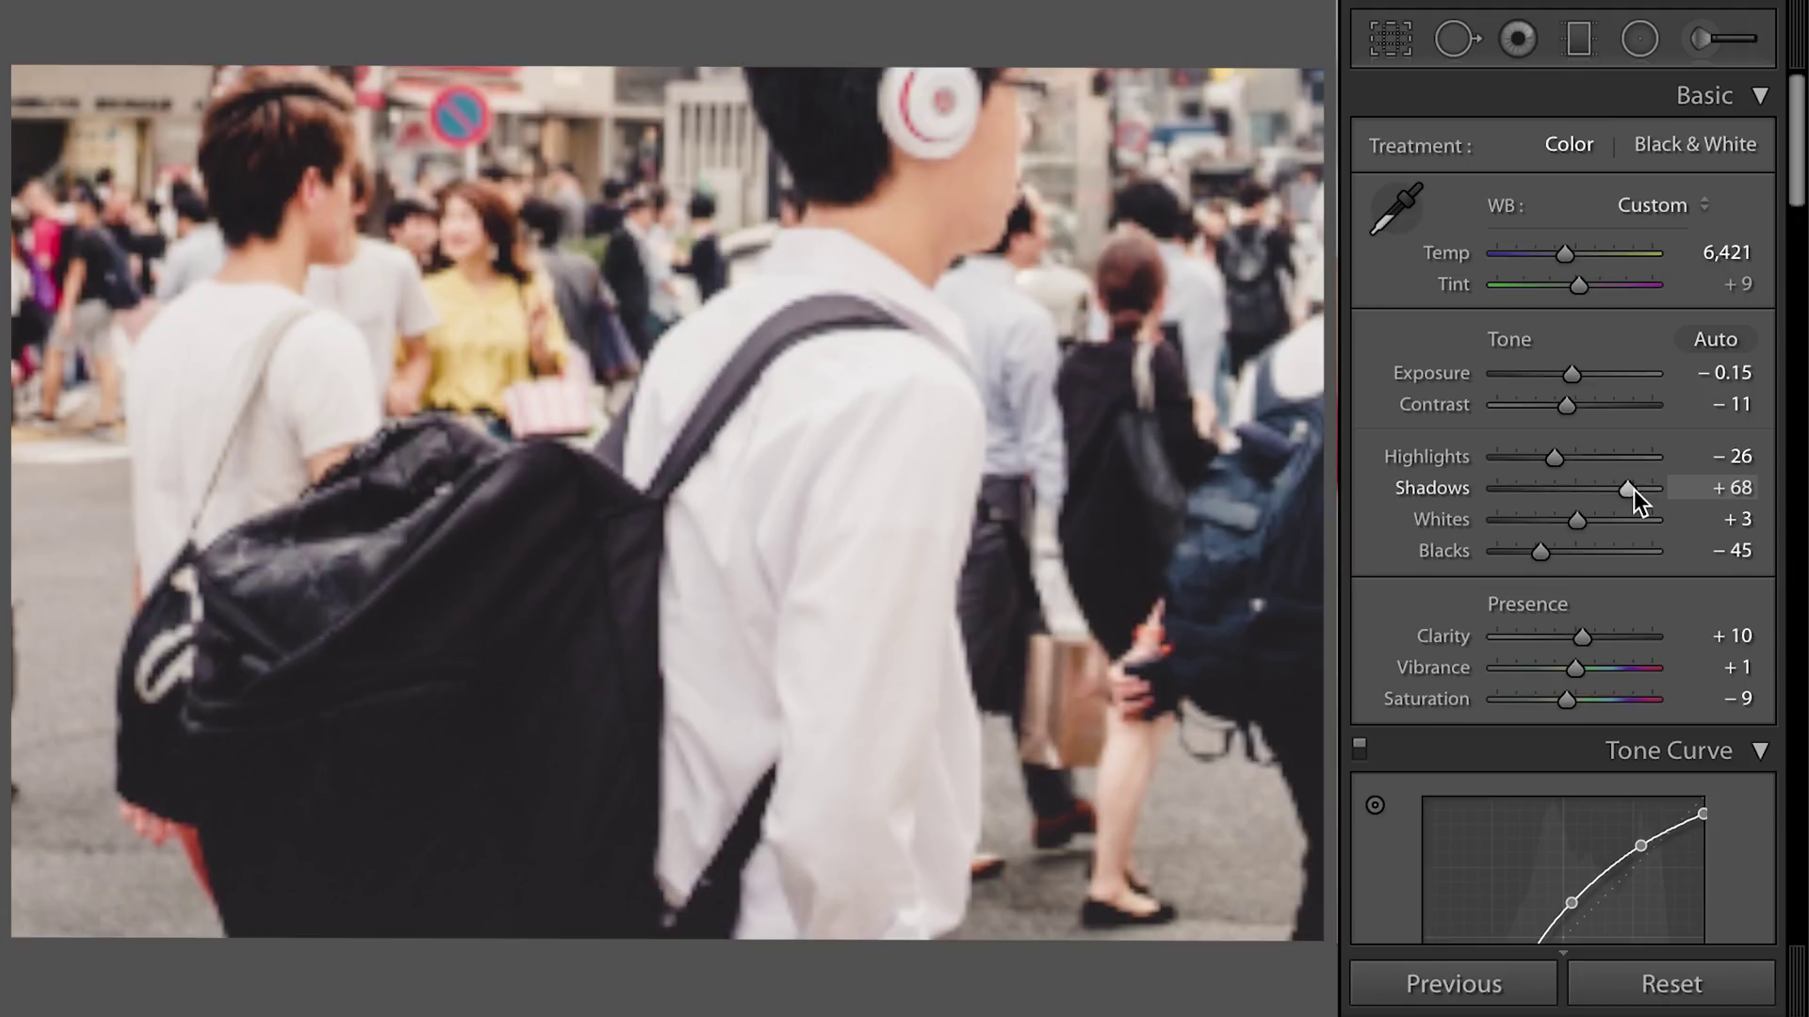
pyautogui.click(518, 638)
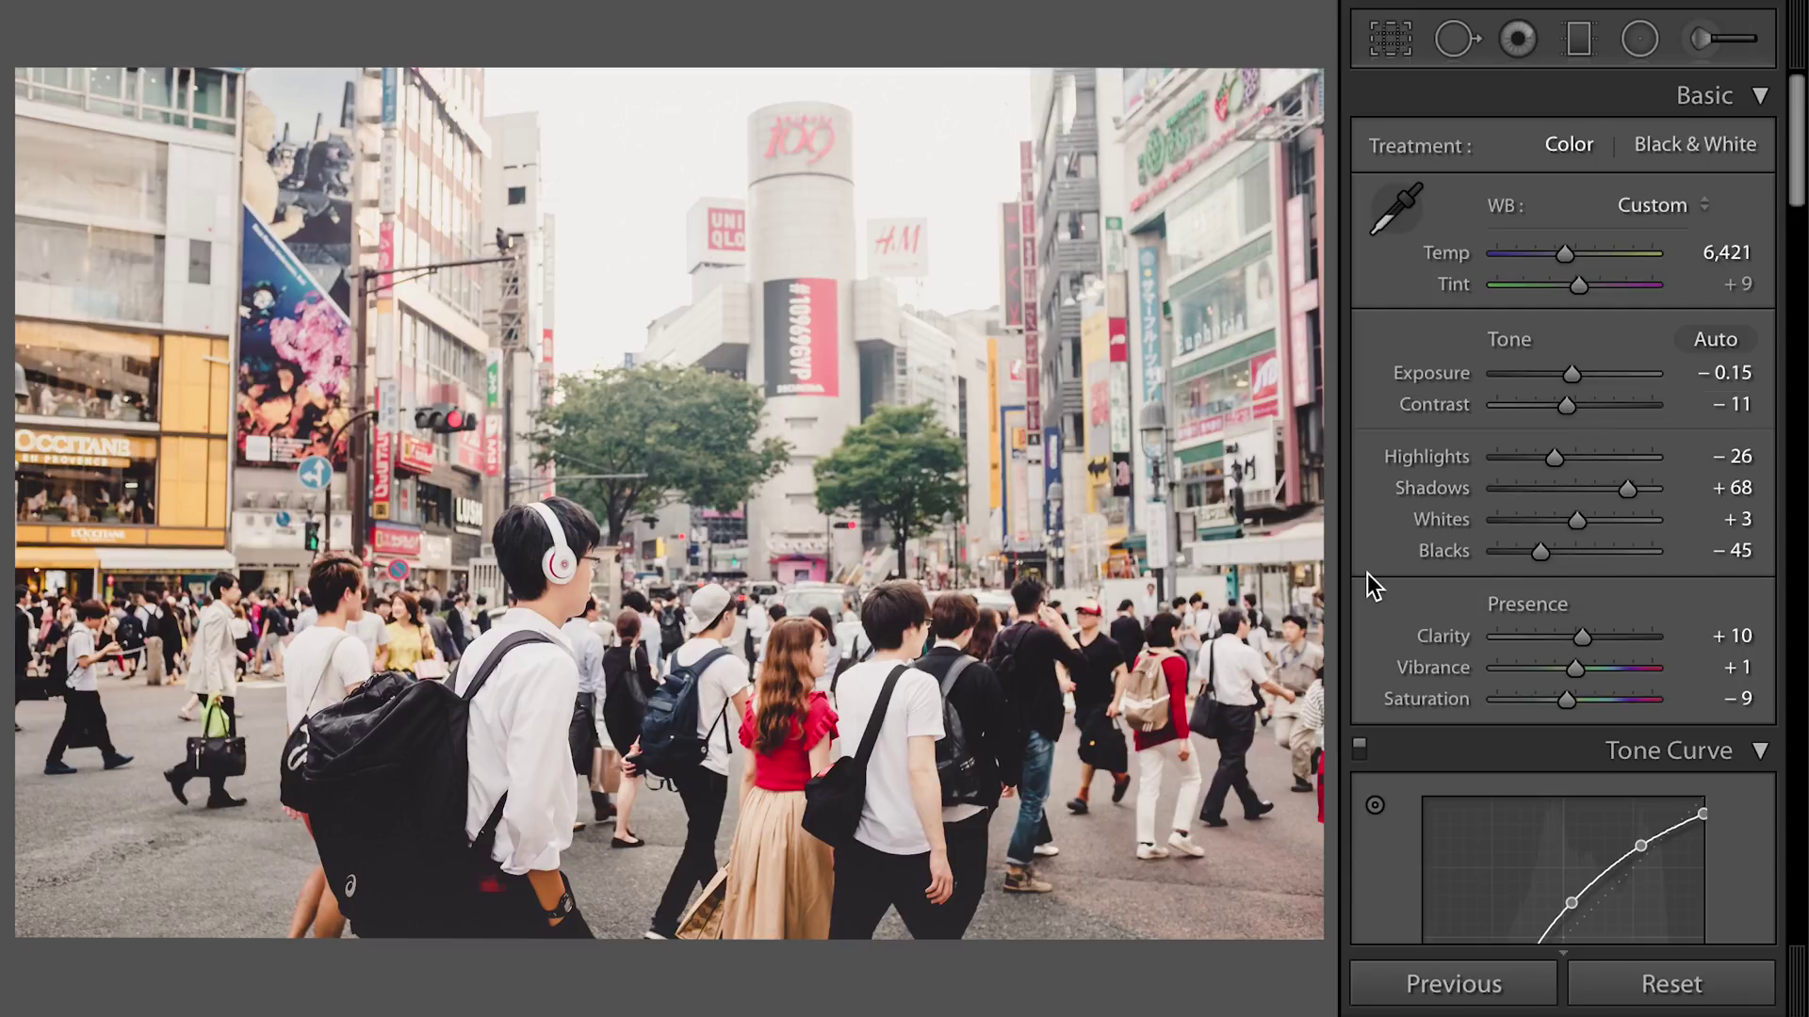
# - Set the photo's Vibrance to +20 and Saturation to −10
pyautogui.scroll(-3, 1366, 572)
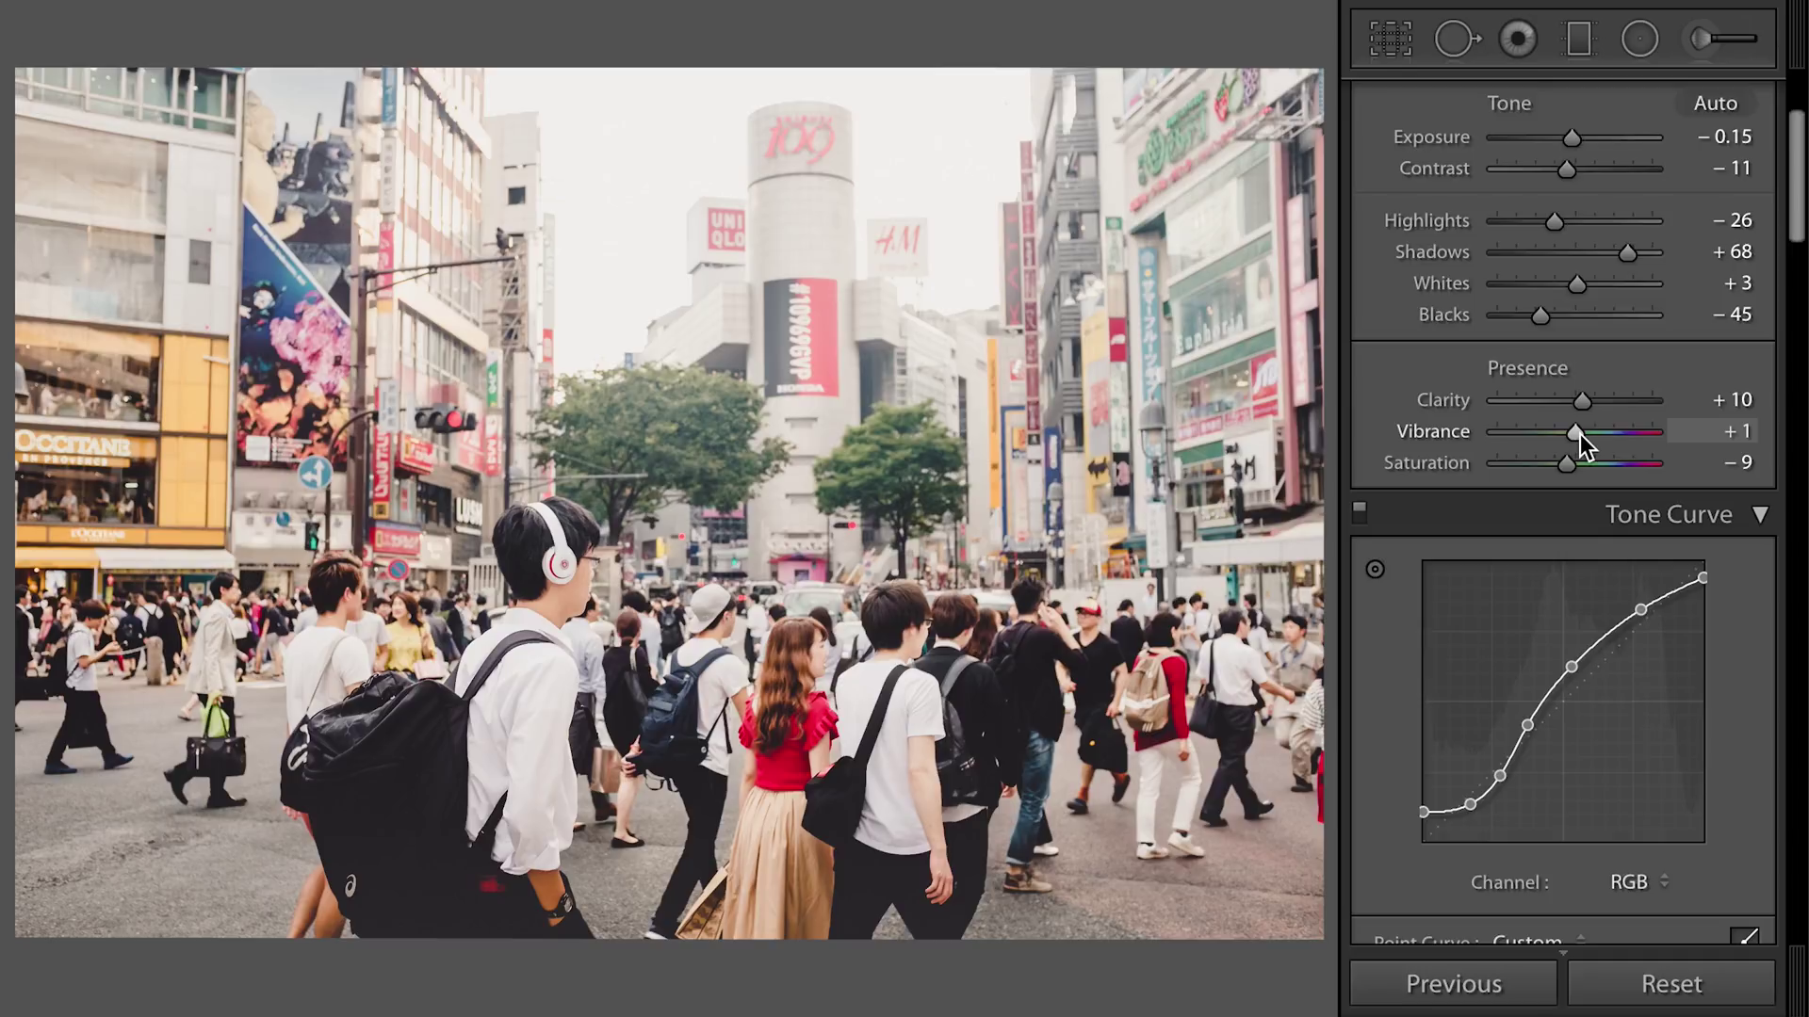
pyautogui.moveTo(1580, 433); pyautogui.dragTo(1597, 431)
pyautogui.click(1590, 431)
pyautogui.scroll(-3, 1588, 432)
pyautogui.scroll(2, 1590, 432)
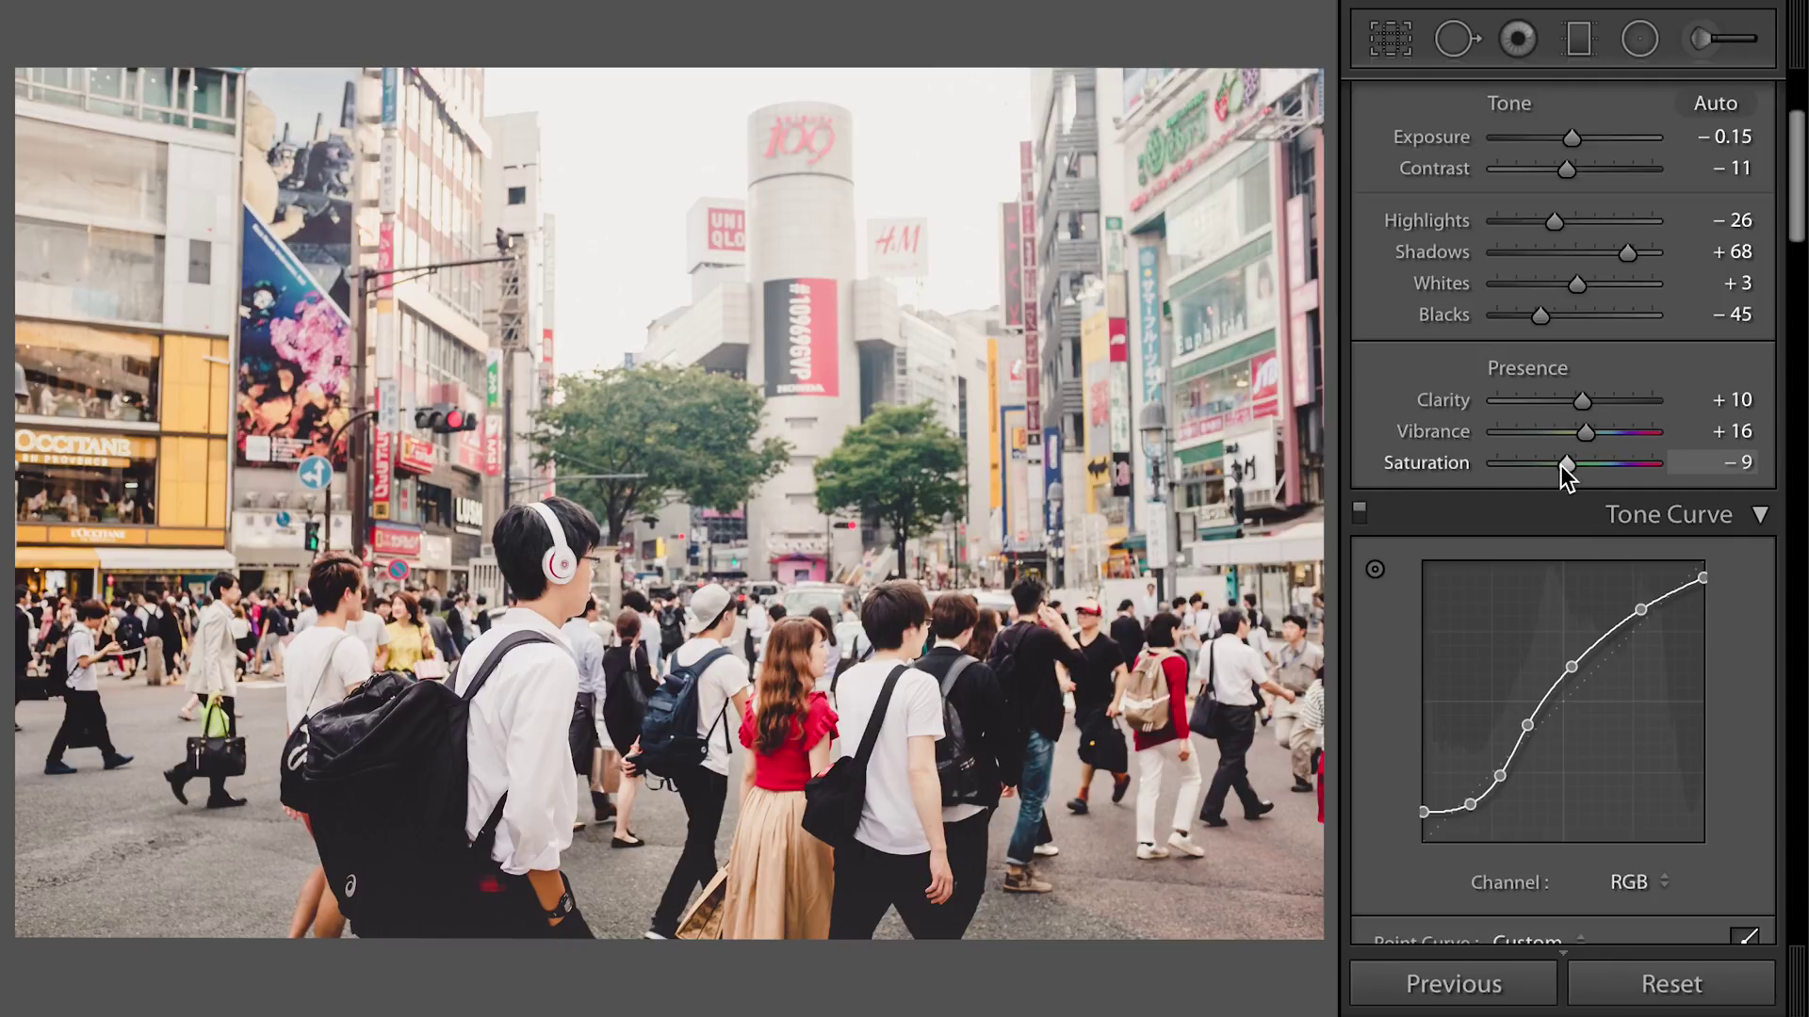
pyautogui.scroll(-4, 1556, 462)
pyautogui.moveTo(1560, 463)
pyautogui.mouseDown()
pyautogui.moveTo(1528, 466)
pyautogui.moveTo(1581, 467)
pyautogui.moveTo(1560, 466)
pyautogui.mouseUp()
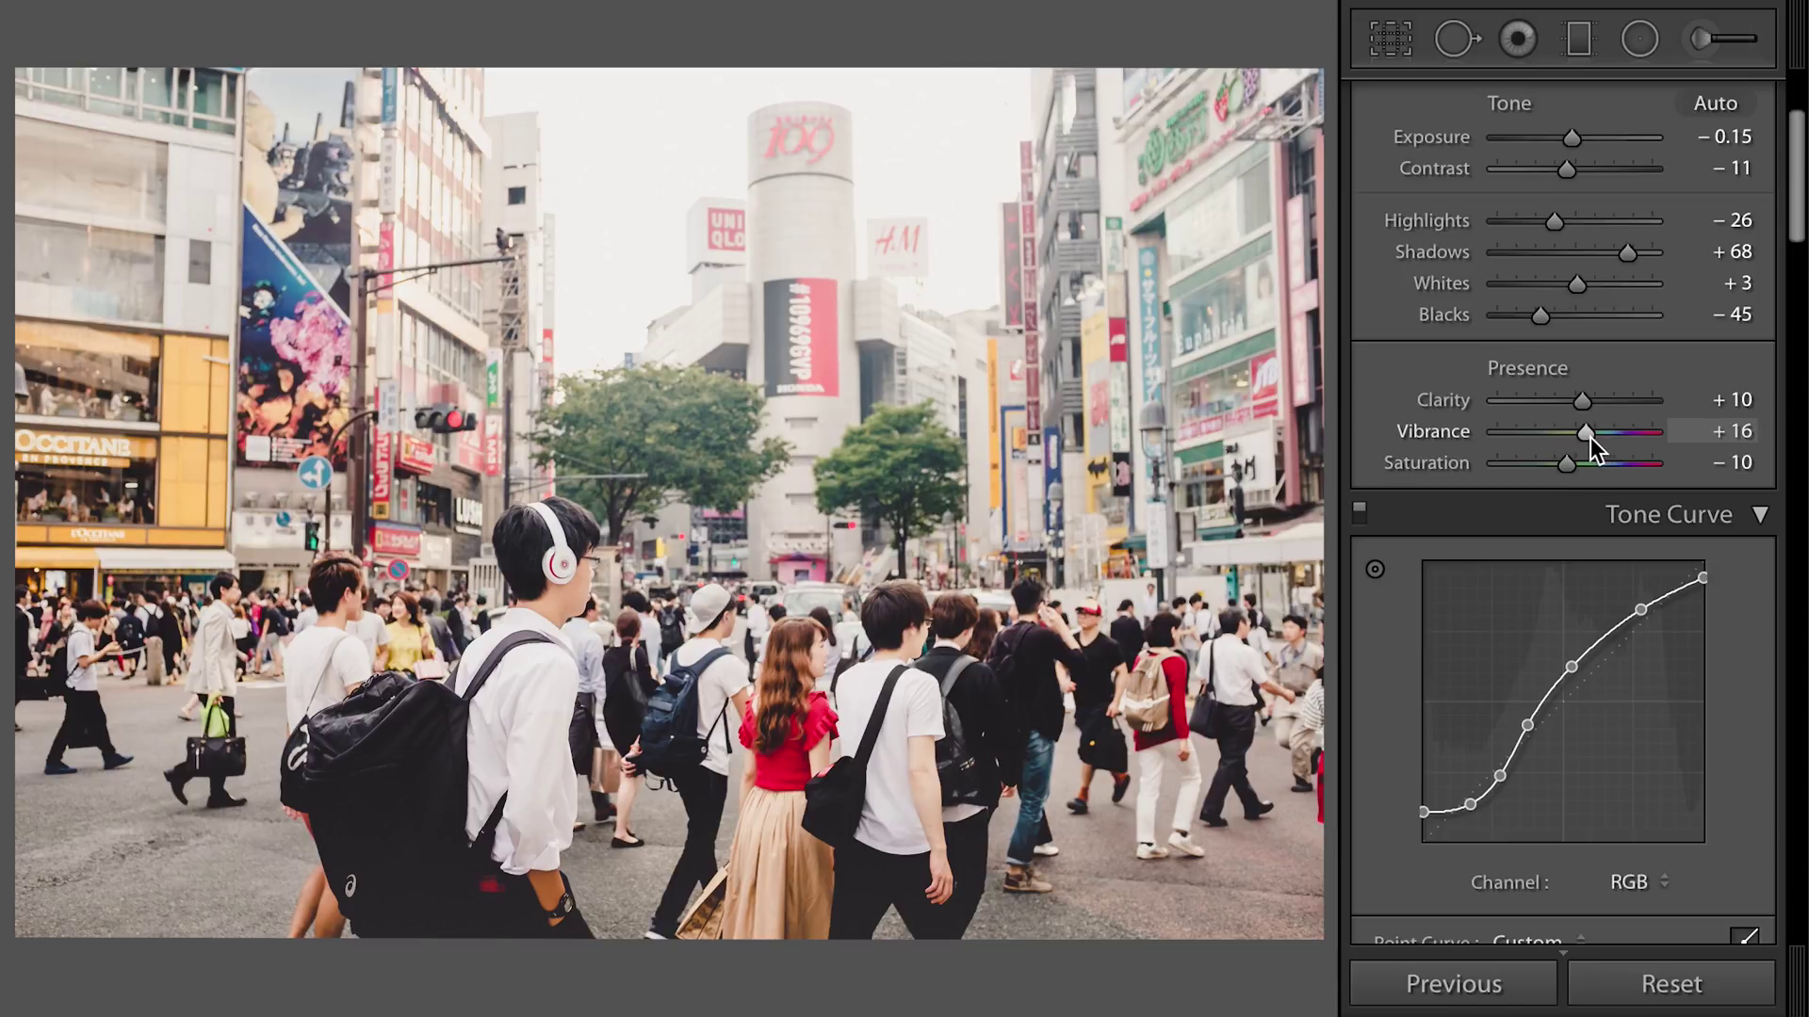
pyautogui.moveTo(1590, 431); pyautogui.dragTo(1595, 431)
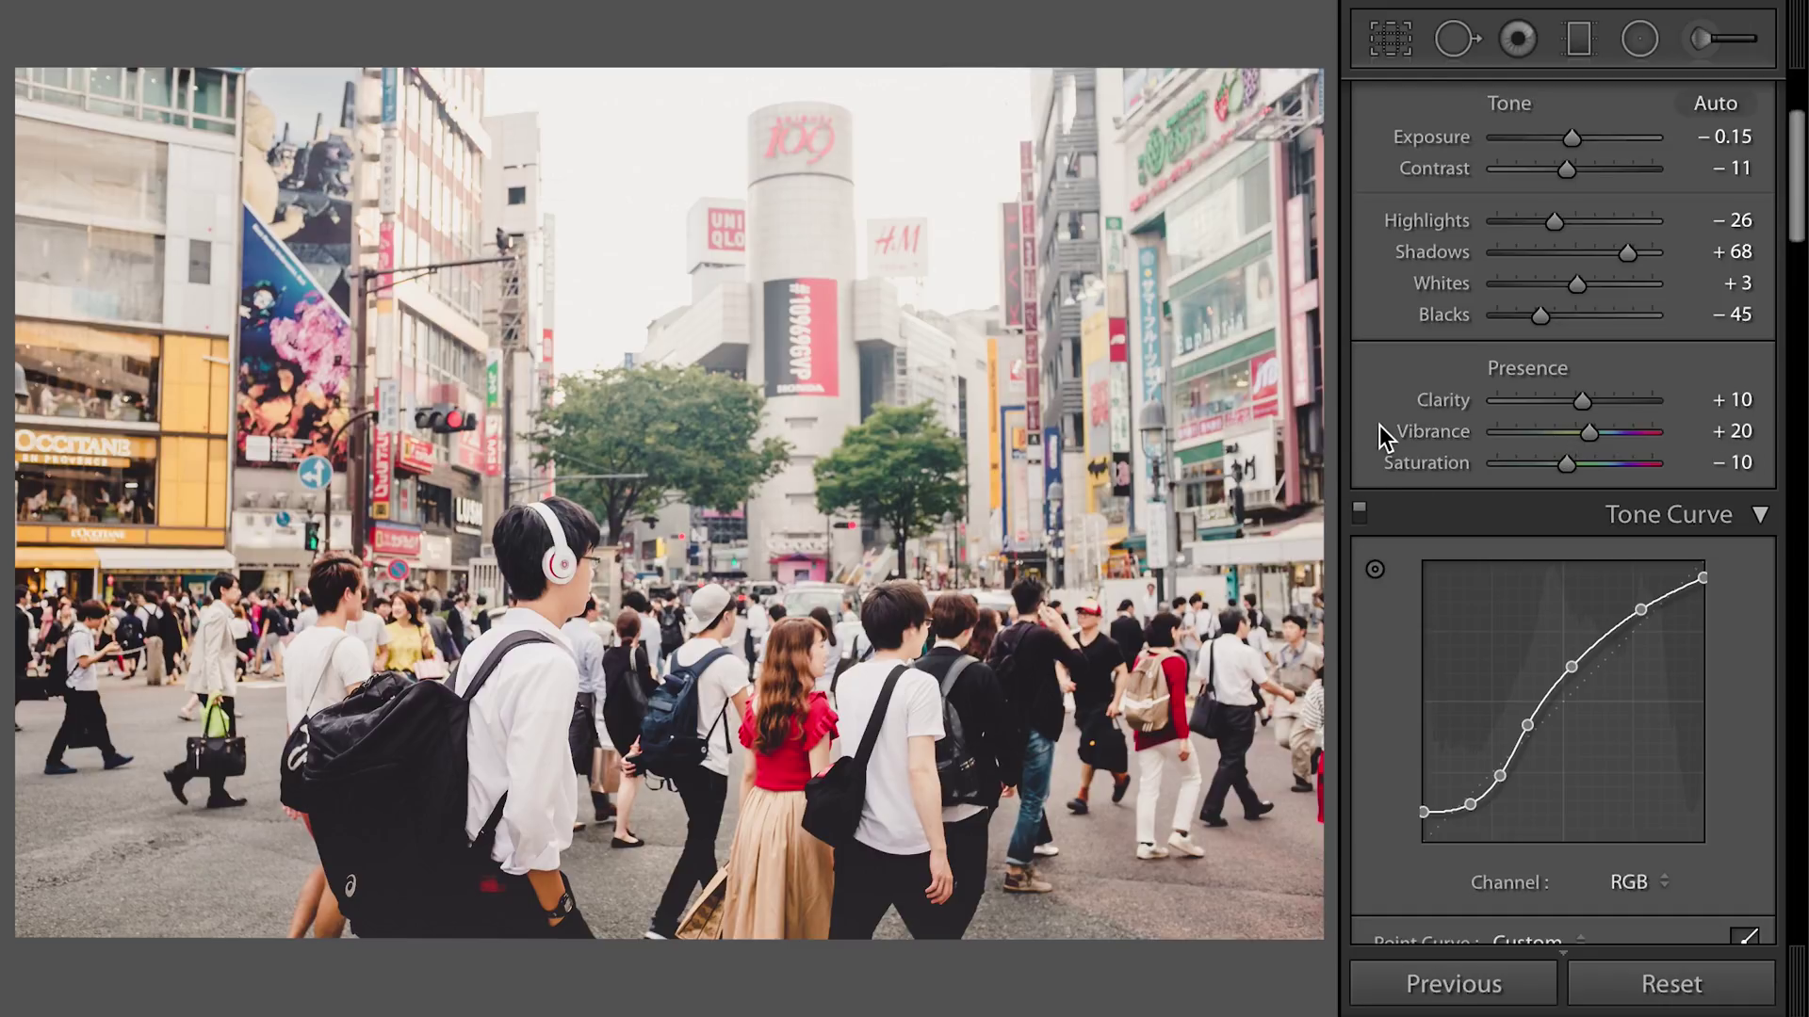
# - Lower the black point of the RGB tone curve slightly and raise its third point from the dark end a little
pyautogui.scroll(-2, 1386, 480)
pyautogui.scroll(-1, 1387, 480)
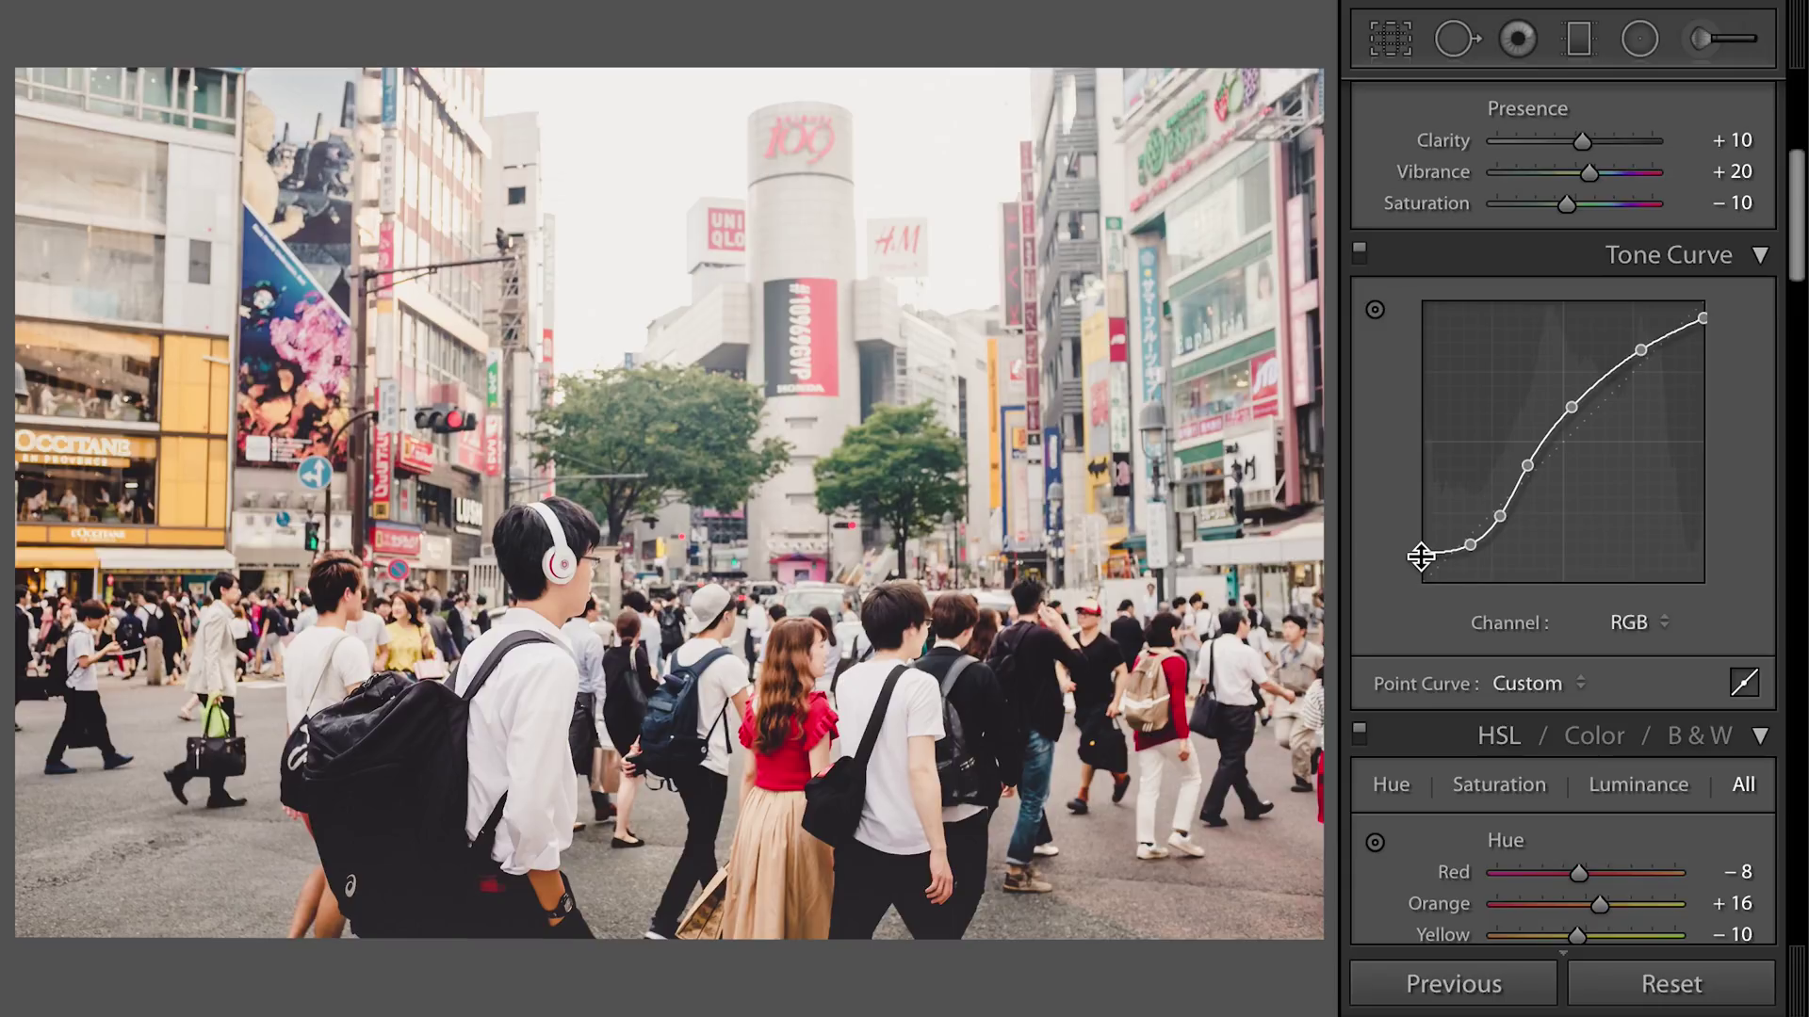
pyautogui.moveTo(1422, 554)
pyautogui.mouseDown()
pyautogui.moveTo(1407, 569)
pyautogui.moveTo(1422, 565)
pyautogui.mouseUp()
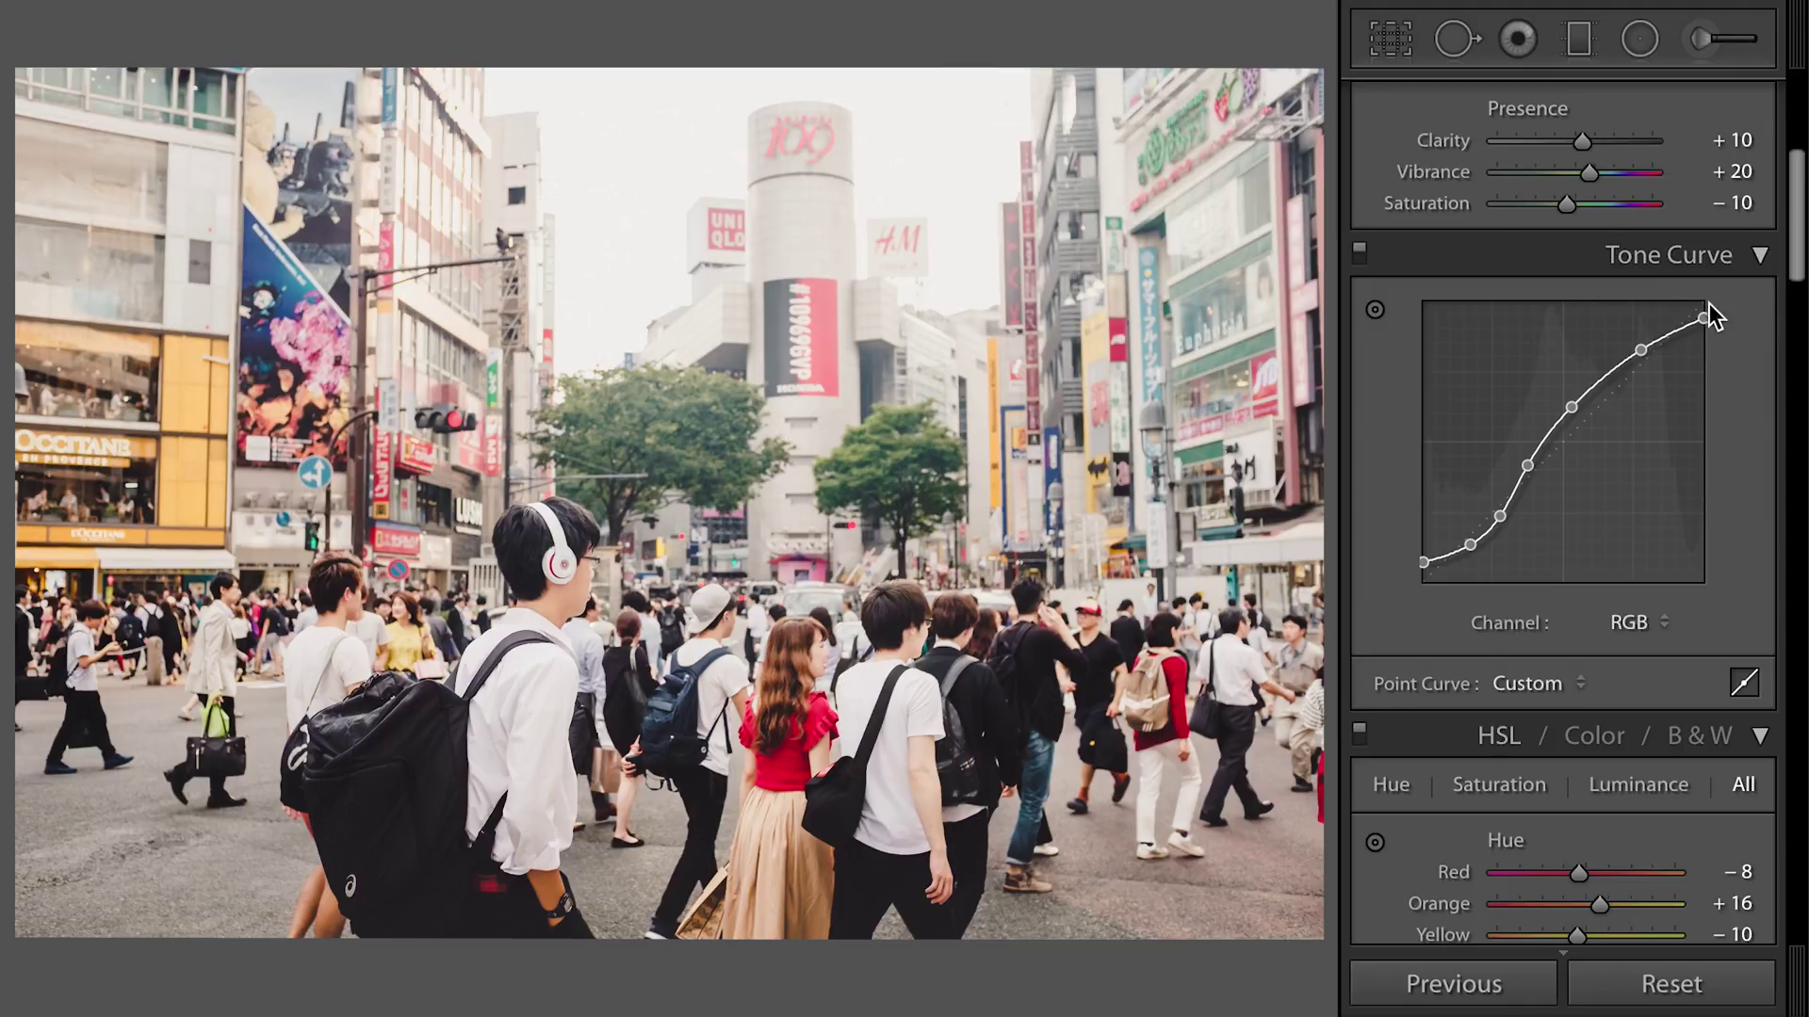
pyautogui.click(1524, 460)
pyautogui.moveTo(1422, 563)
pyautogui.mouseDown()
pyautogui.moveTo(1405, 417)
pyautogui.moveTo(1421, 563)
pyautogui.mouseUp()
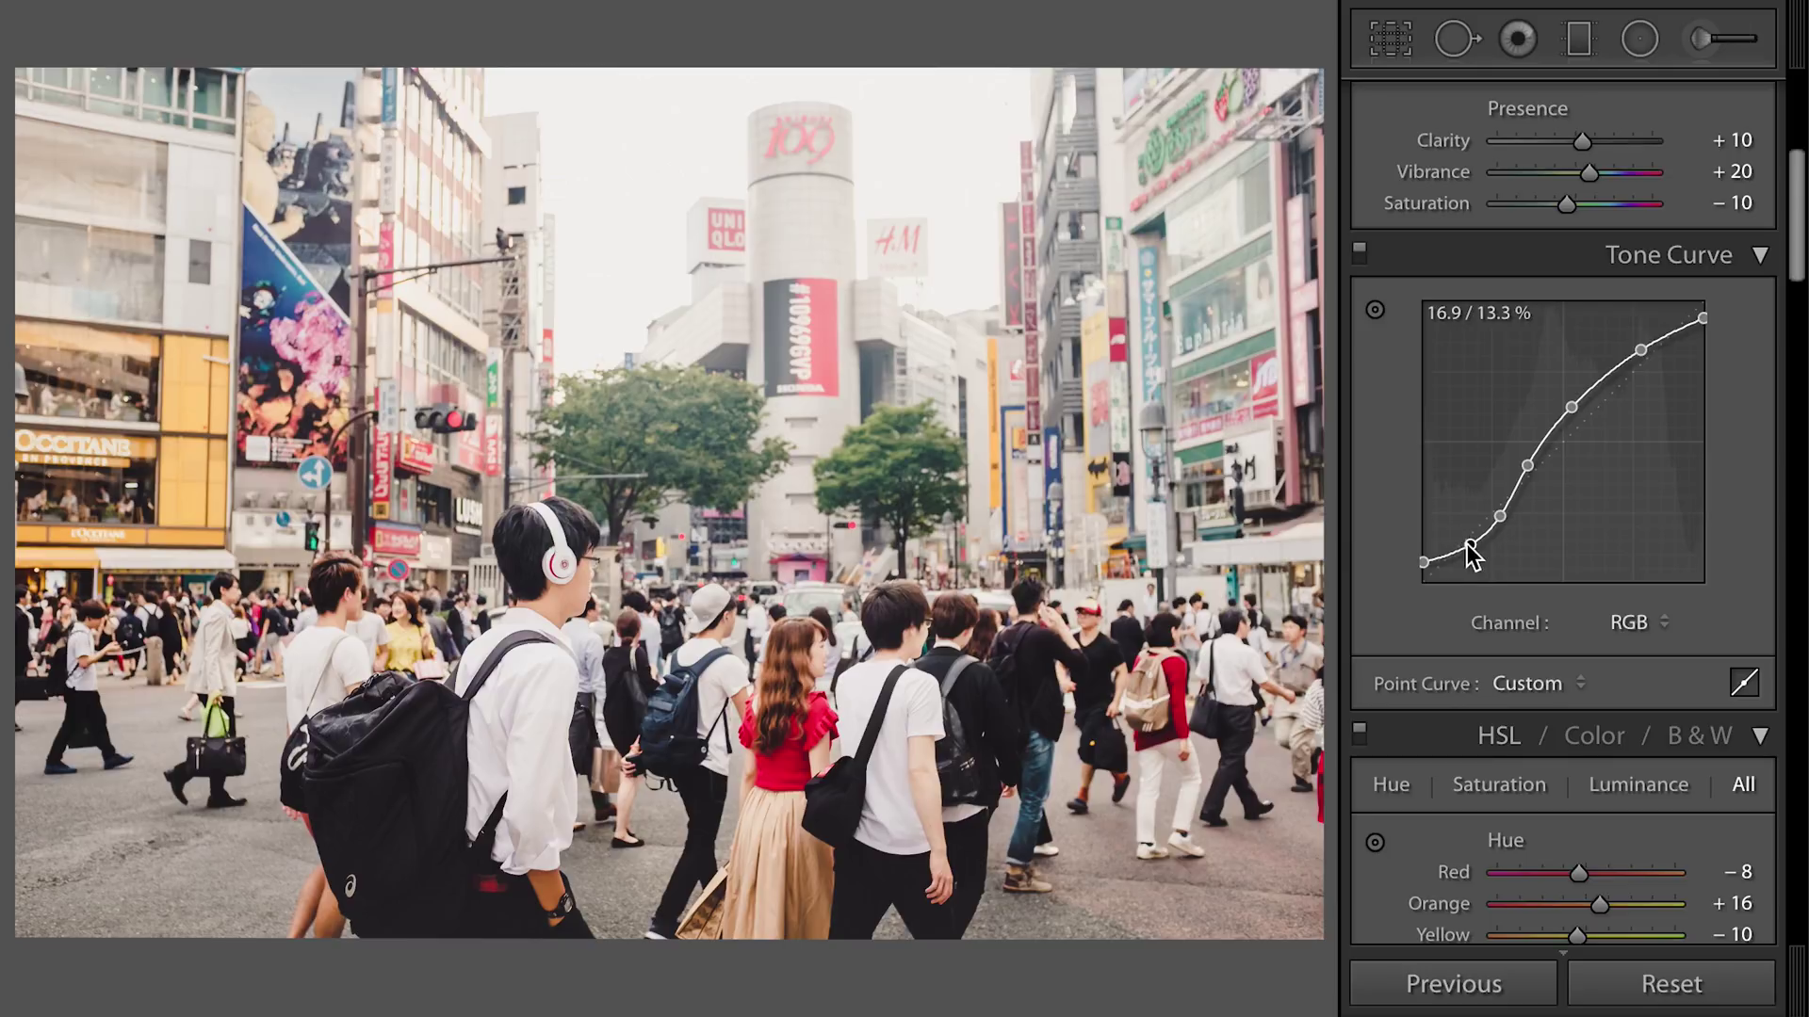
pyautogui.hotkey('ctrl', 'z')
pyautogui.moveTo(1501, 517); pyautogui.dragTo(1499, 510)
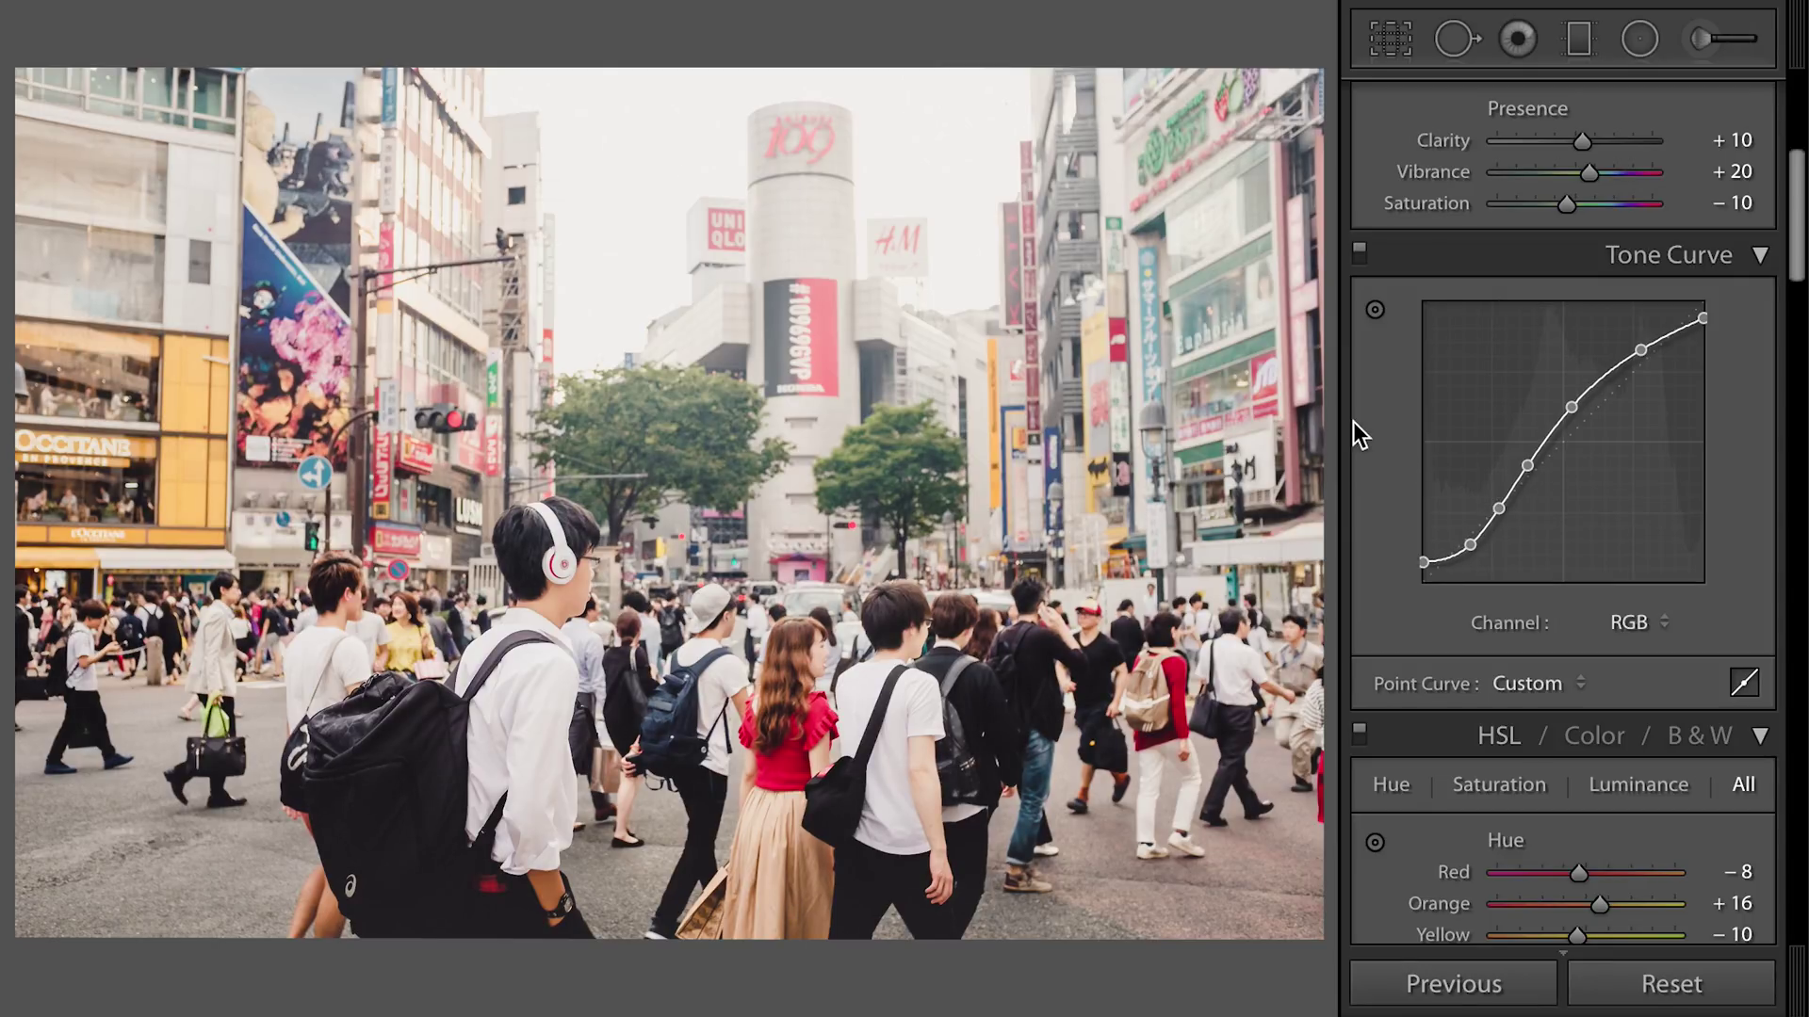
# - Review the preset's HSL hue, saturation and luminance settings for each colour
pyautogui.scroll(-2, 1370, 433)
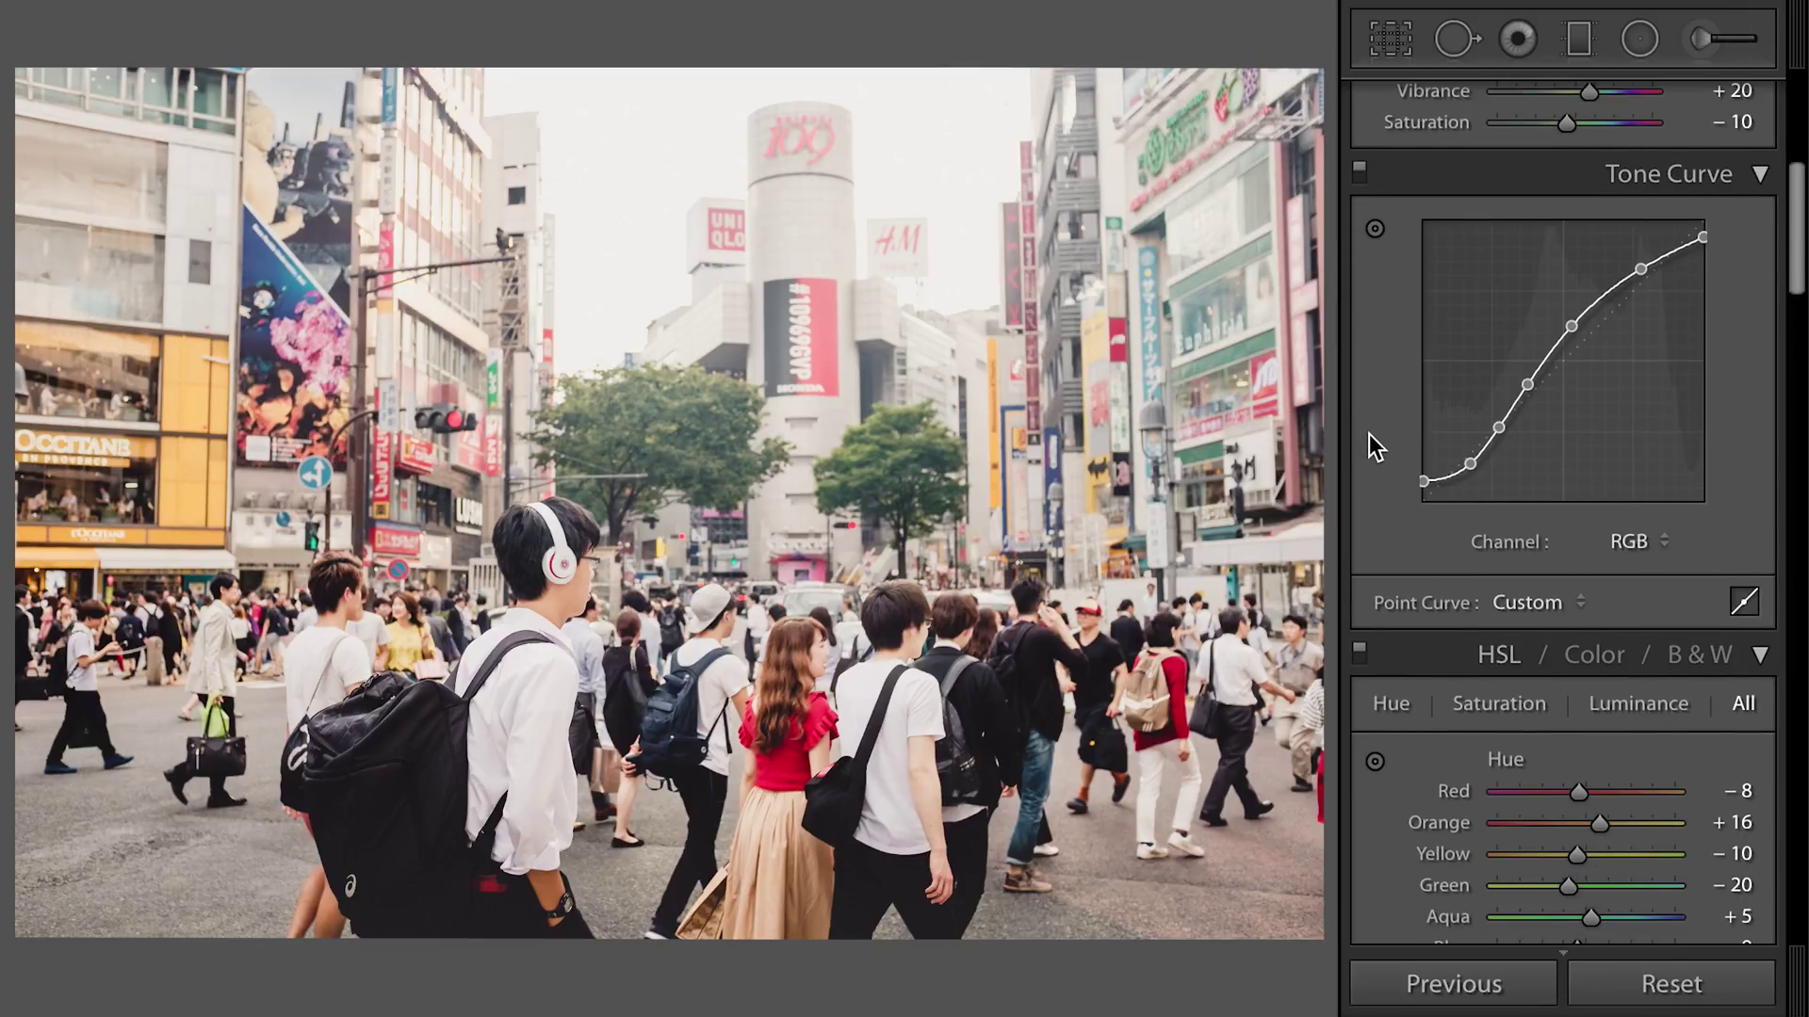
pyautogui.scroll(-2, 1370, 433)
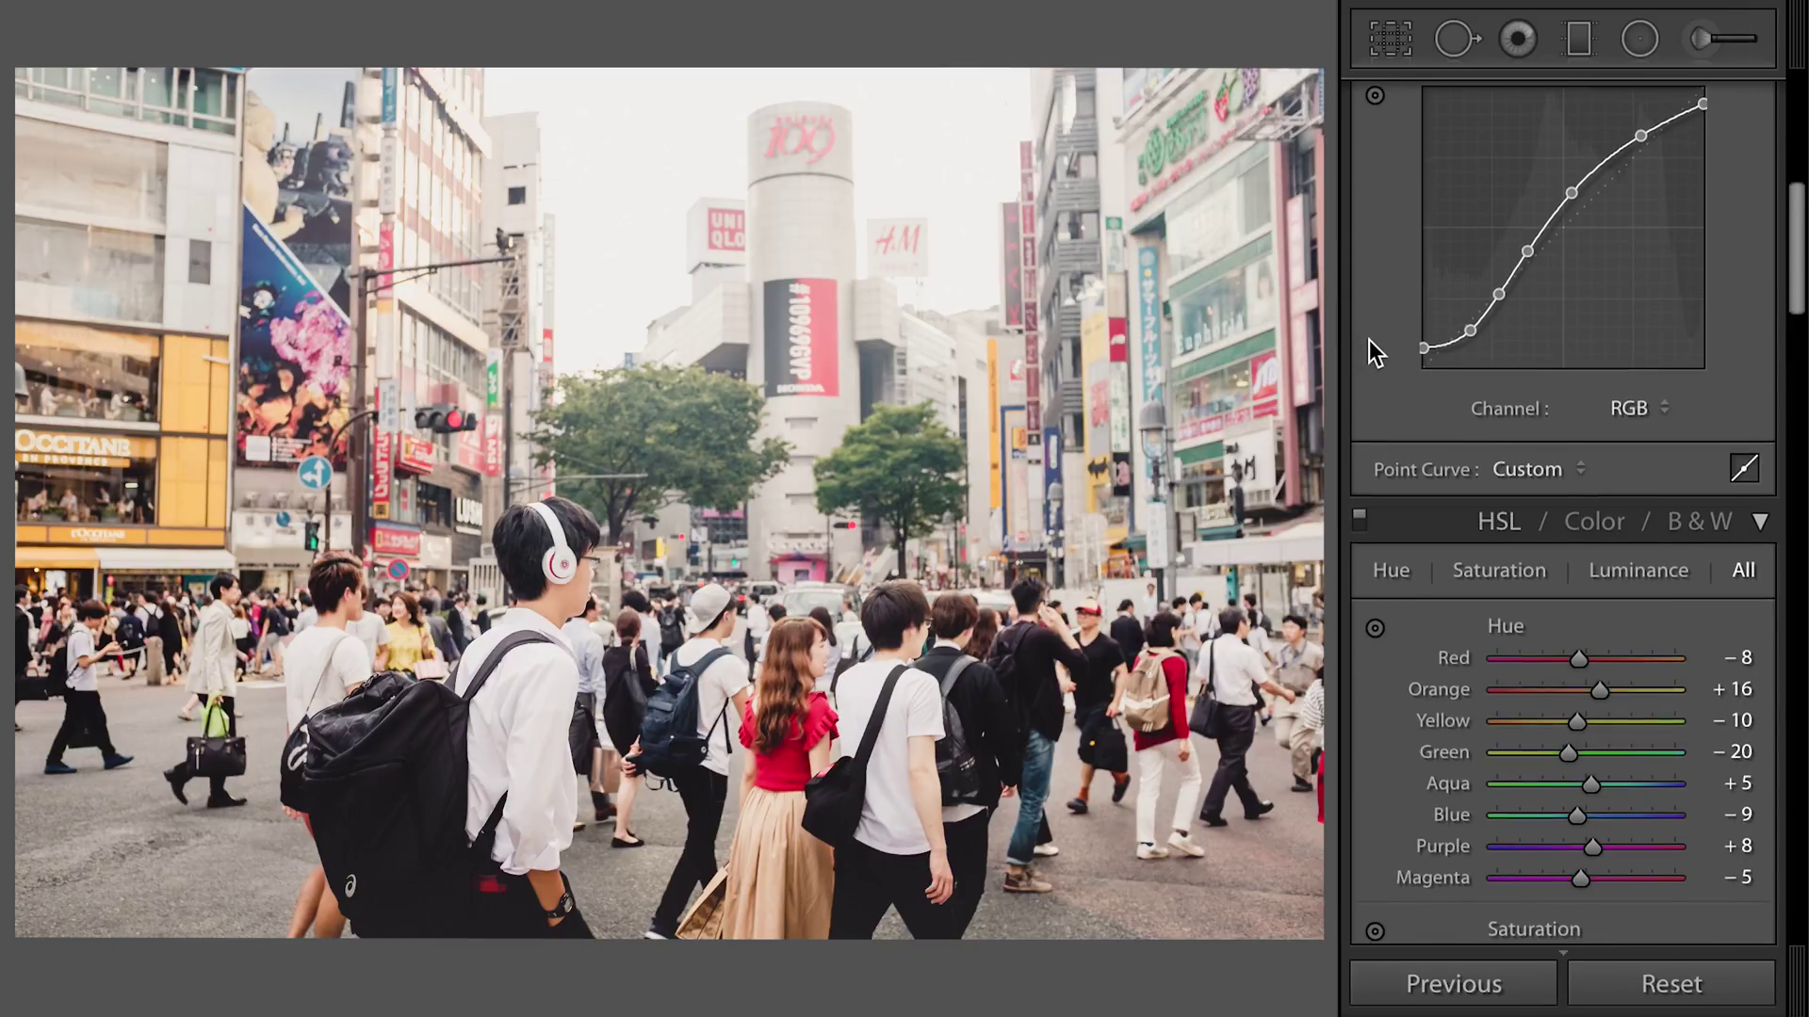
pyautogui.scroll(-6, 1370, 341)
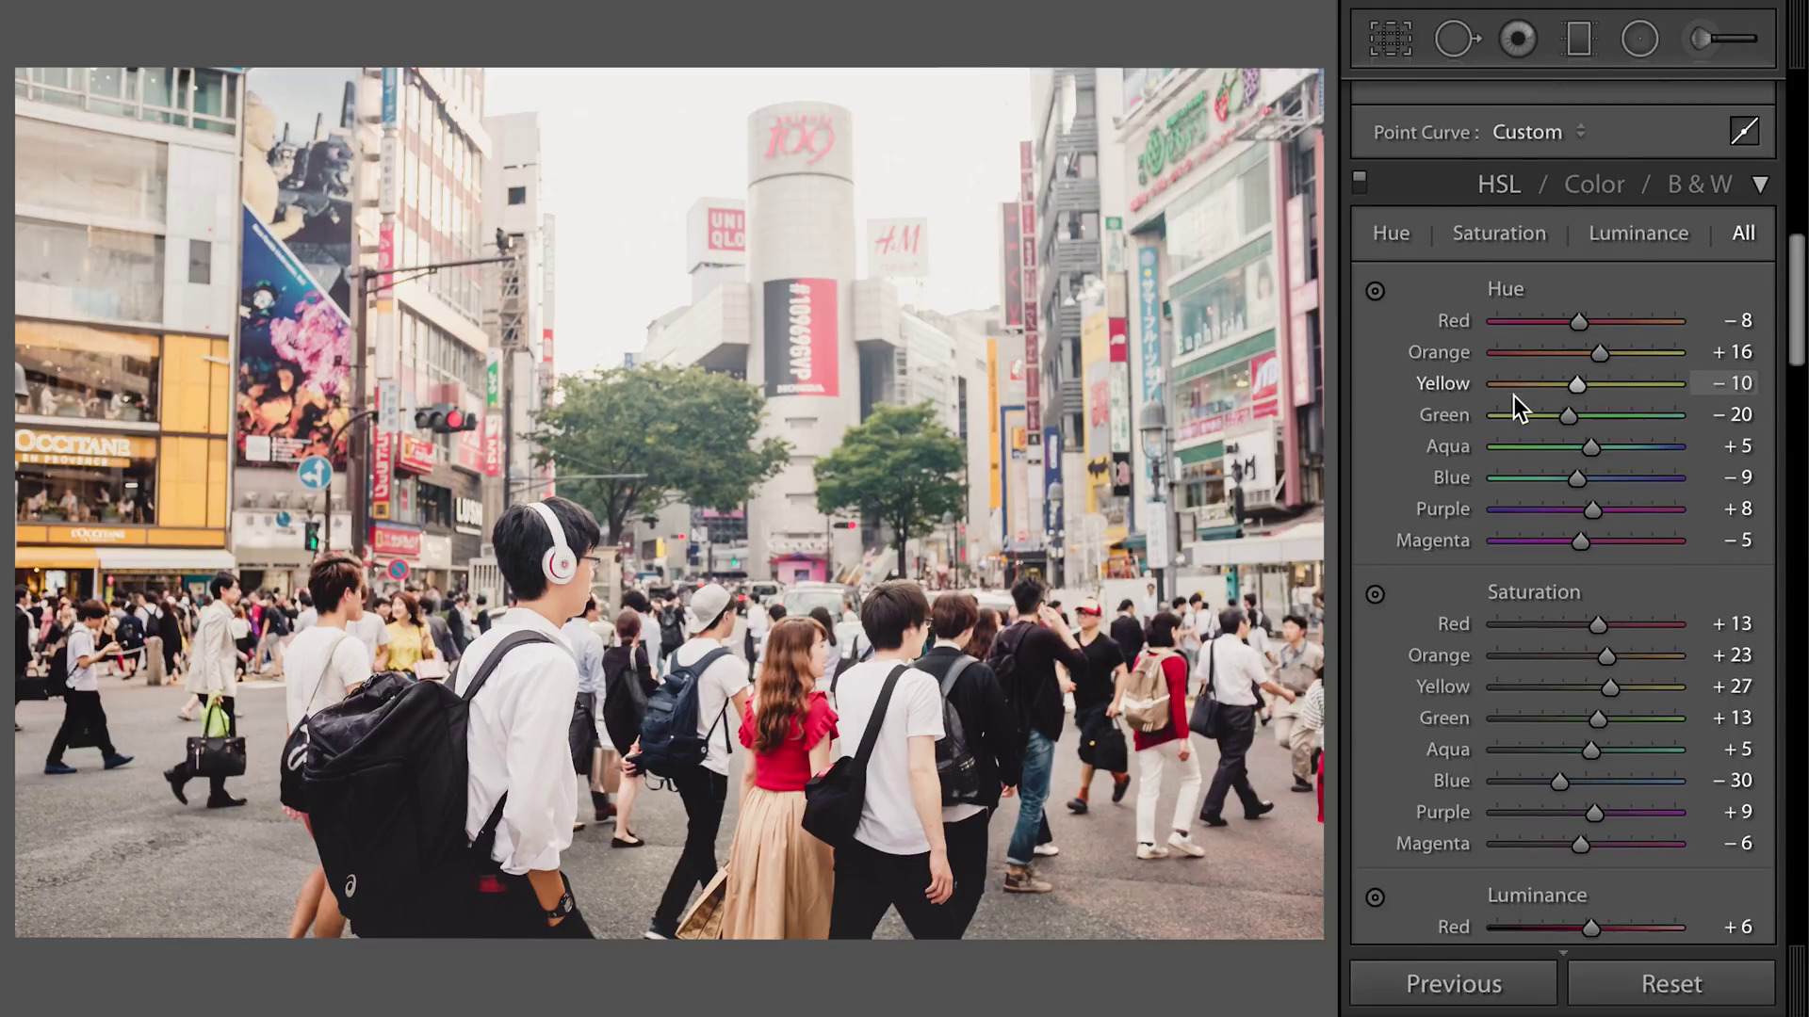
pyautogui.scroll(-2, 1513, 395)
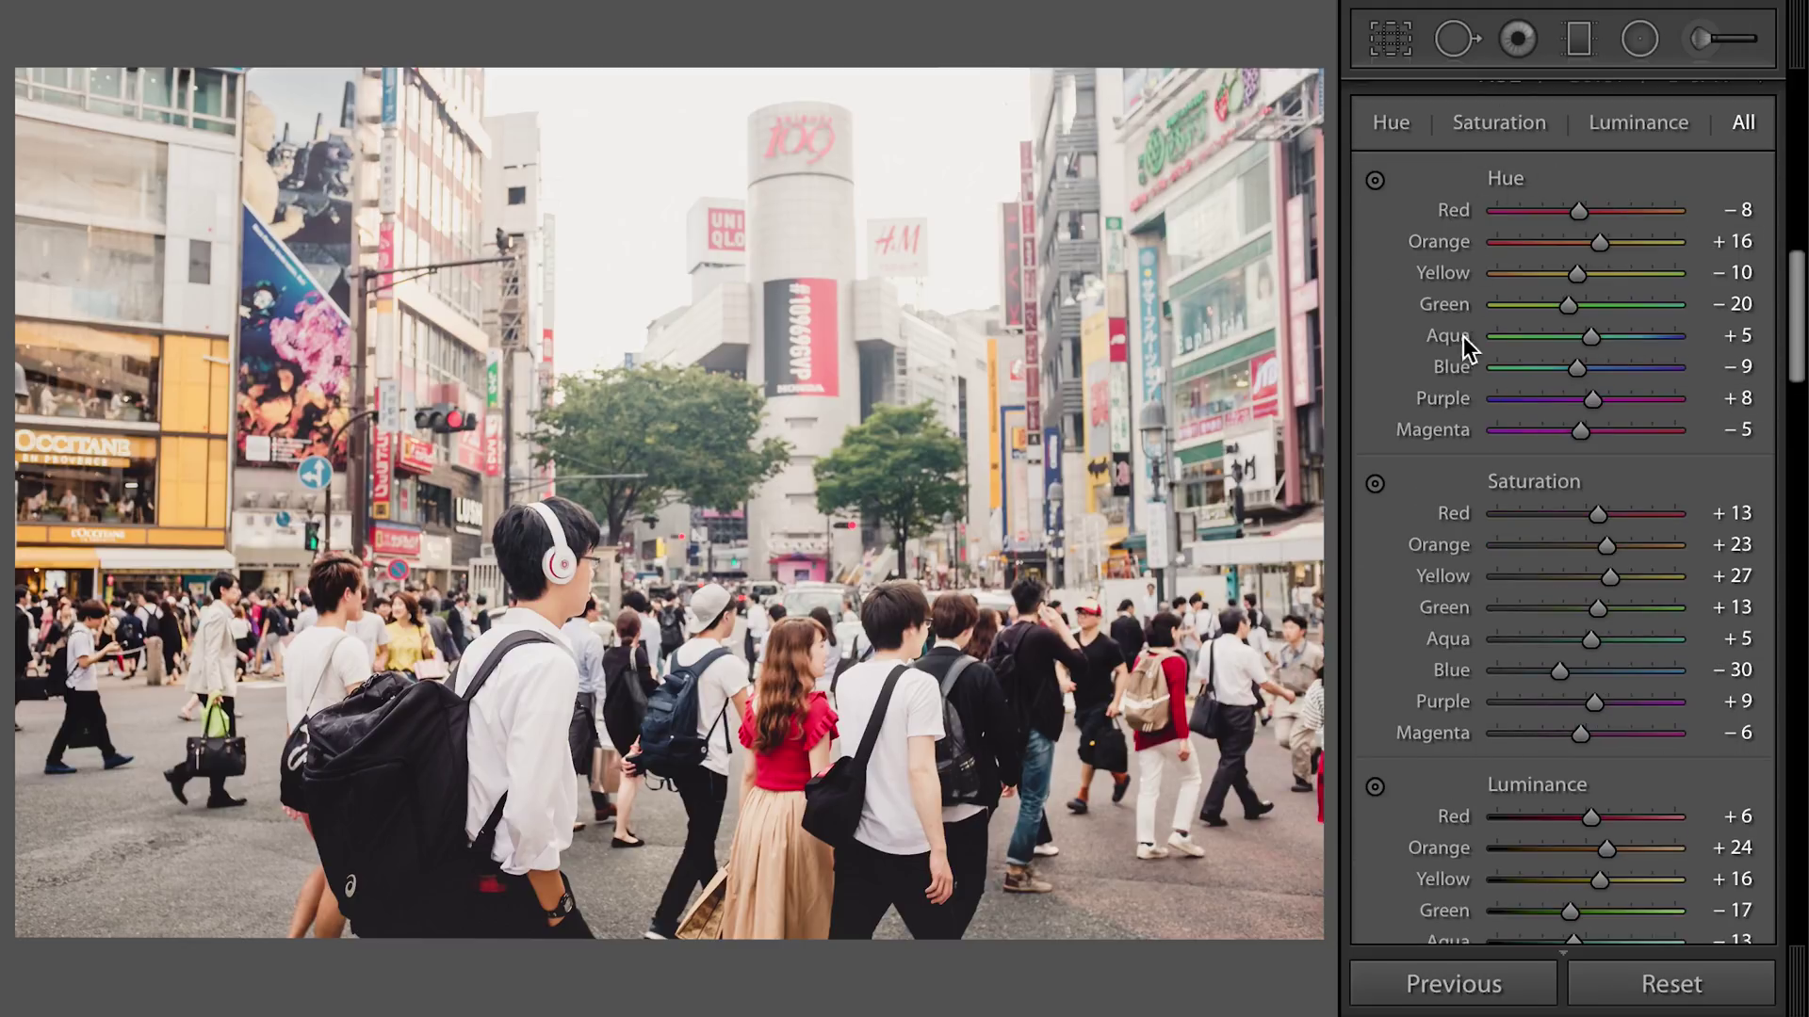
pyautogui.scroll(-2, 1434, 399)
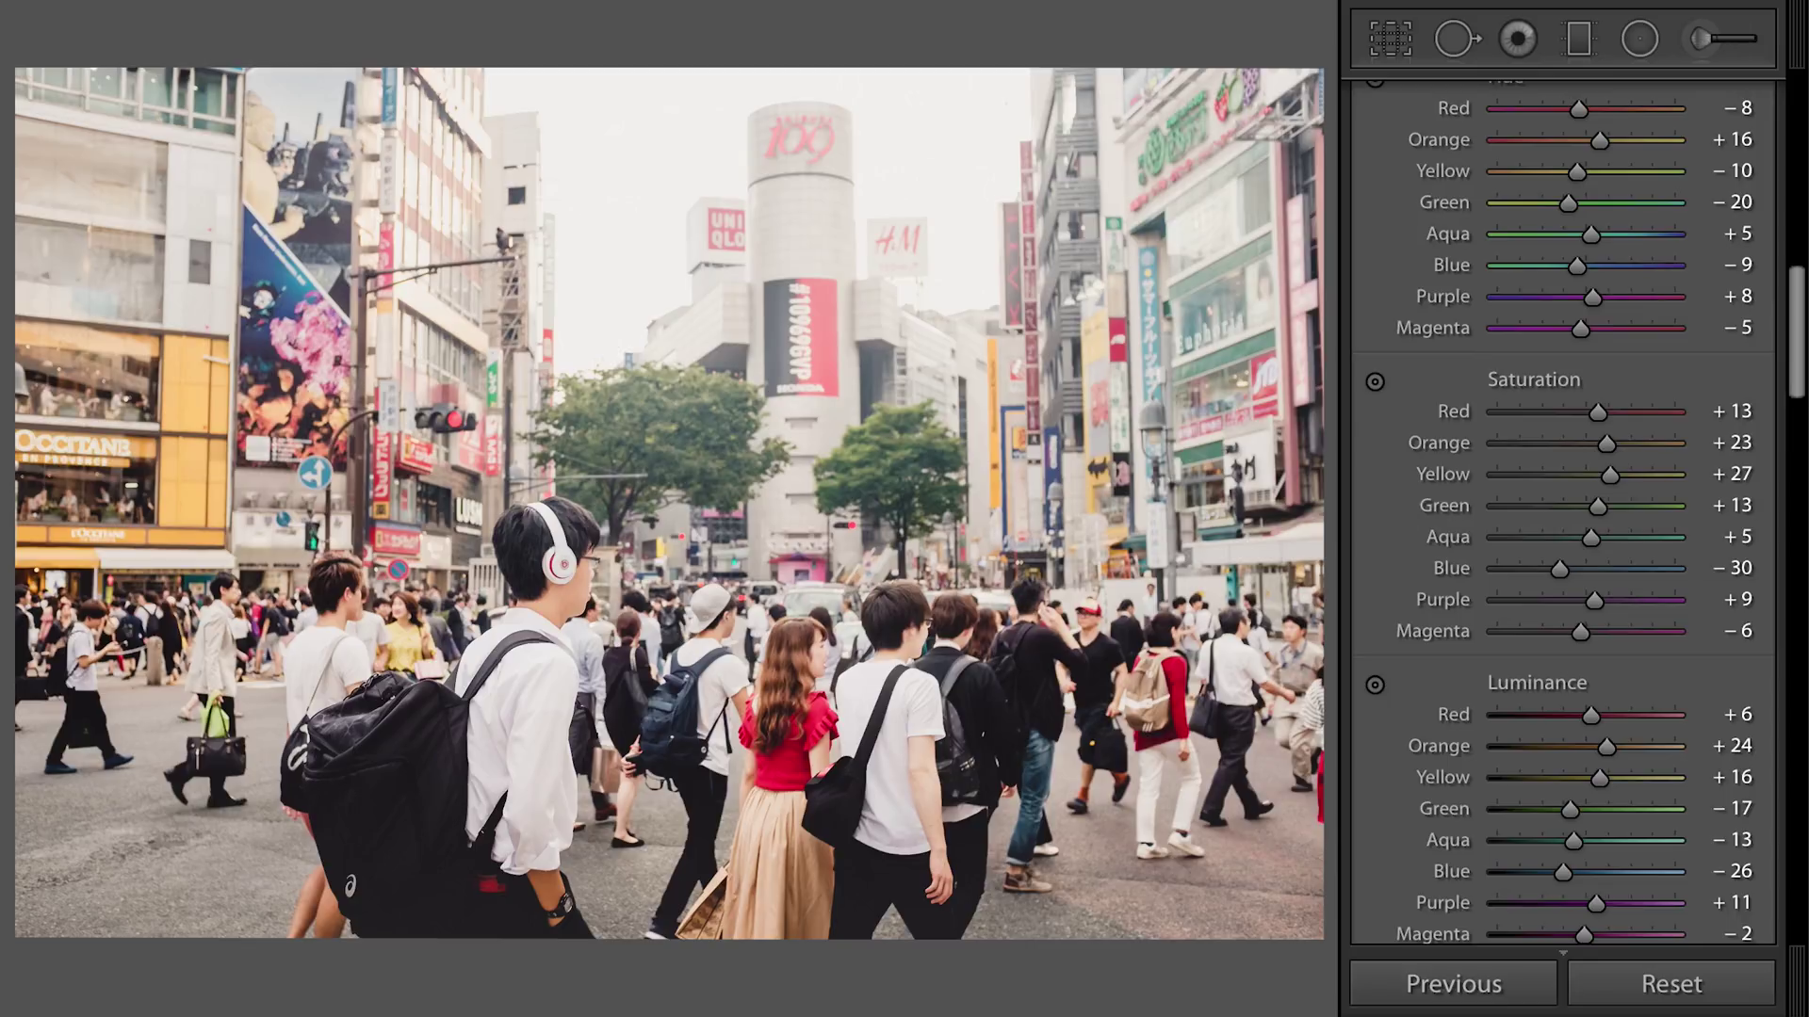
pyautogui.scroll(-2, 1389, 482)
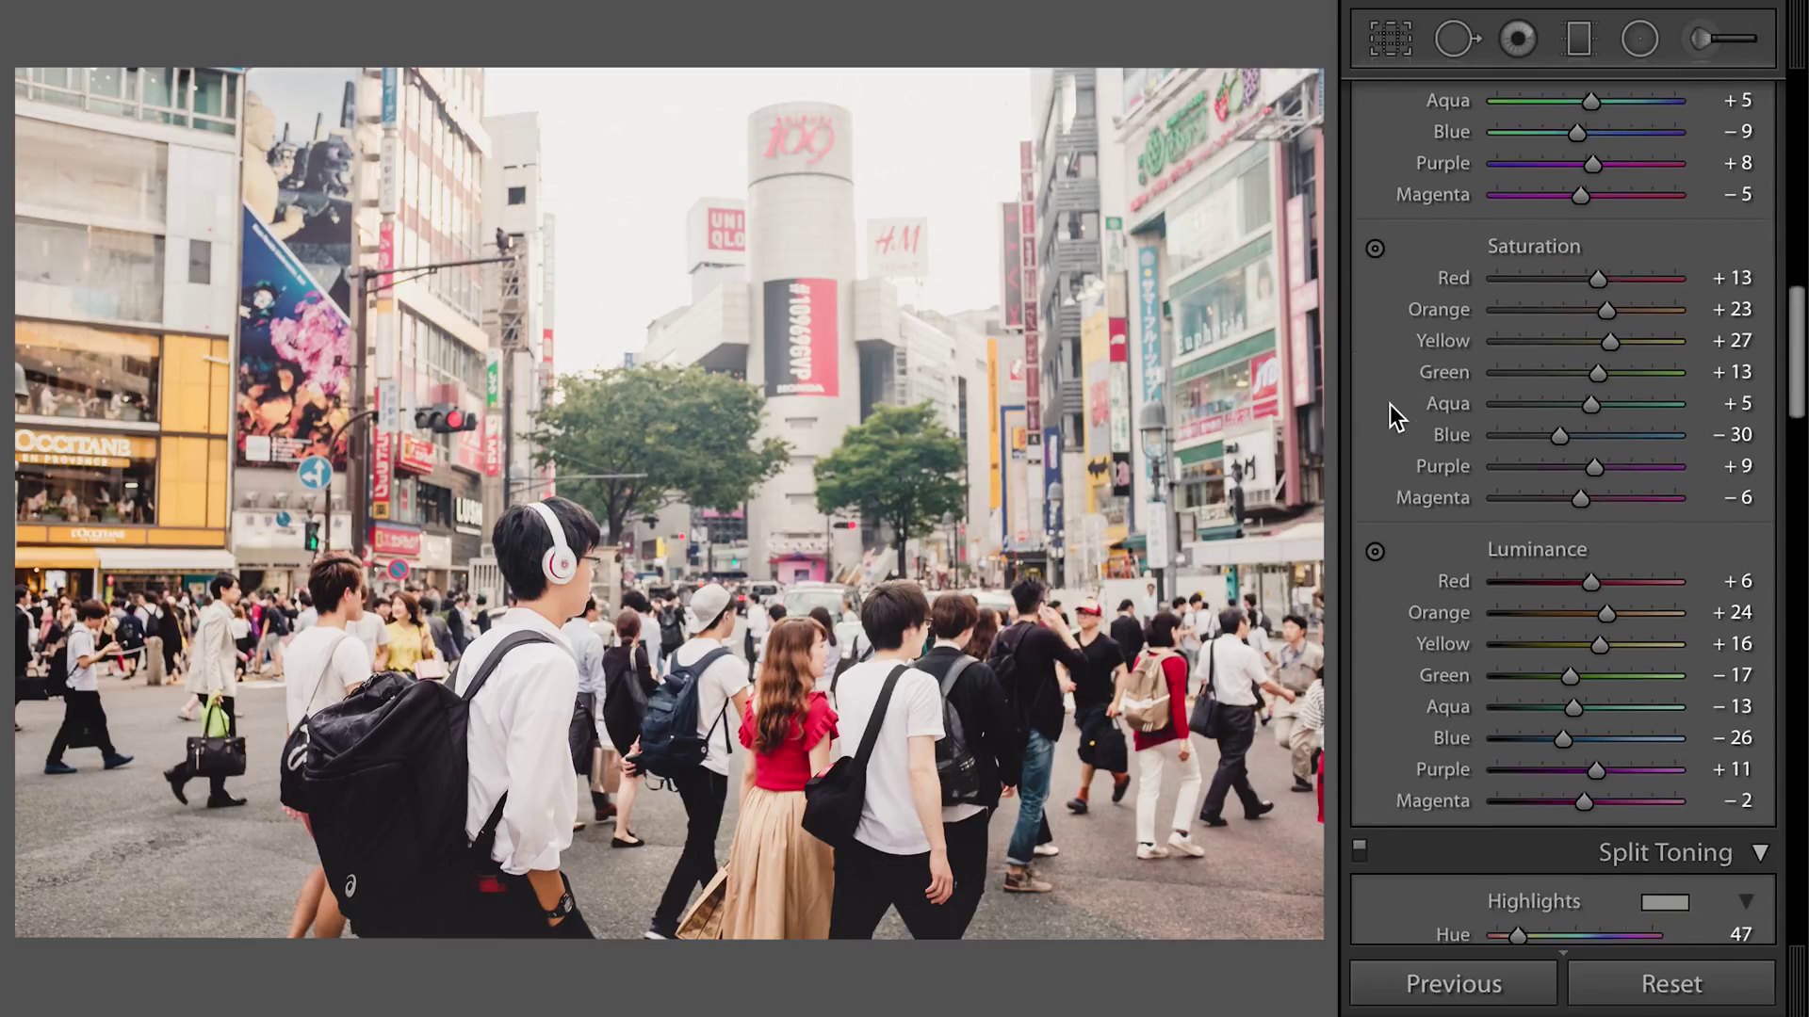
pyautogui.scroll(-2, 1389, 404)
# - Inspect the Split Toning highlights colour and compare the photo with split toning off and on
pyautogui.scroll(-5, 1389, 404)
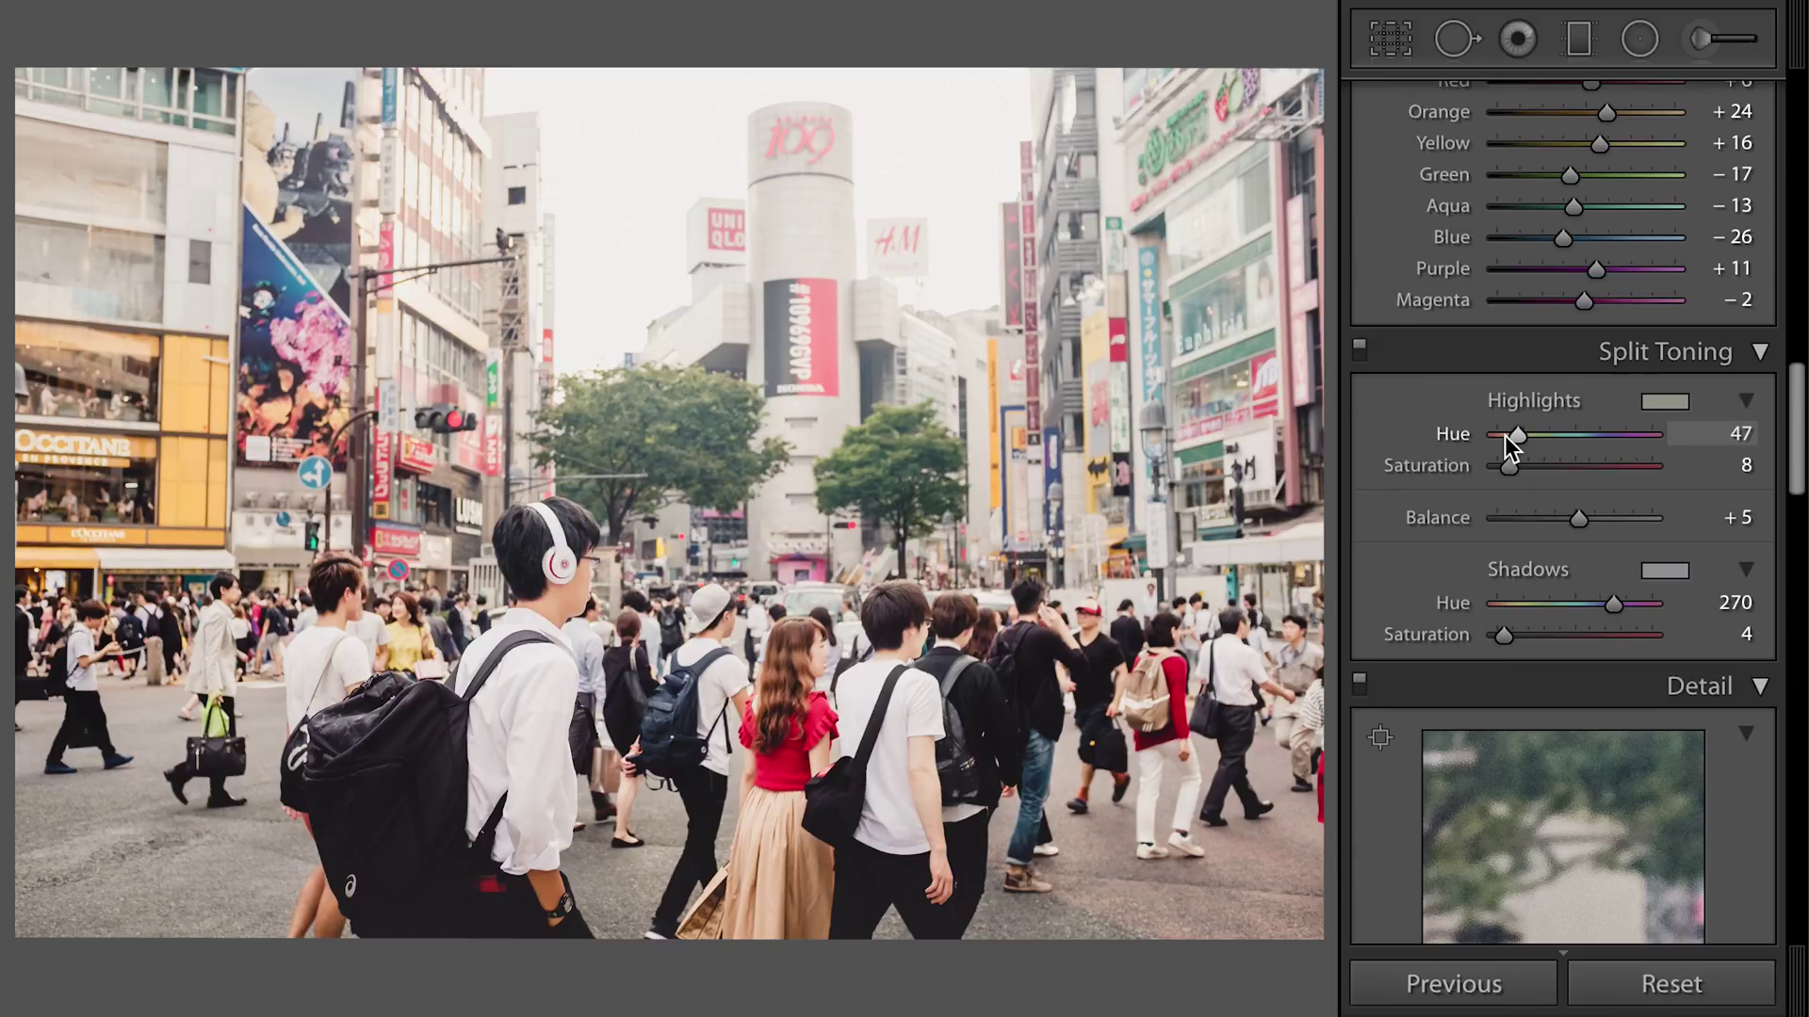
pyautogui.click(1670, 401)
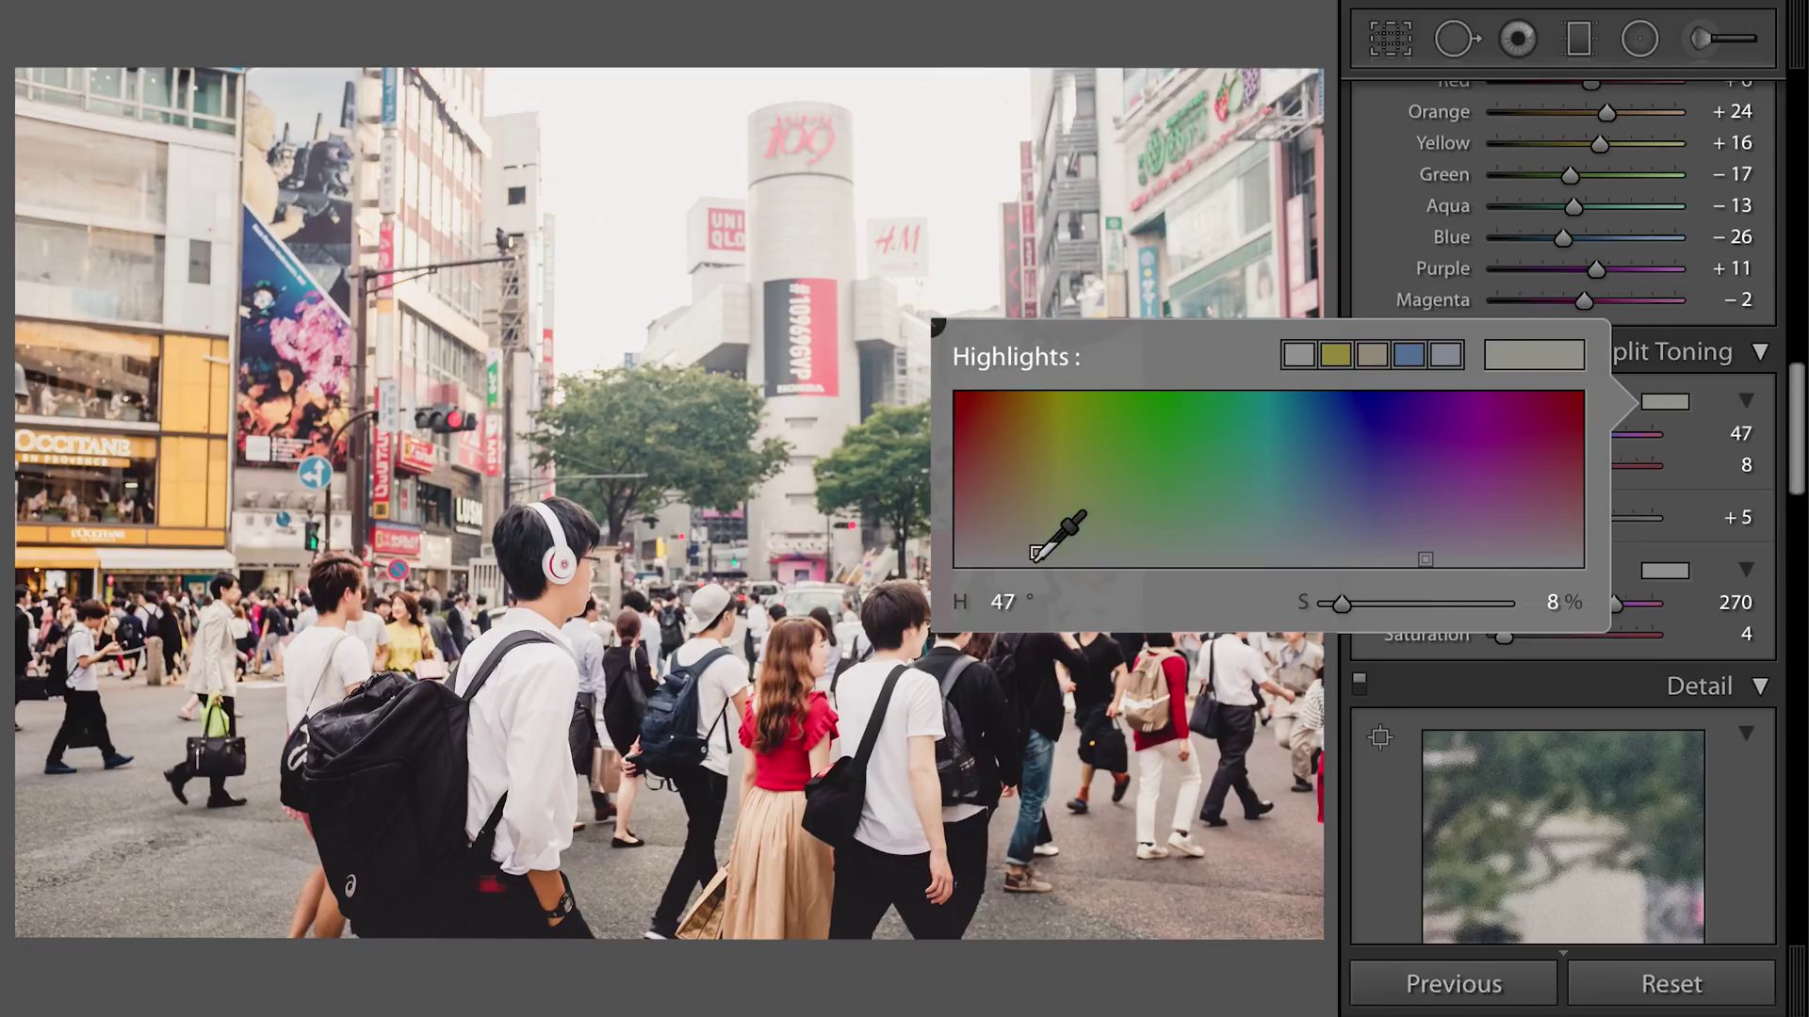
pyautogui.click(1430, 671)
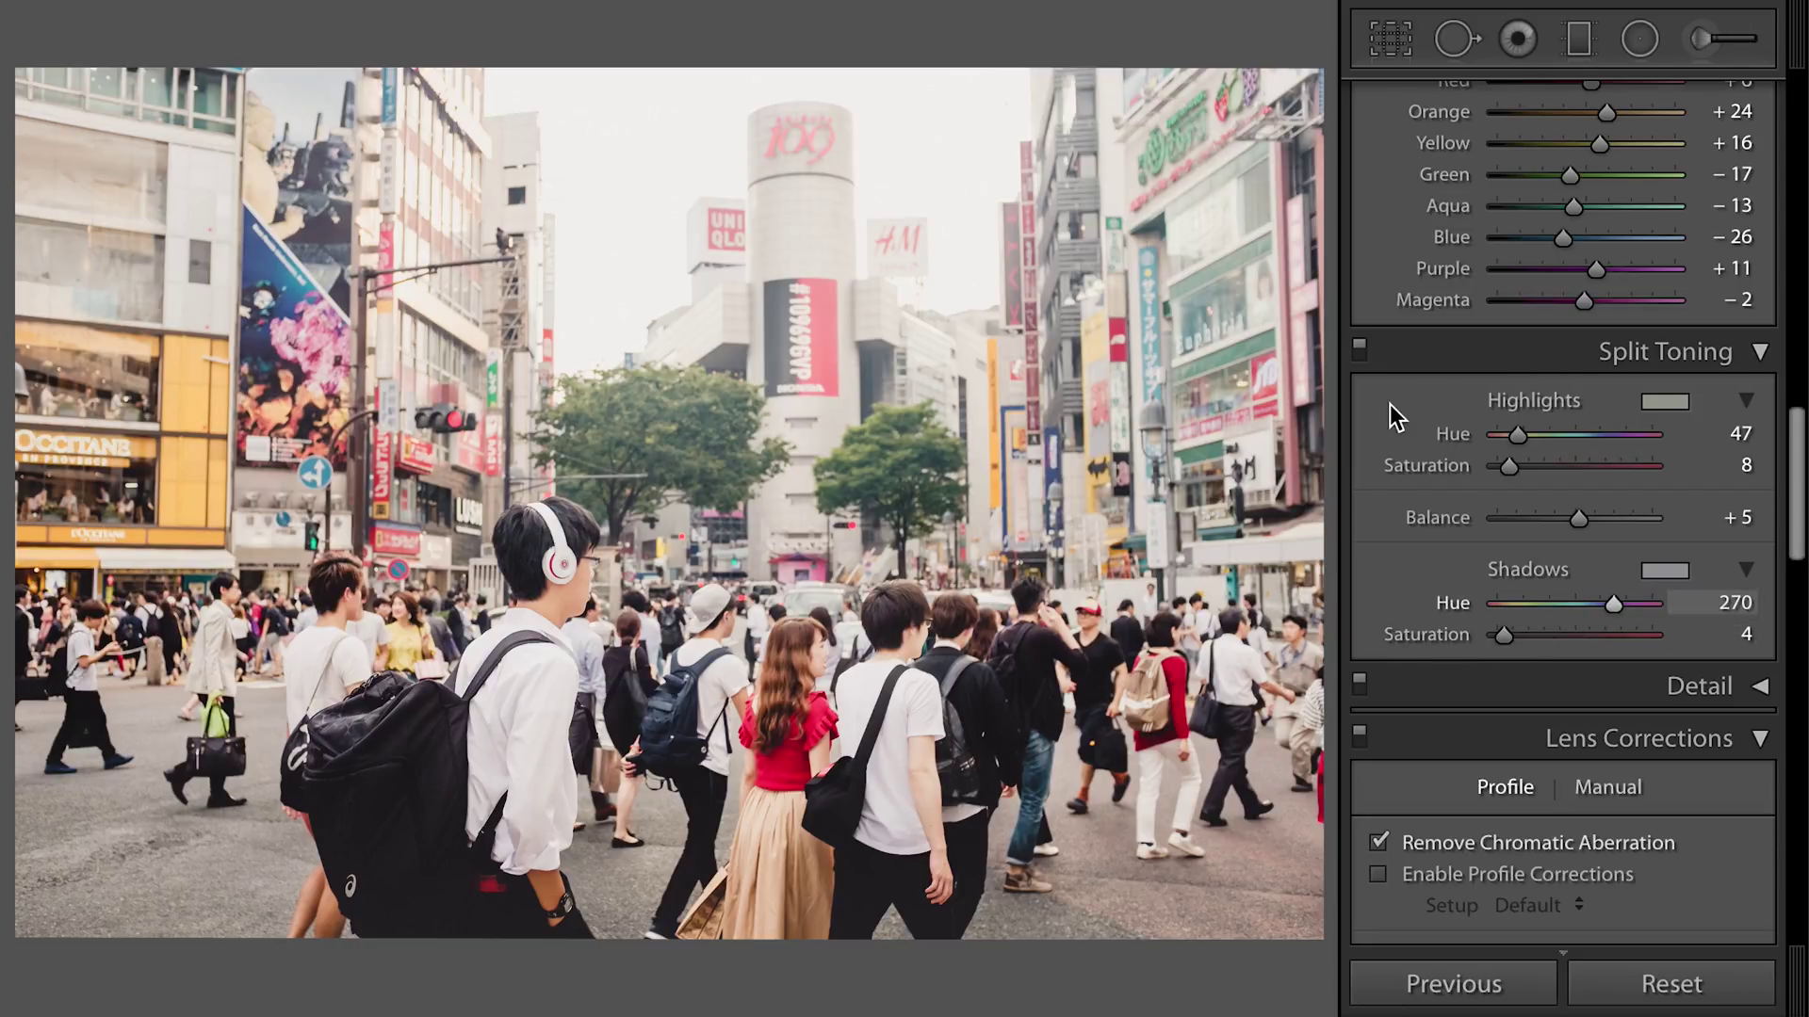
pyautogui.click(1359, 351)
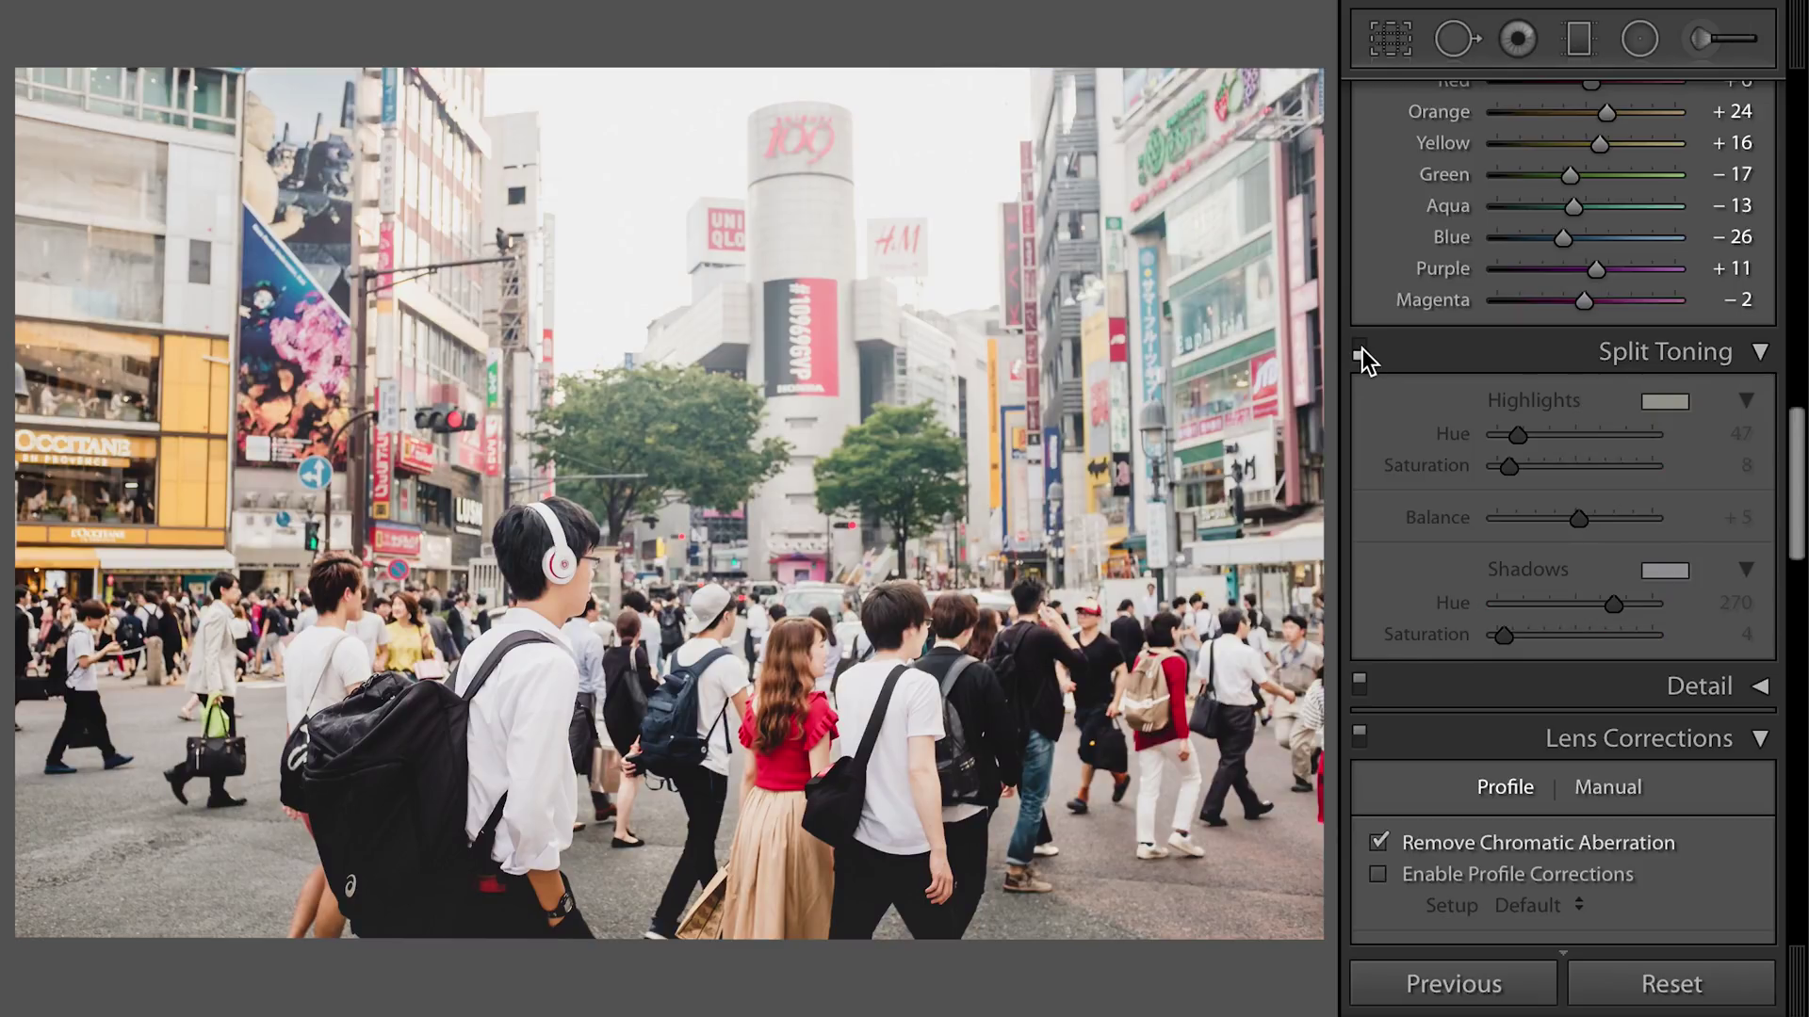
pyautogui.click(1360, 353)
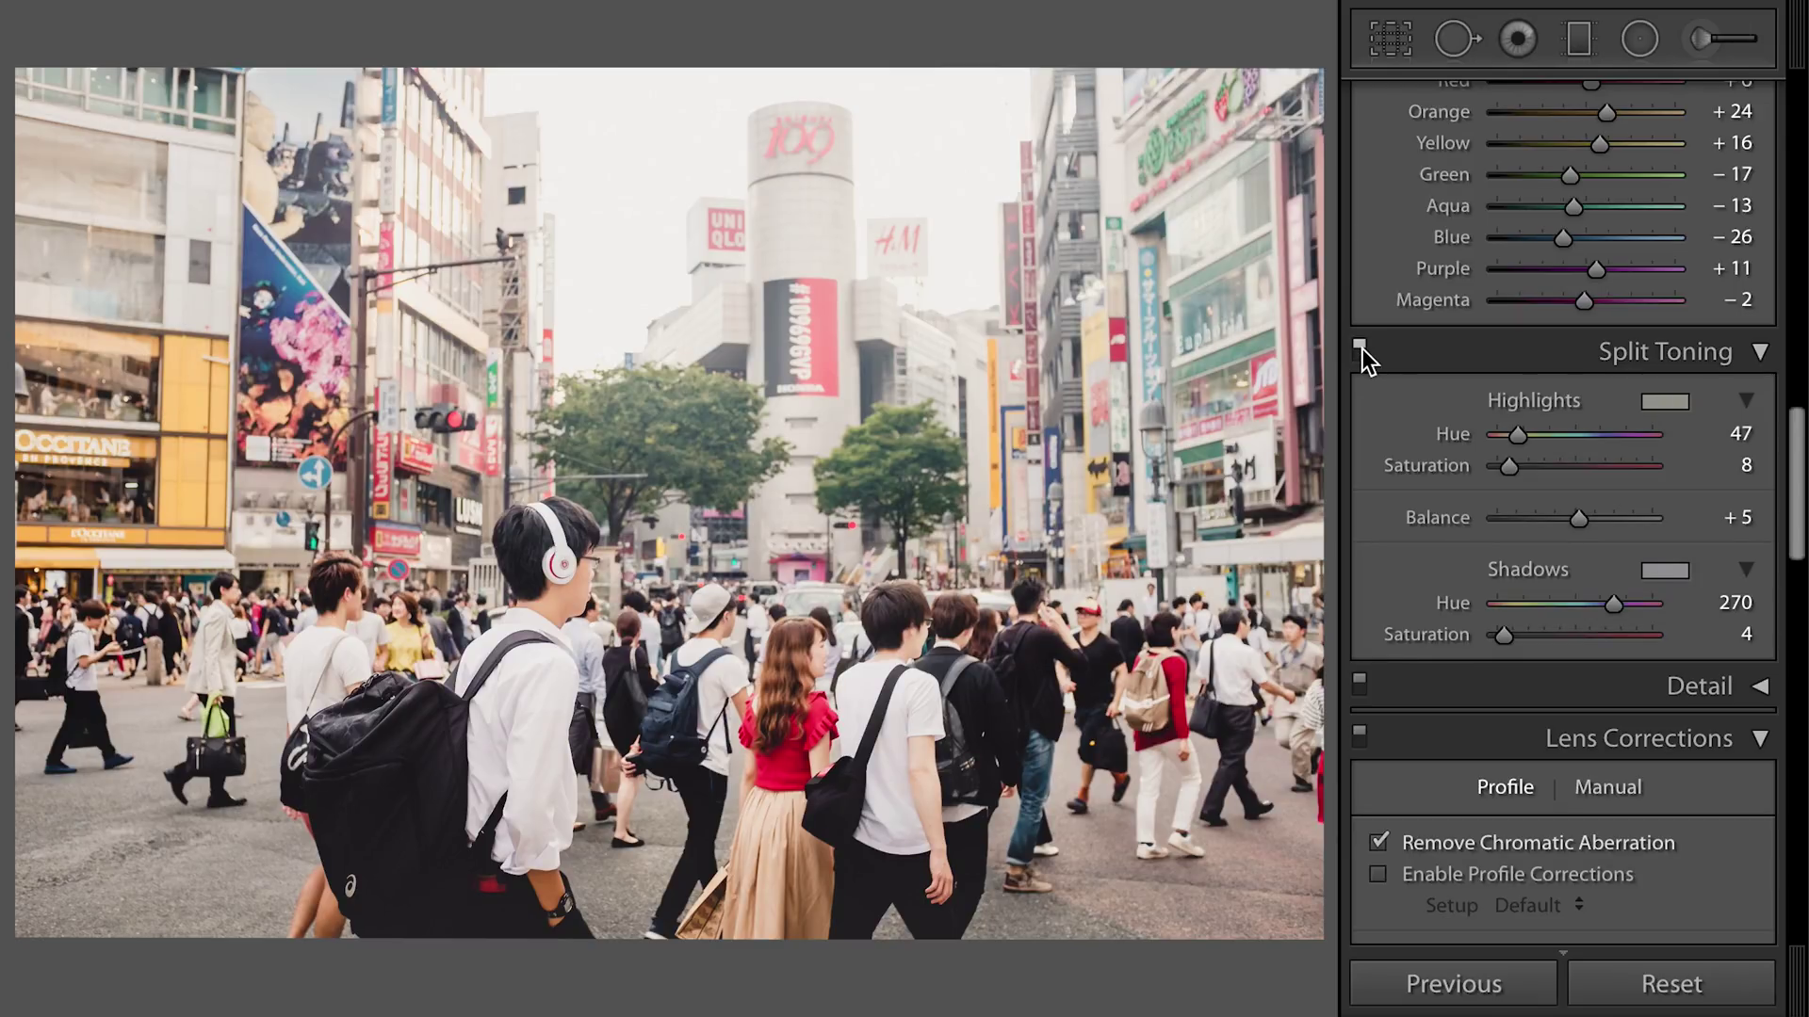
pyautogui.click(1360, 350)
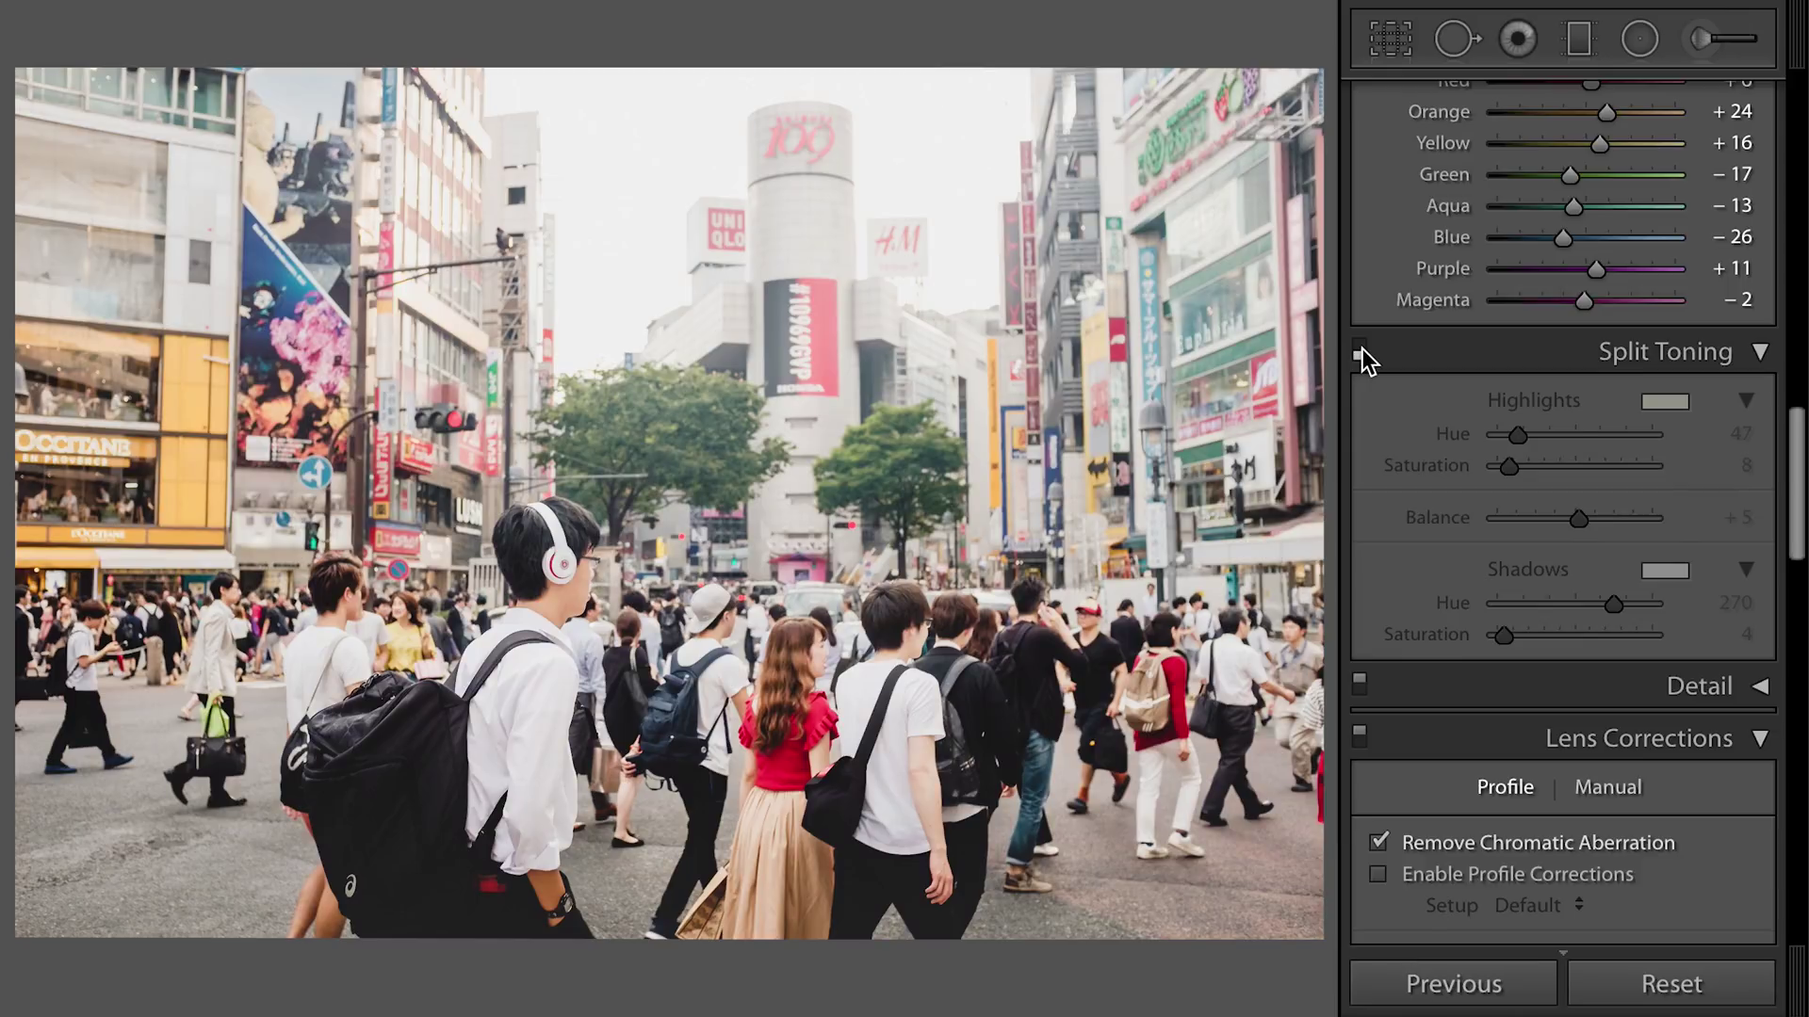
pyautogui.click(1361, 351)
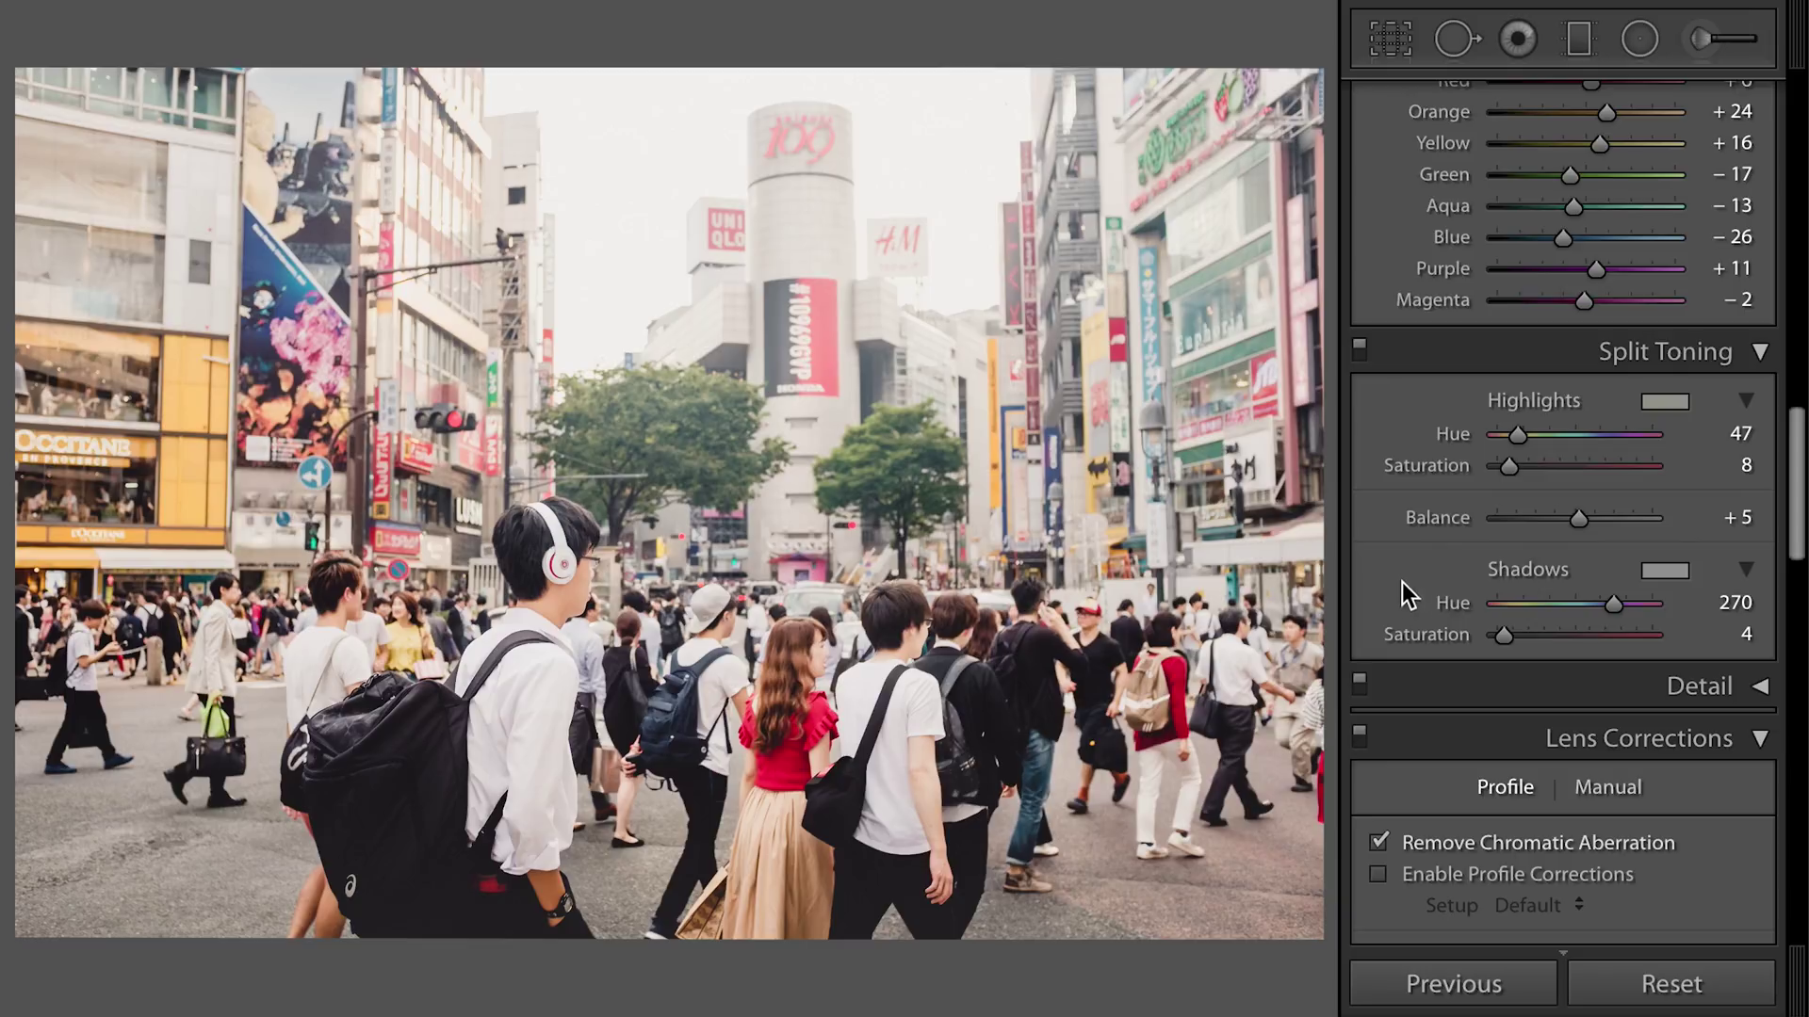
# - Set the photo's Shadows to +44 and Blacks to −25
pyautogui.scroll(-2, 1394, 592)
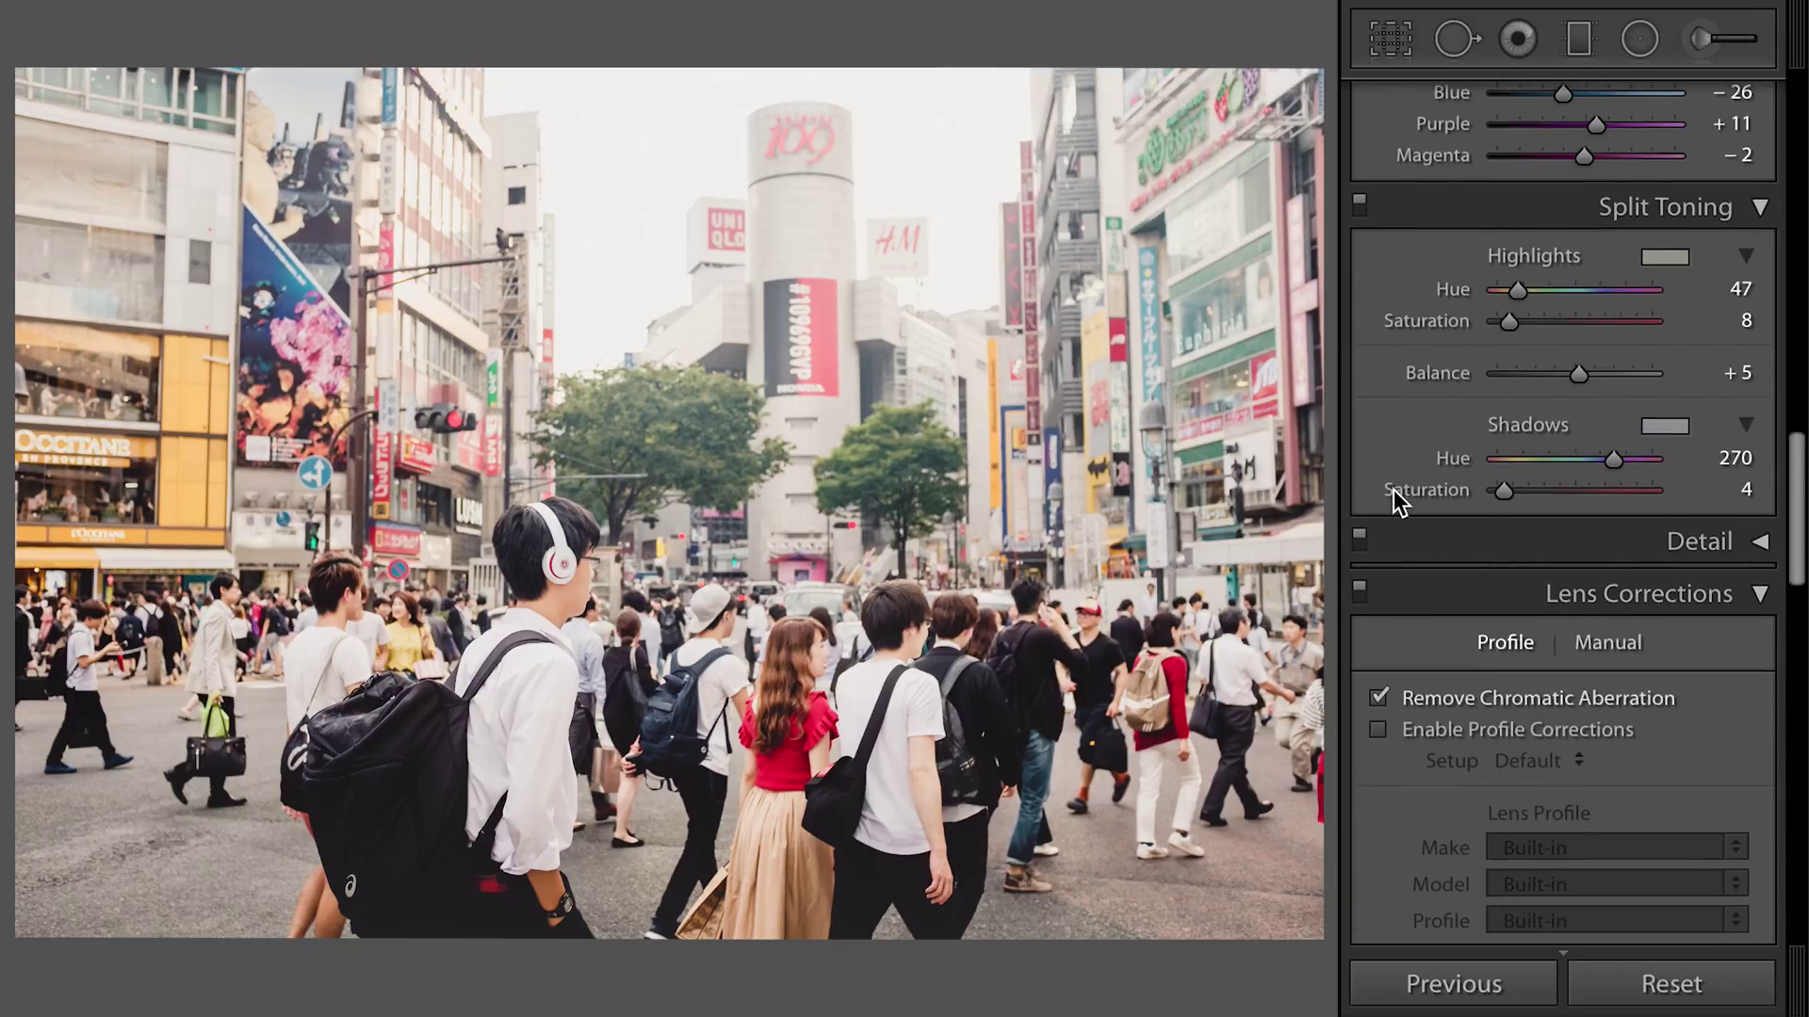
pyautogui.scroll(15, 1394, 490)
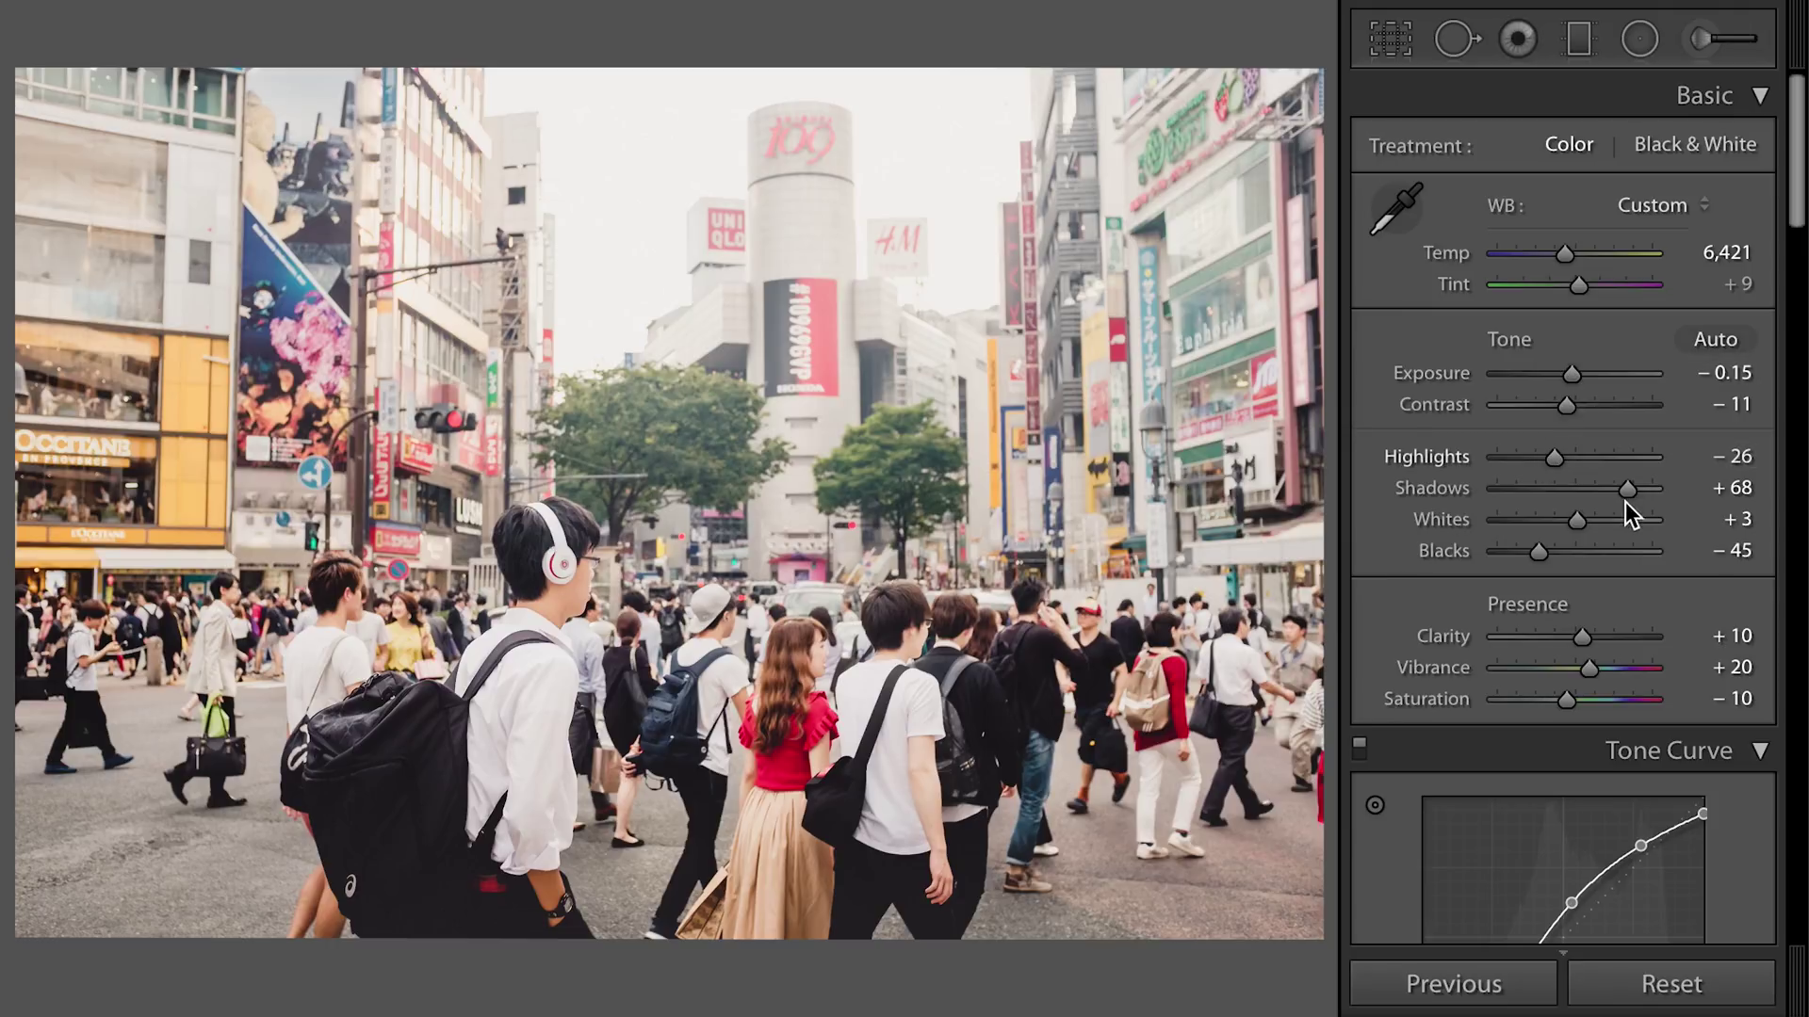
pyautogui.moveTo(1619, 484); pyautogui.dragTo(1596, 487)
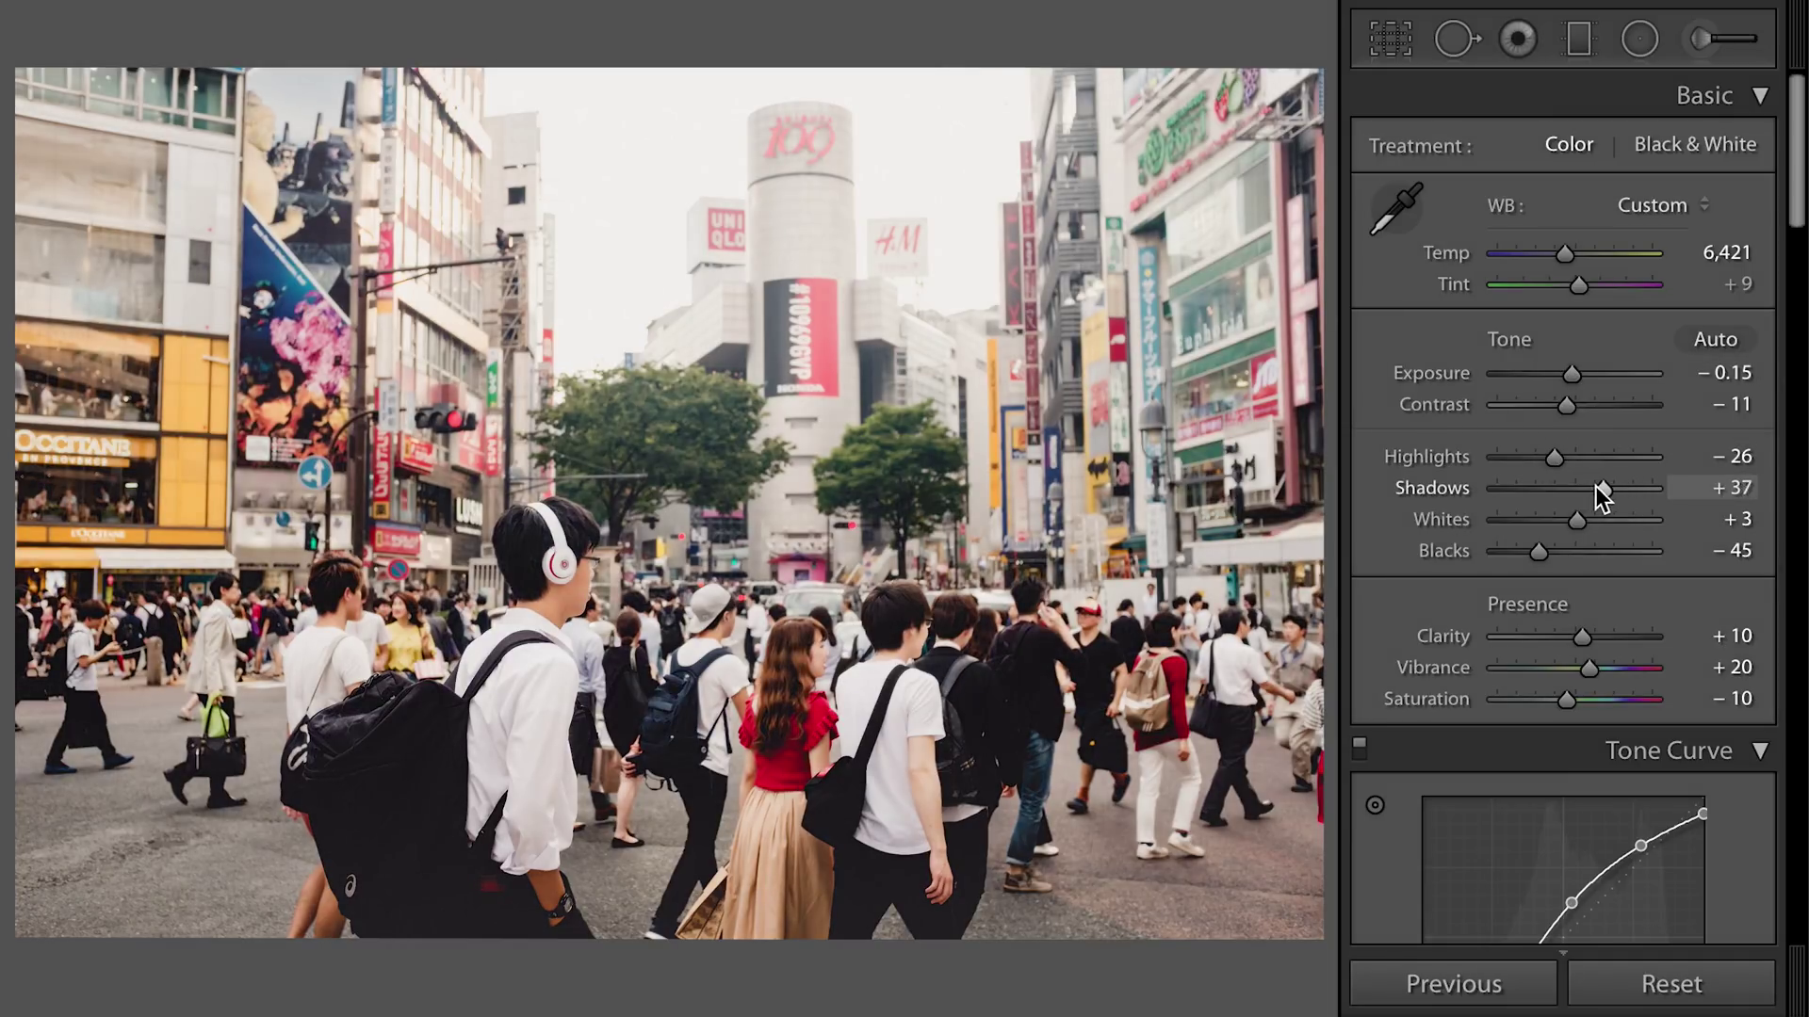
pyautogui.moveTo(1551, 552); pyautogui.dragTo(1564, 550)
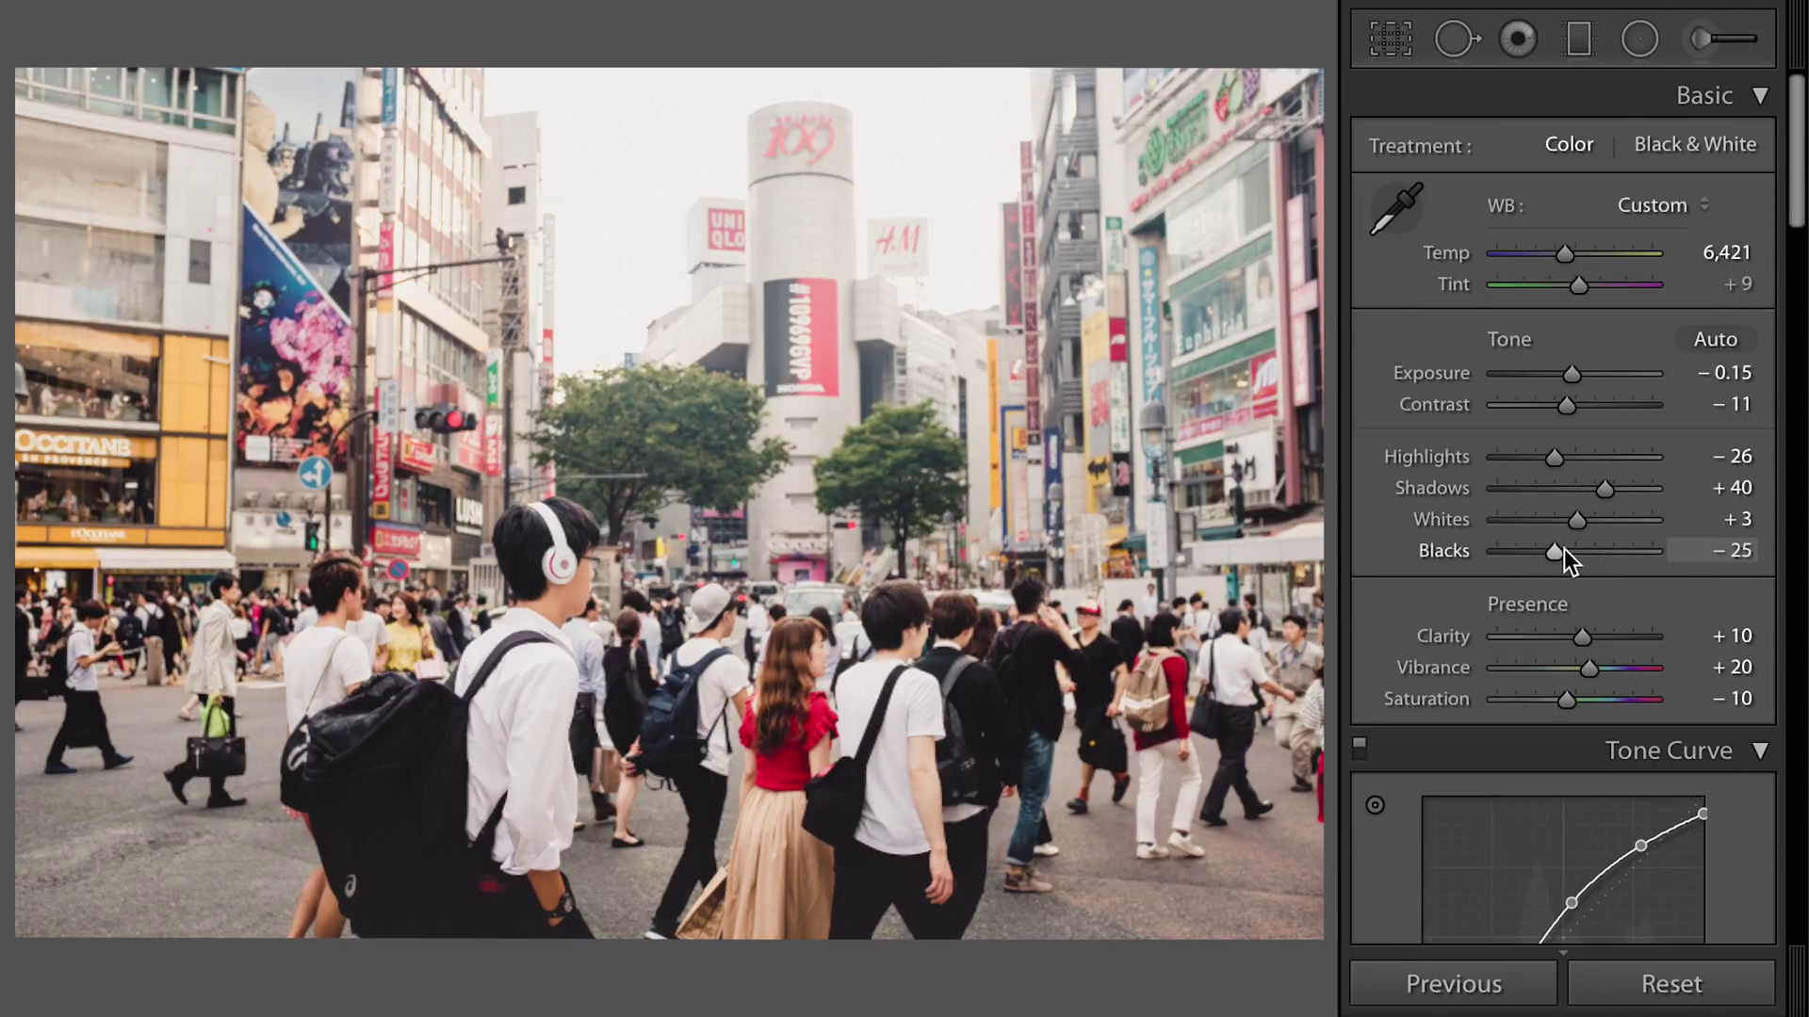
pyautogui.moveTo(1609, 484); pyautogui.dragTo(1612, 484)
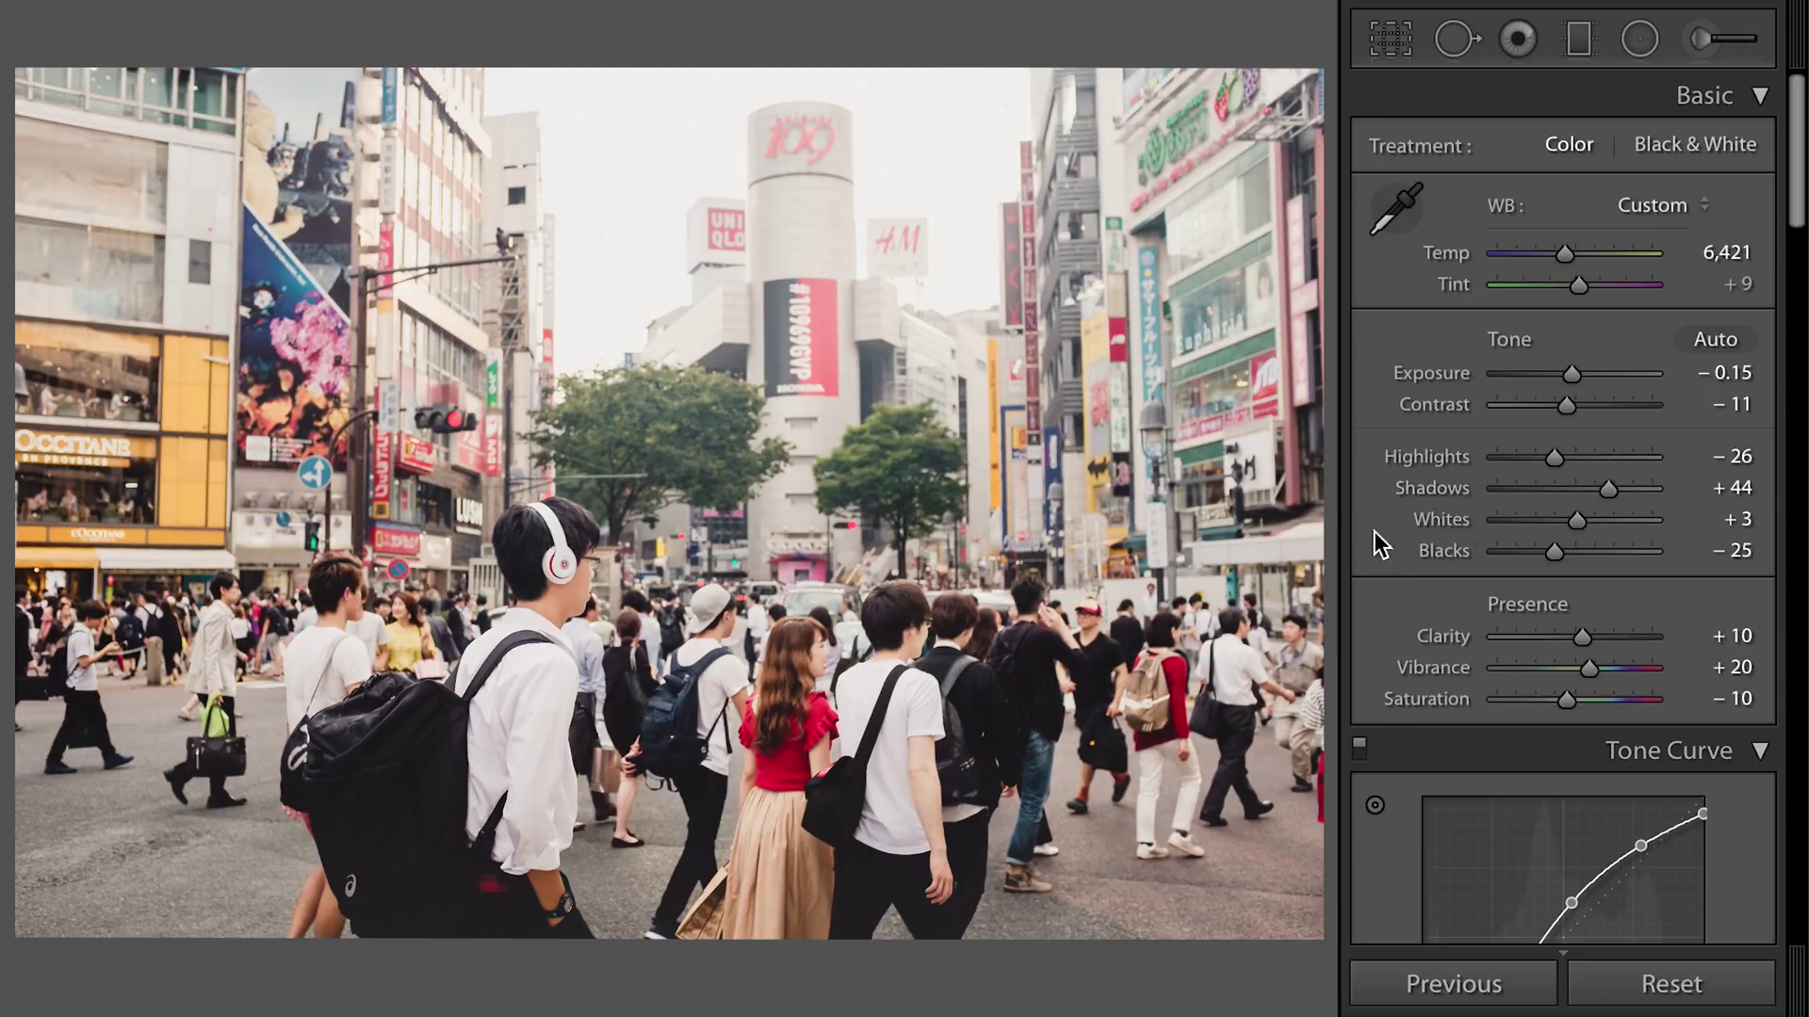
# - Set the Sharpening Amount to 28 and check the detail up close on the man with headphones
pyautogui.scroll(-2, 1376, 553)
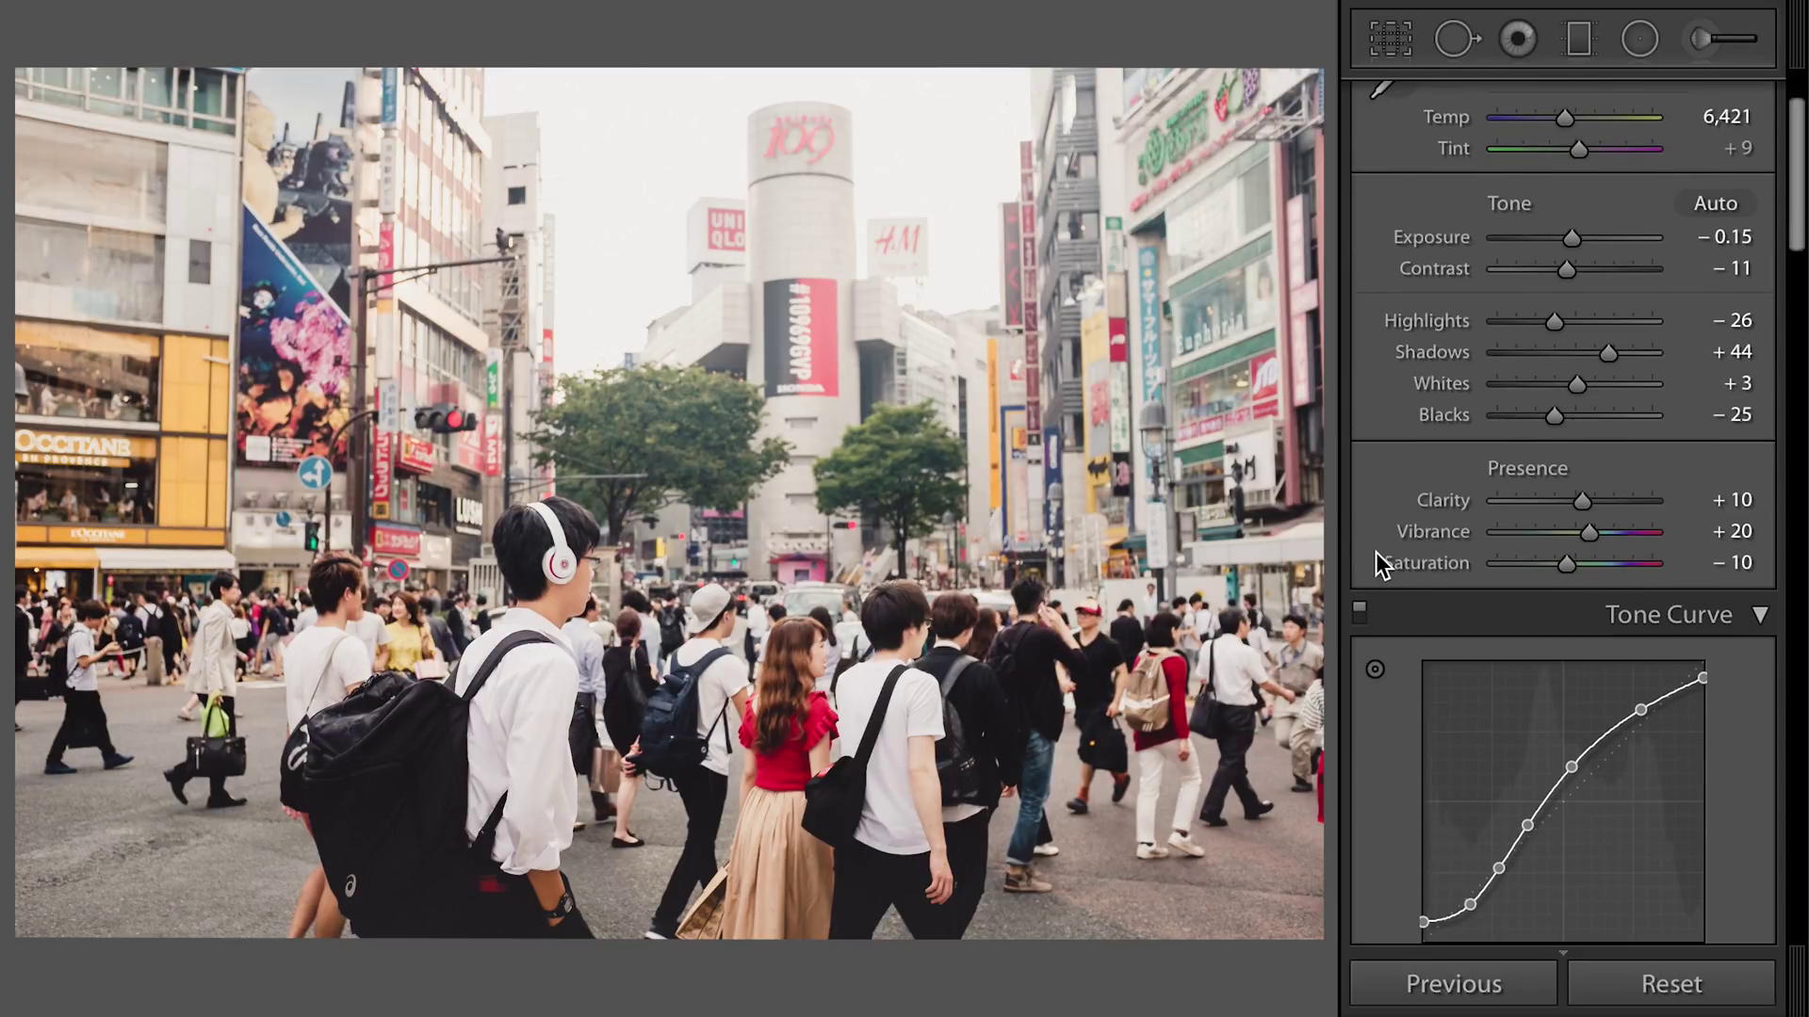
pyautogui.scroll(-12, 1375, 463)
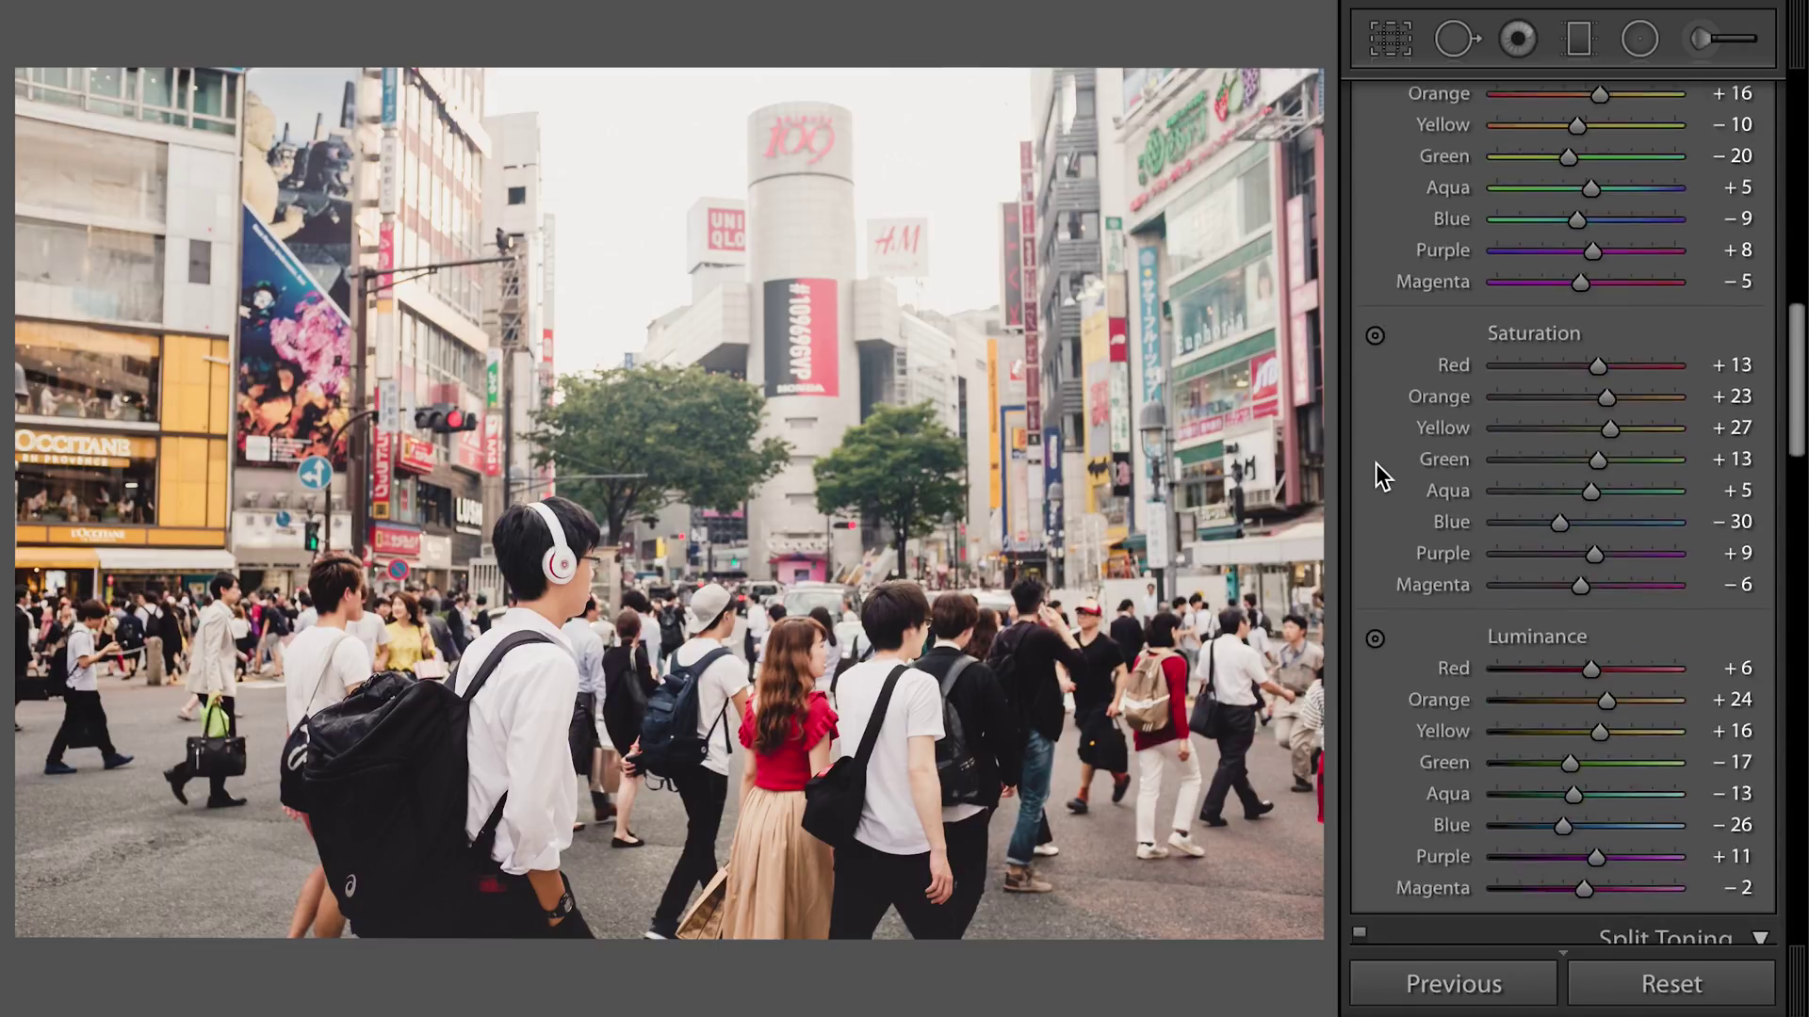
pyautogui.scroll(-14, 1375, 464)
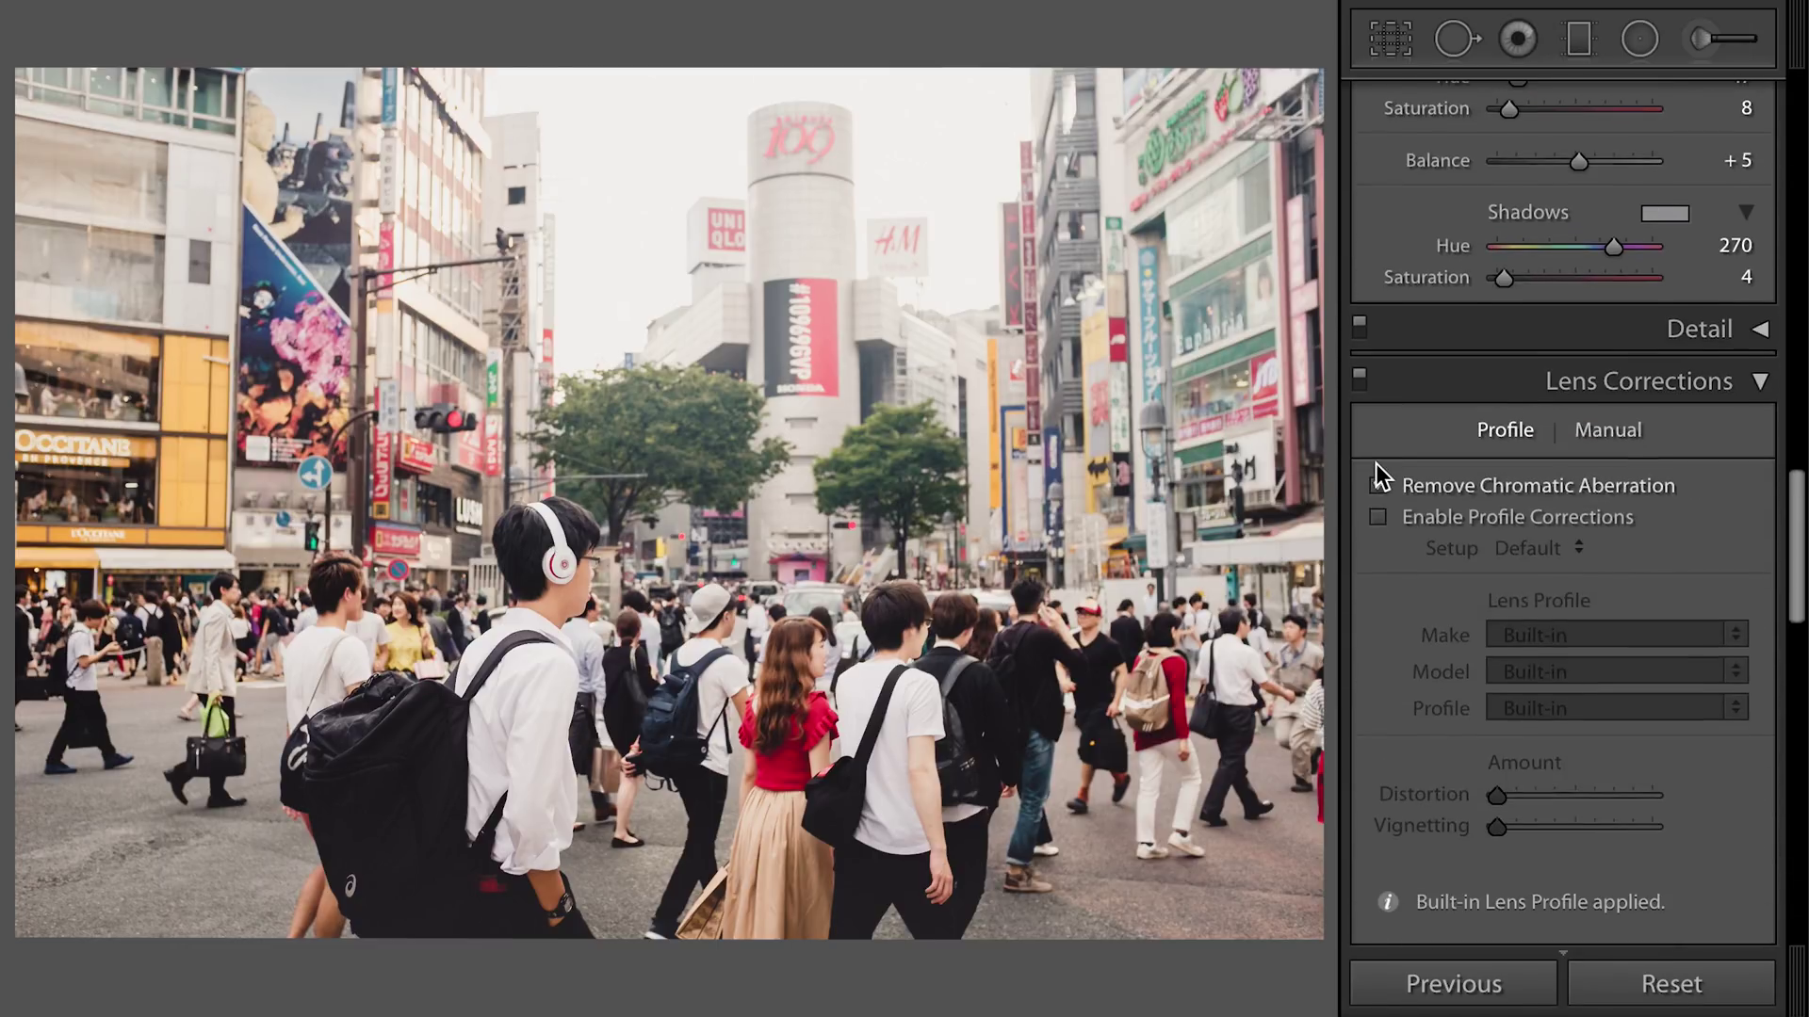
pyautogui.click(1758, 329)
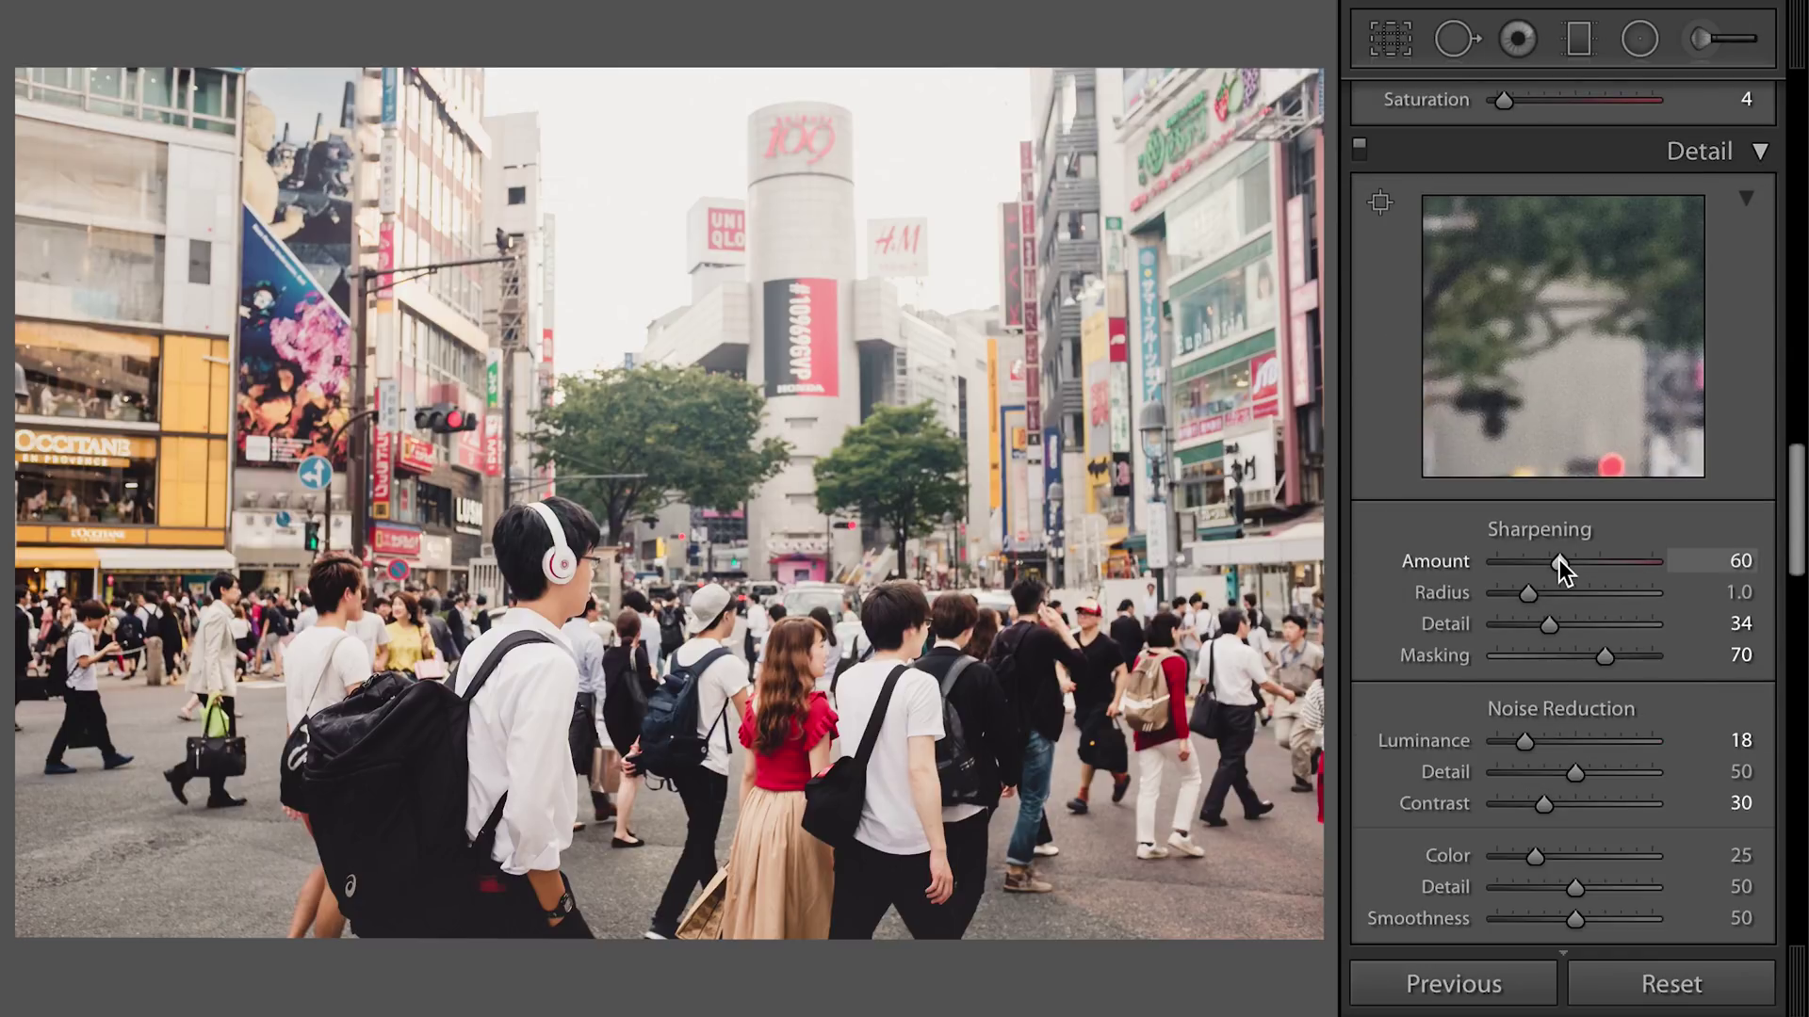
pyautogui.moveTo(1551, 560); pyautogui.dragTo(1538, 562)
pyautogui.moveTo(1533, 565); pyautogui.dragTo(1525, 565)
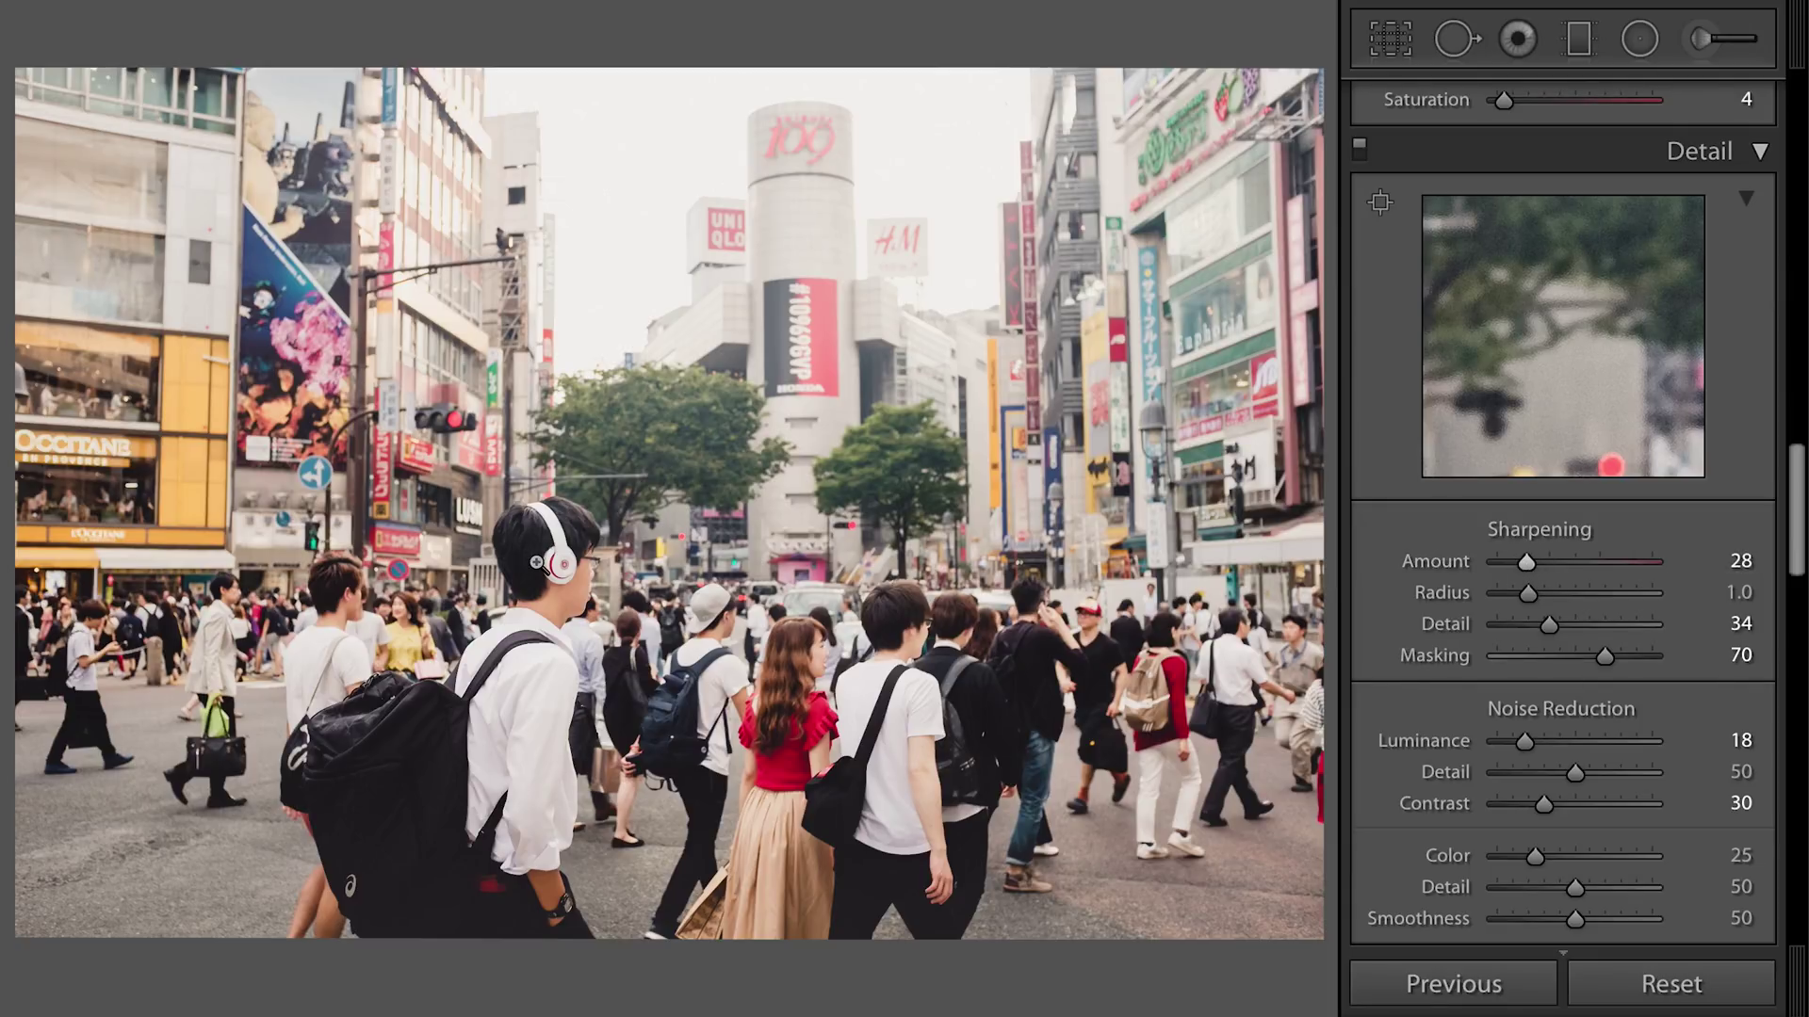
pyautogui.click(536, 563)
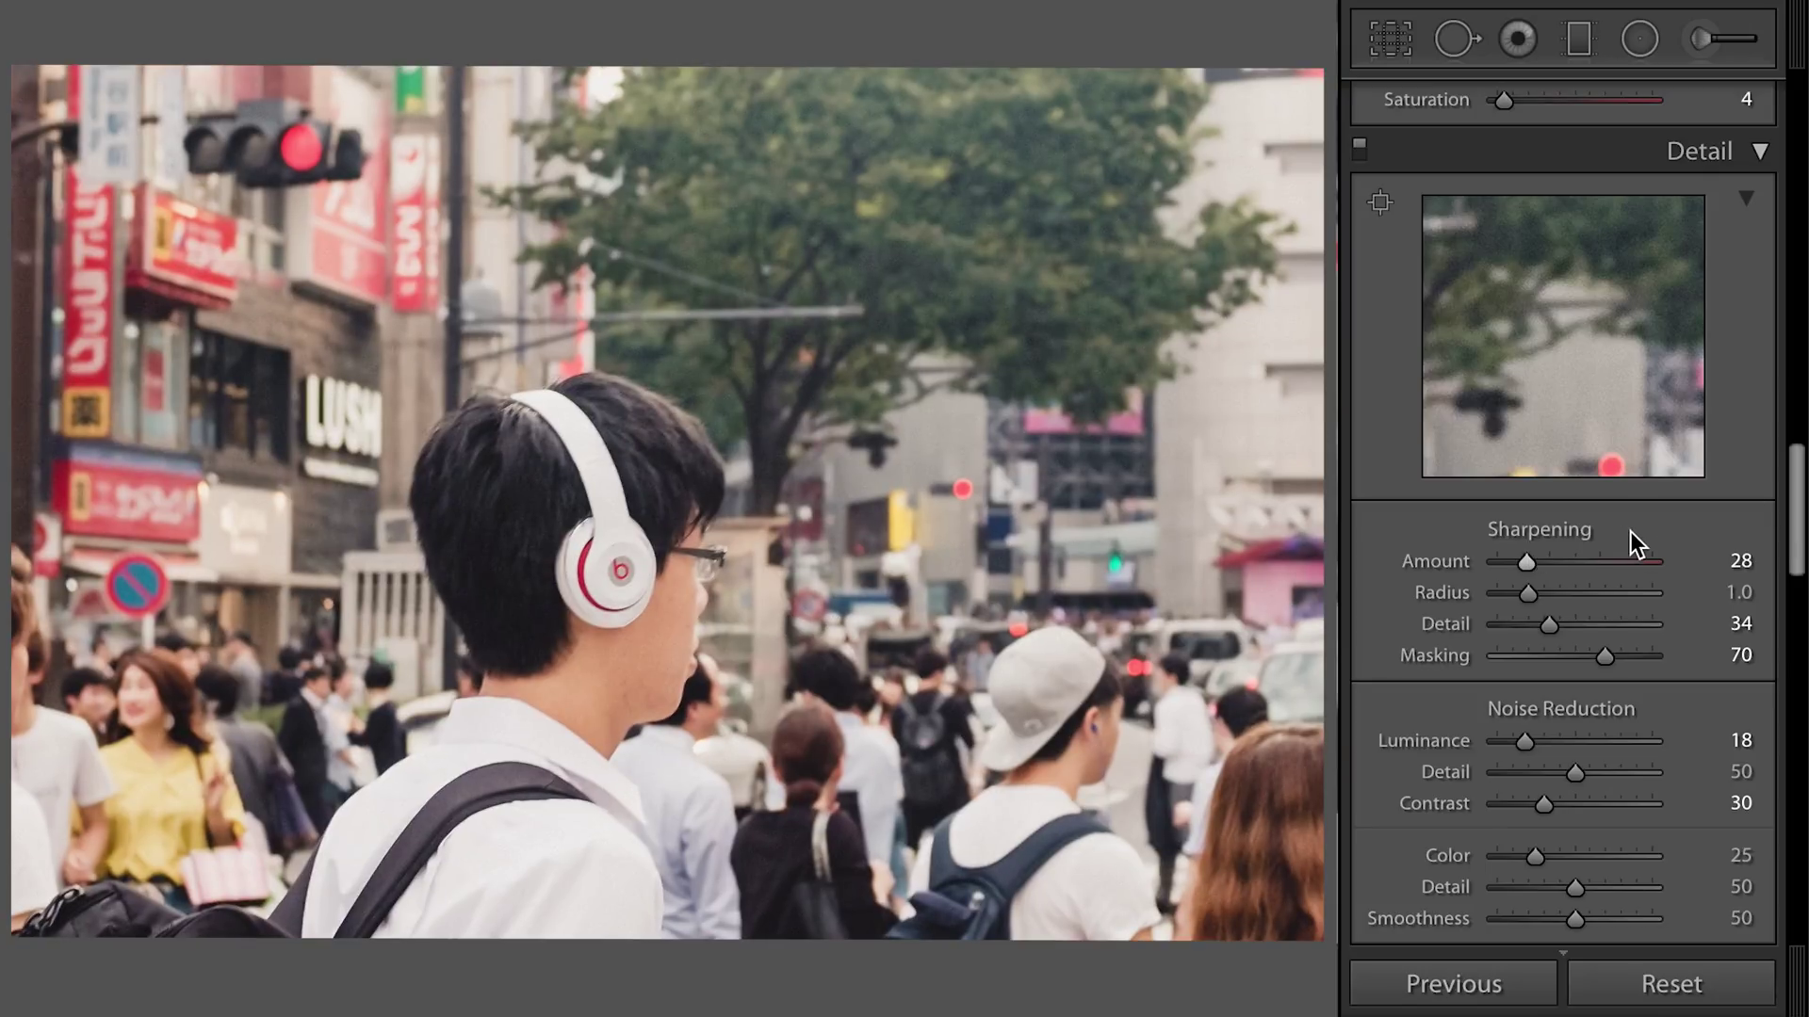
# - Set the Sharpening Masking to 94 while previewing the edge mask, and the sharpening Detail to 32
pyautogui.moveTo(1609, 658); pyautogui.dragTo(1631, 658)
pyautogui.press('alt')
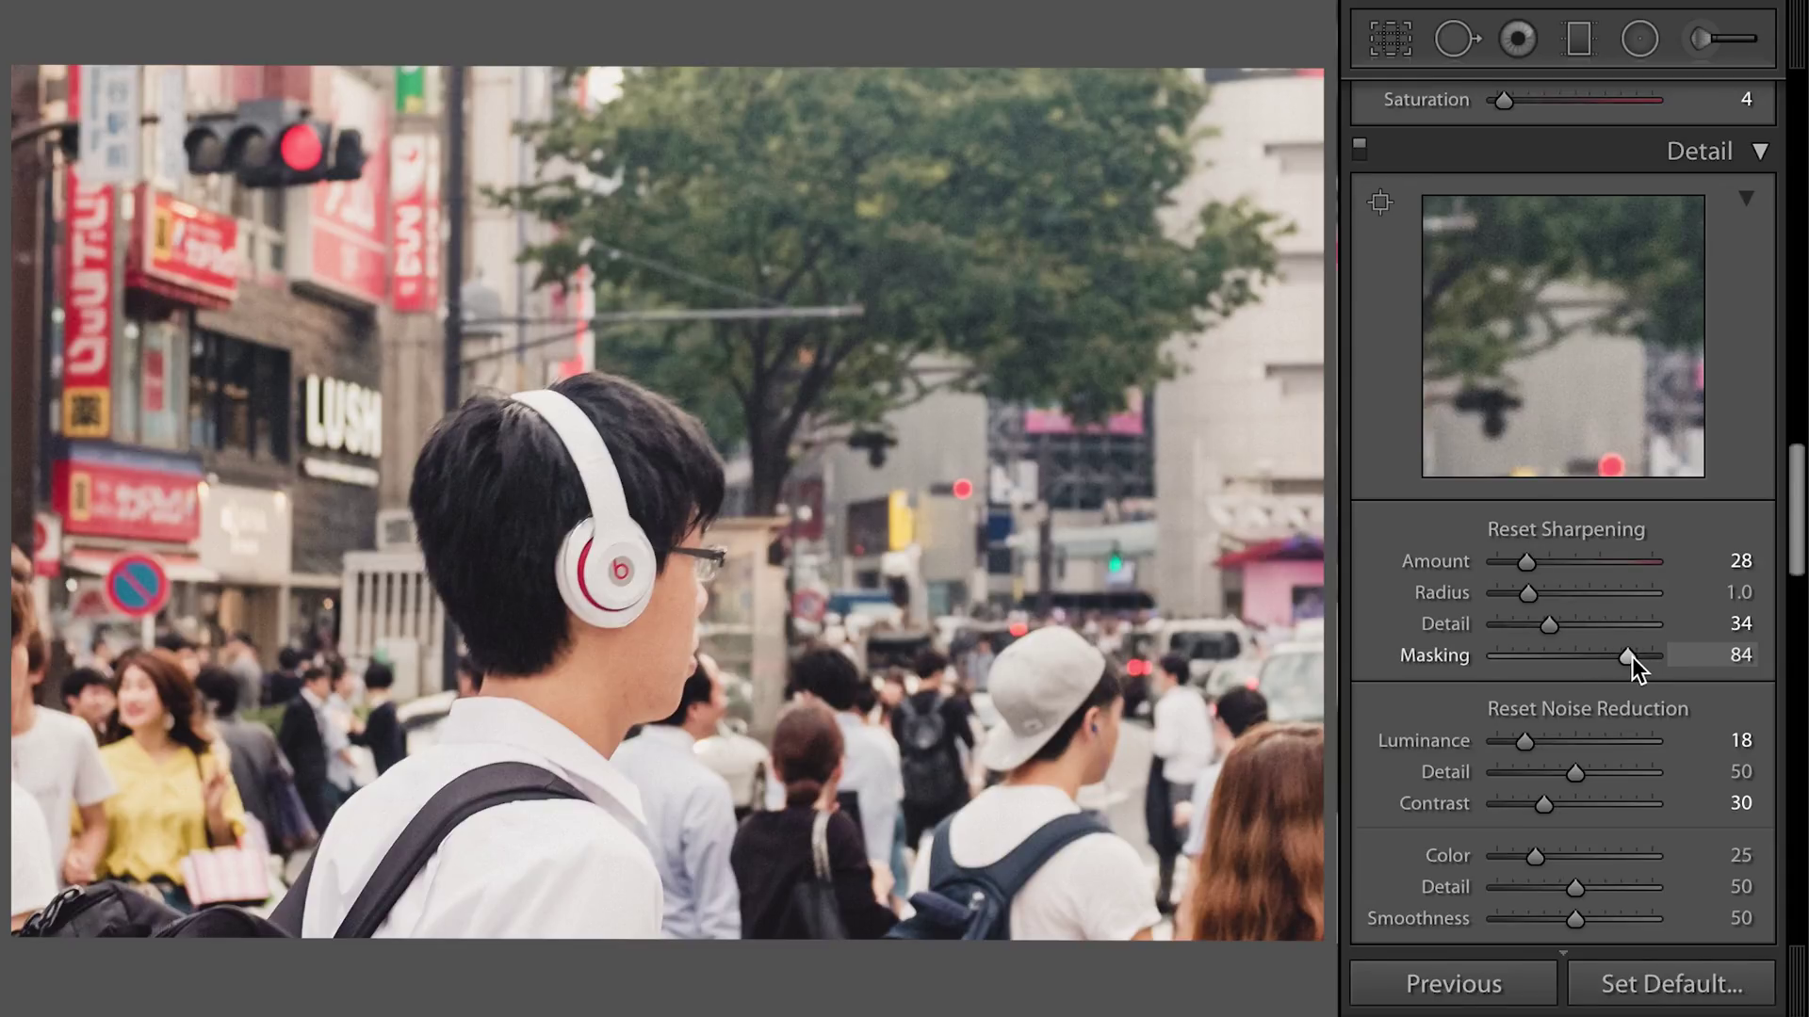
pyautogui.moveTo(1614, 657); pyautogui.dragTo(1660, 657)
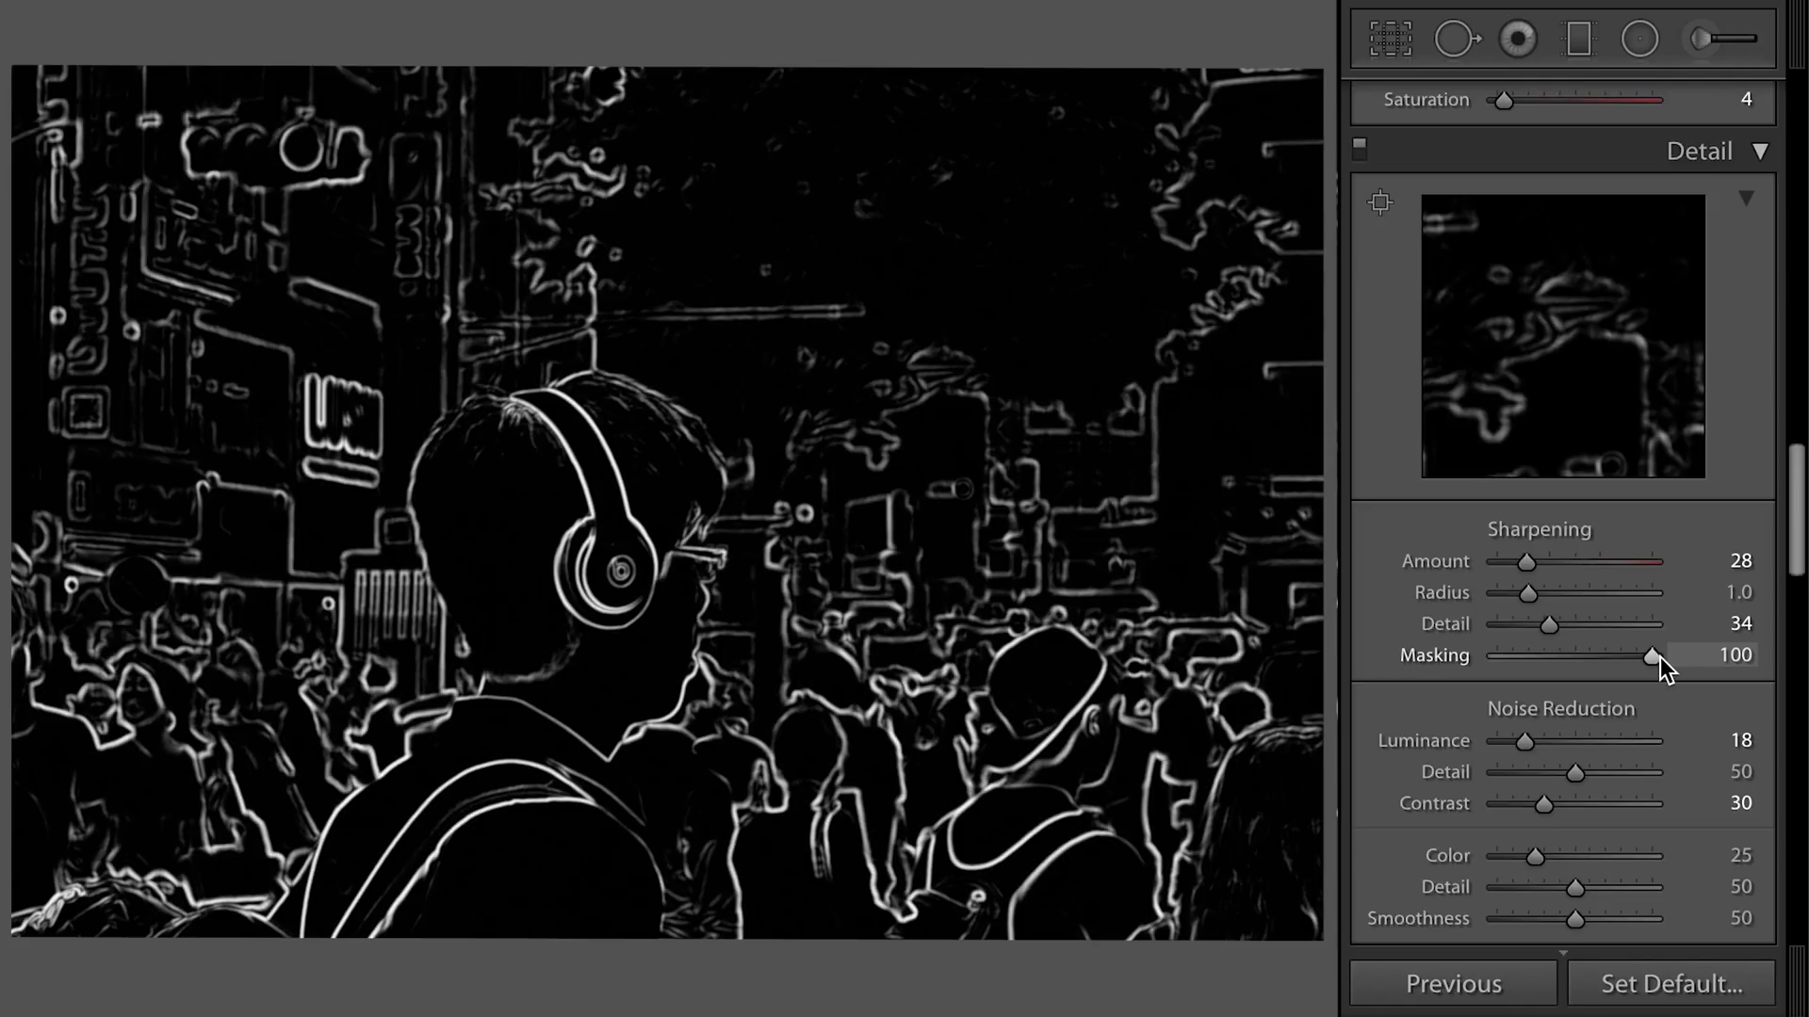
pyautogui.moveTo(1654, 658); pyautogui.dragTo(1506, 648)
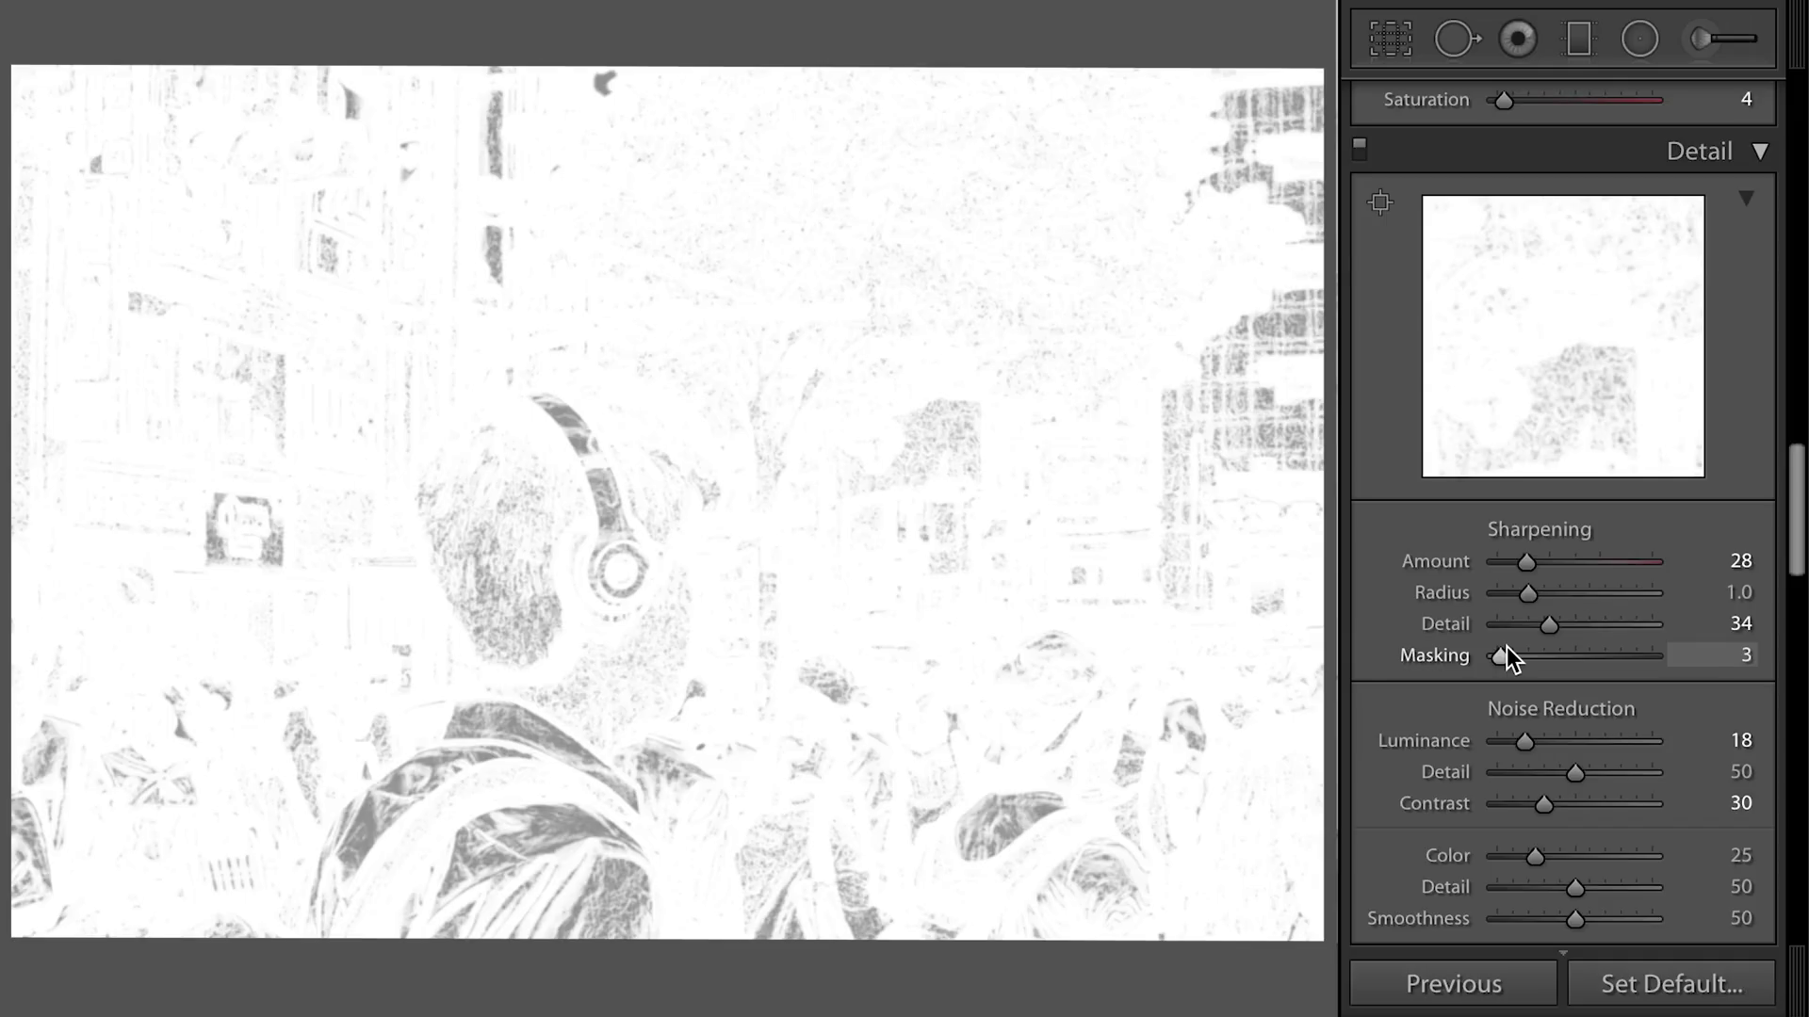
pyautogui.moveTo(1507, 647); pyautogui.dragTo(1648, 654)
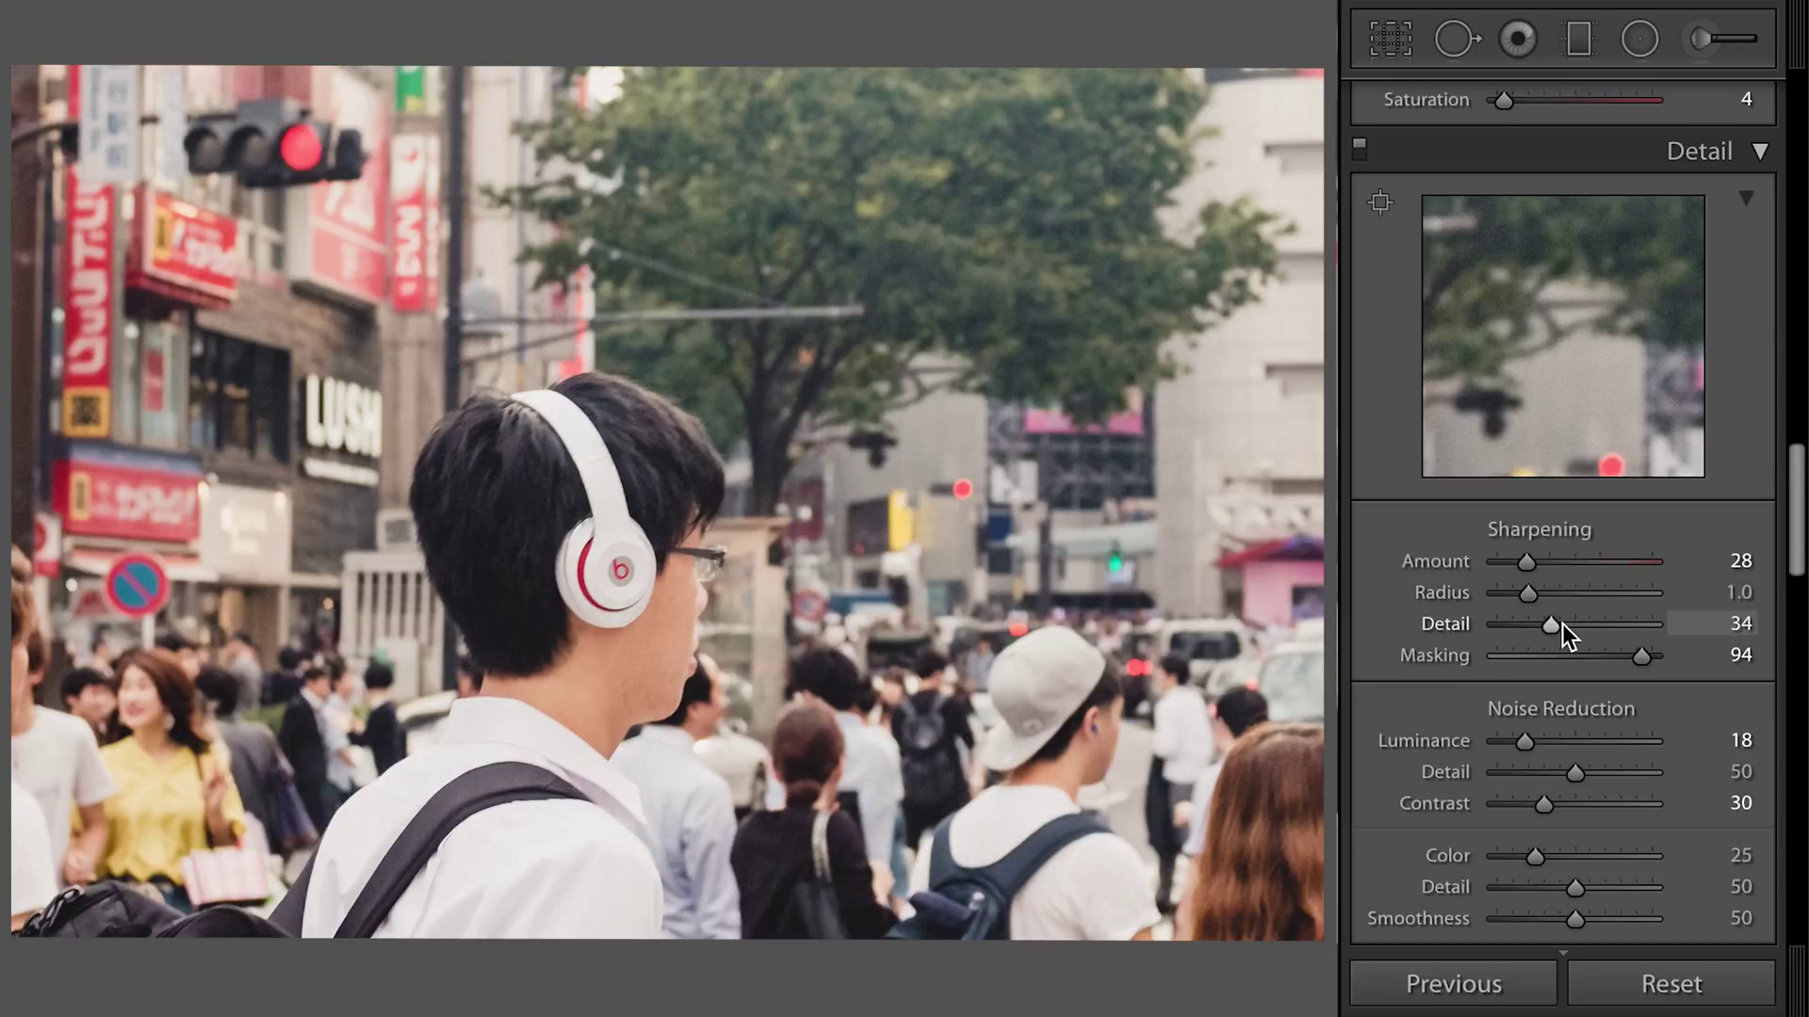
pyautogui.moveTo(1562, 623); pyautogui.dragTo(1557, 620)
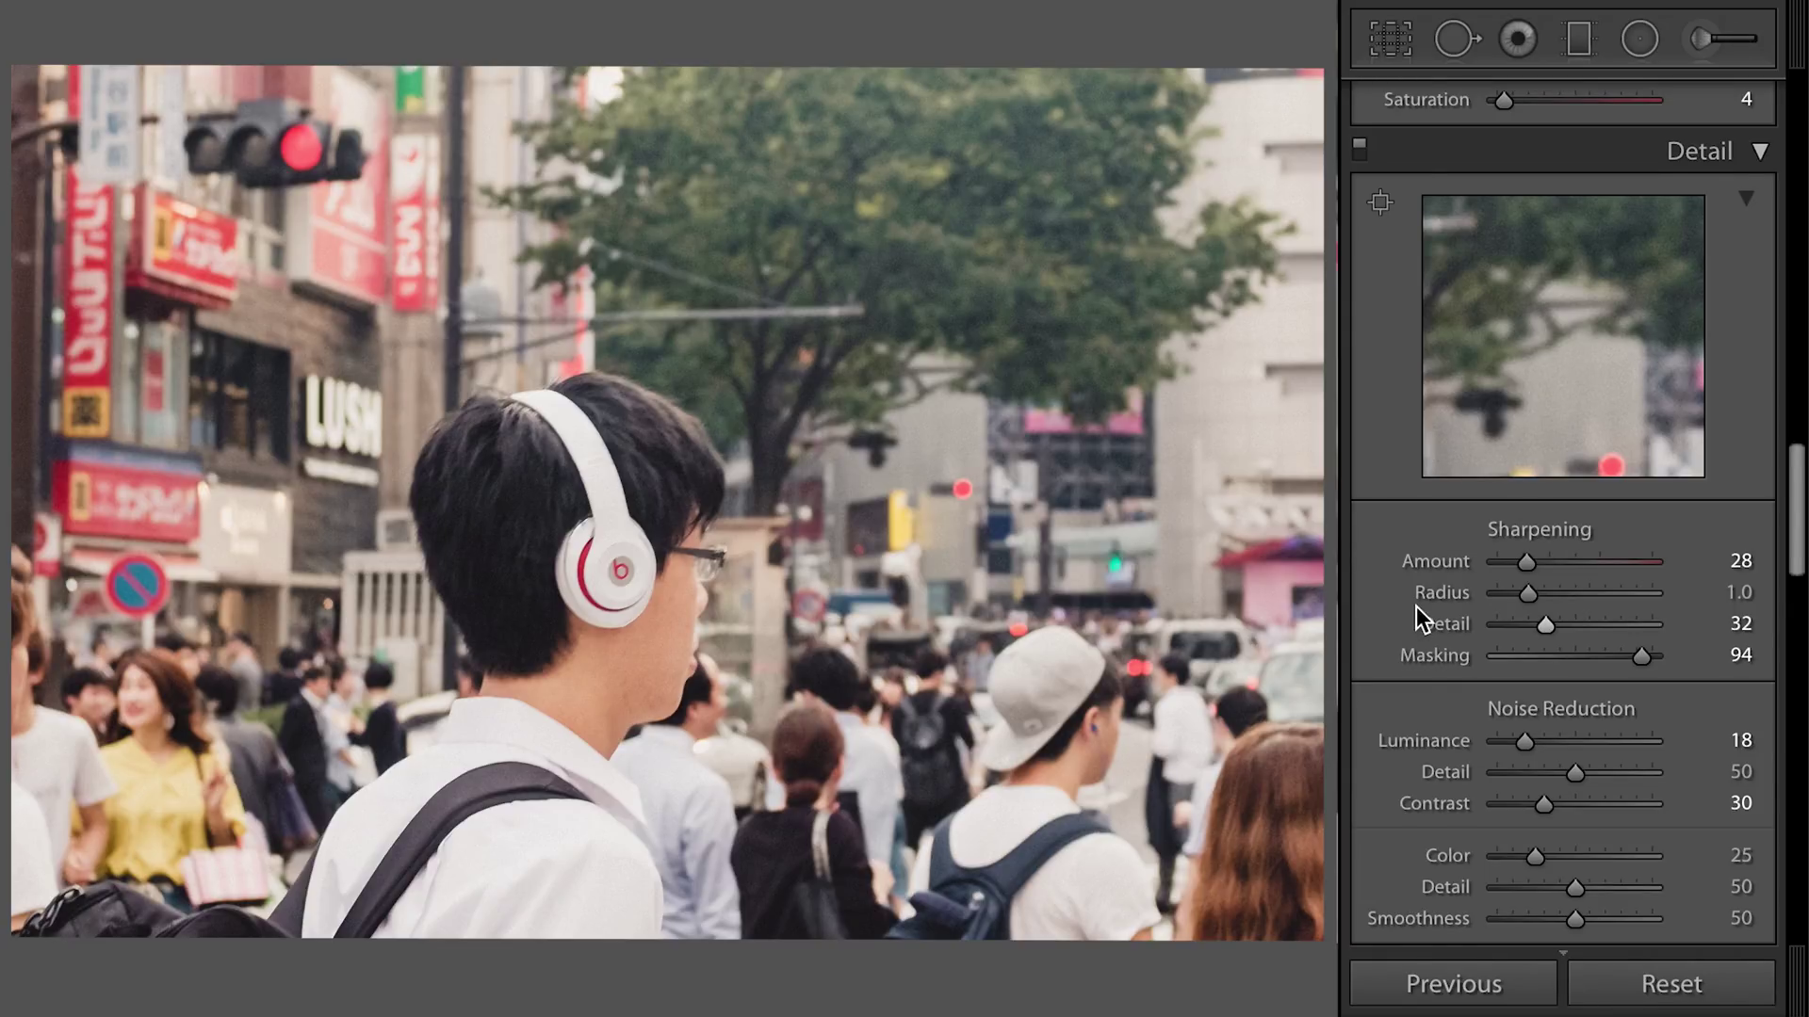
# - Compare the photo without grain and set the Grain Amount to 9
pyautogui.scroll(-4, 1416, 607)
pyautogui.scroll(-3, 1439, 506)
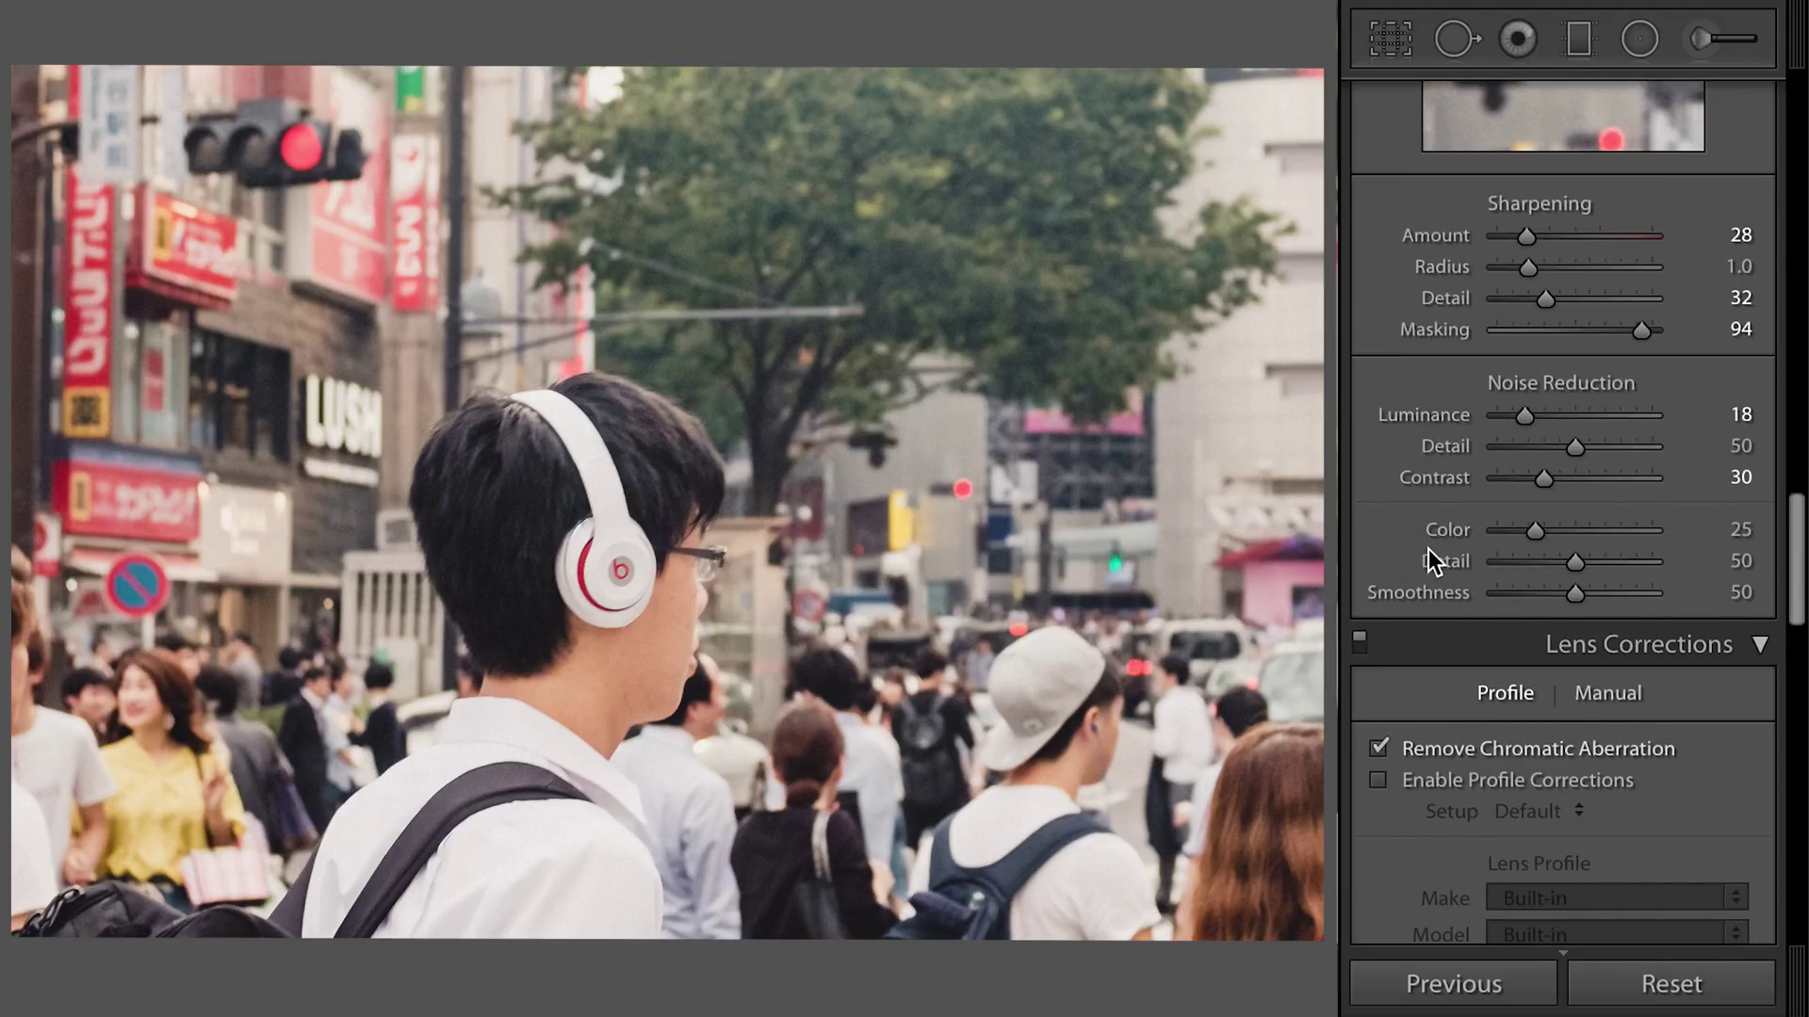
pyautogui.scroll(-12, 1428, 550)
pyautogui.scroll(-12, 1424, 580)
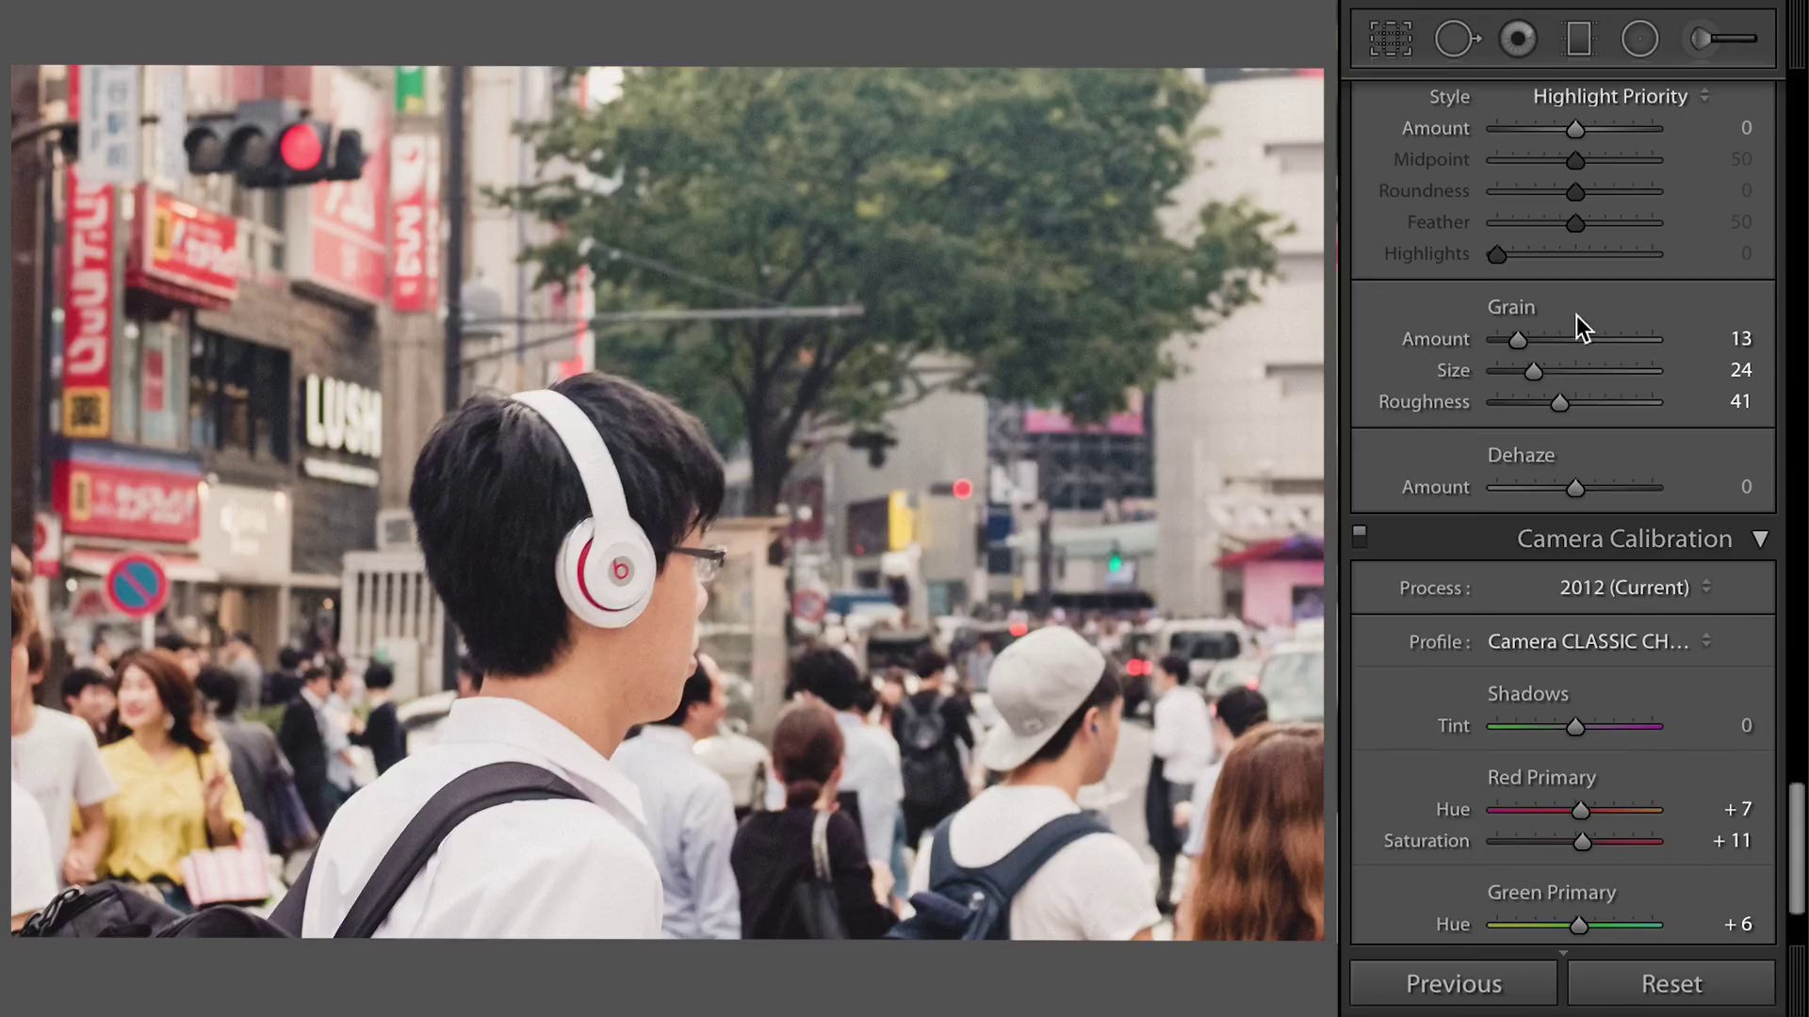
pyautogui.moveTo(1511, 341); pyautogui.dragTo(1425, 339)
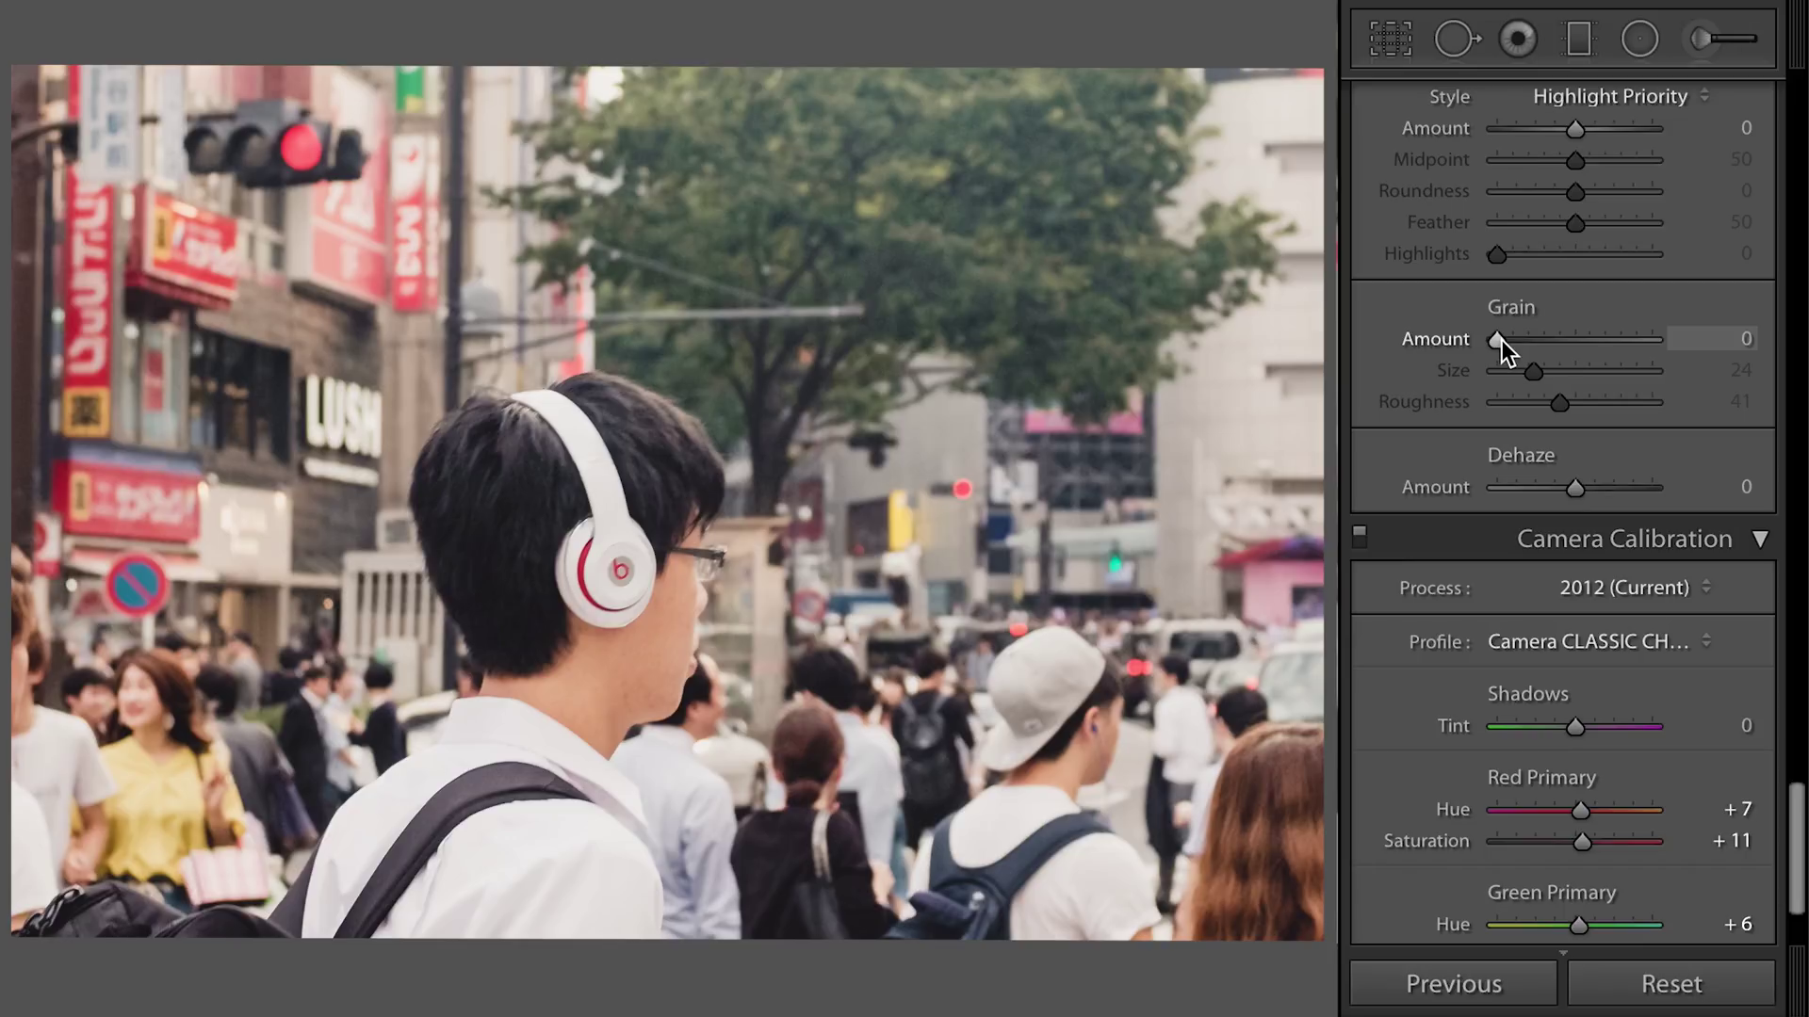
pyautogui.moveTo(1507, 341); pyautogui.dragTo(1513, 337)
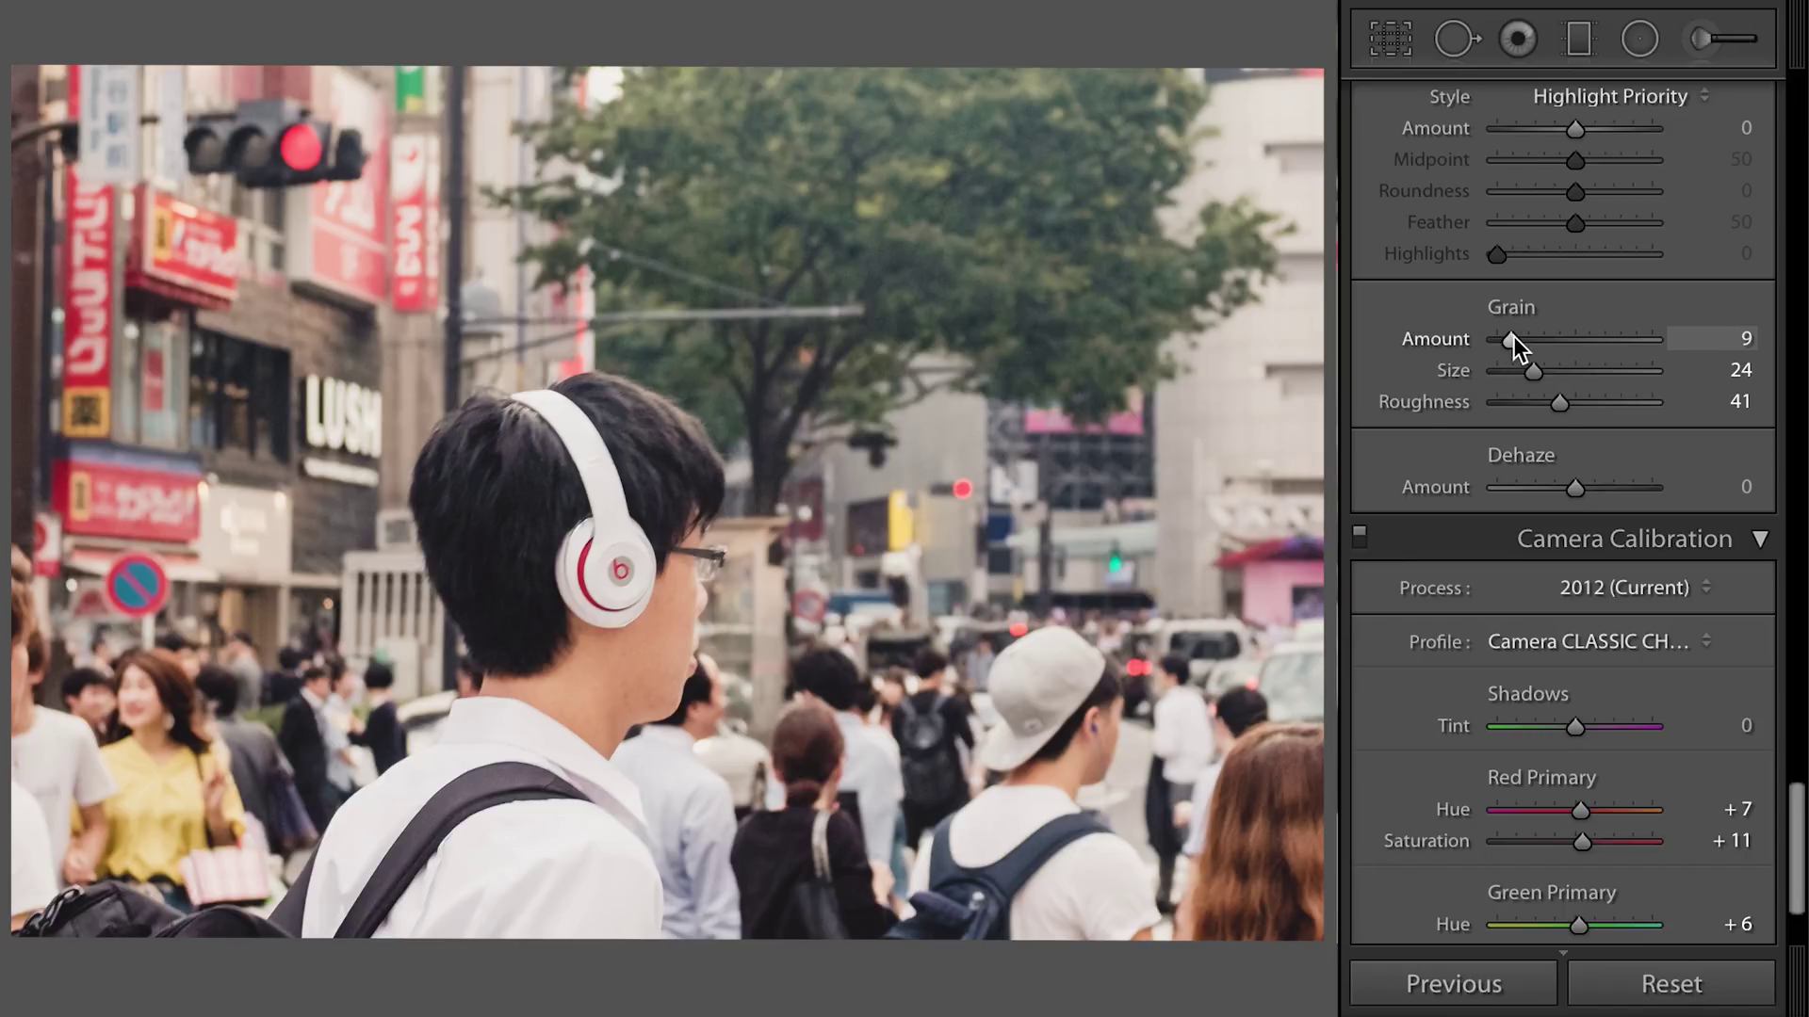
# - Return to the full view of the photo and enable lens profile corrections
pyautogui.scroll(10, 1408, 321)
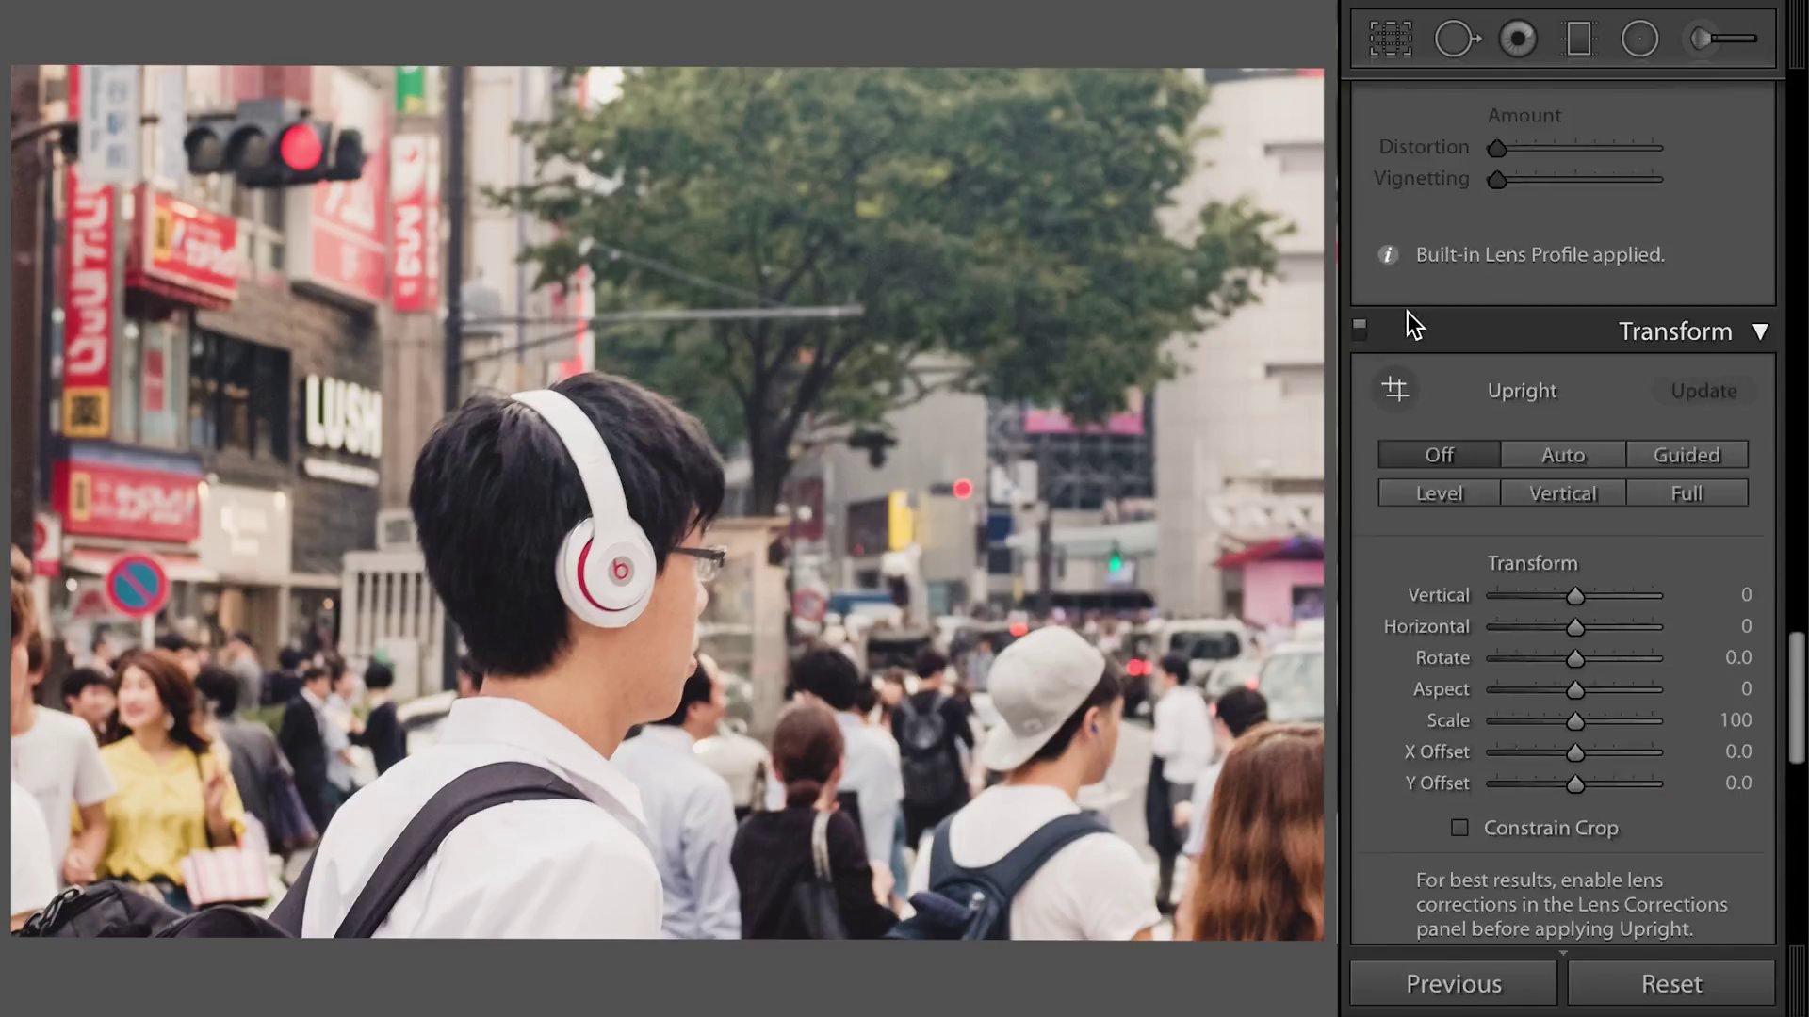
pyautogui.scroll(5, 1407, 316)
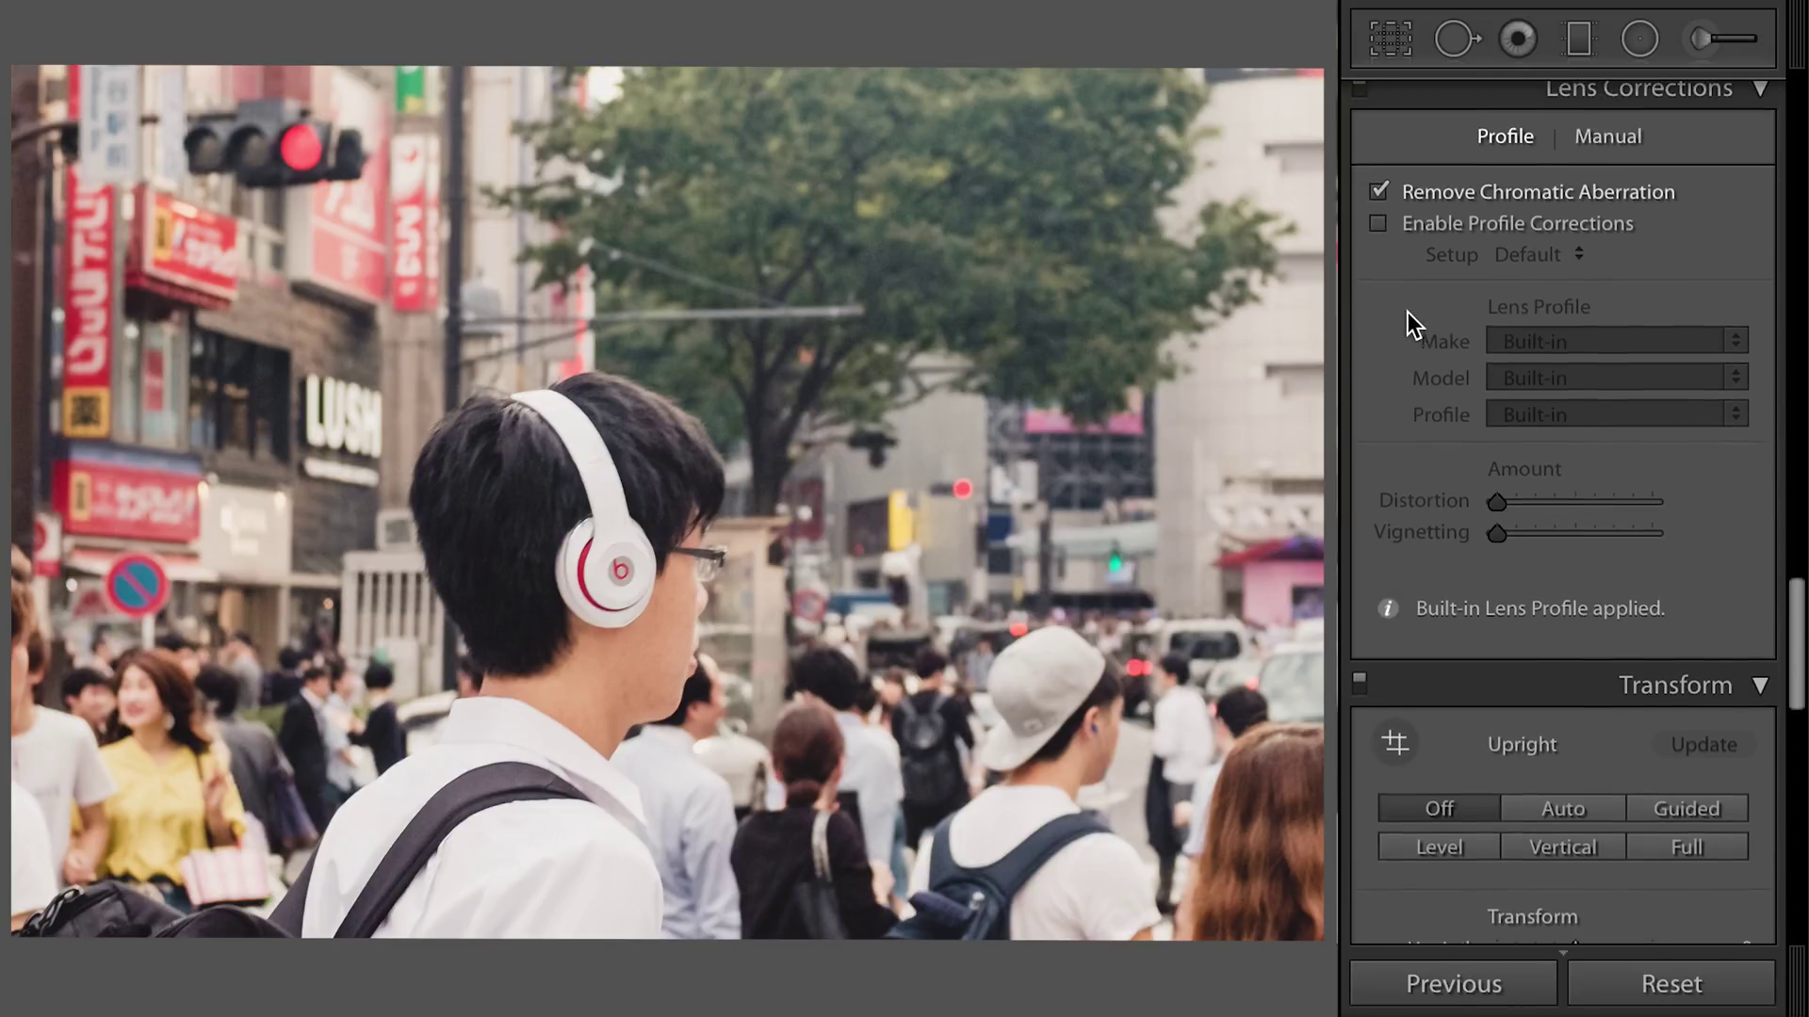
pyautogui.scroll(4, 1407, 312)
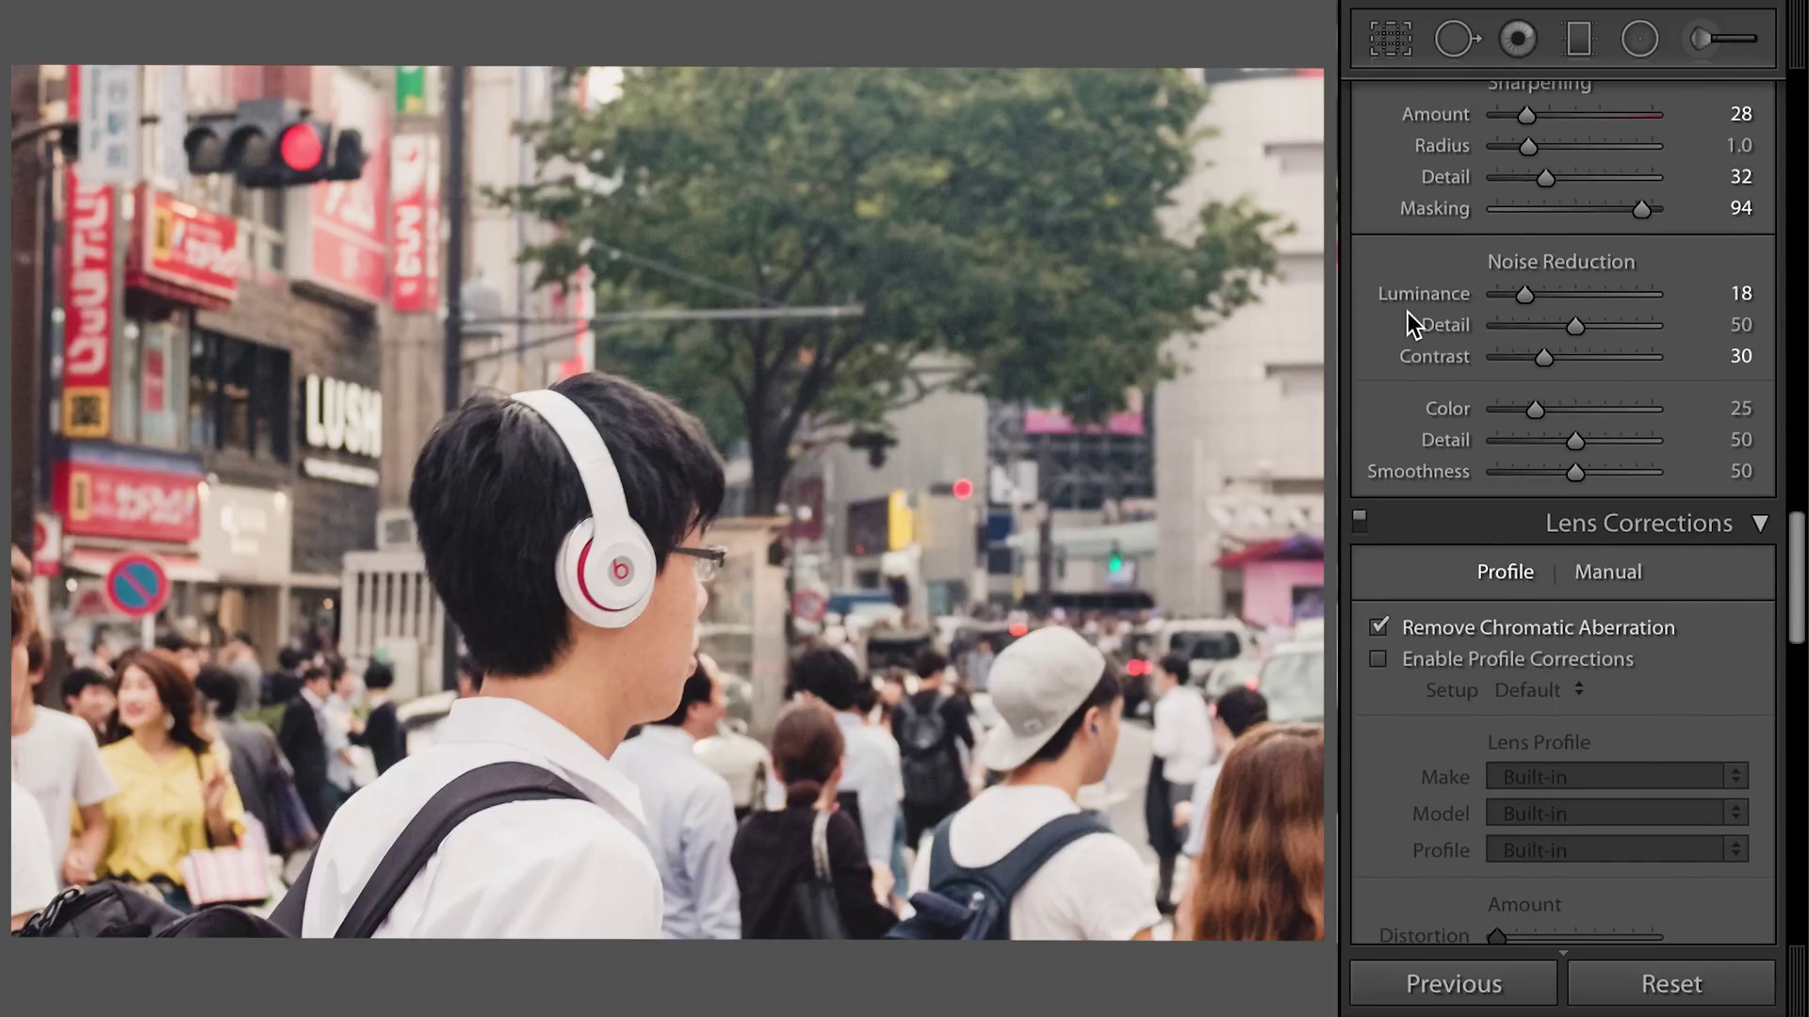
pyautogui.click(728, 629)
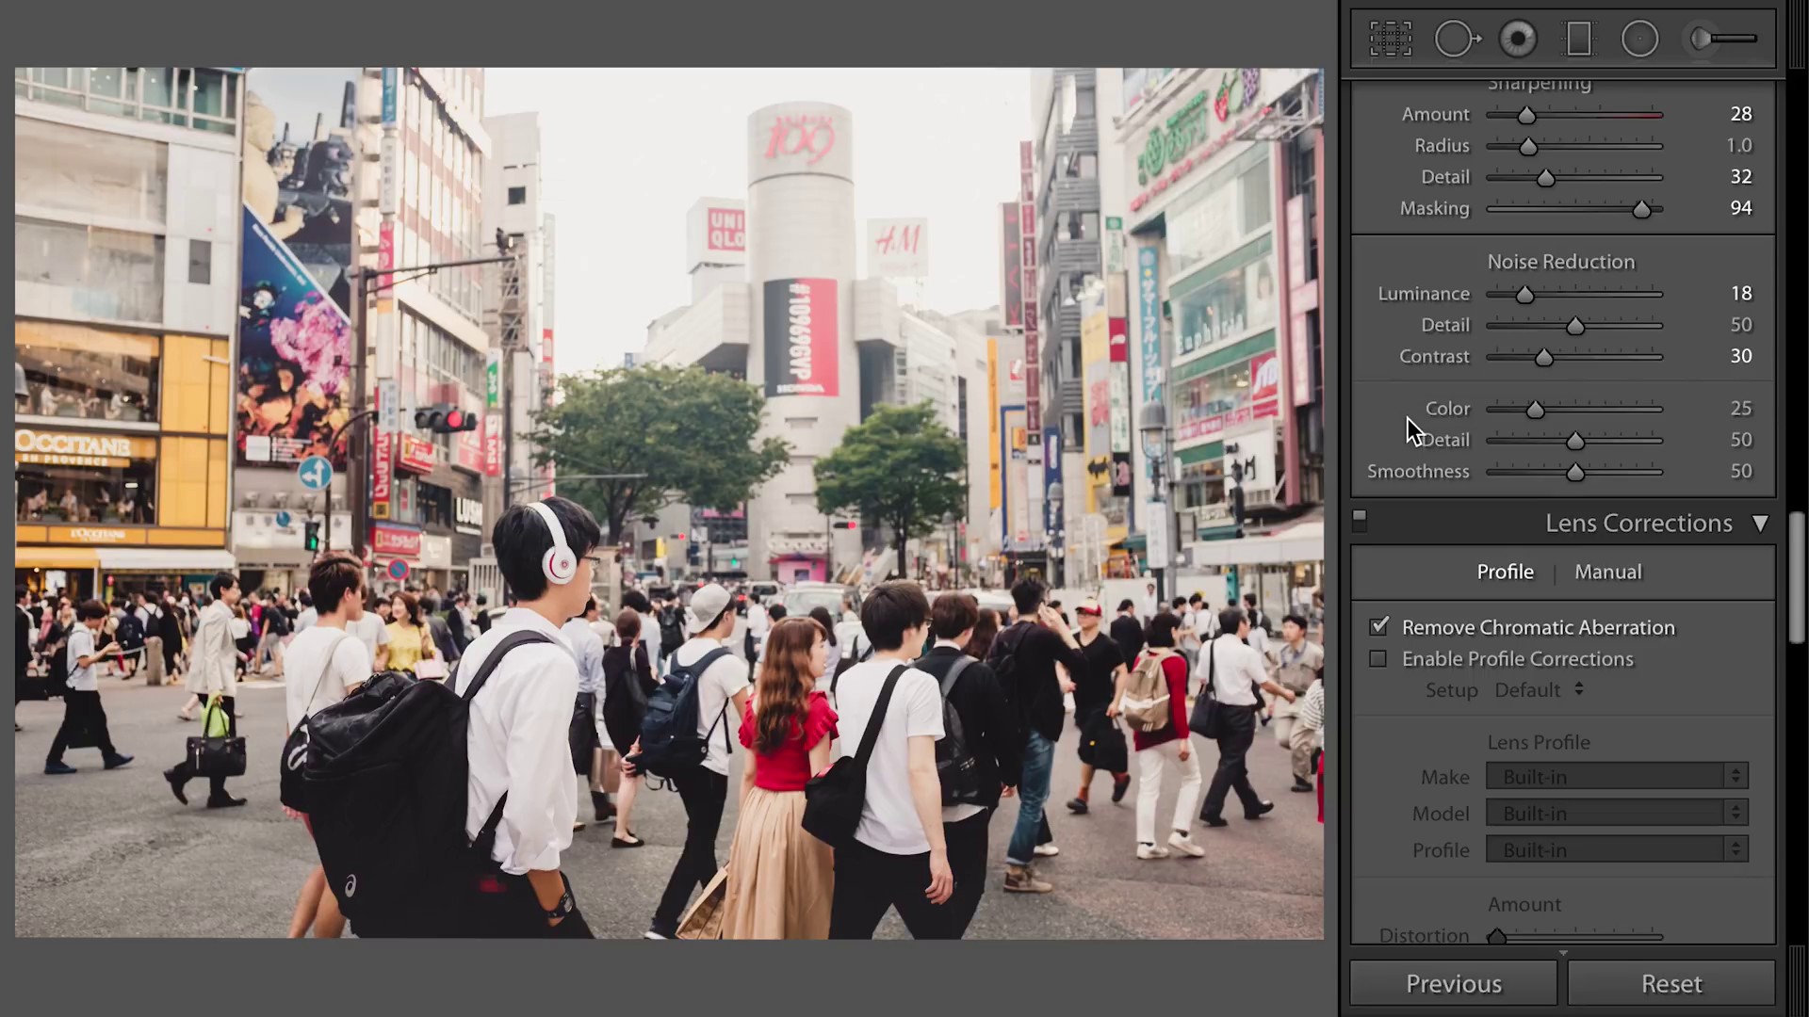
pyautogui.scroll(-3, 1408, 418)
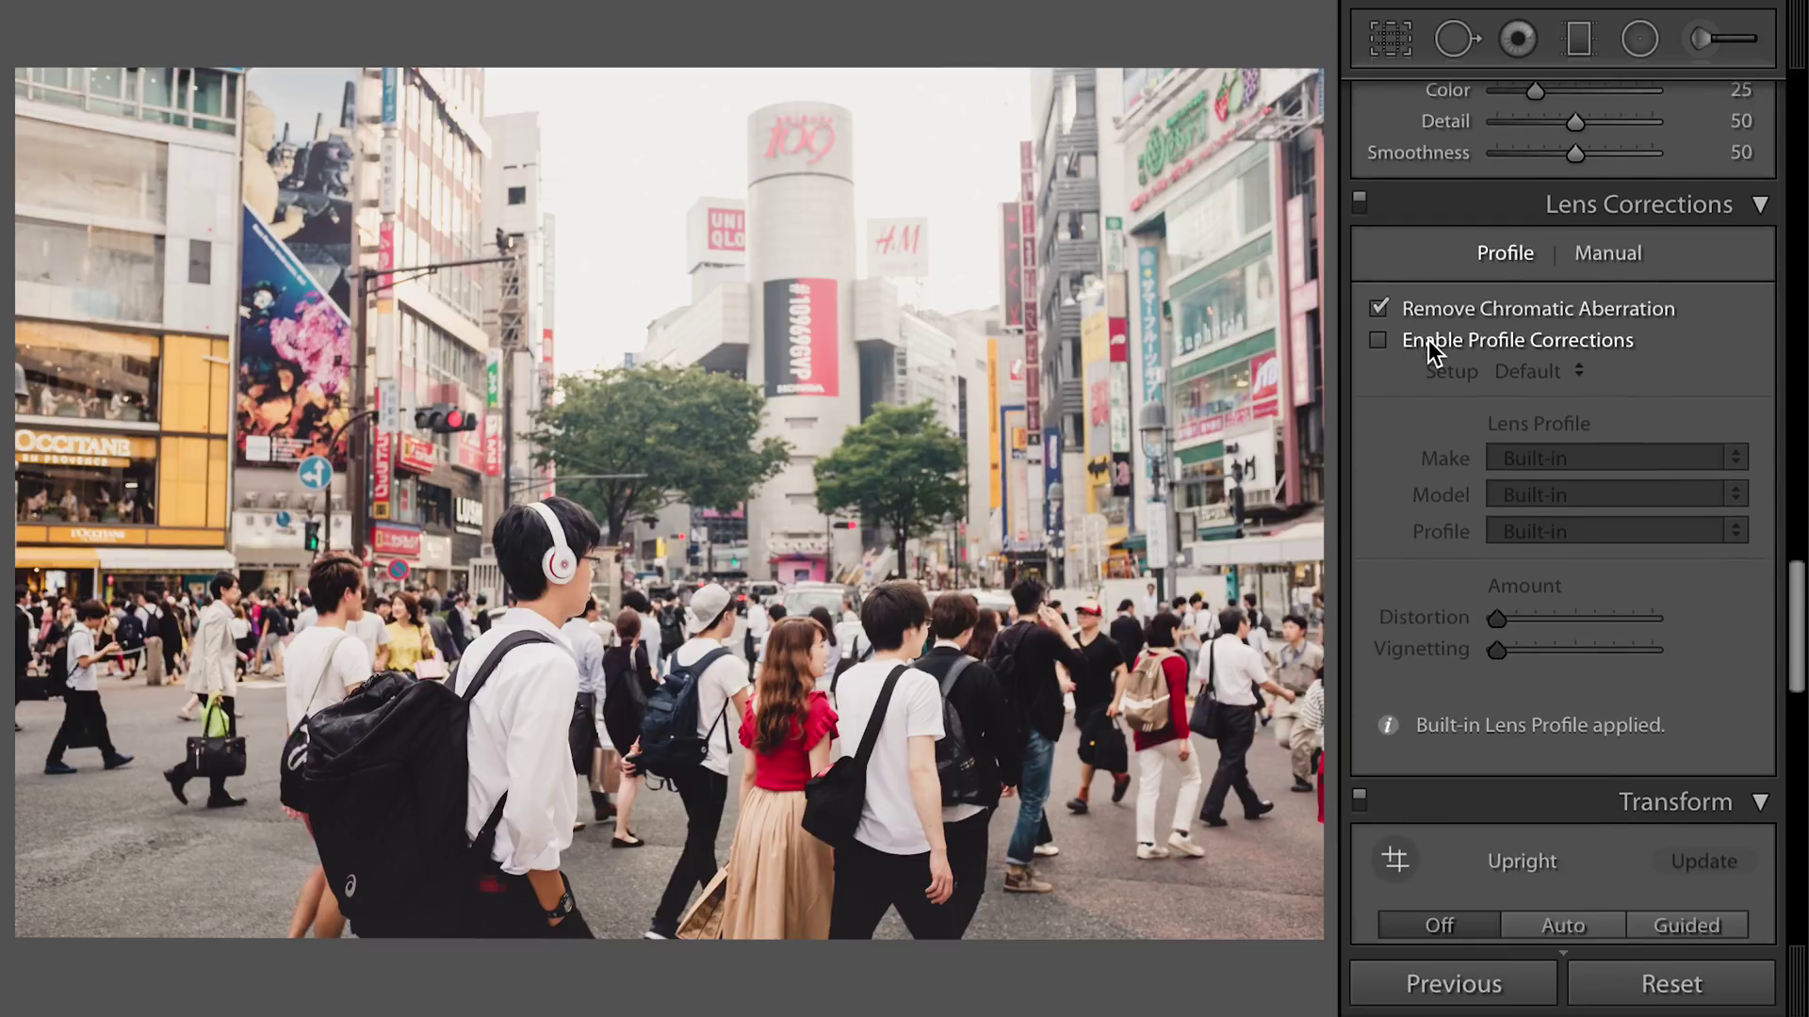
pyautogui.click(1411, 340)
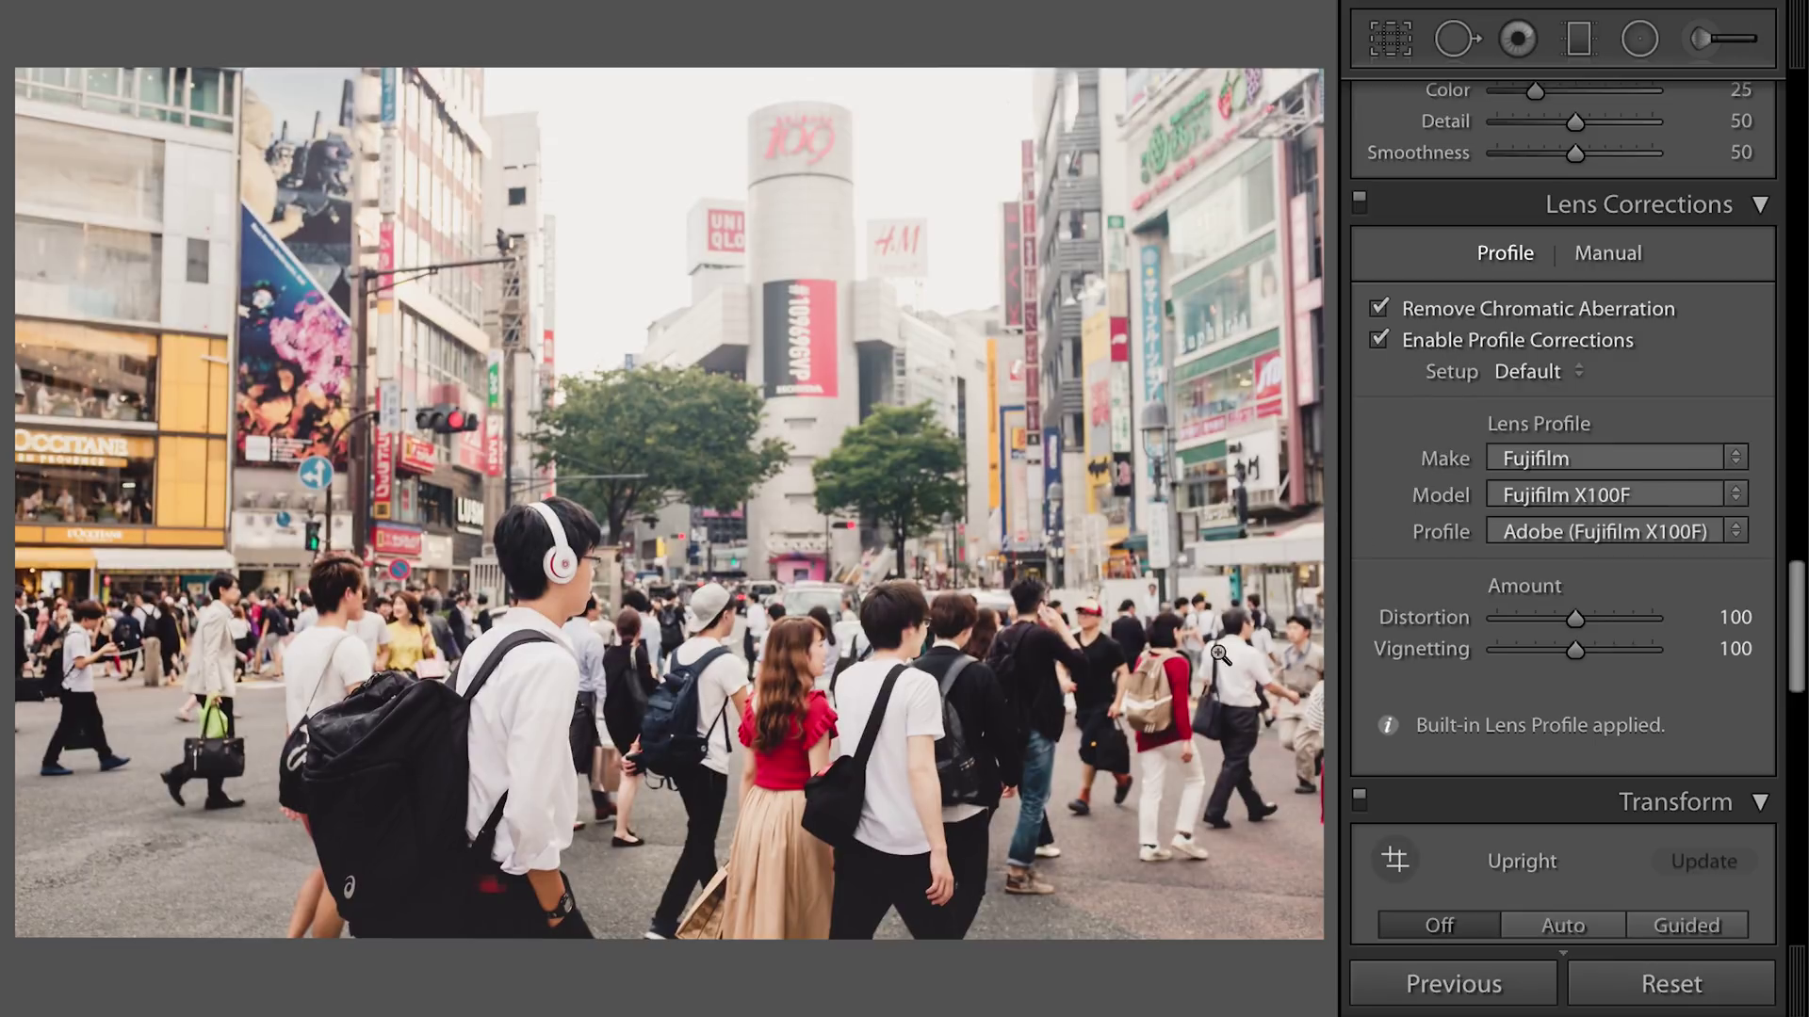
# - Cool the white balance by setting Temp to 5,818
pyautogui.scroll(-2, 1387, 439)
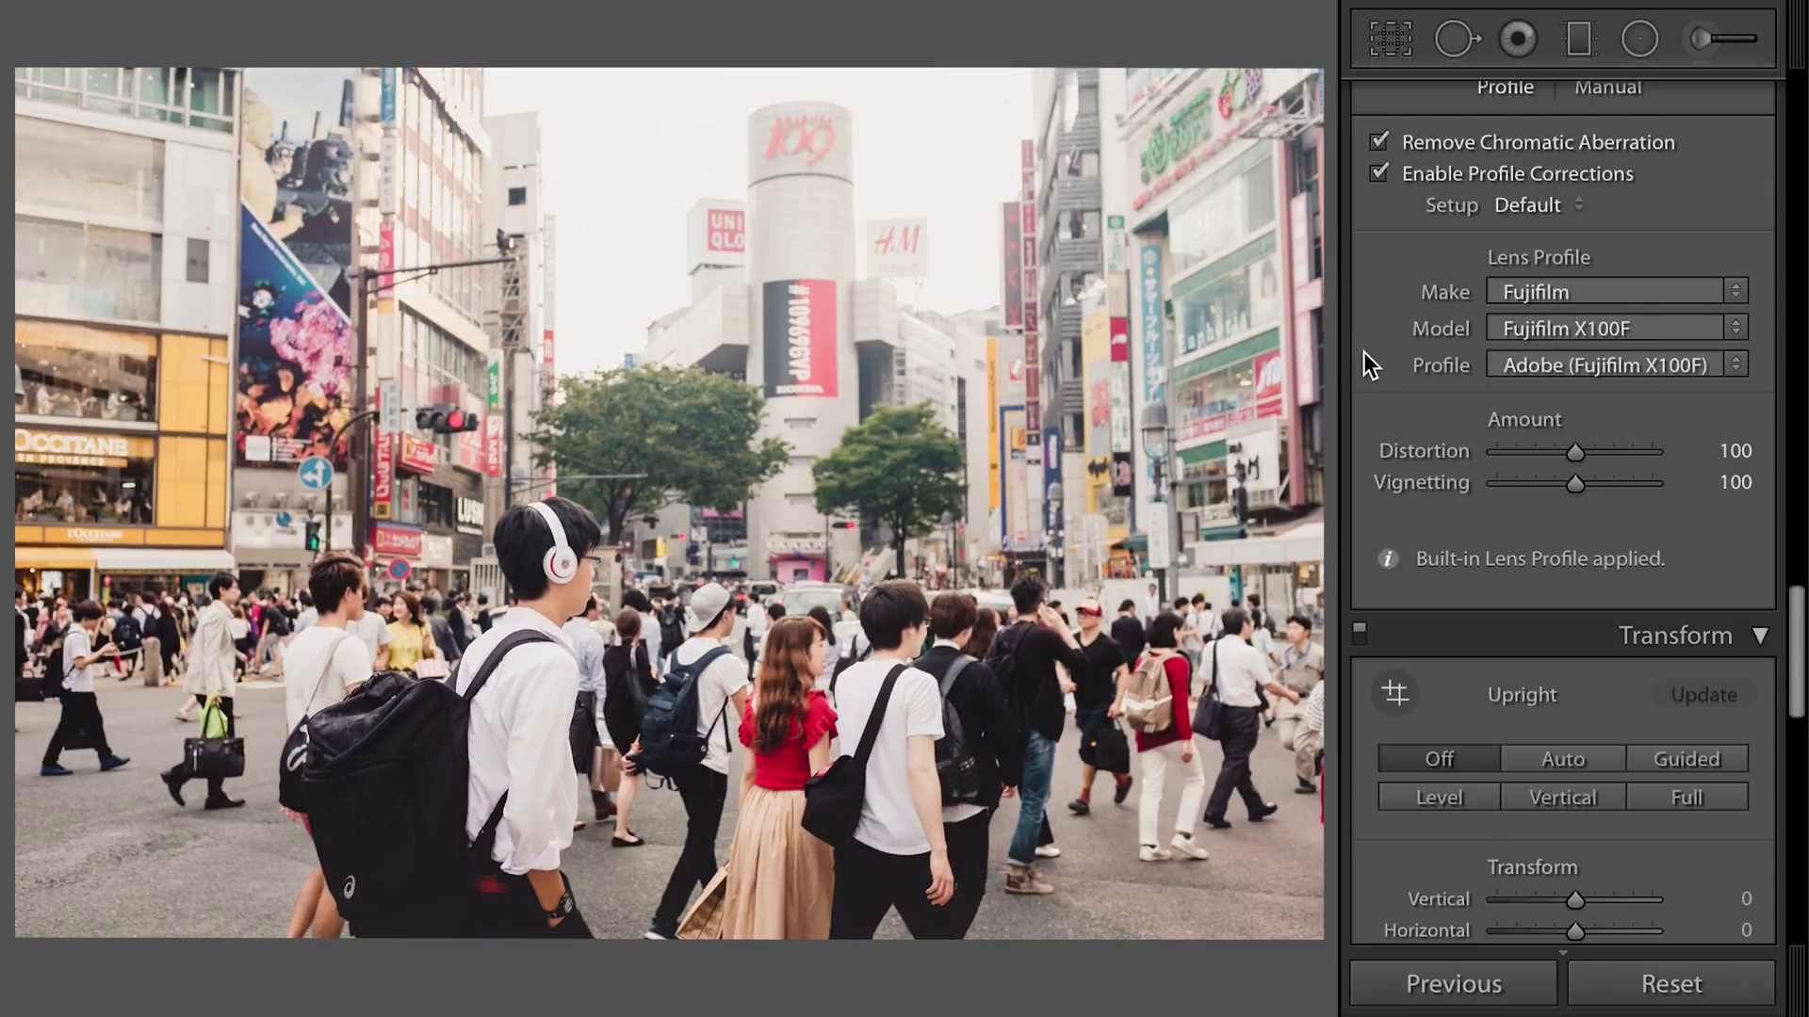
pyautogui.scroll(10, 1377, 352)
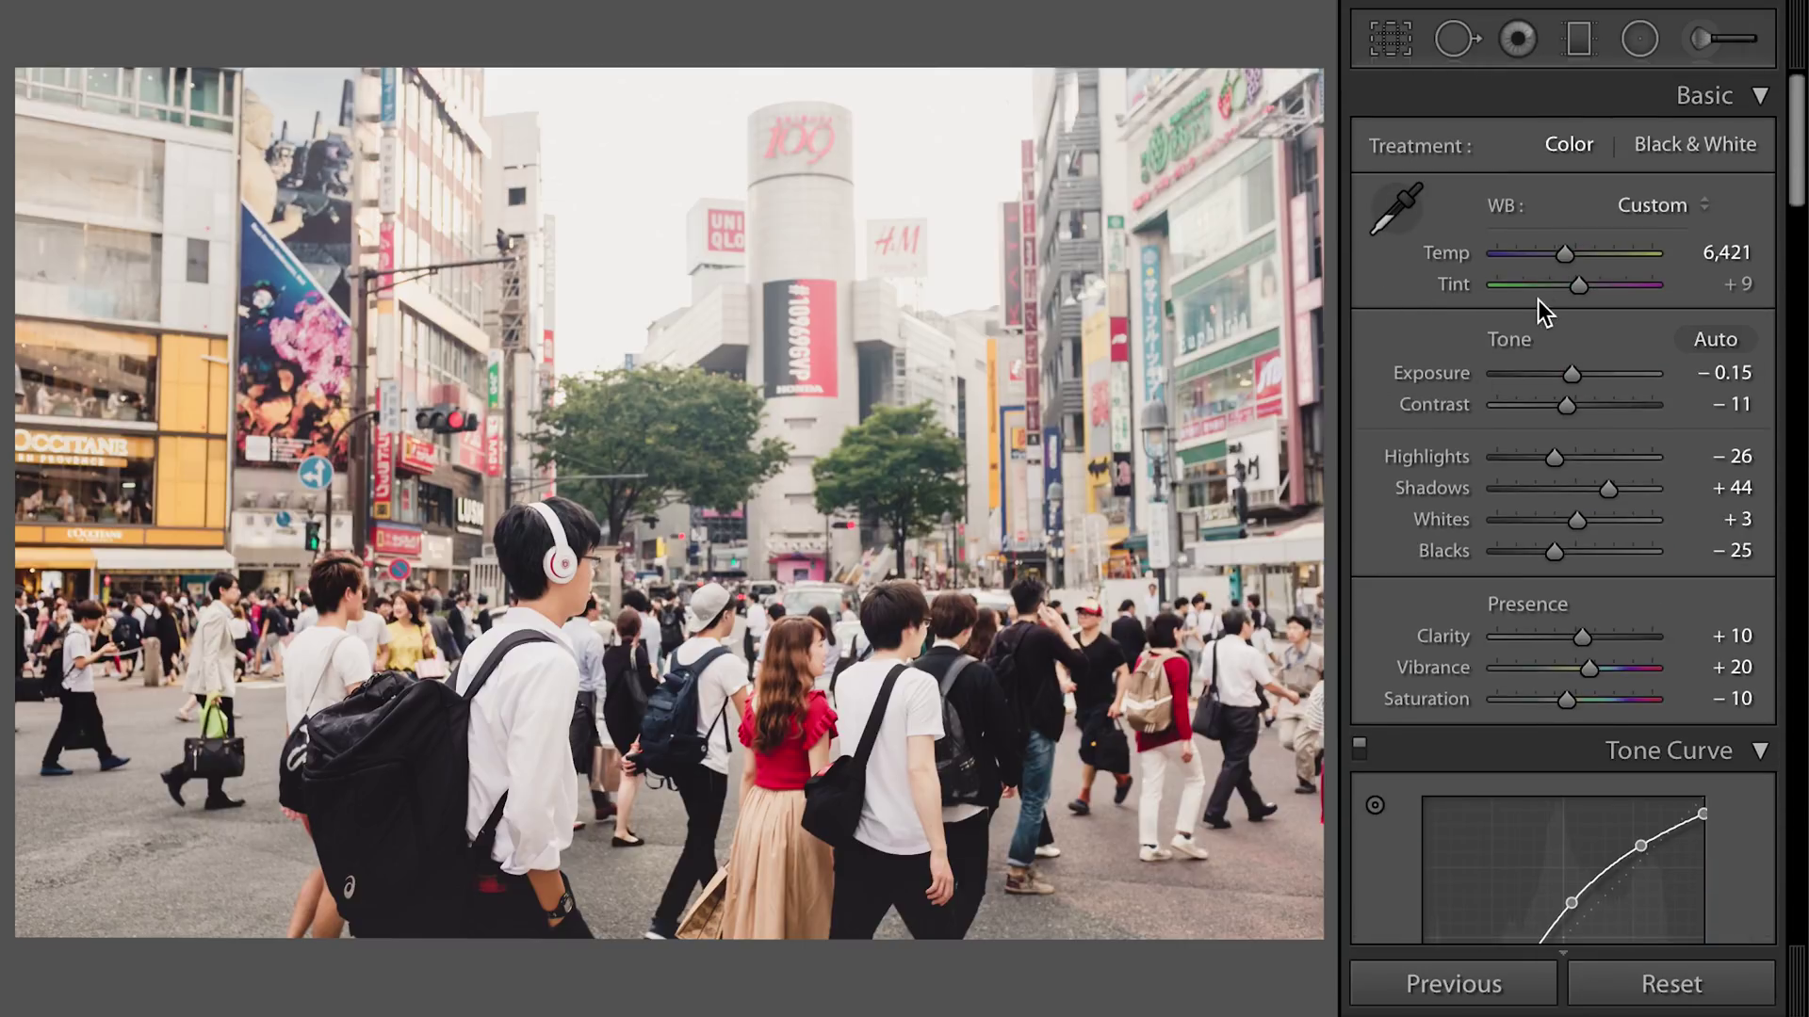
pyautogui.moveTo(1558, 250); pyautogui.dragTo(1558, 251)
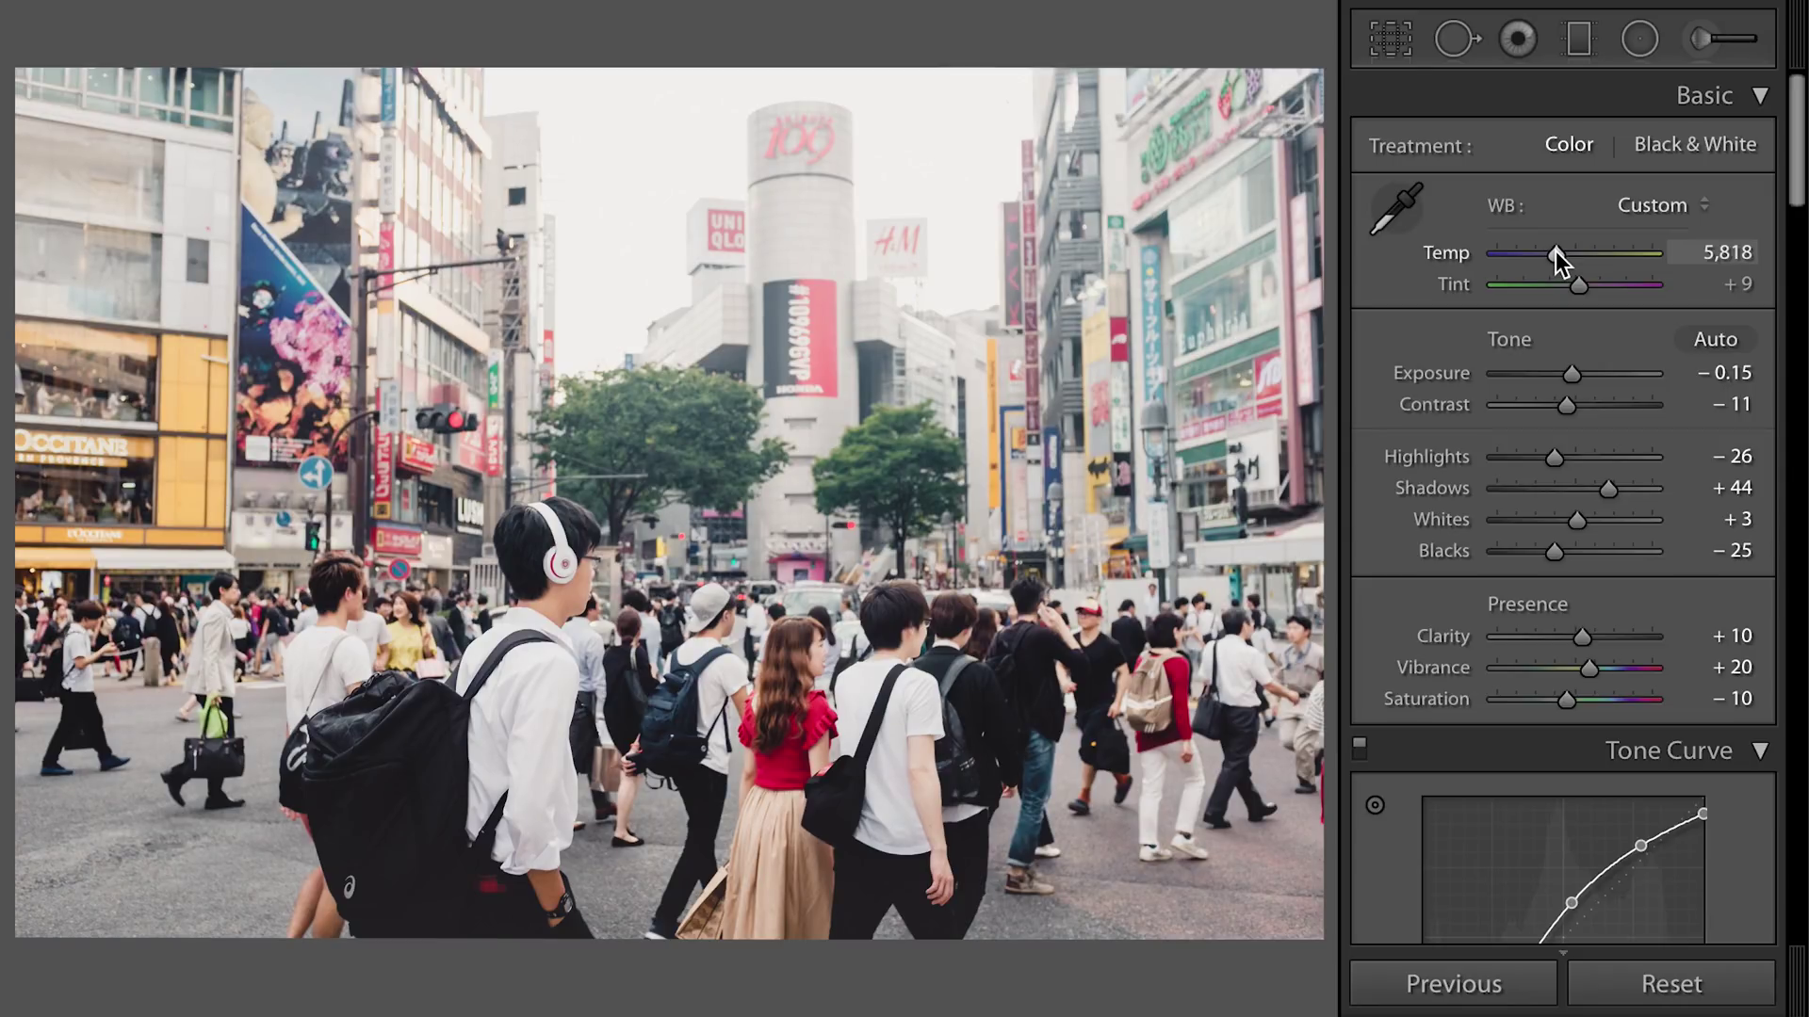
# - Correct the photo's perspective with Auto Upright and Constrain Crop enabled, setting the Vertical transform to −4
pyautogui.scroll(-3, 1382, 398)
pyautogui.scroll(-15, 1381, 398)
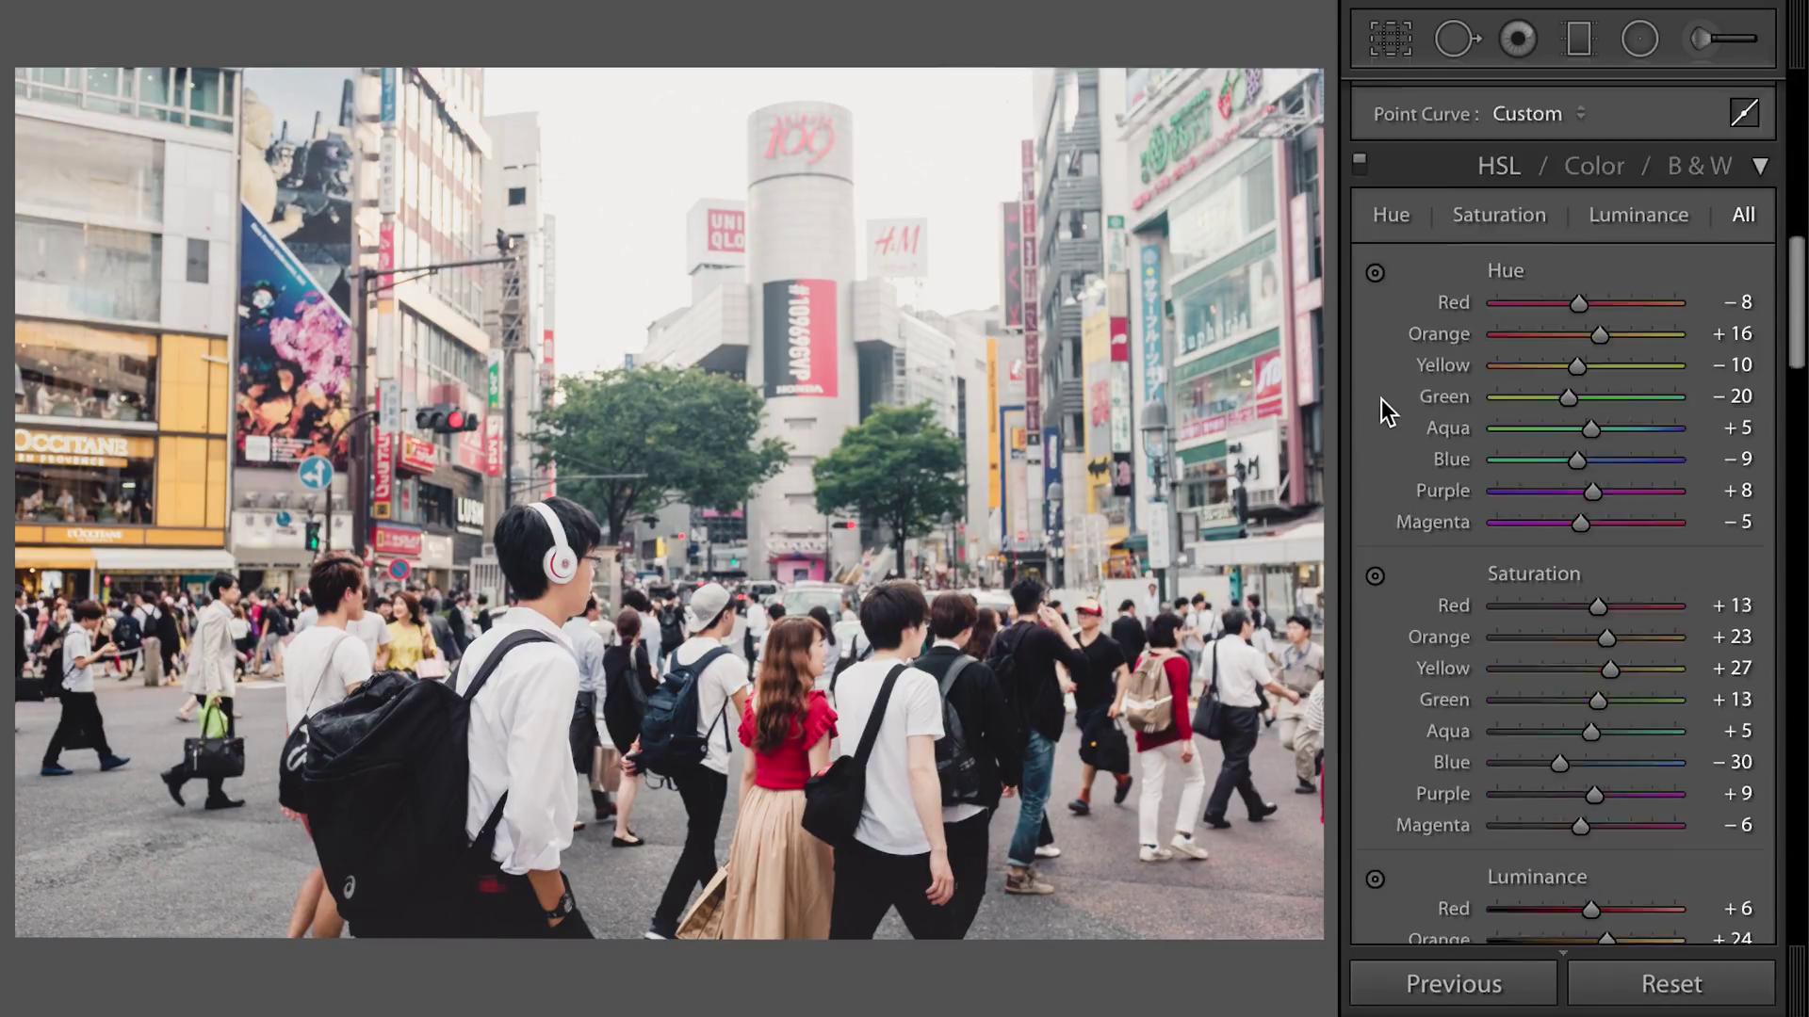
pyautogui.scroll(-3, 1381, 398)
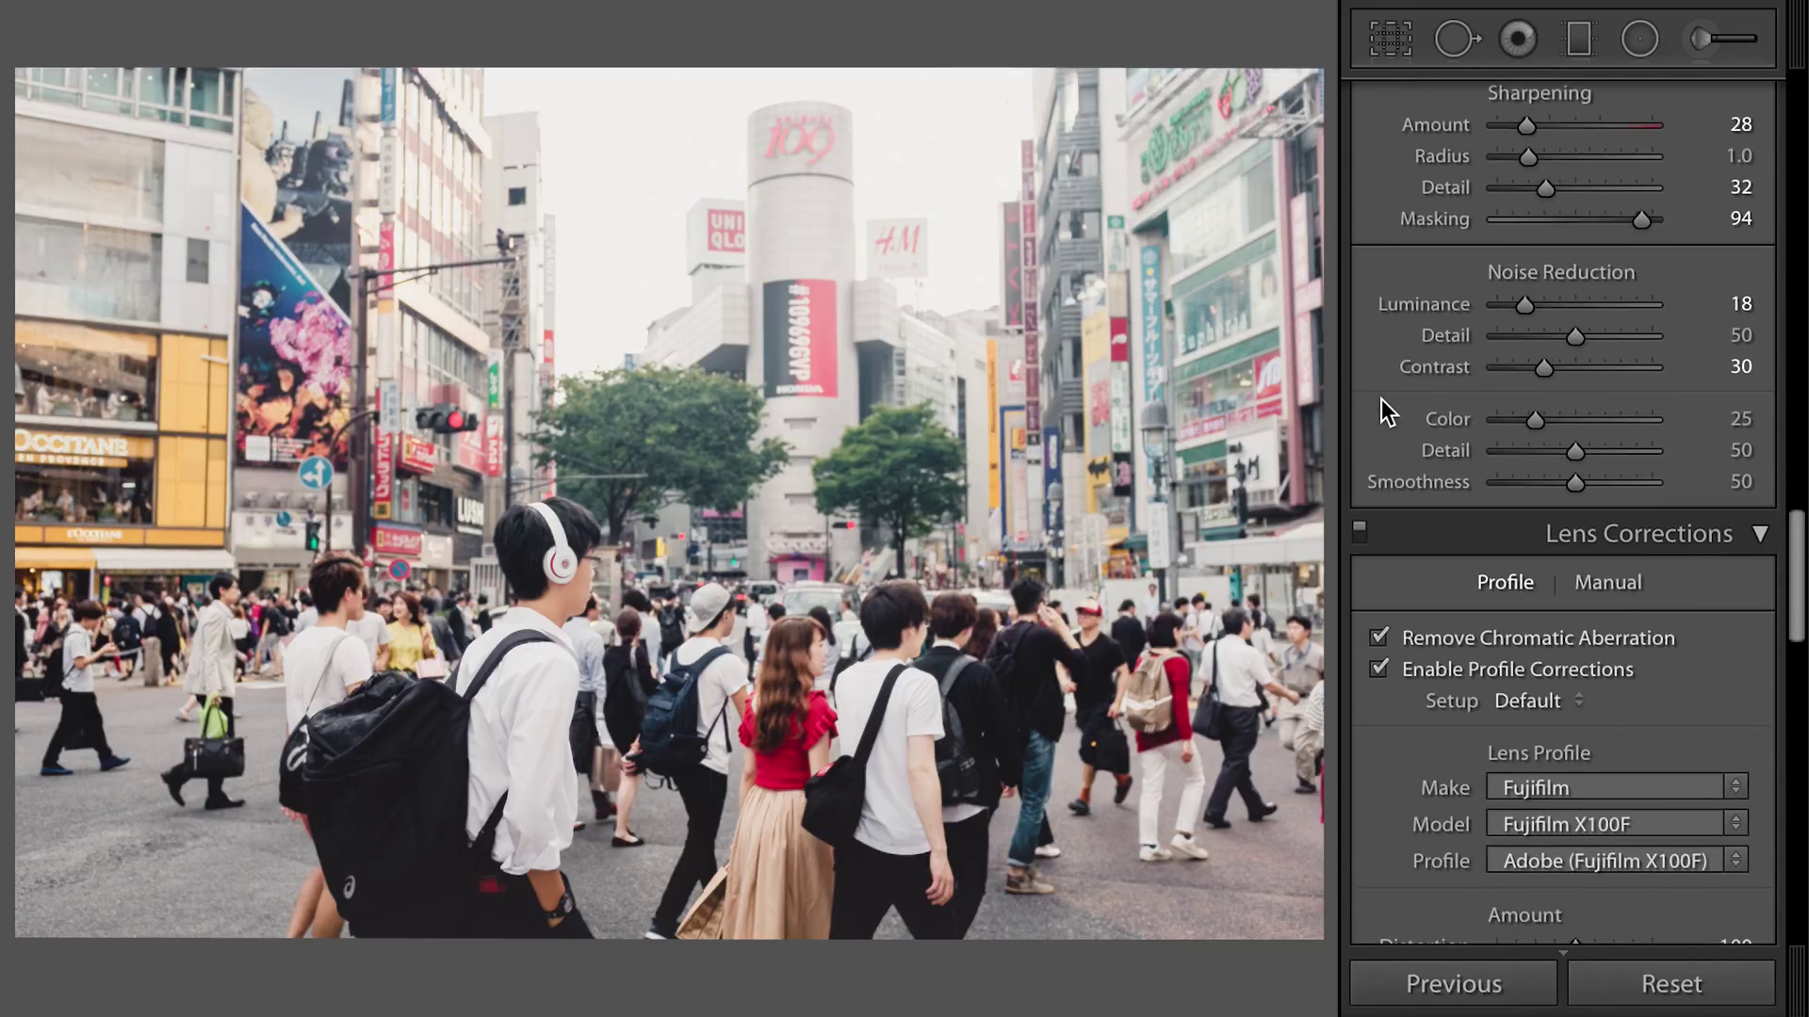
pyautogui.scroll(-5, 1388, 434)
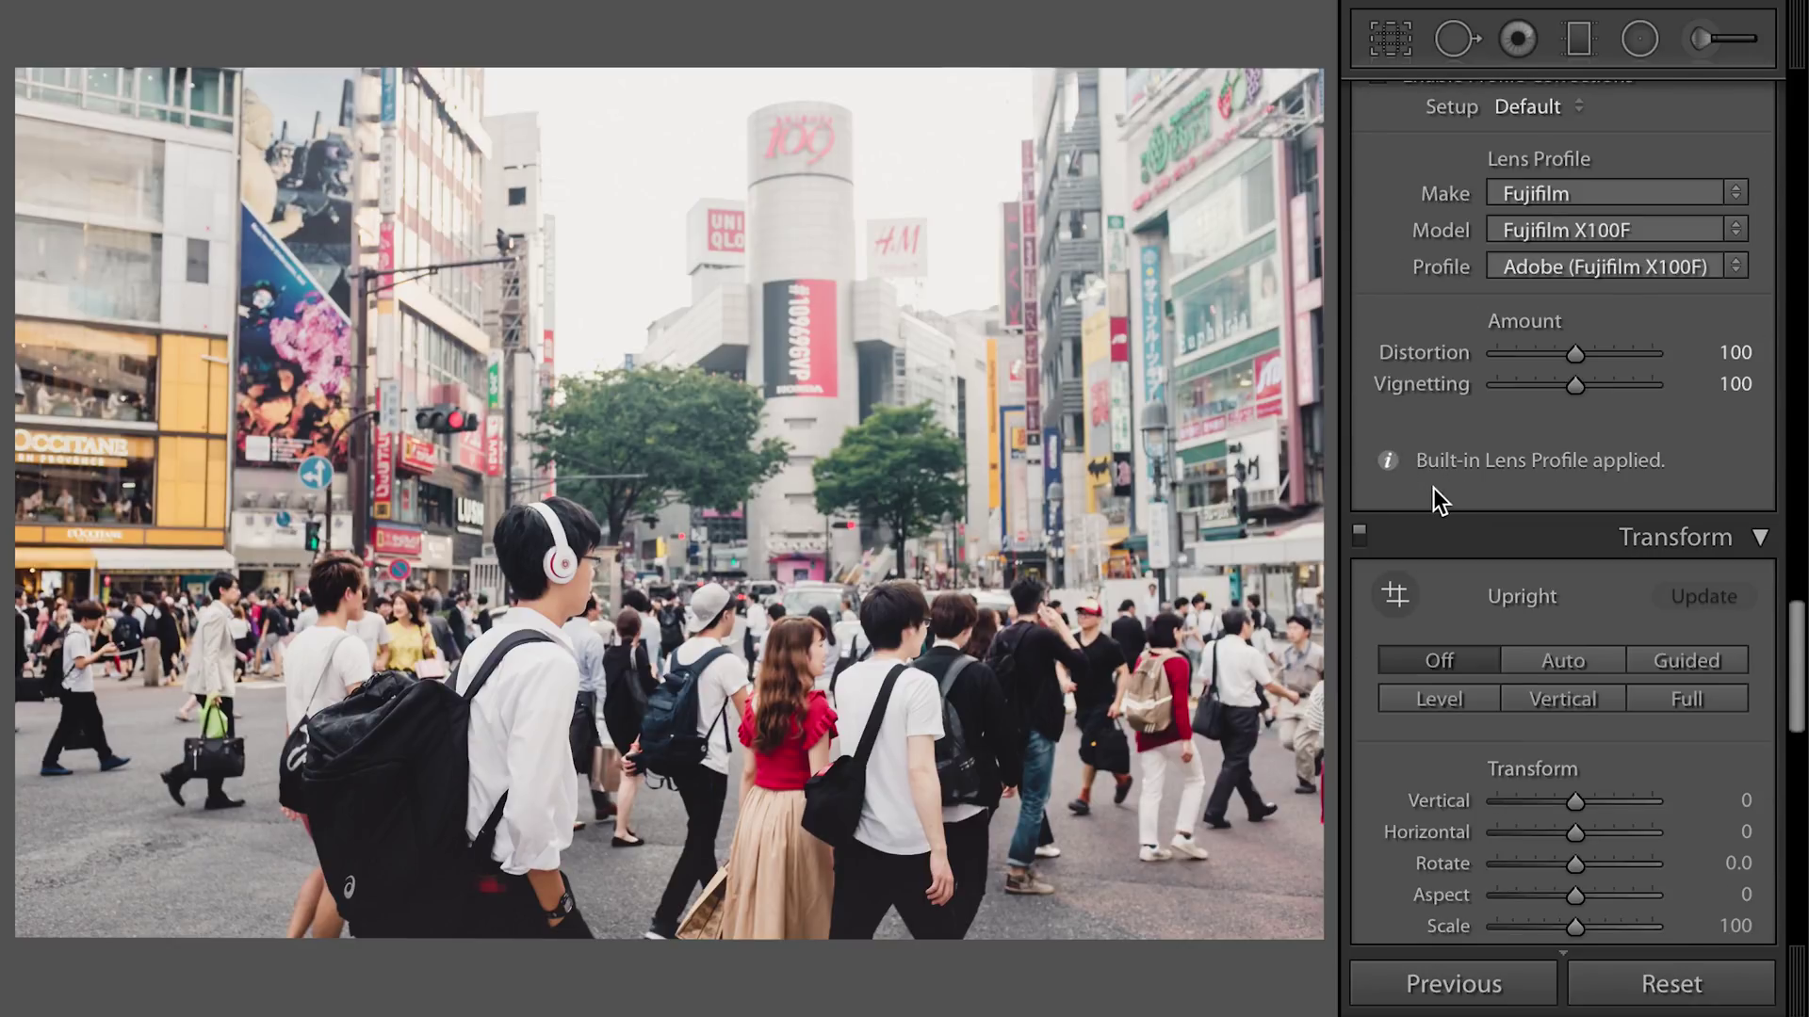
pyautogui.scroll(-2, 1433, 488)
pyautogui.scroll(3, 1433, 492)
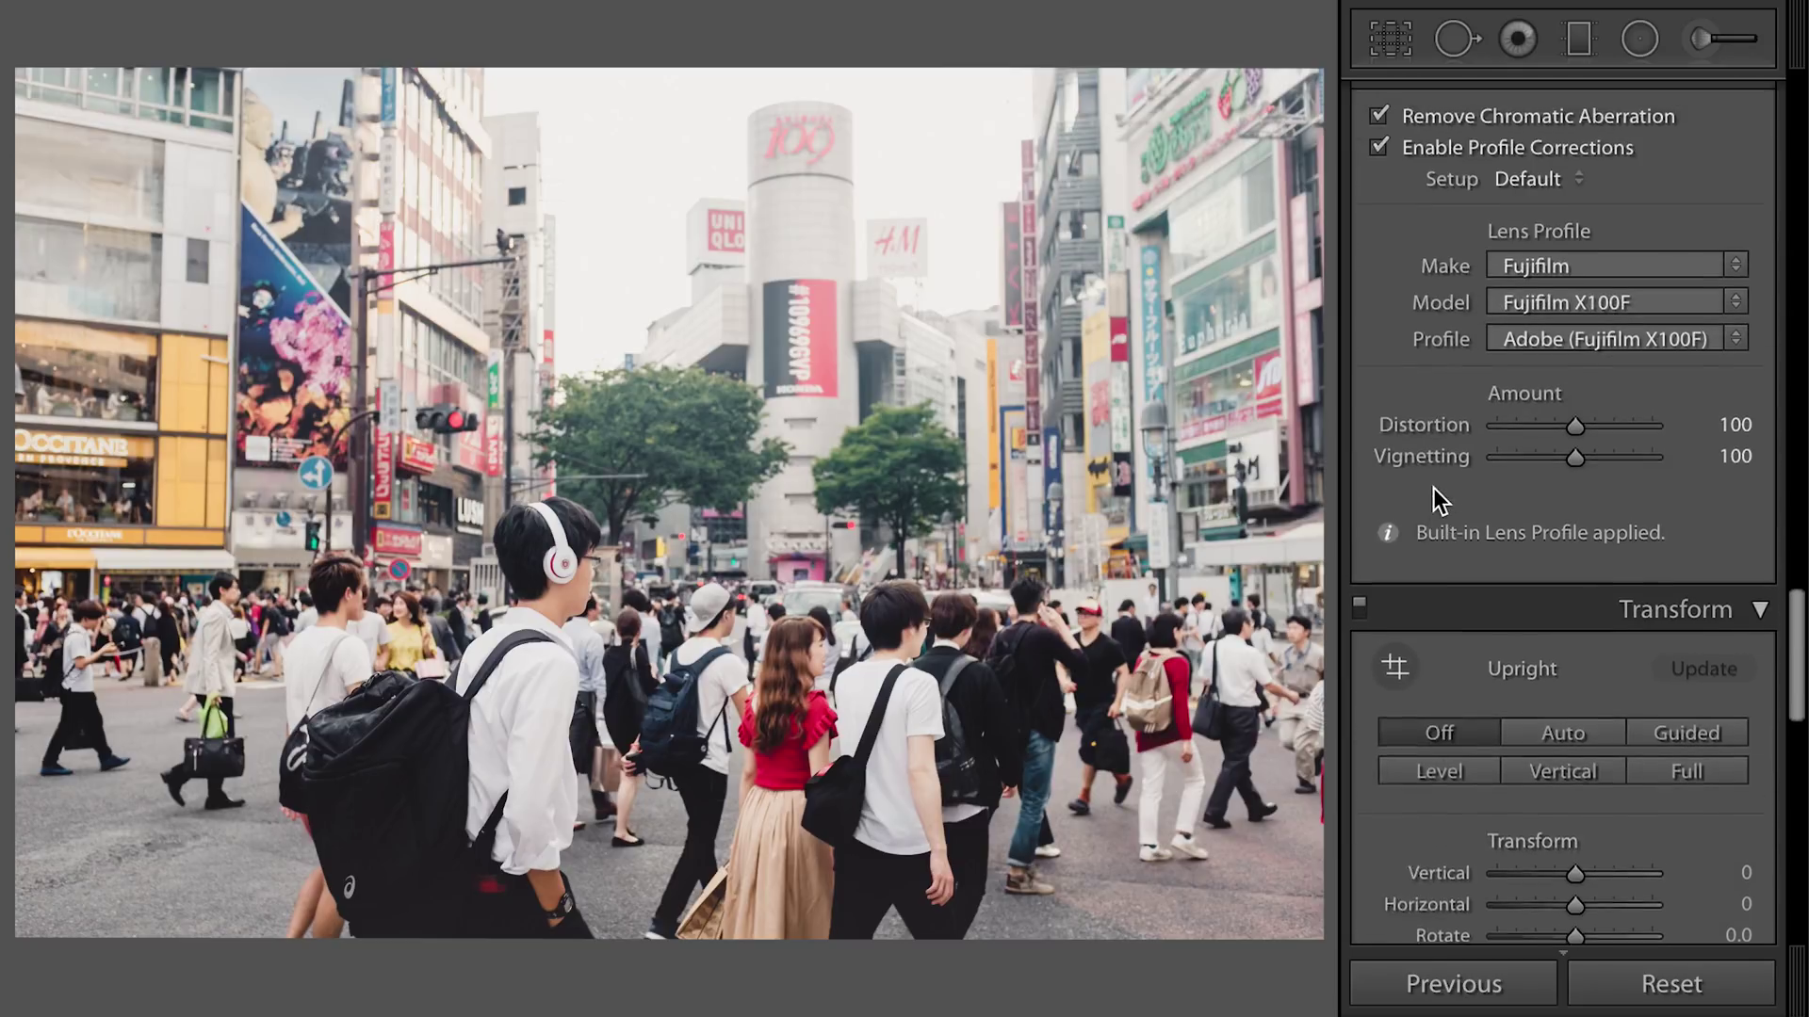
pyautogui.scroll(1, 1439, 502)
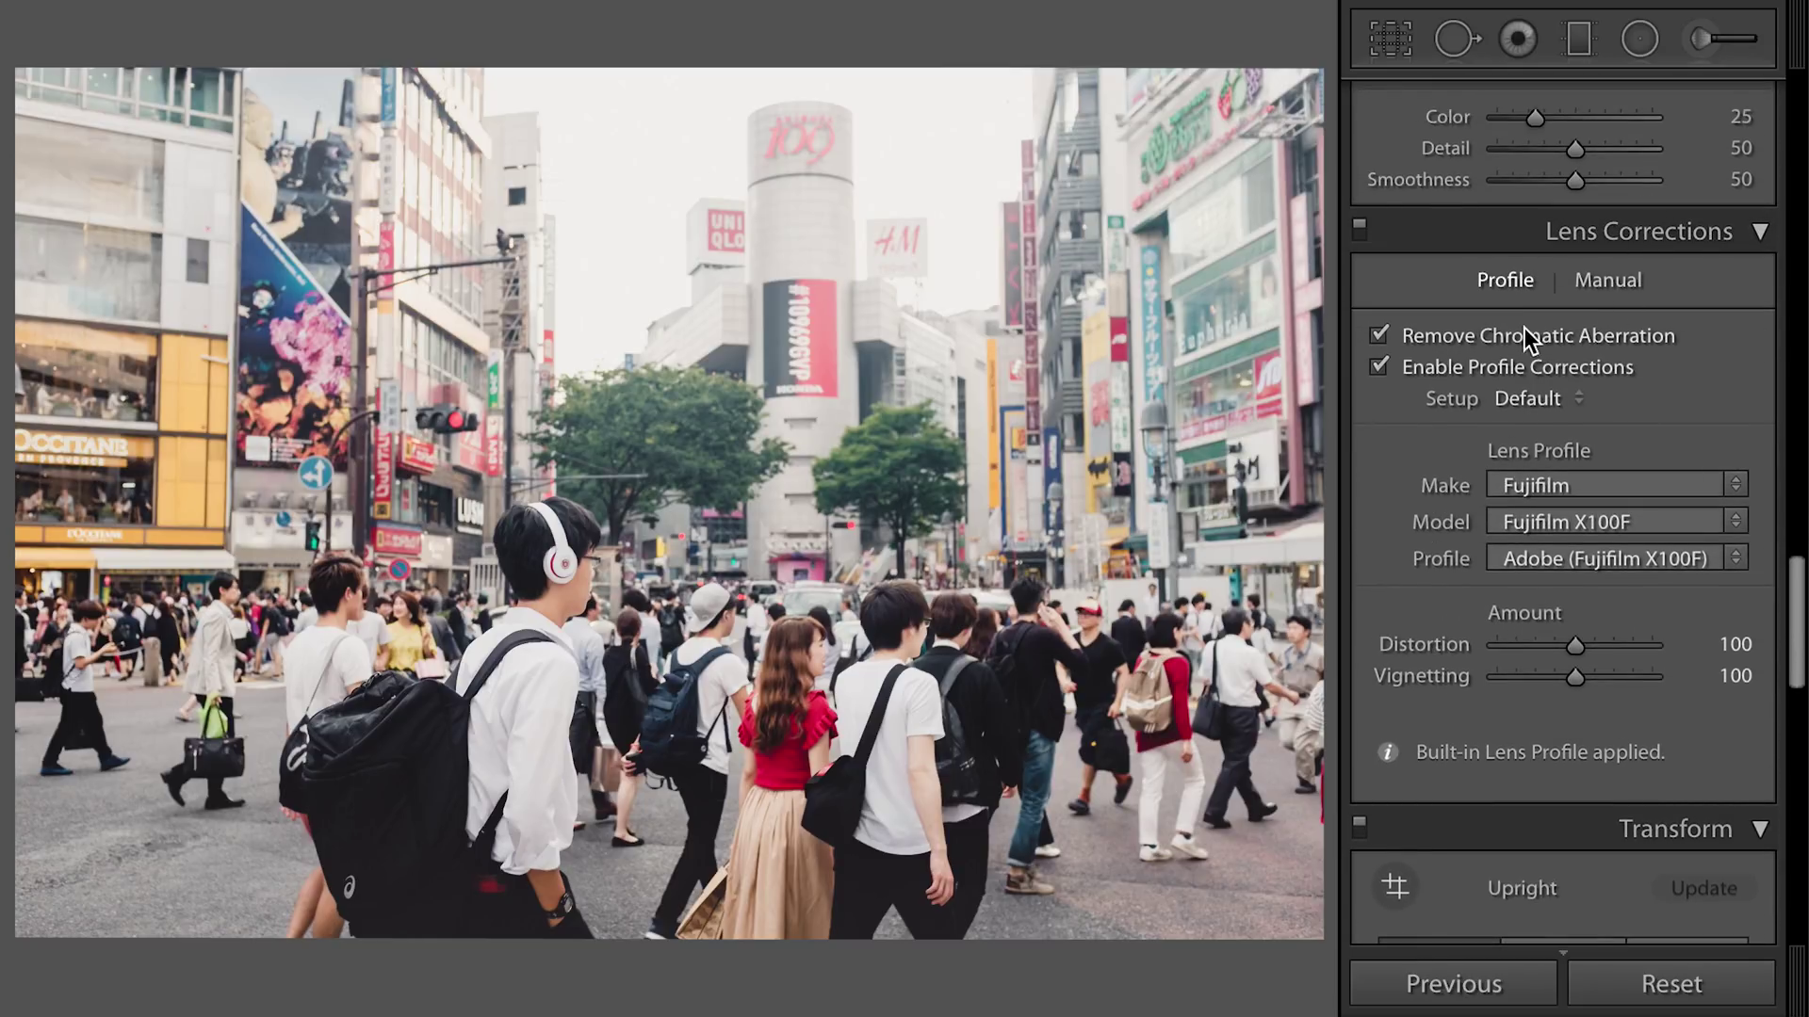
pyautogui.scroll(-4, 1417, 648)
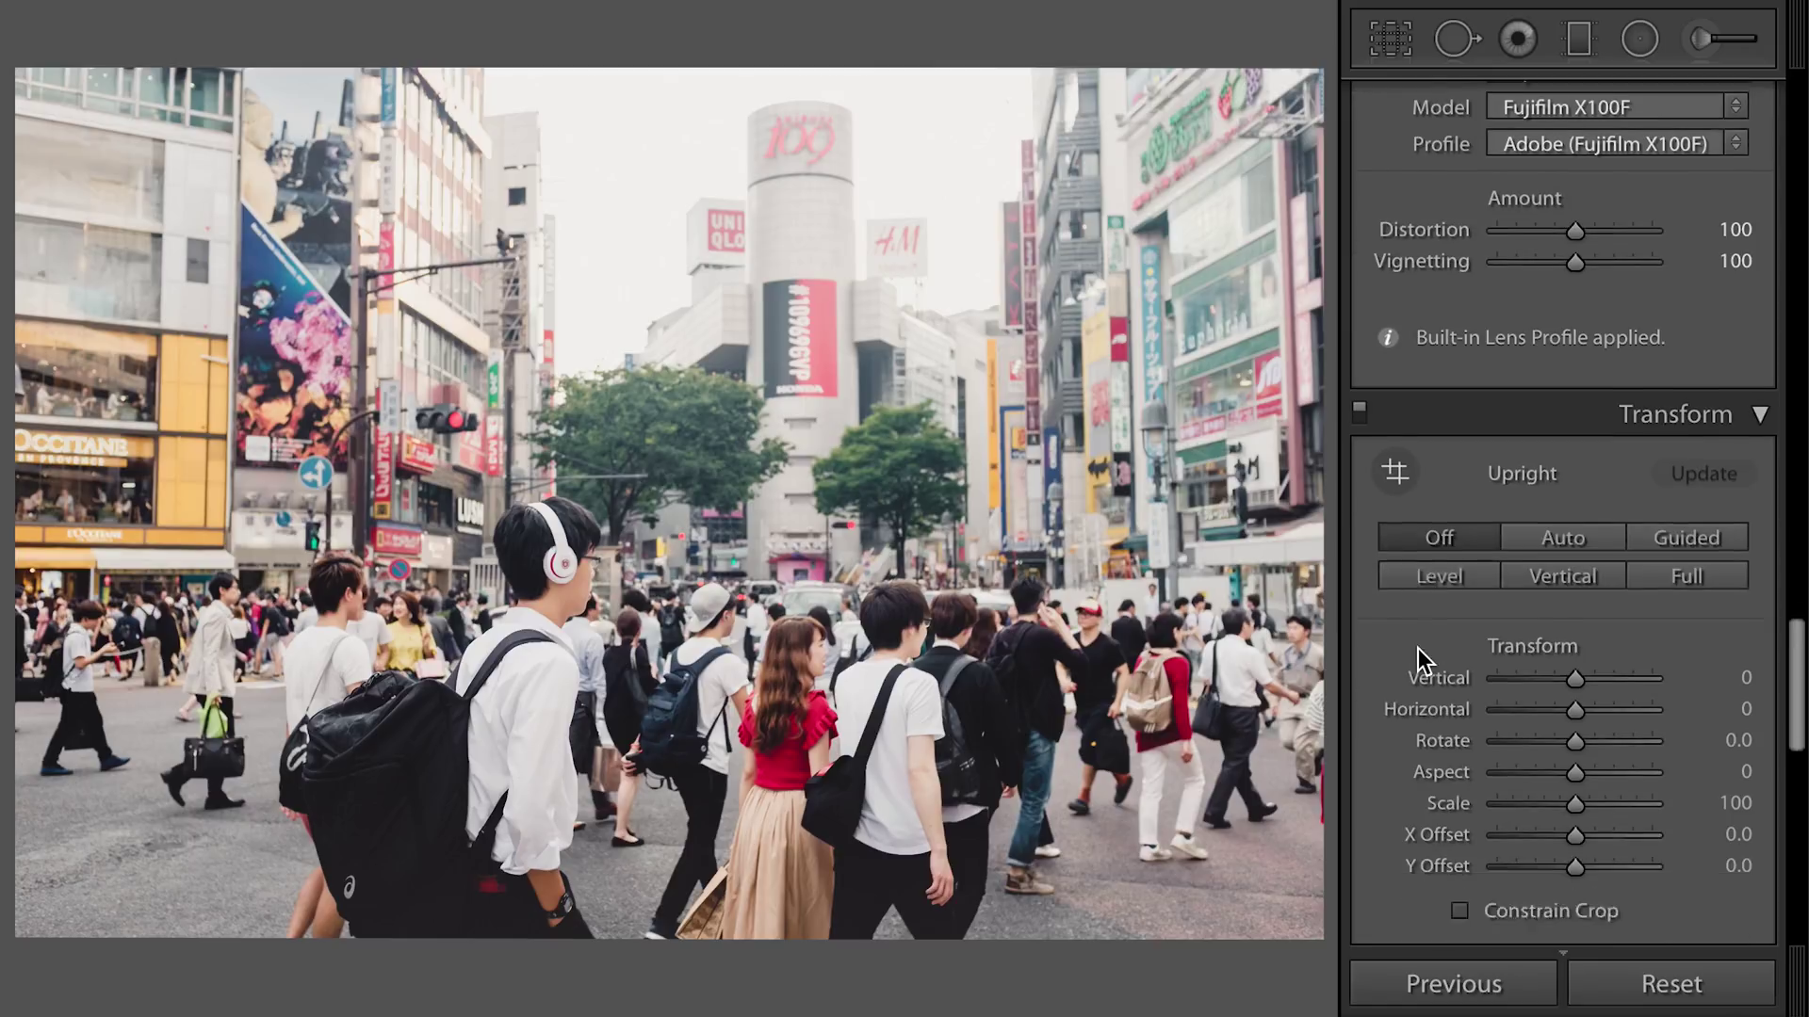
pyautogui.scroll(-1, 1400, 630)
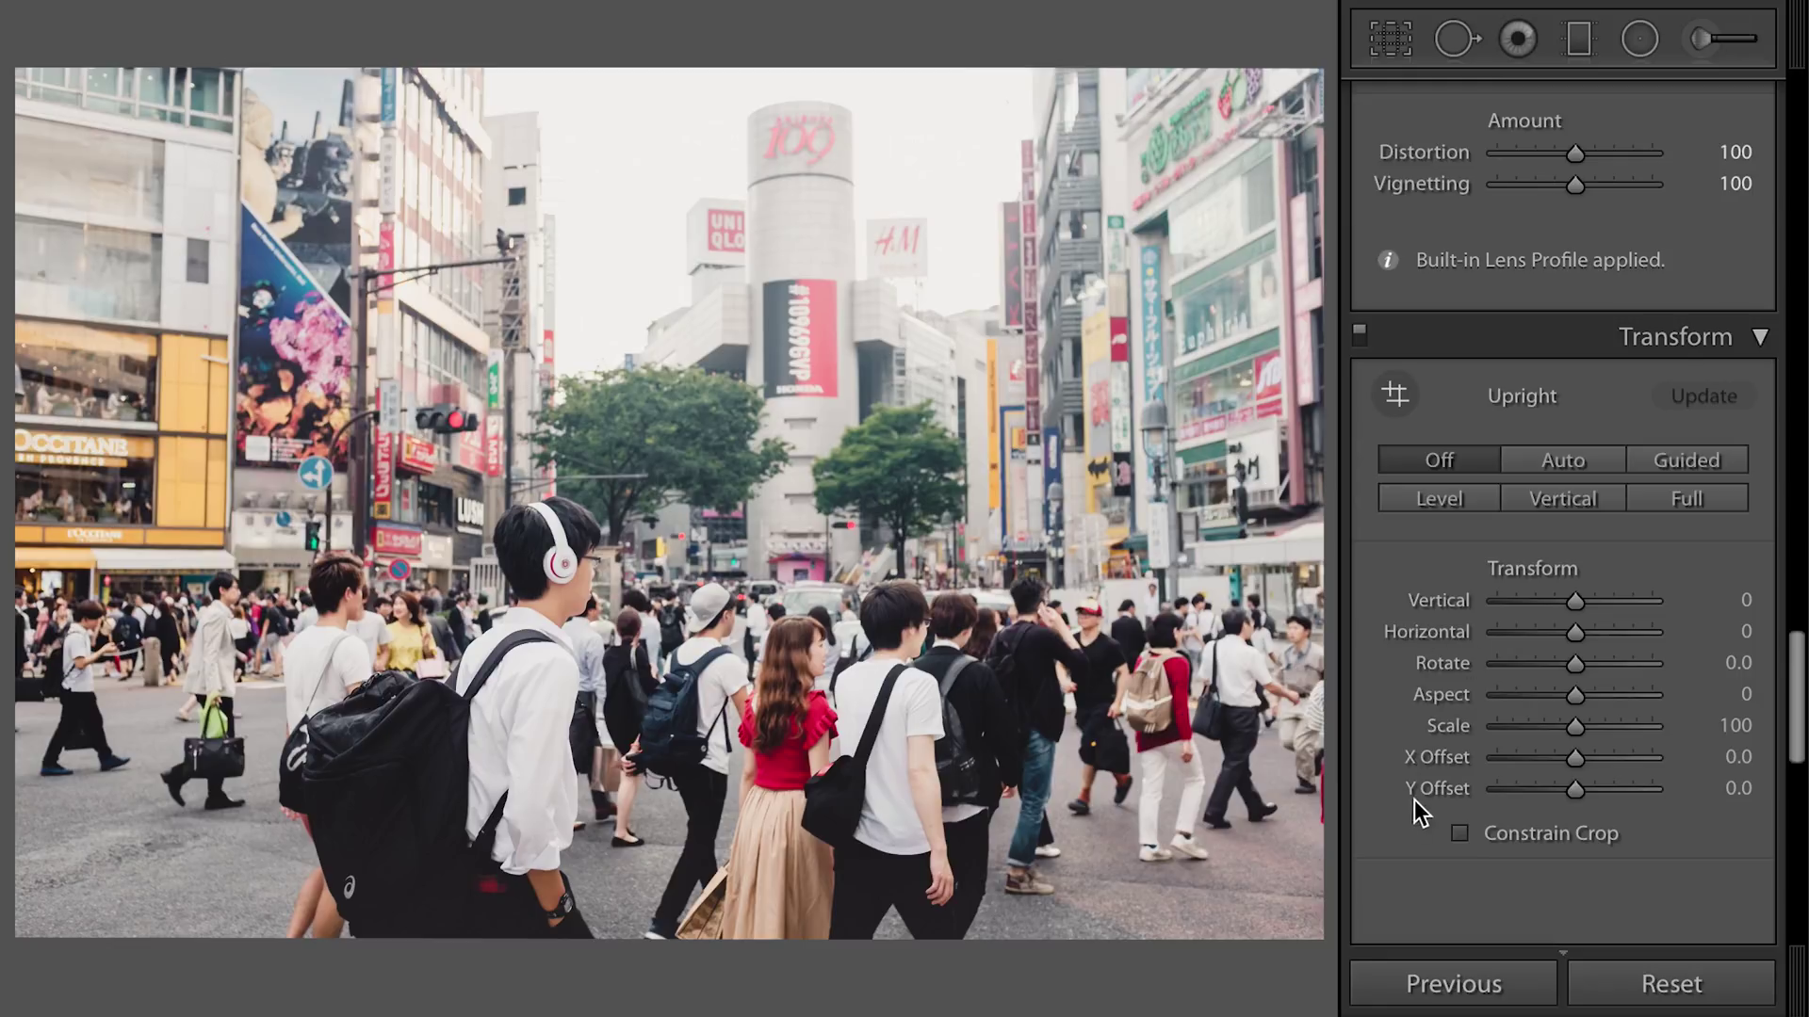
pyautogui.click(1507, 835)
pyautogui.click(1585, 463)
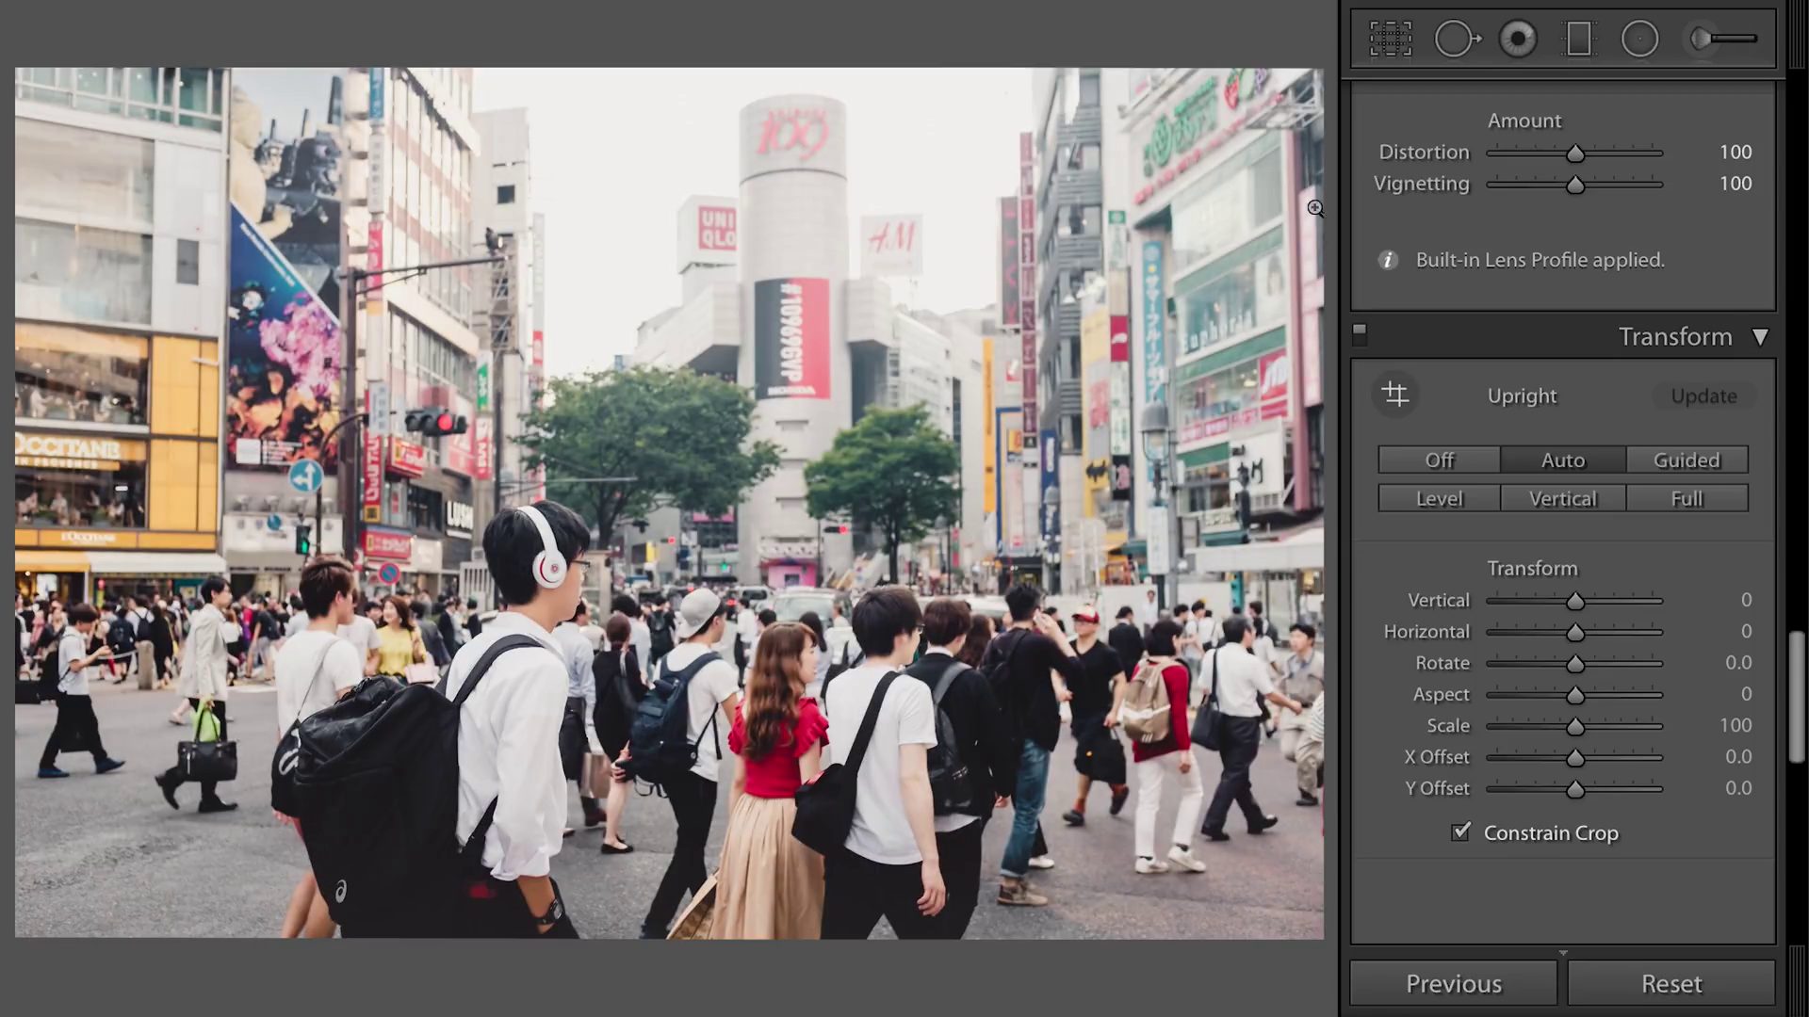
pyautogui.moveTo(1577, 600); pyautogui.dragTo(1568, 599)
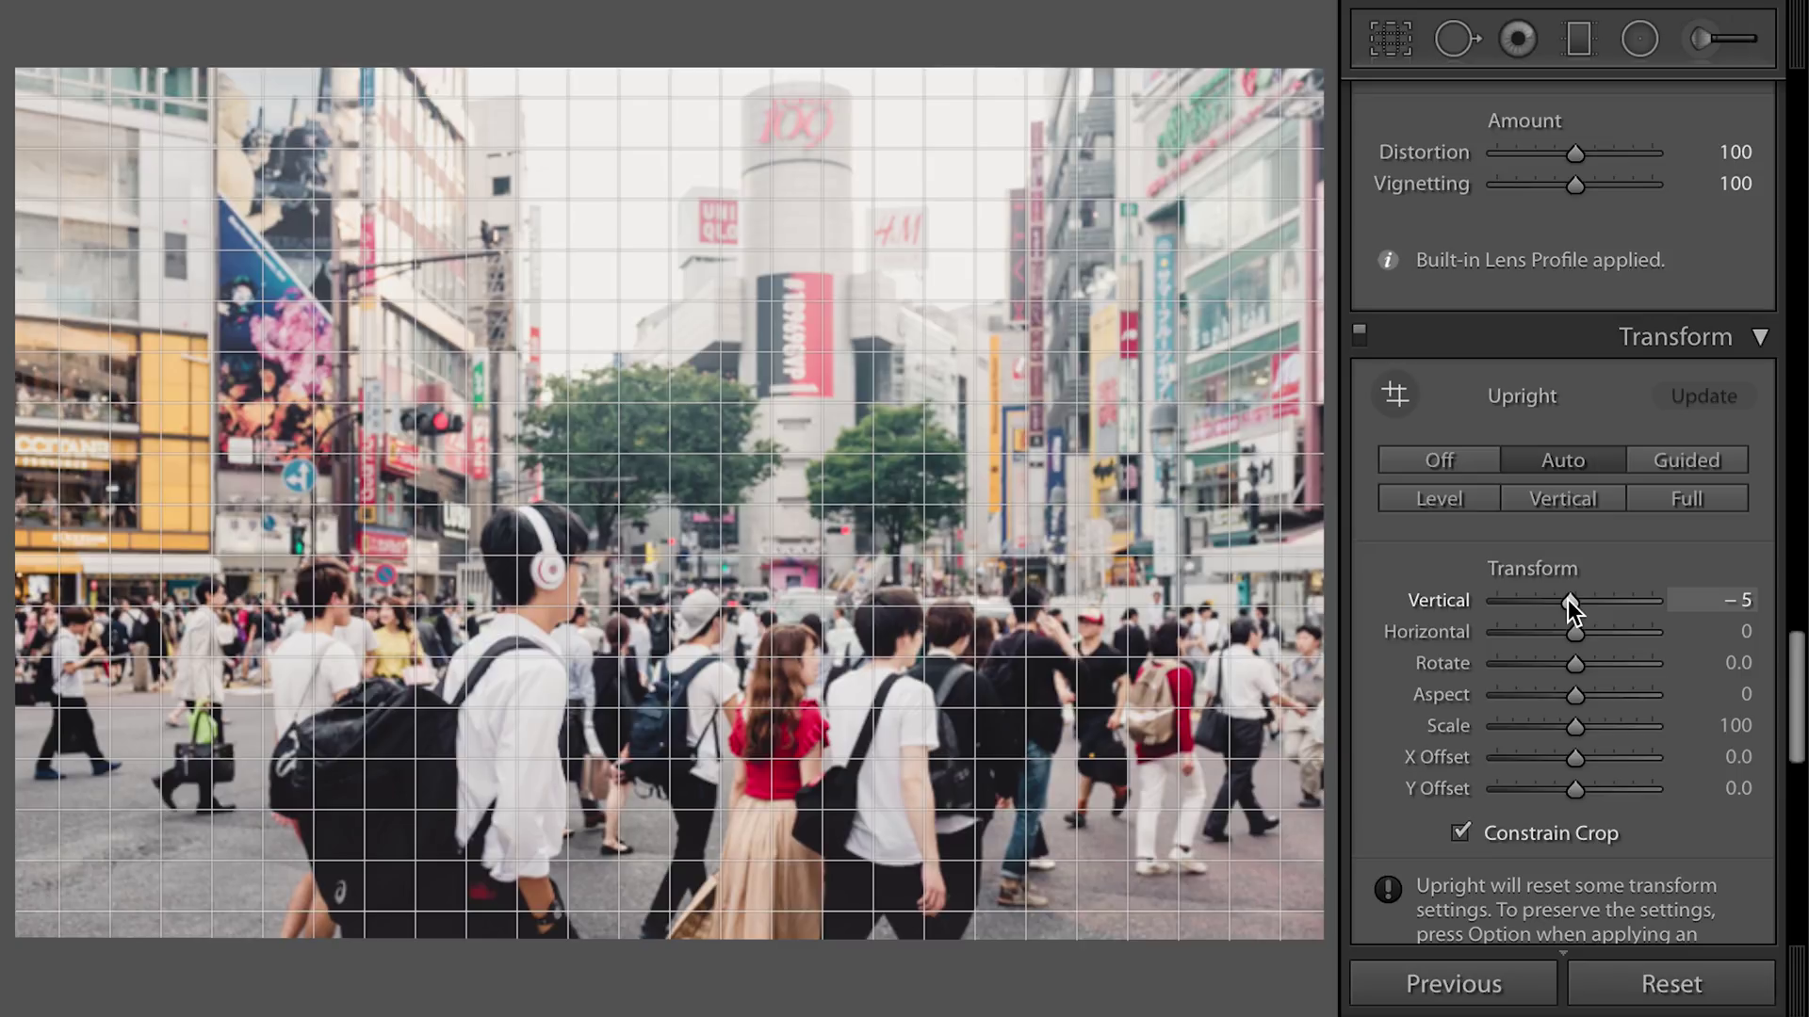
pyautogui.moveTo(1567, 600); pyautogui.dragTo(1569, 599)
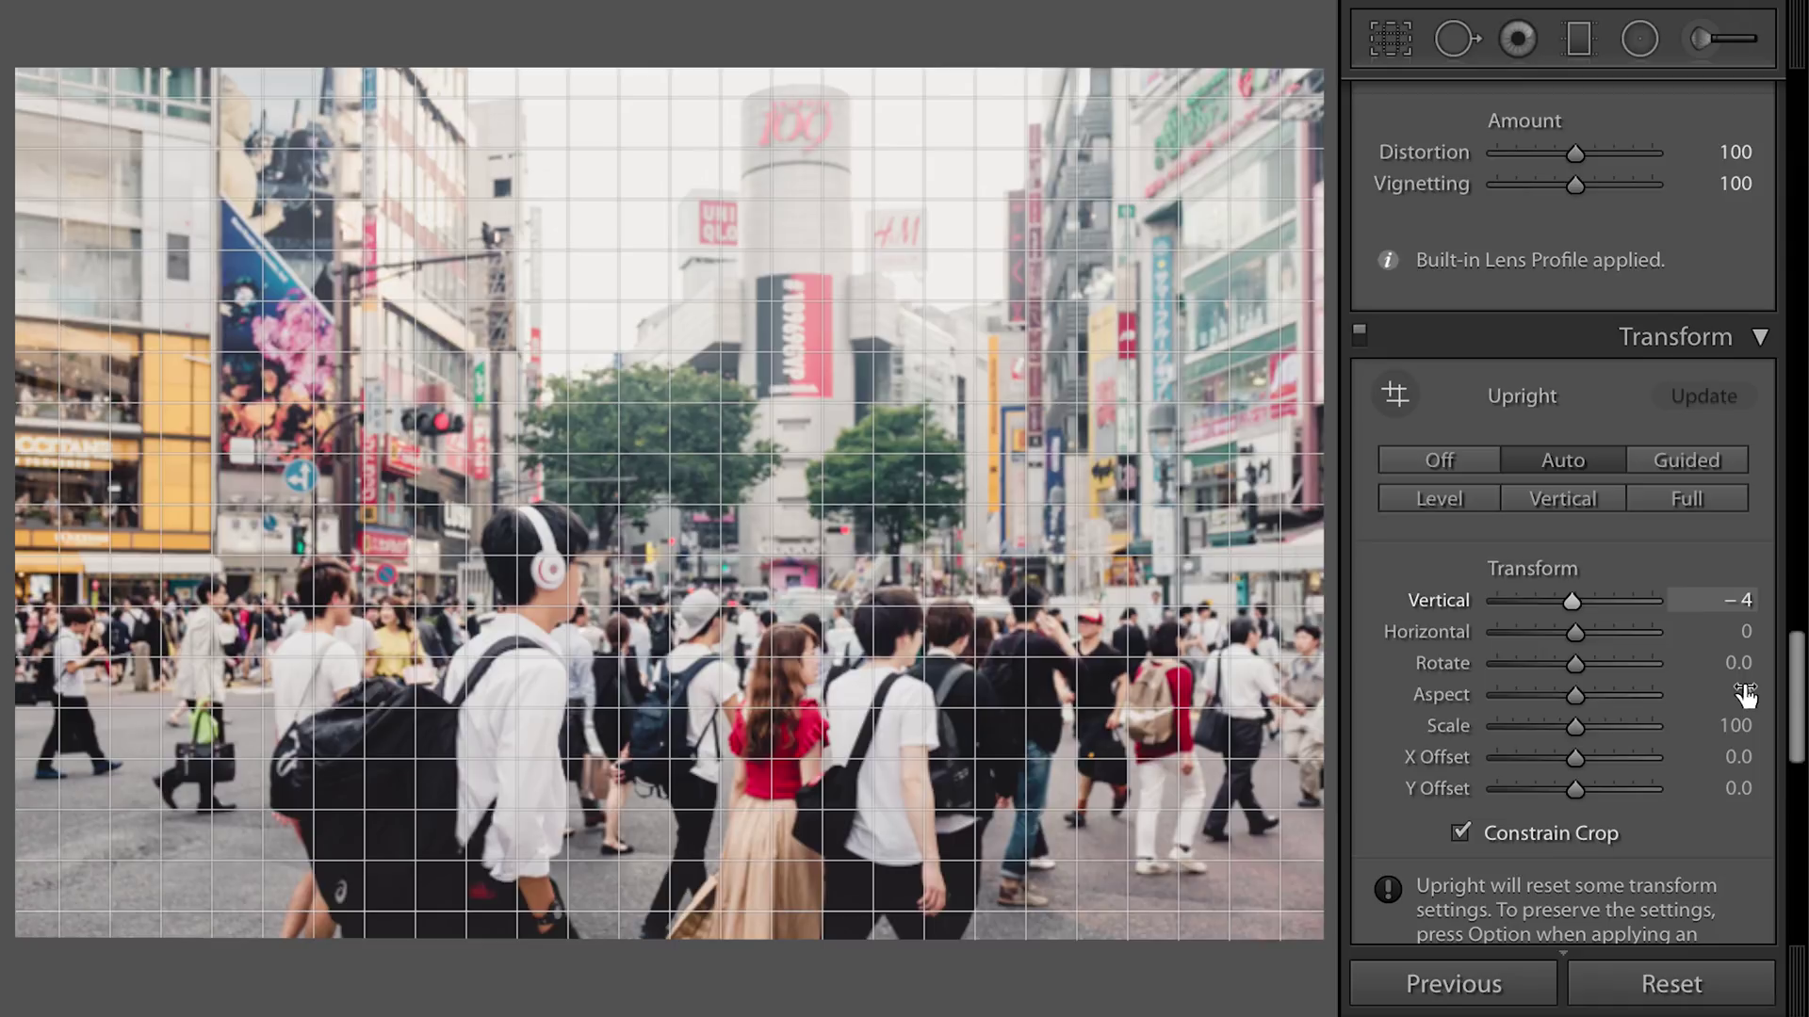
# - Try the Camera ASTIA/SOFT profile in Camera Calibration and undo the profile change
pyautogui.scroll(-10, 1513, 557)
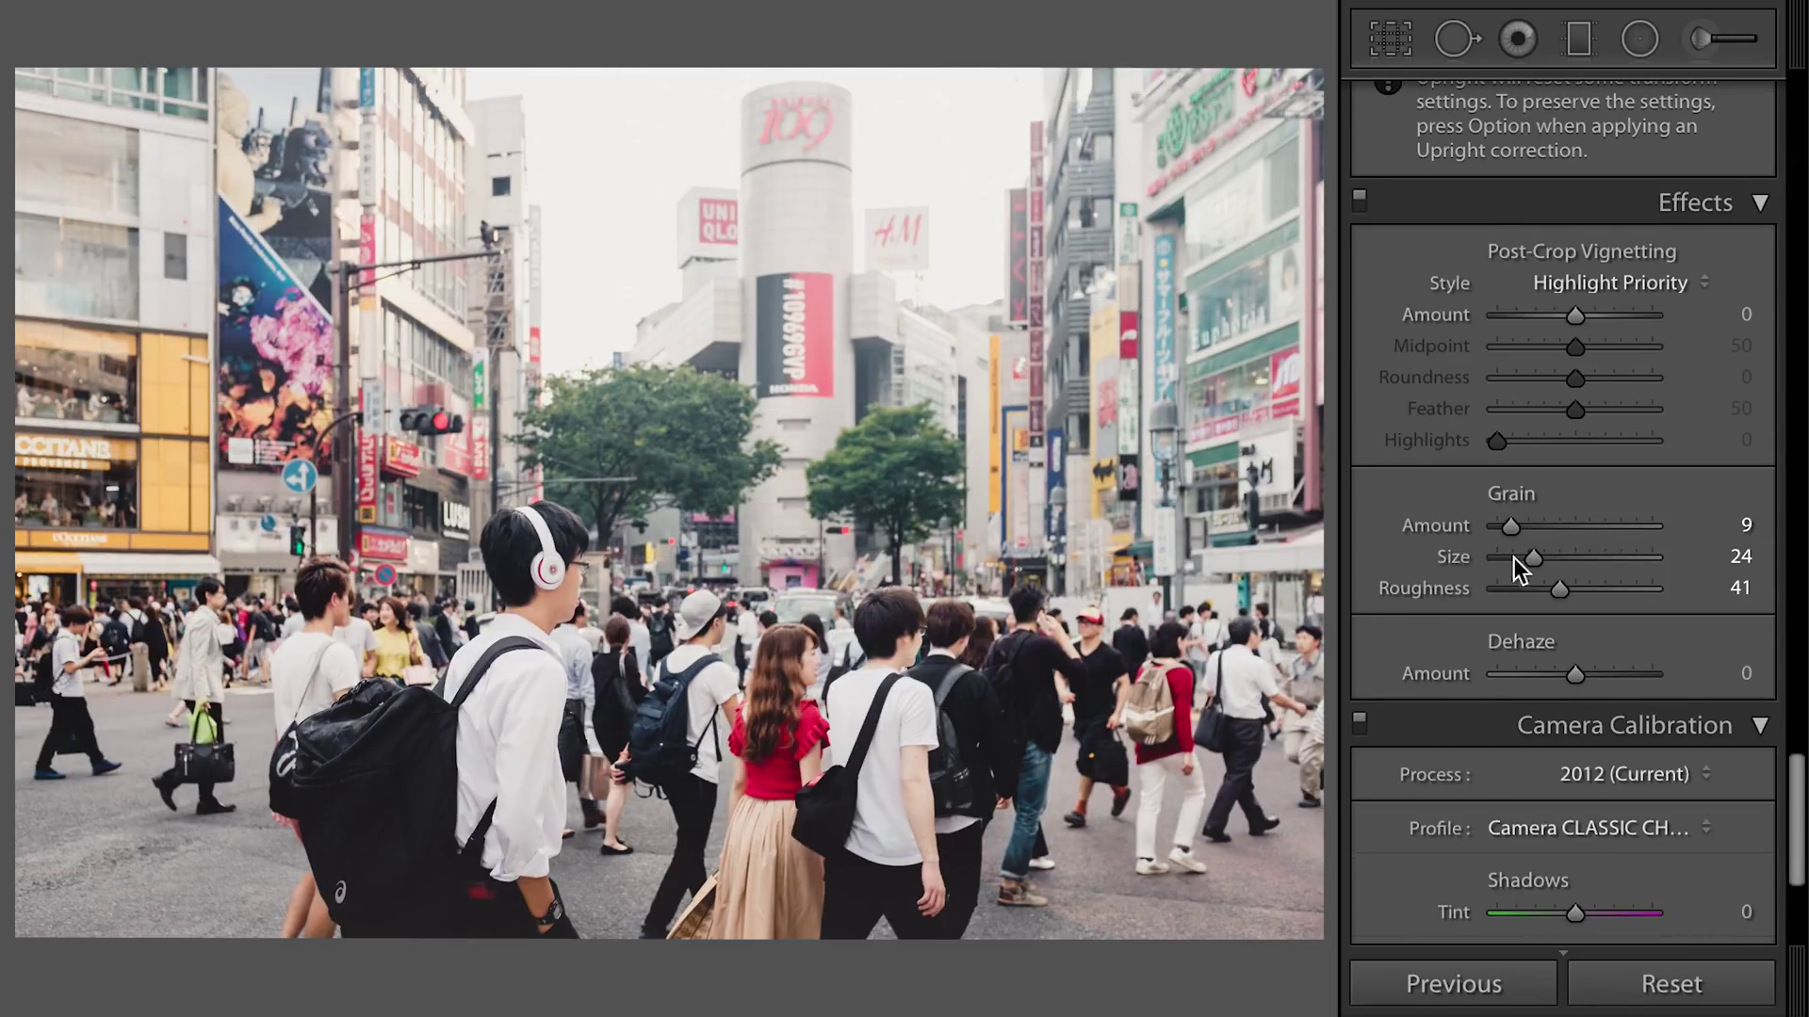
pyautogui.scroll(-5, 1417, 551)
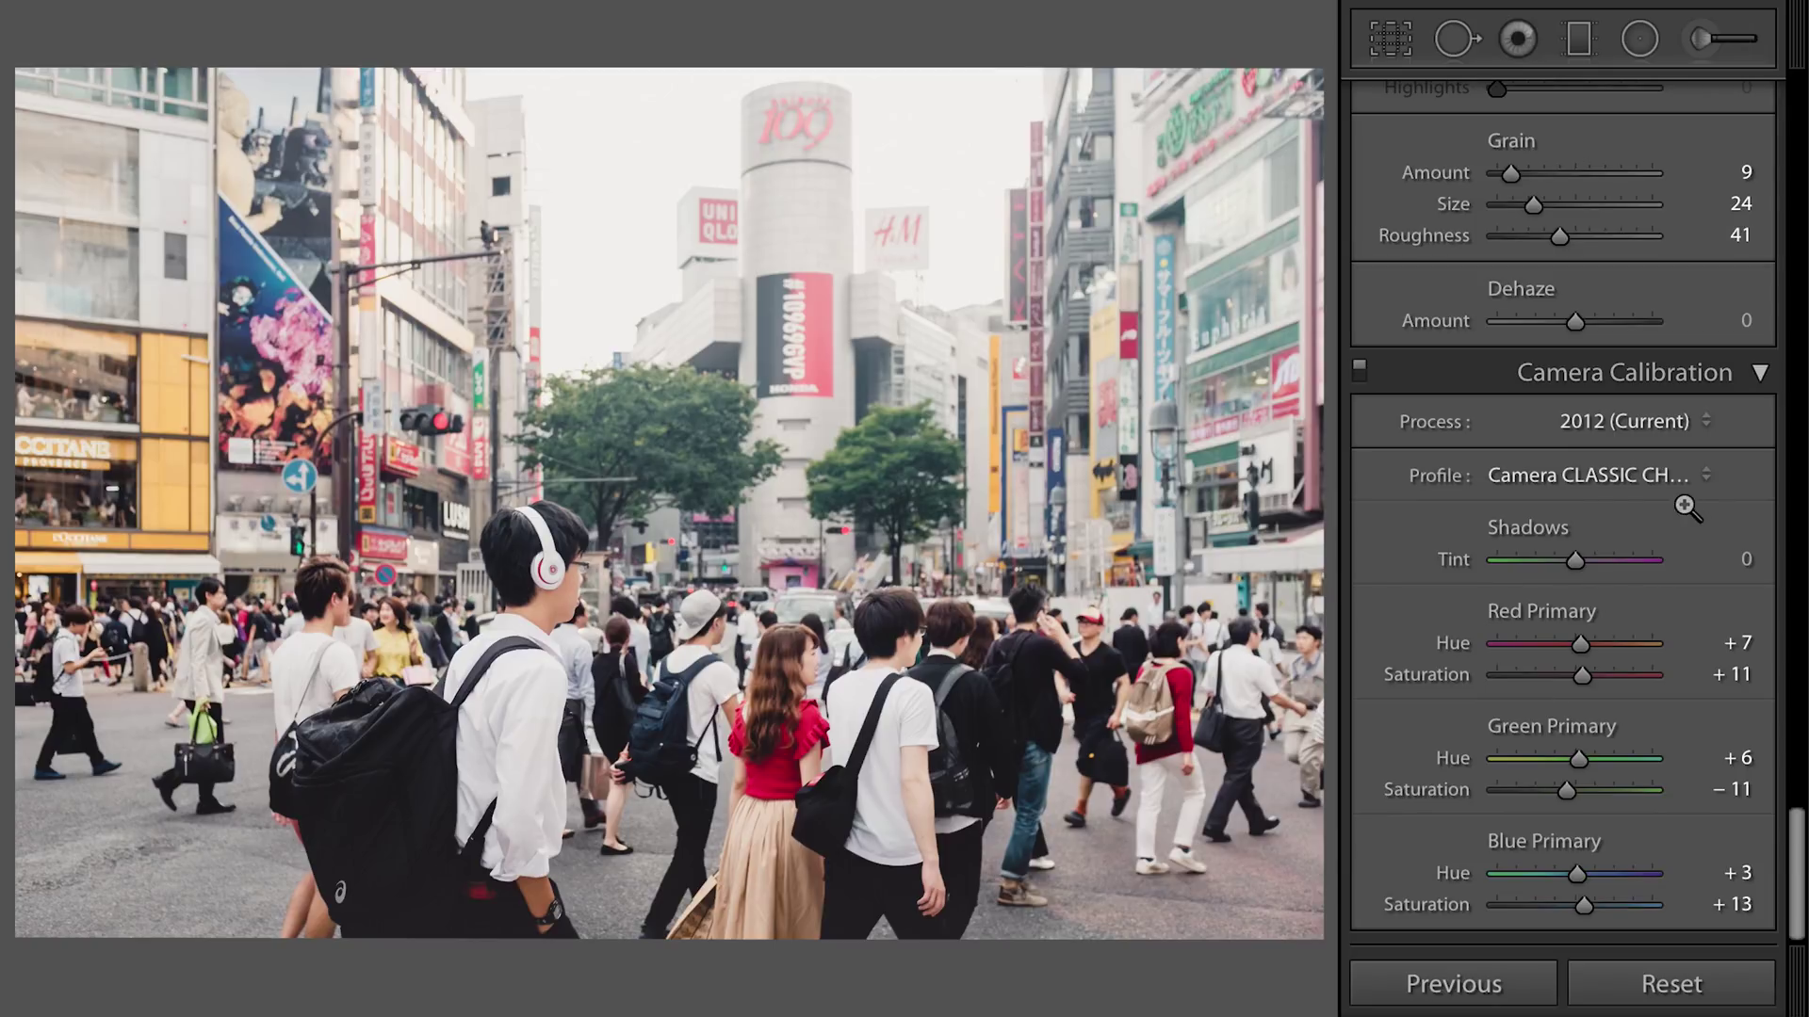
pyautogui.click(1671, 477)
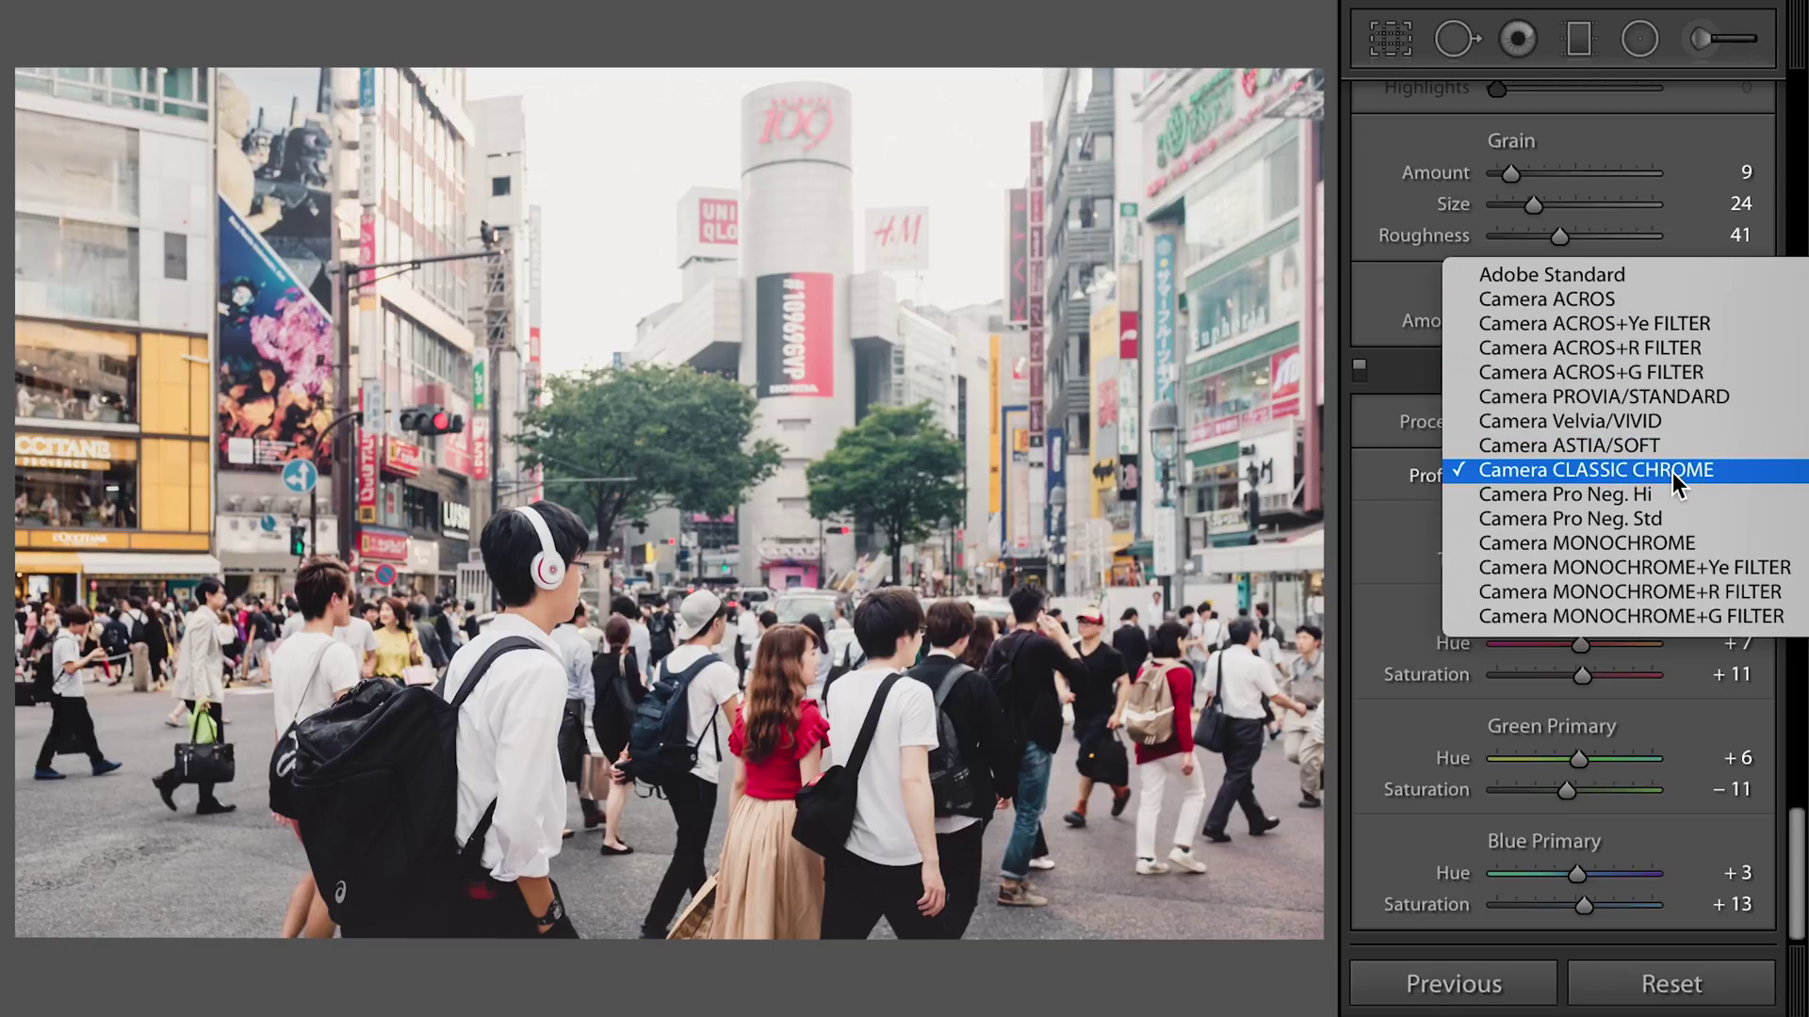
pyautogui.click(1729, 445)
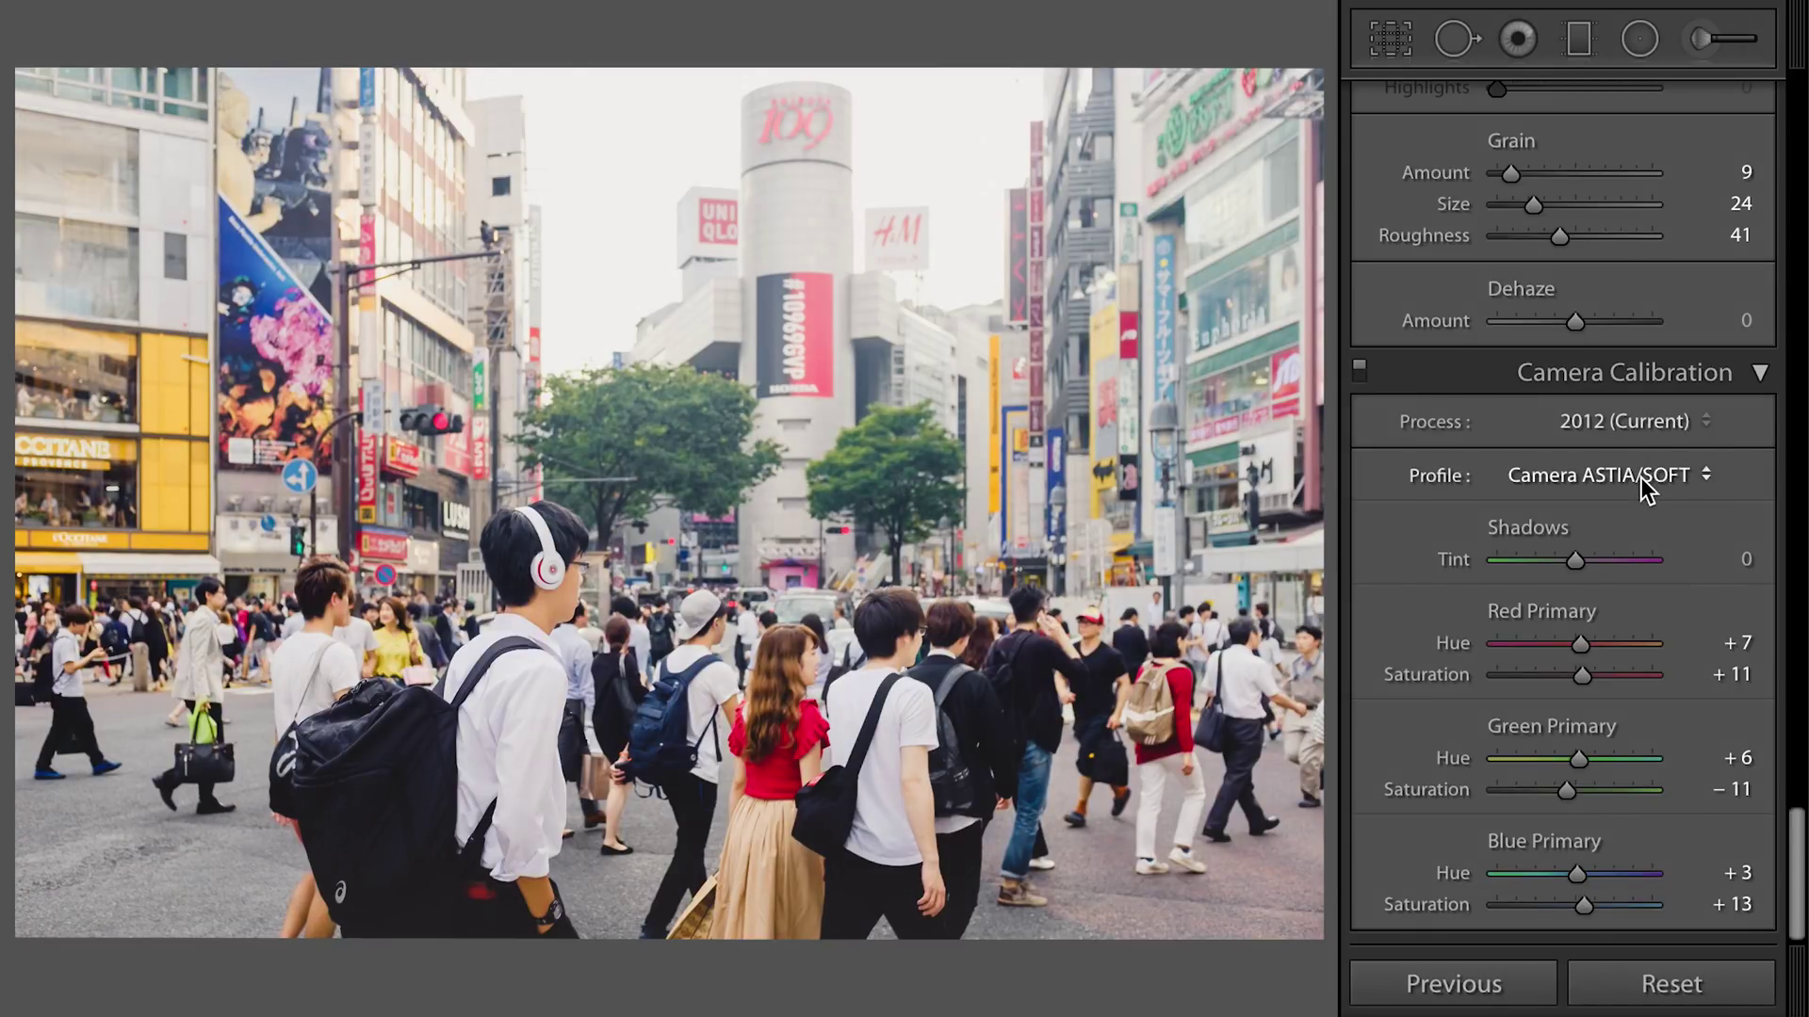
pyautogui.hotkey('ctrl', 'z')
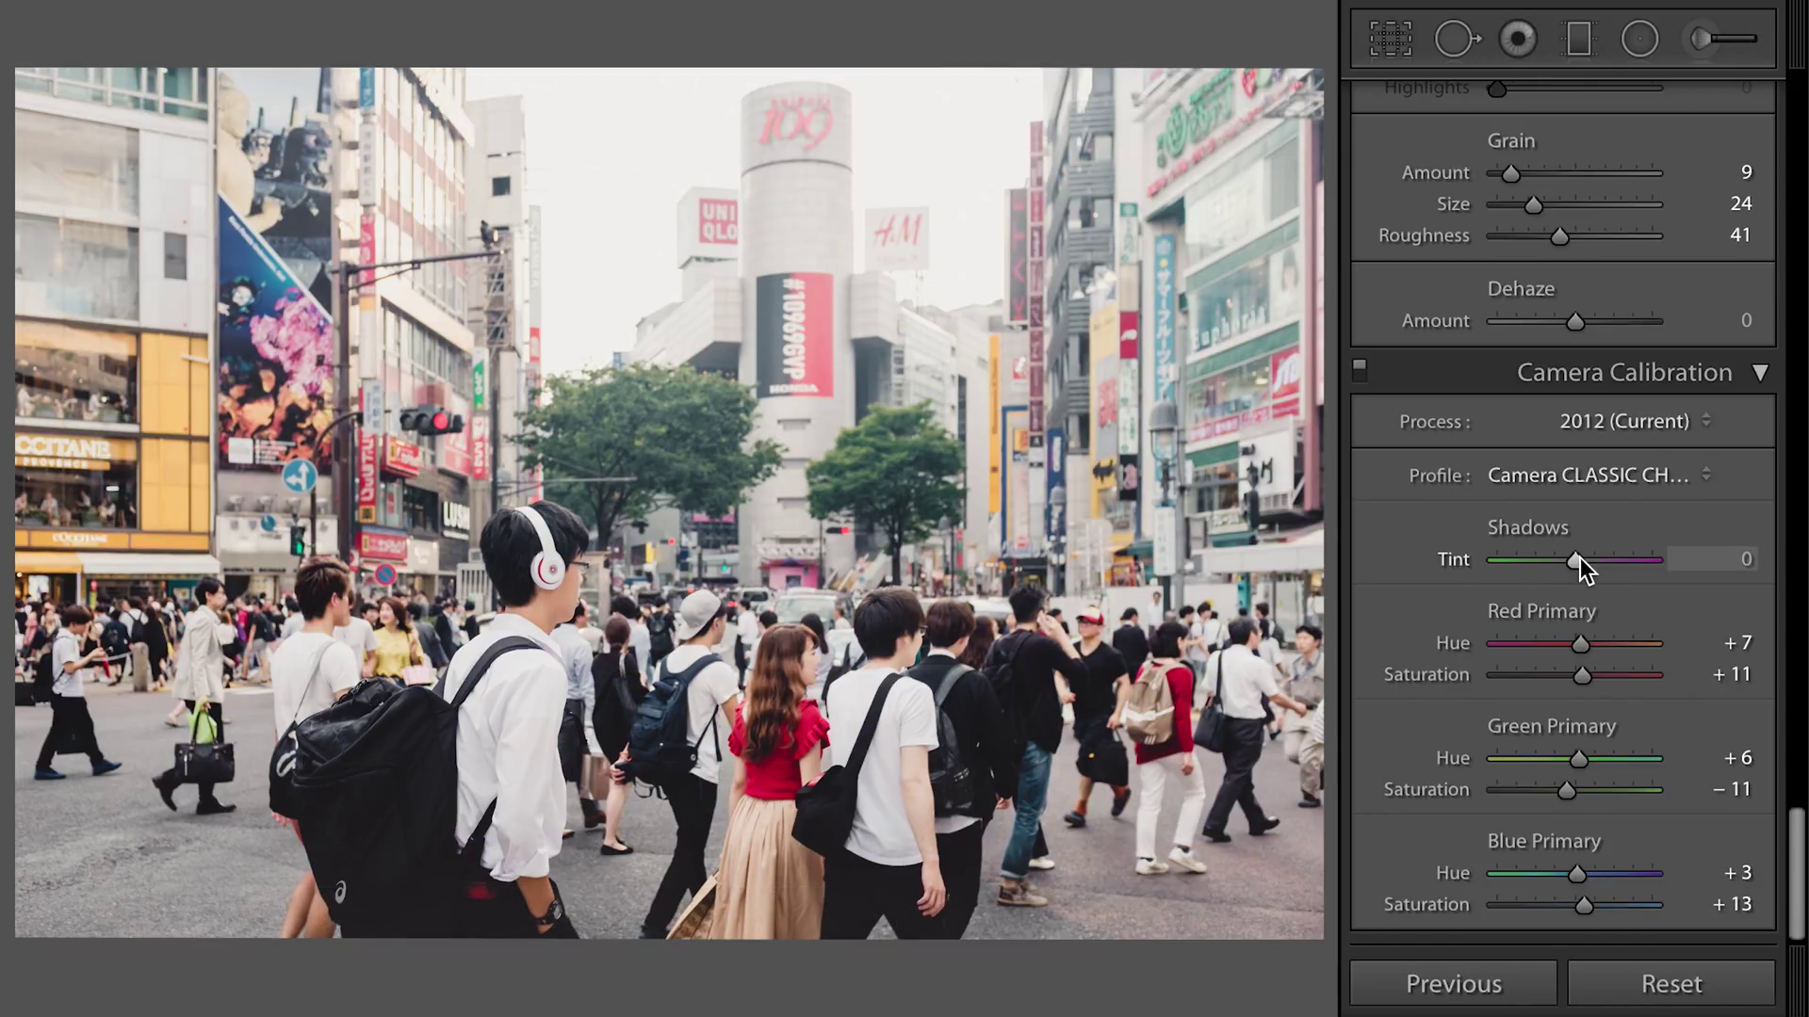
# - Try a Shadows Tint of −20 in Camera Calibration and reset it to 0
pyautogui.moveTo(1580, 560); pyautogui.dragTo(1564, 561)
pyautogui.hotkey('ctrl', 'z')
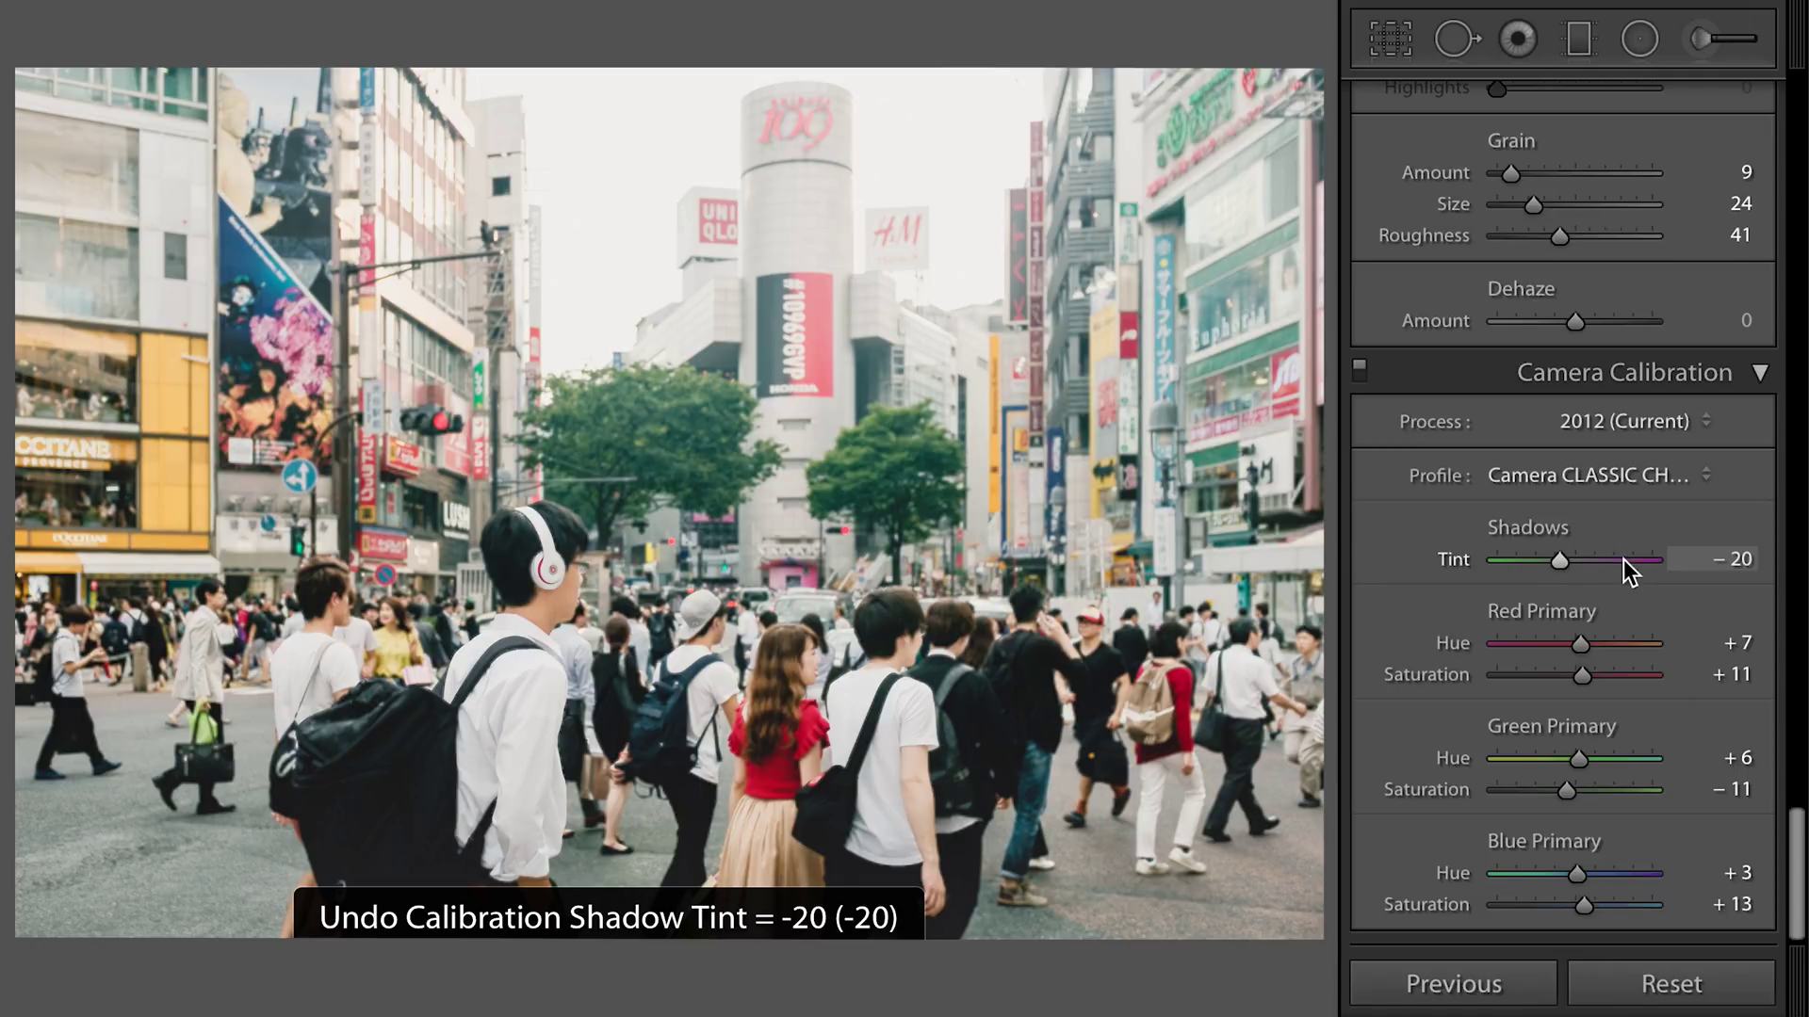
pyautogui.doubleClick(1563, 558)
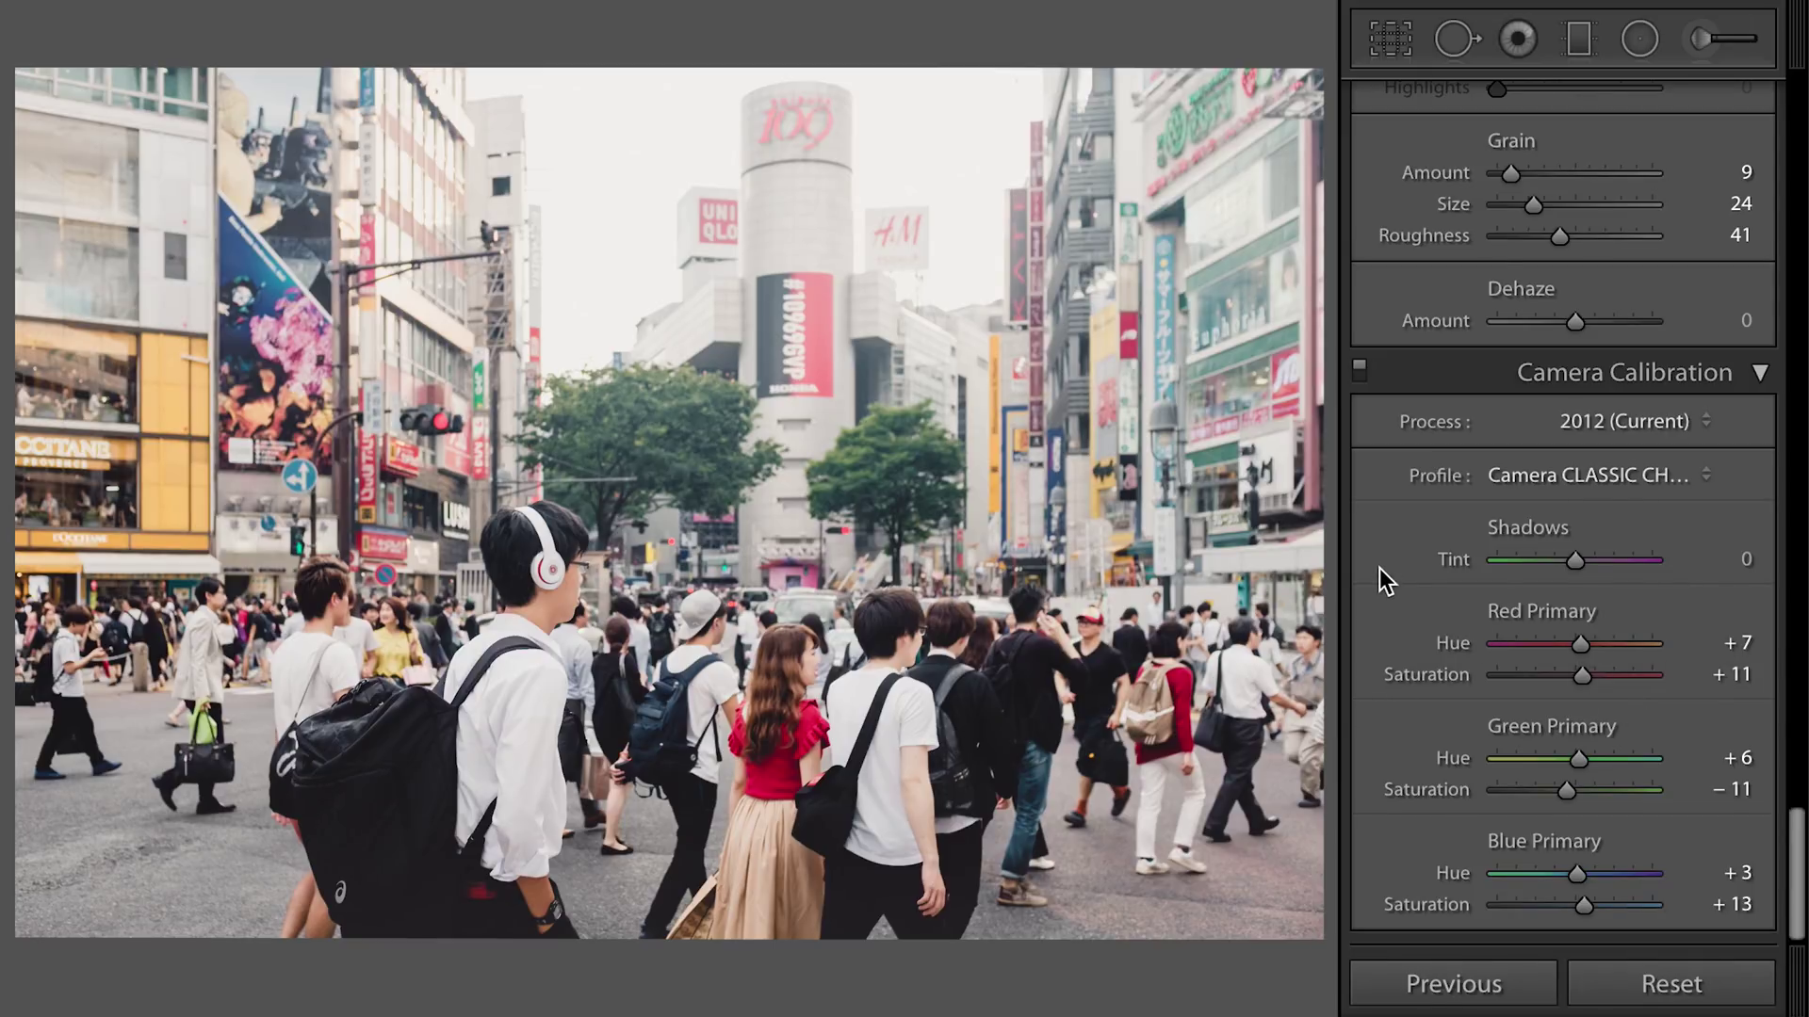
# - Lower the photo's Highlights to −35 and Shadows to +39, and cool the white balance Temp to 5,252
pyautogui.scroll(3, 1380, 568)
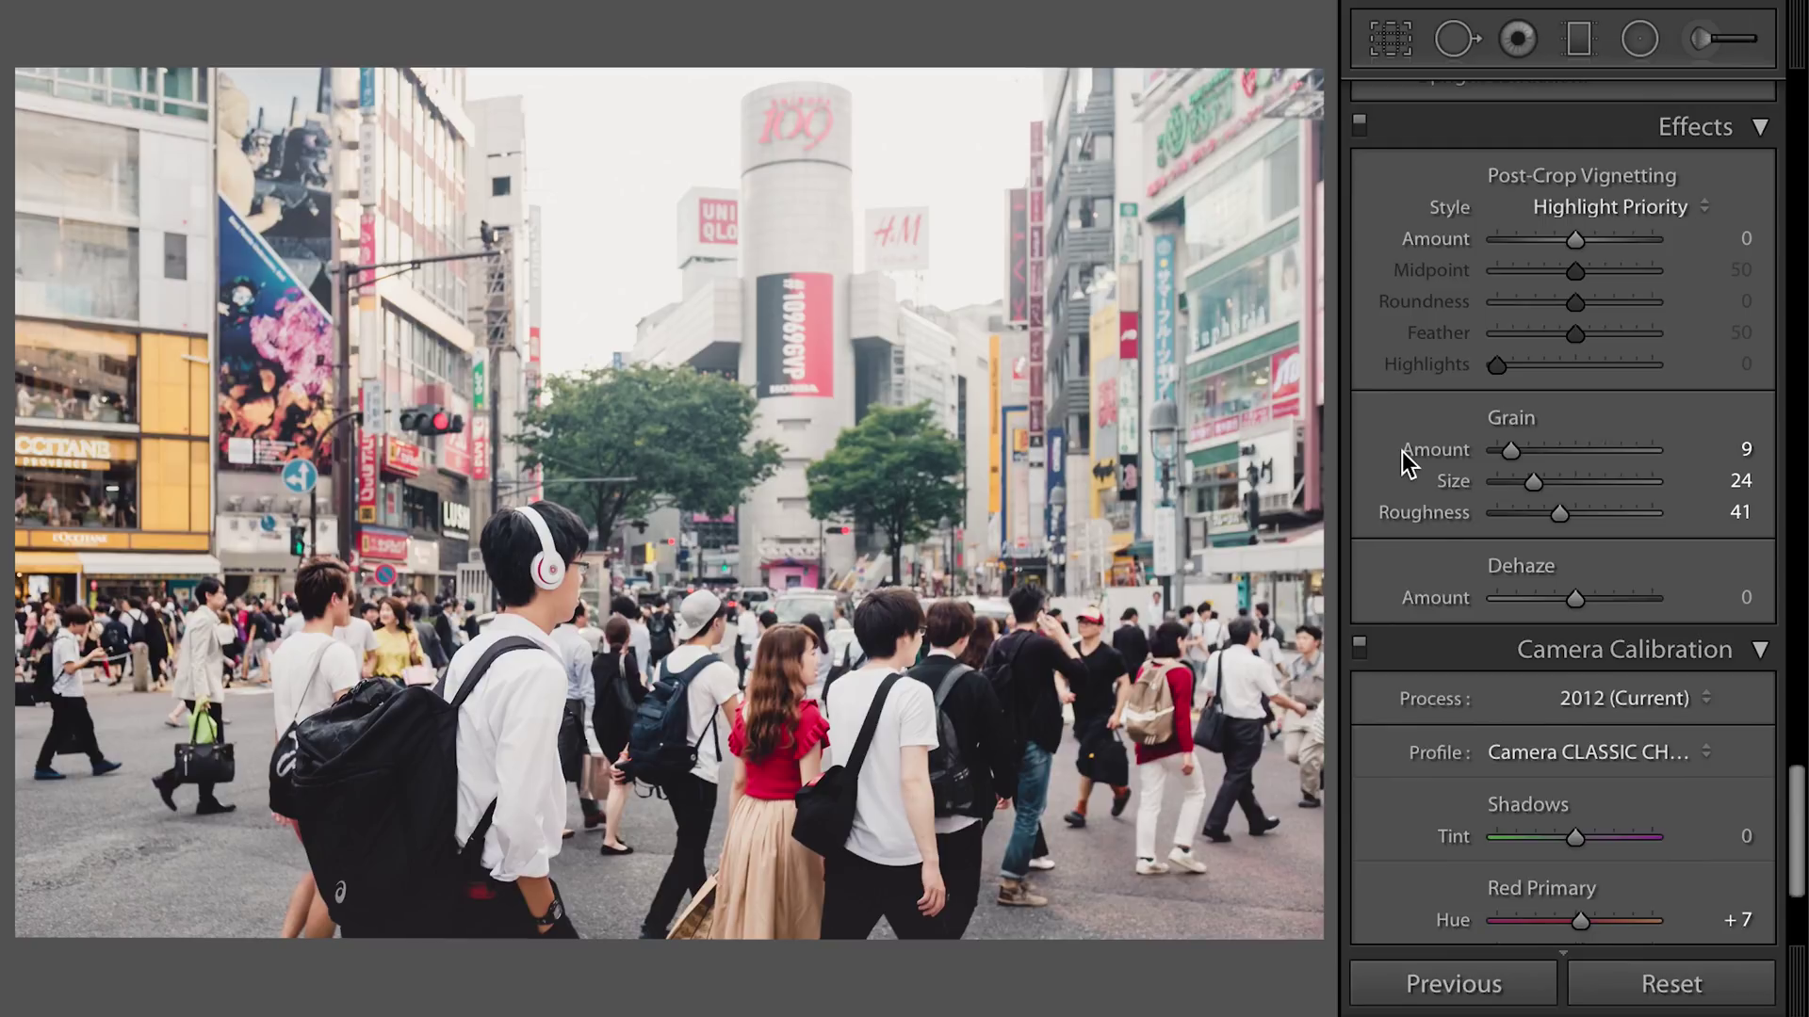
pyautogui.scroll(15, 1402, 450)
pyautogui.scroll(10, 1402, 450)
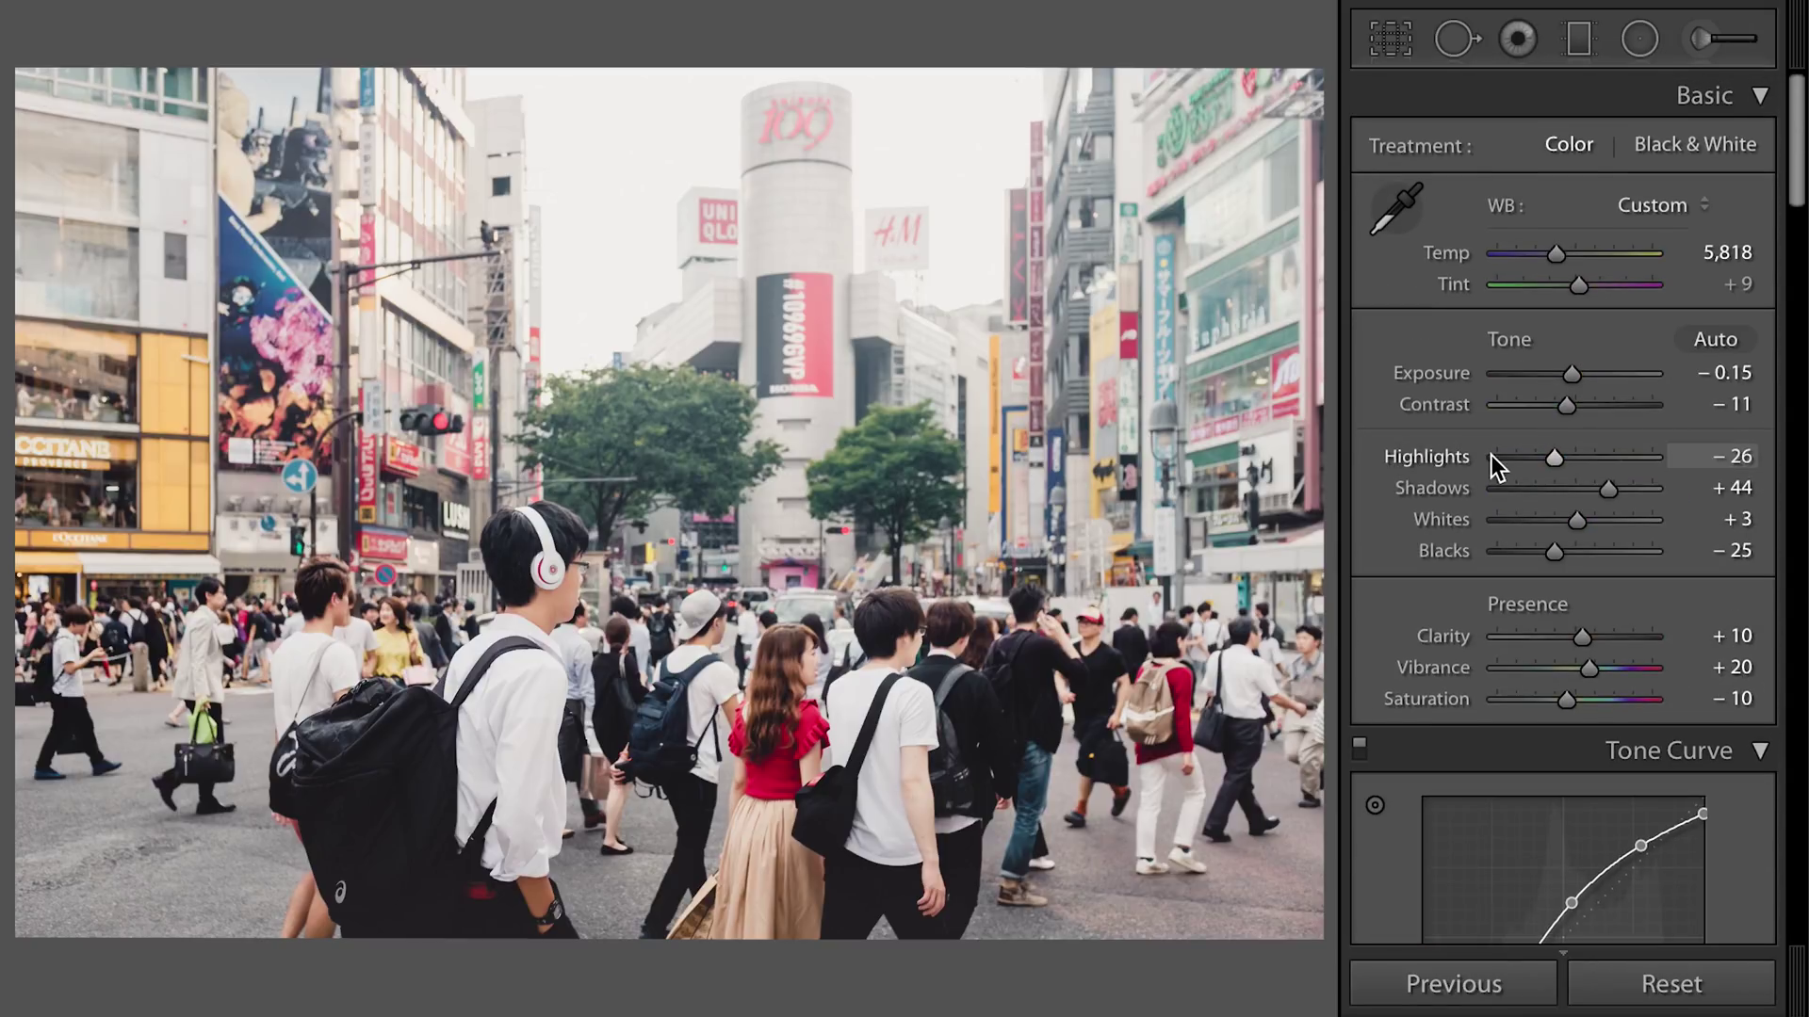
pyautogui.moveTo(1555, 459); pyautogui.dragTo(1549, 460)
pyautogui.moveTo(1604, 489); pyautogui.dragTo(1596, 490)
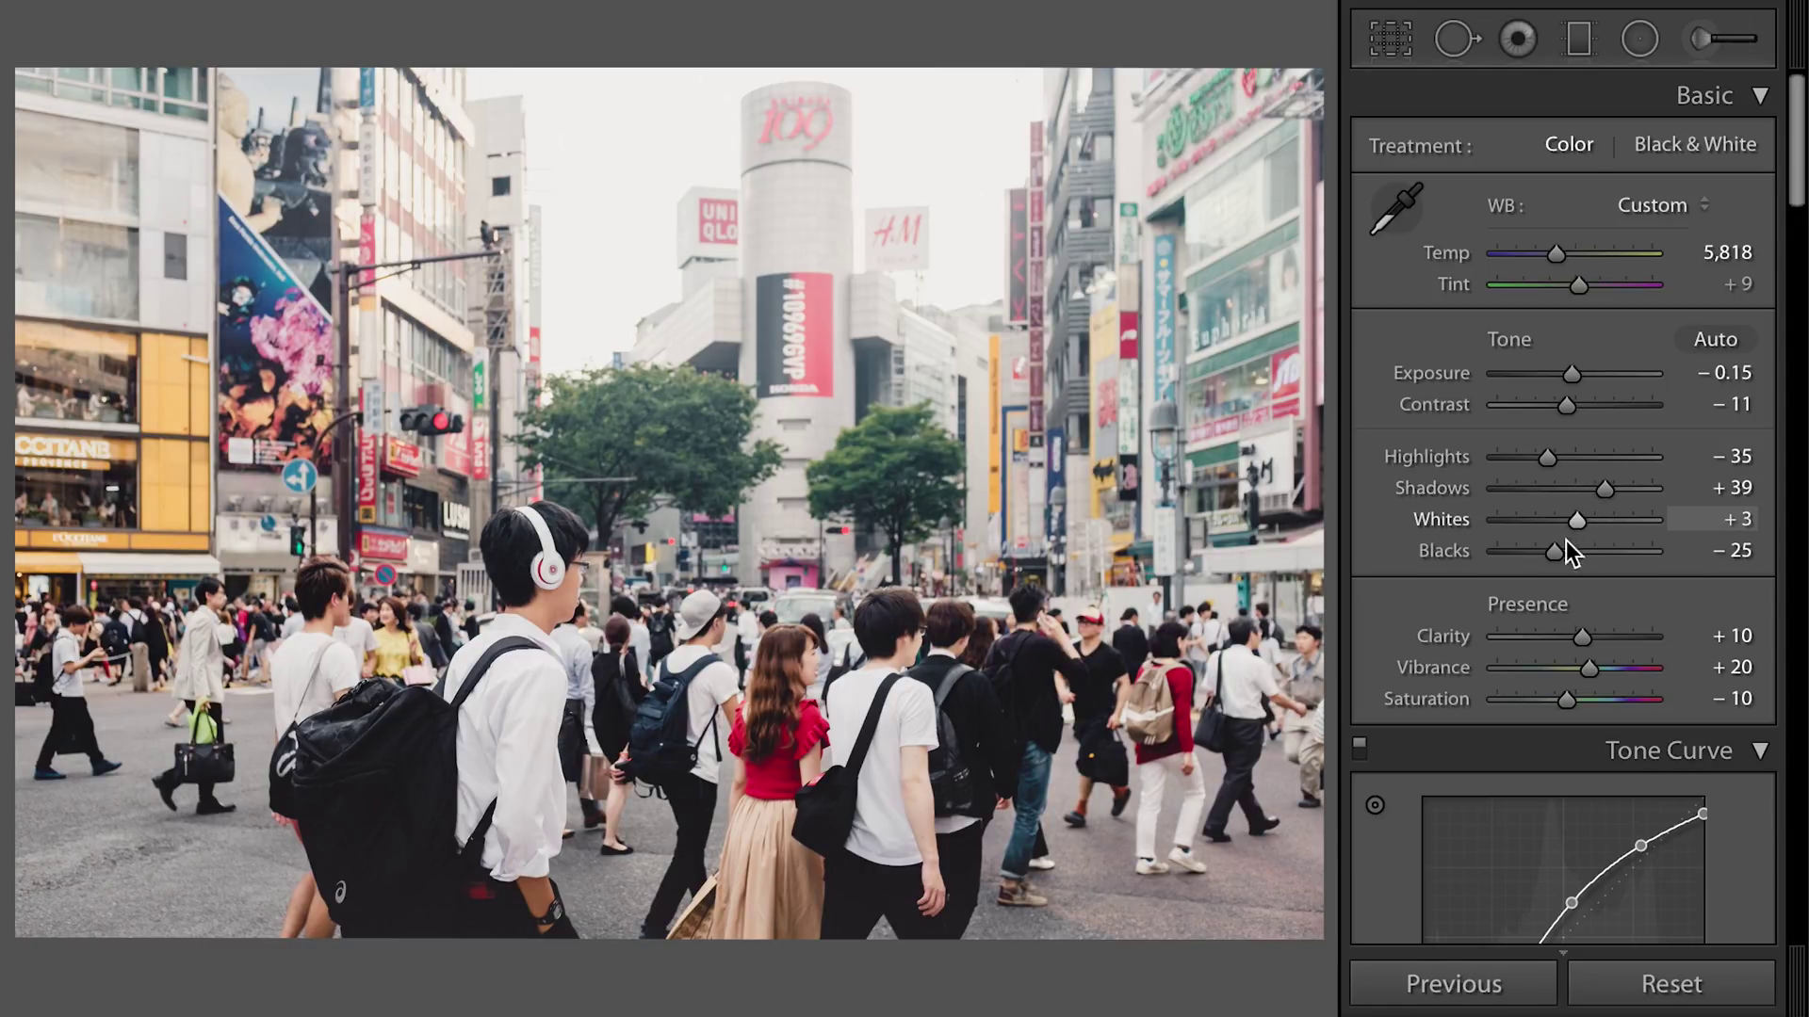
pyautogui.moveTo(1550, 252); pyautogui.dragTo(1547, 253)
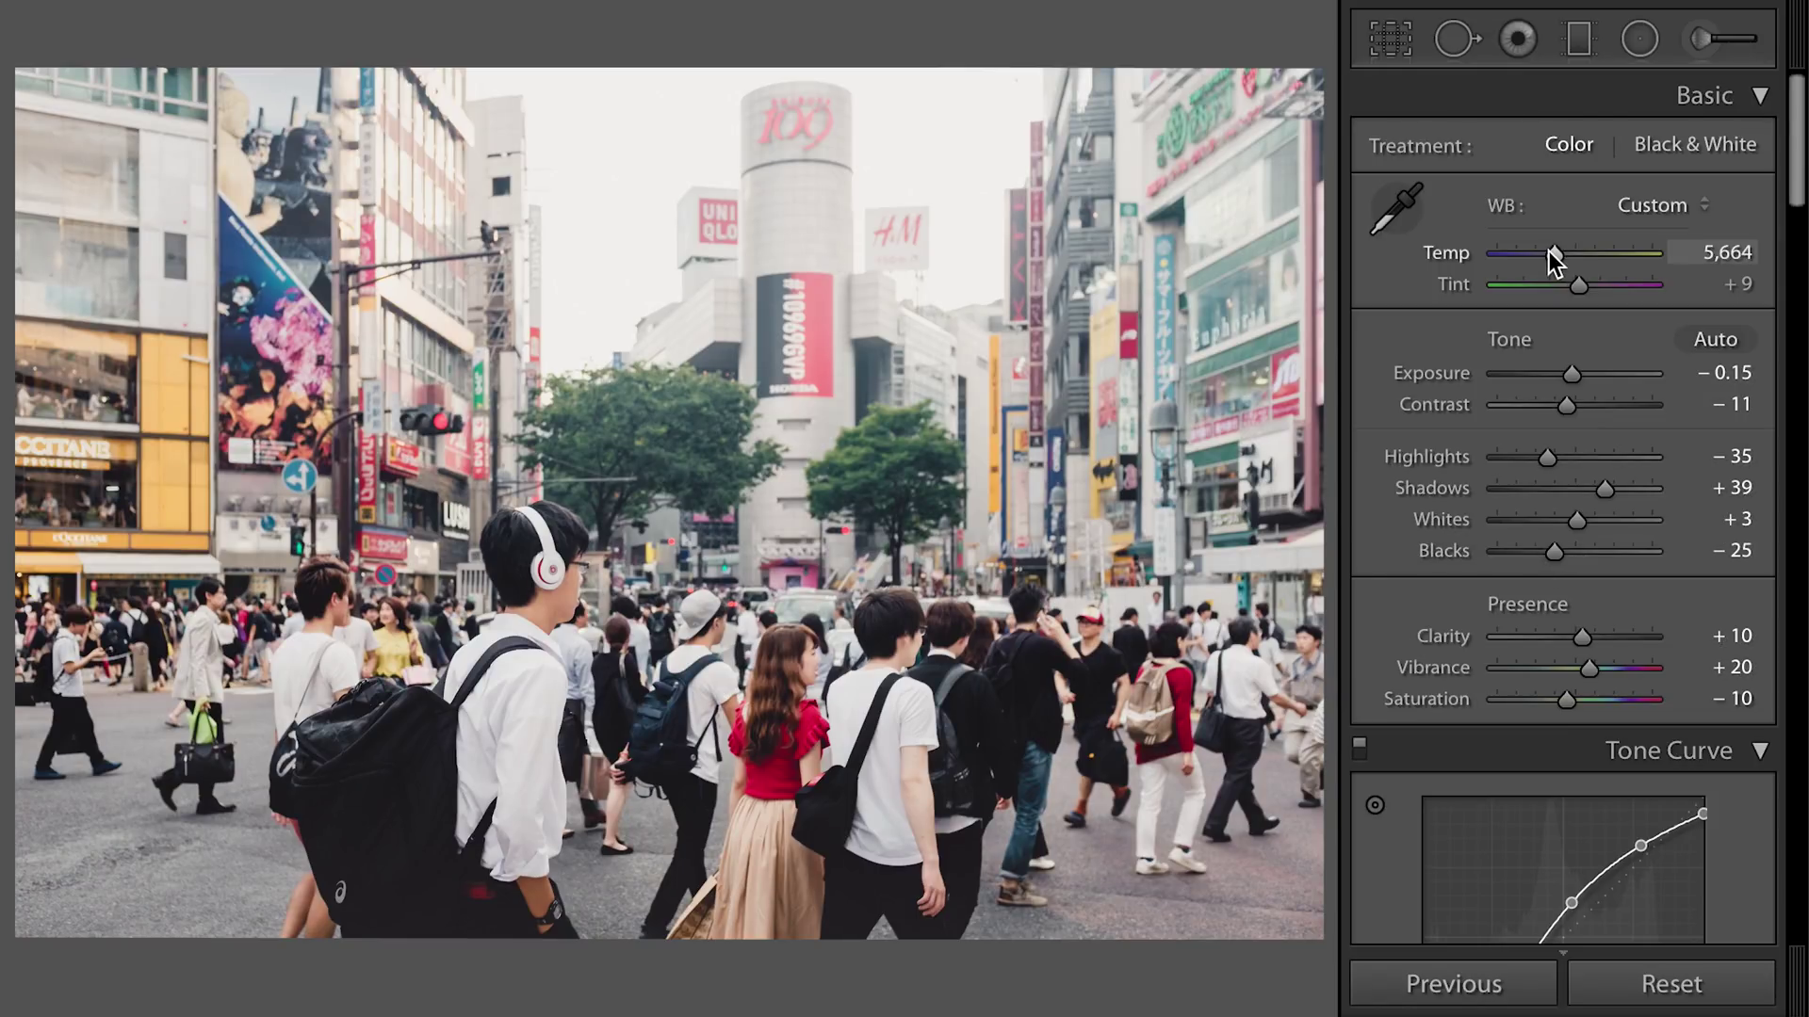
pyautogui.moveTo(1547, 250); pyautogui.dragTo(1500, 252)
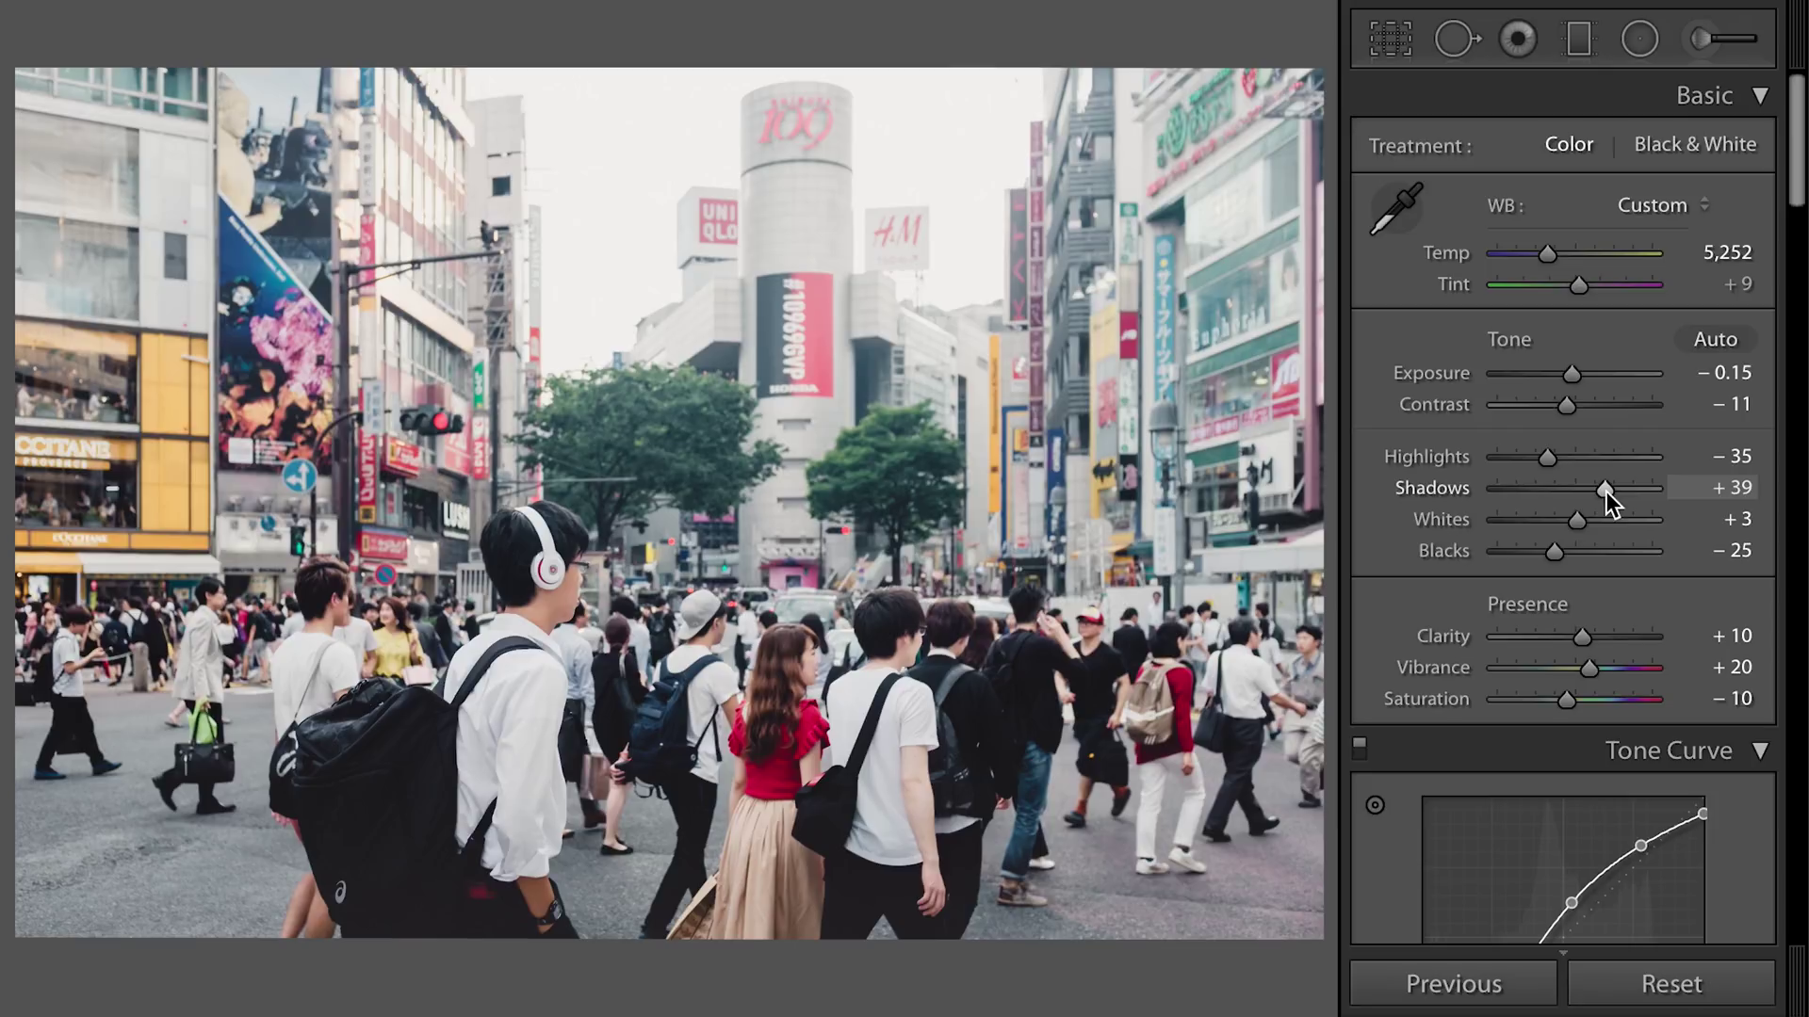
# - Set the photo's Contrast to −6, Highlights to −45, Whites to +23 and Blacks to −33
pyautogui.moveTo(1545, 552); pyautogui.dragTo(1541, 552)
pyautogui.moveTo(1547, 458); pyautogui.dragTo(1580, 402)
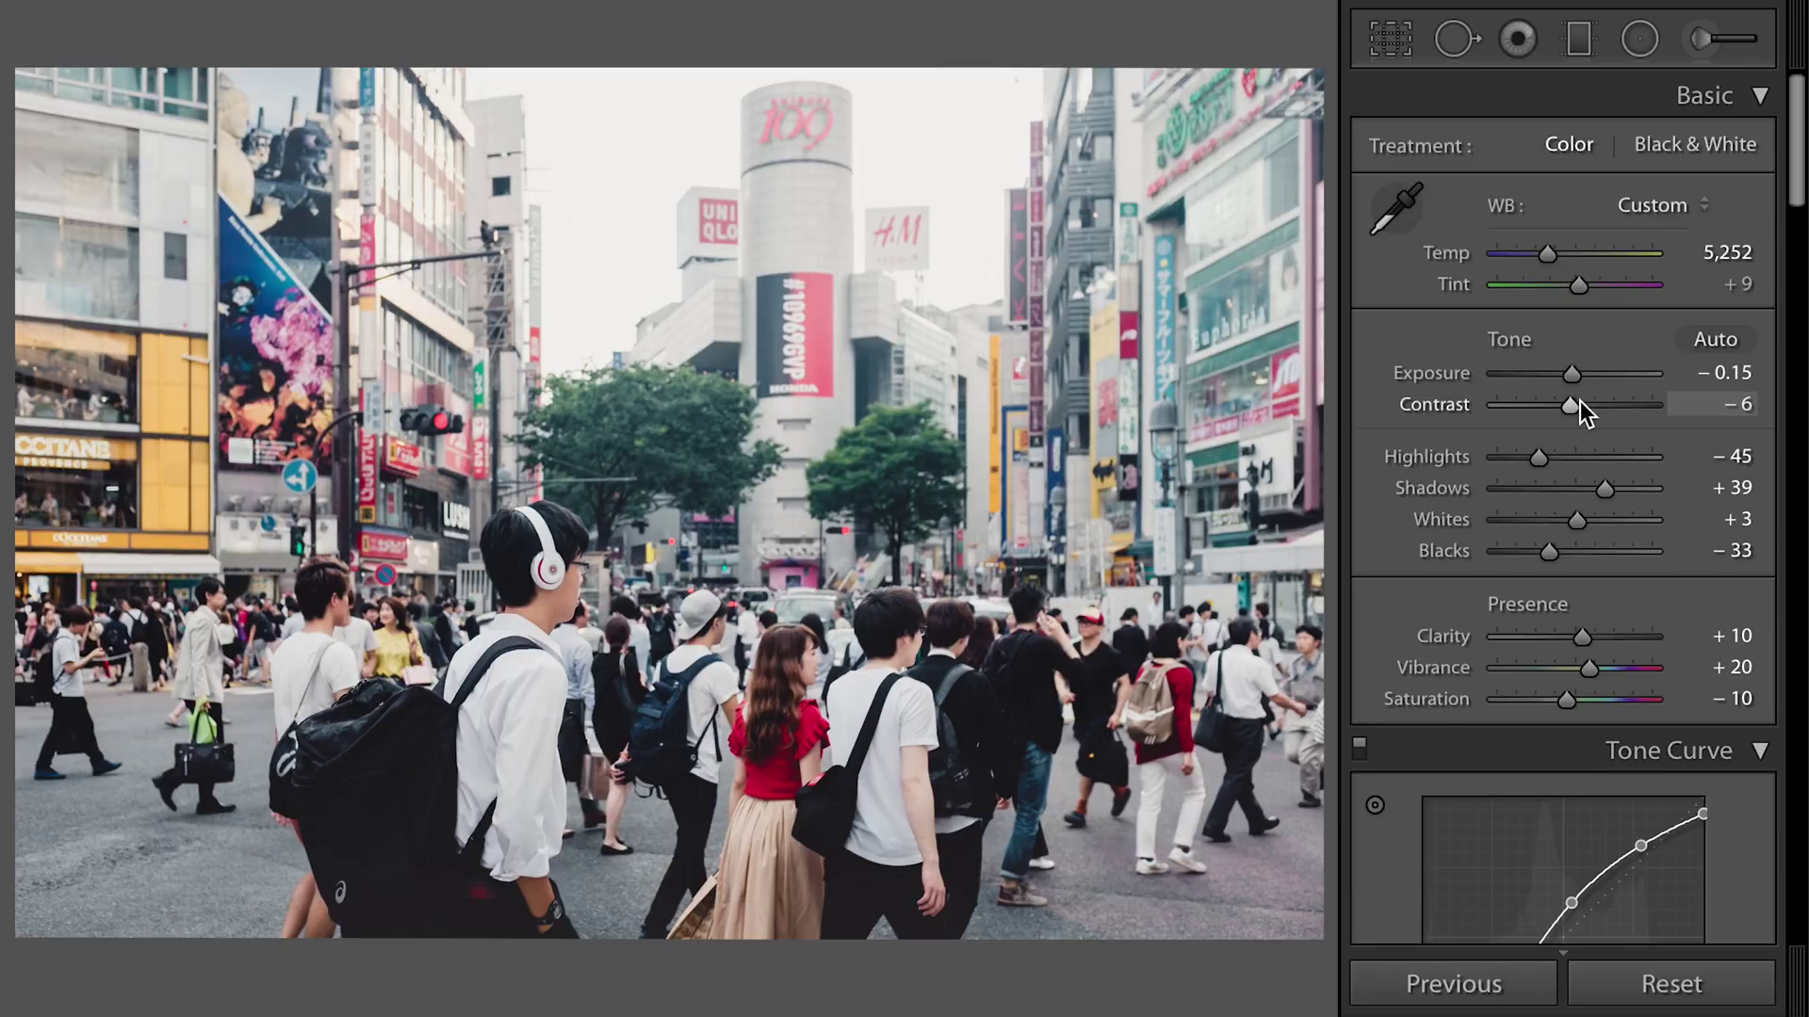
pyautogui.moveTo(1587, 523); pyautogui.dragTo(1602, 523)
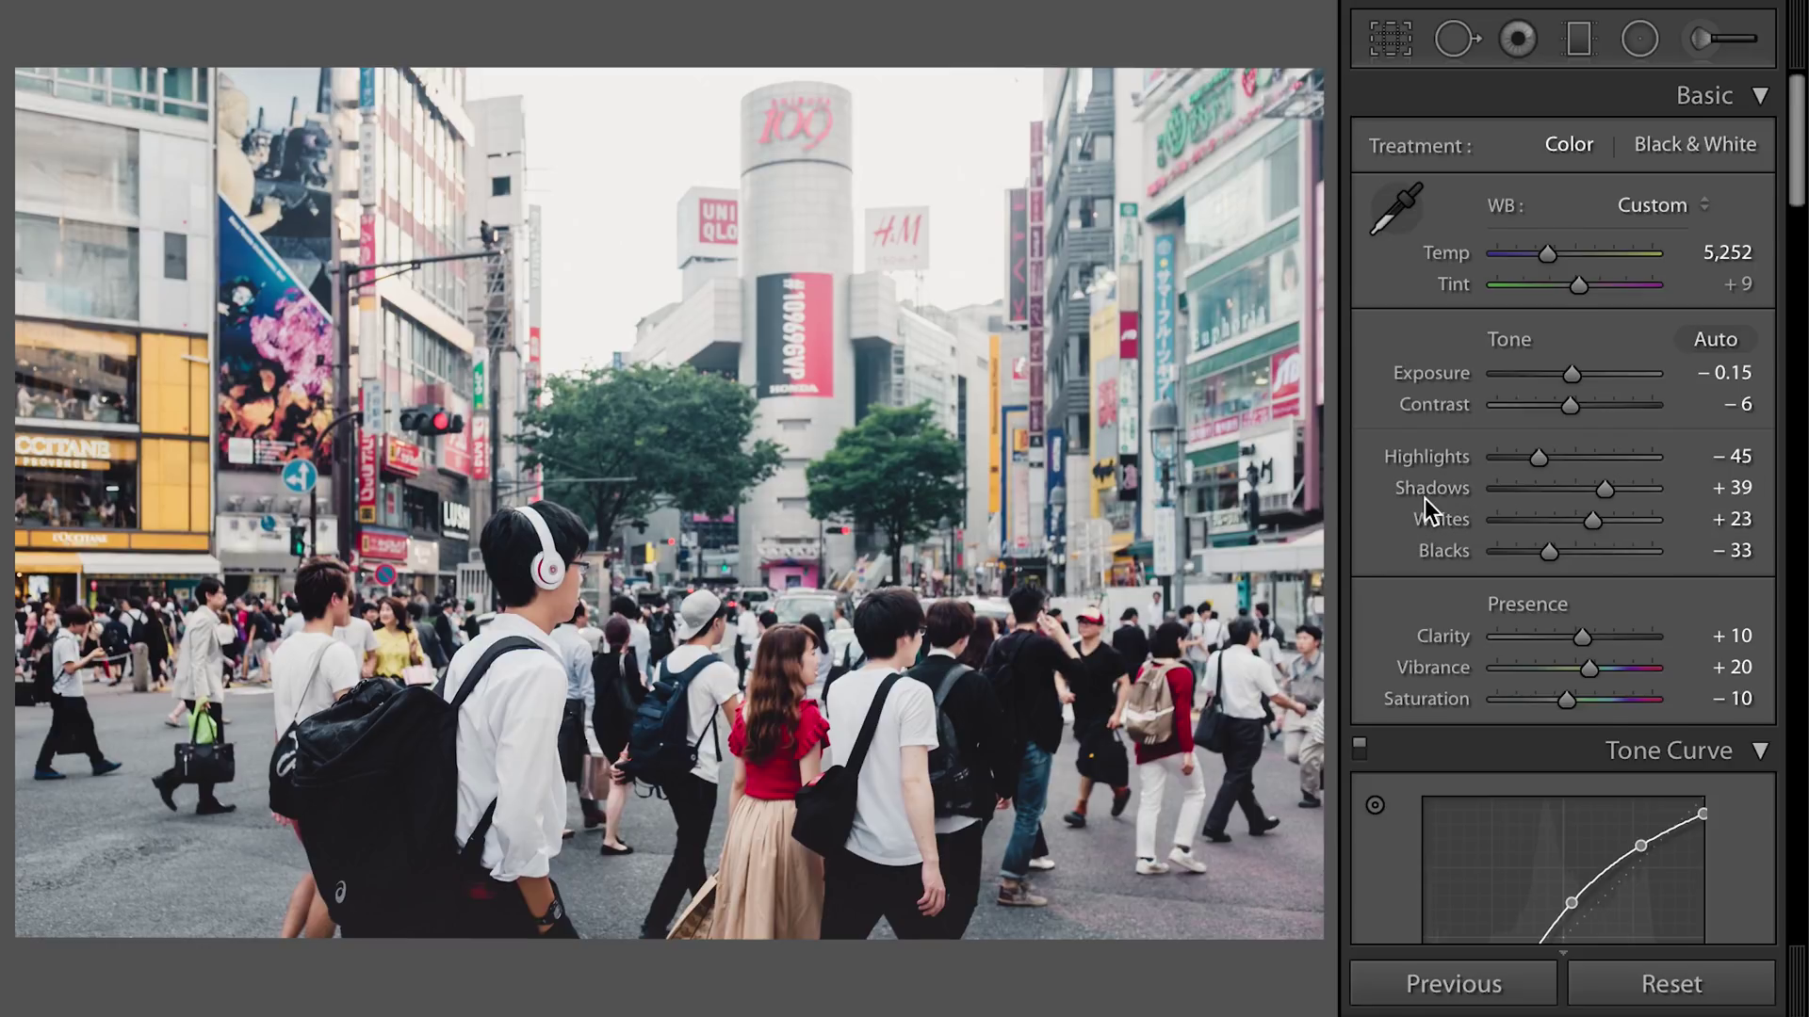
# - Raise the photo's overall Saturation to −1
pyautogui.scroll(-1, 1425, 499)
pyautogui.press('Up')
pyautogui.press('Up')
pyautogui.press('Up')
pyautogui.press('Up')
pyautogui.press('Up')
pyautogui.press('Up')
pyautogui.press('Up')
pyautogui.press('Up')
pyautogui.press('Up')
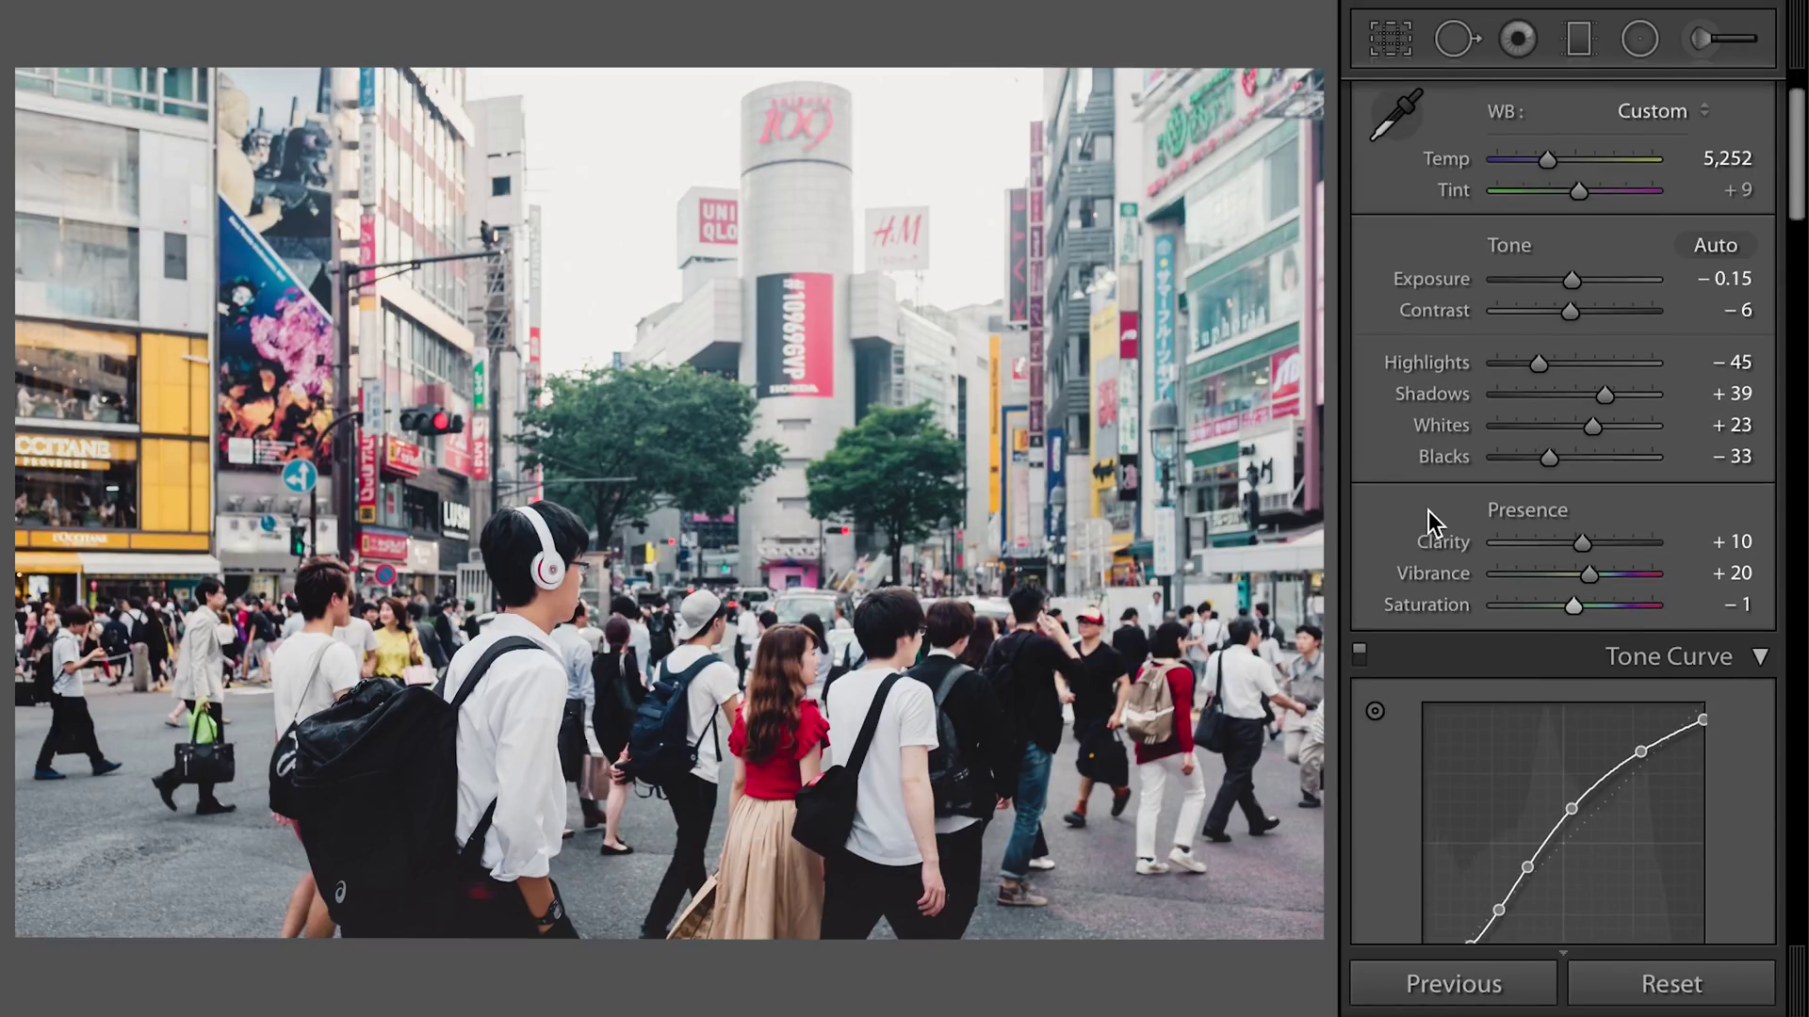
pyautogui.scroll(1, 1360, 532)
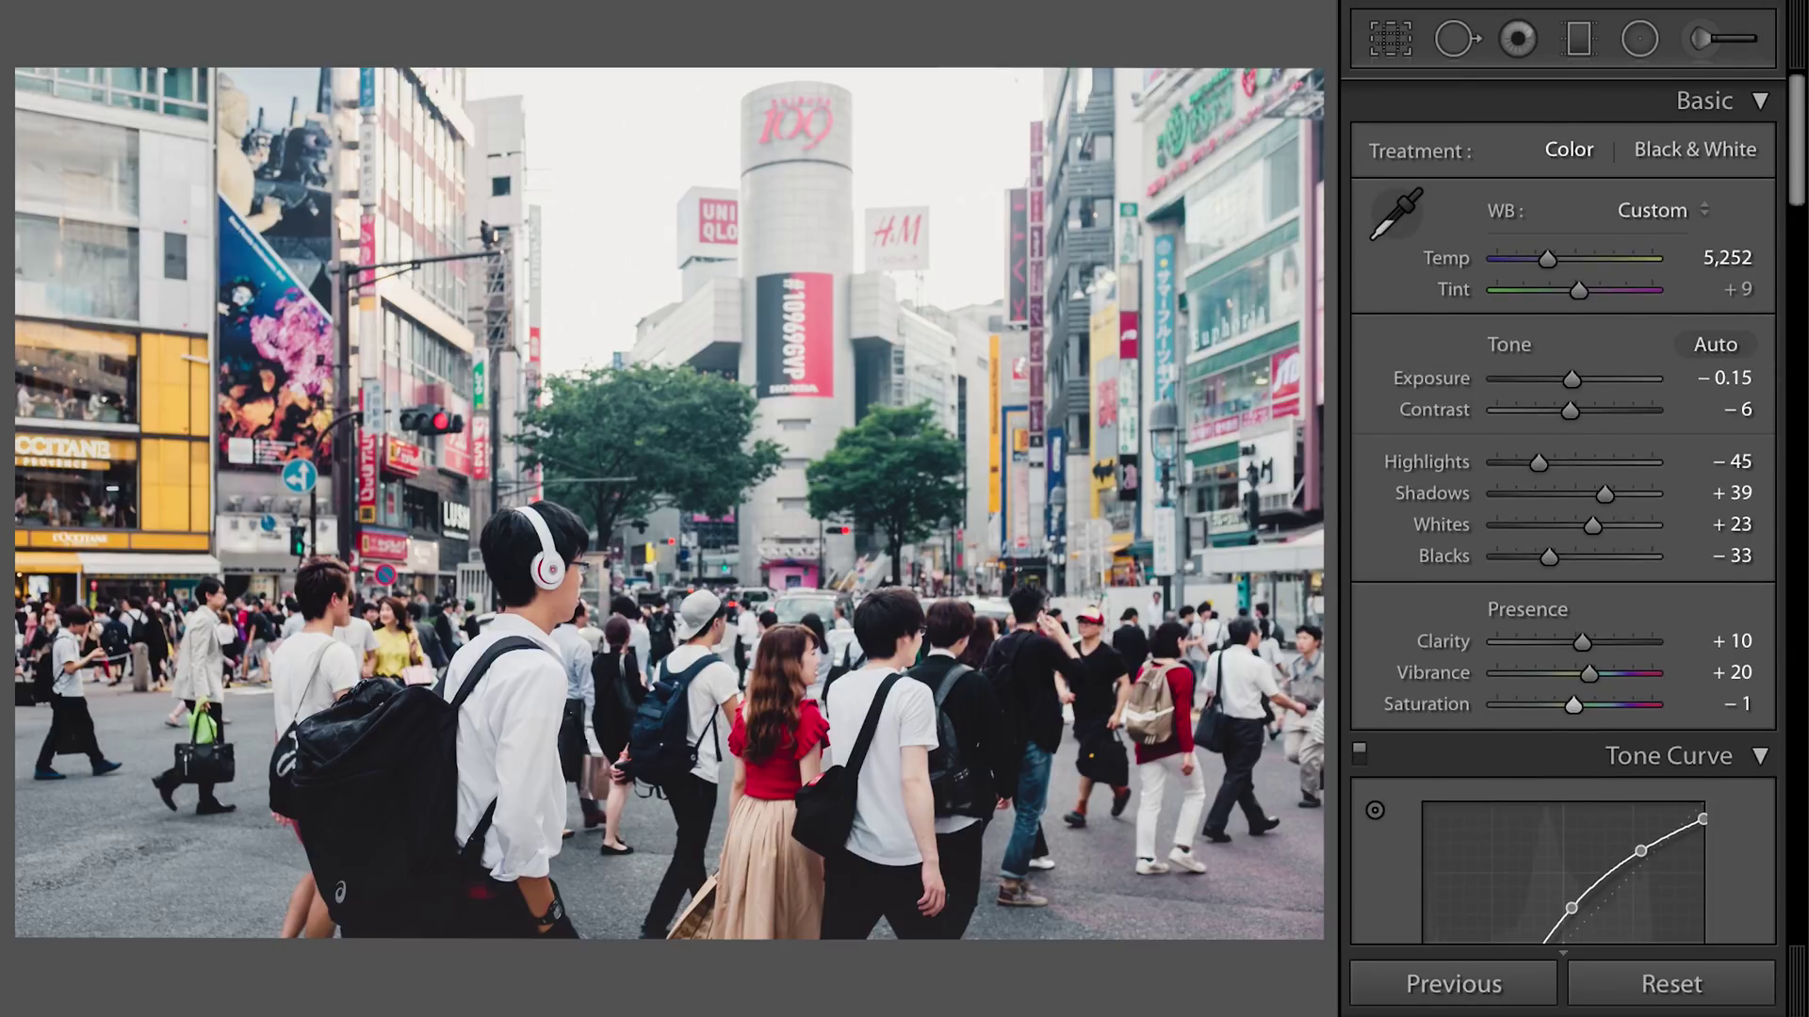
pyautogui.scroll(-1, 1381, 363)
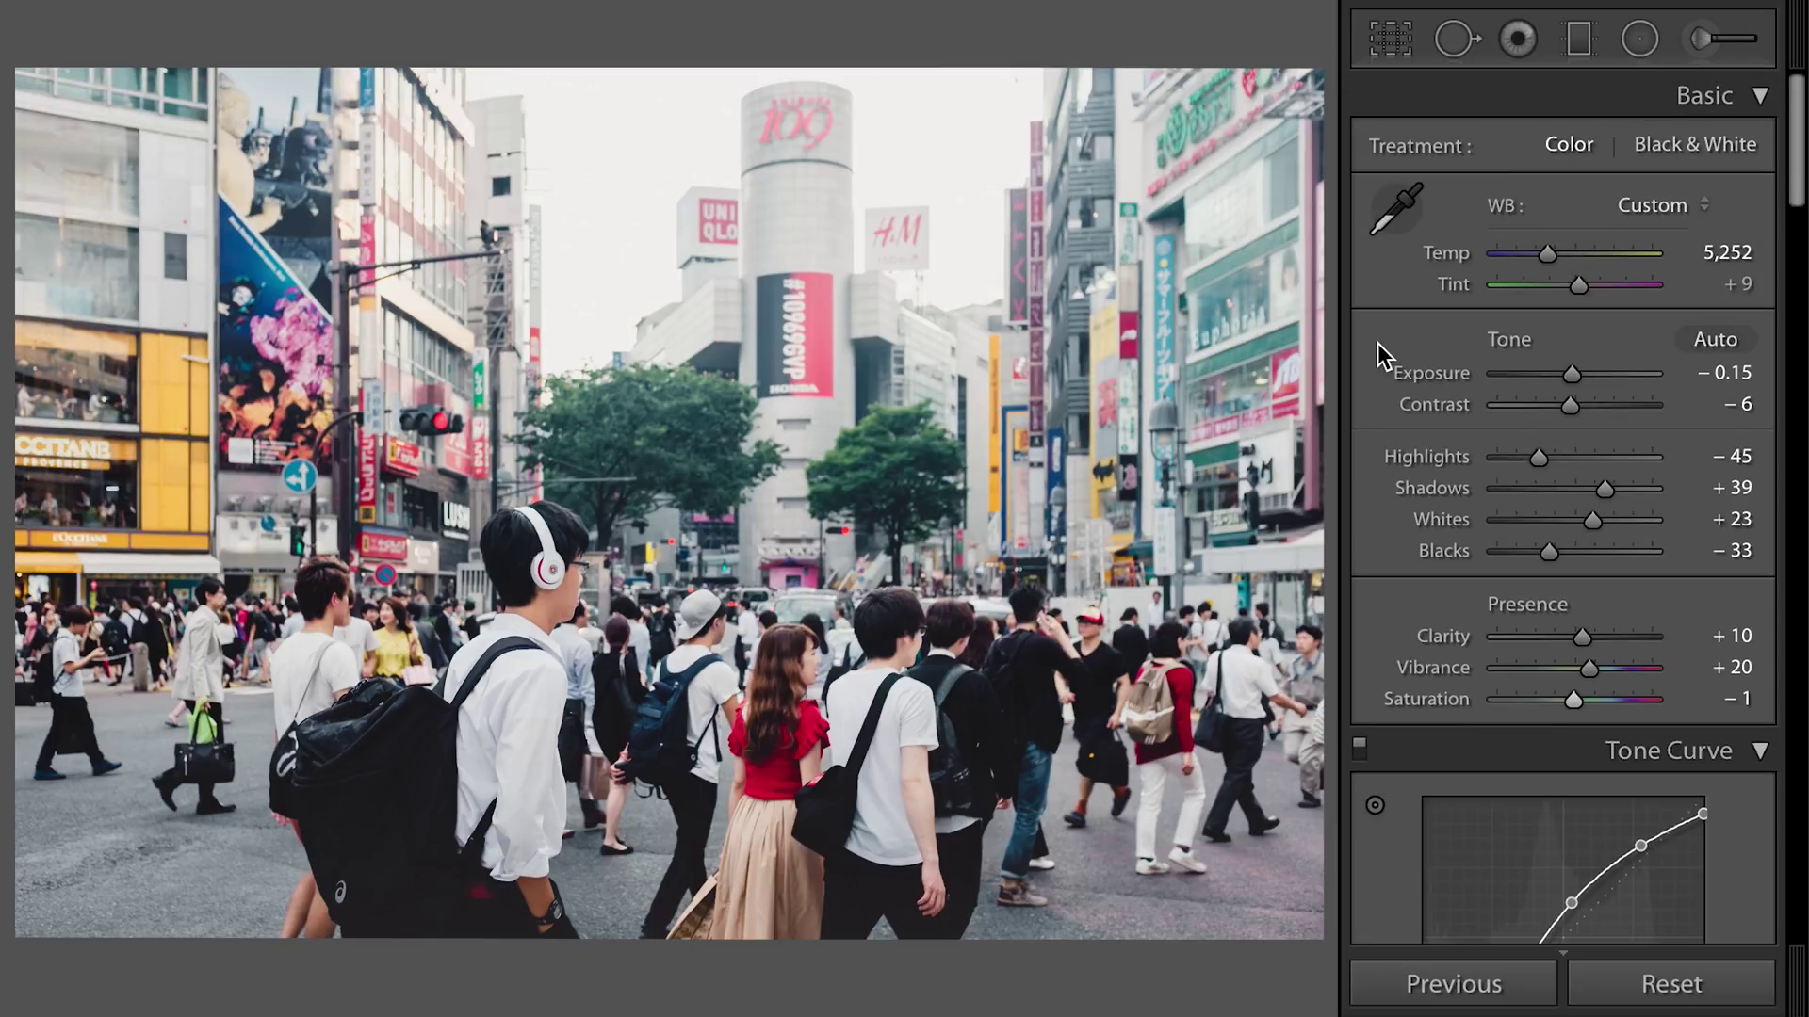
# - Create a radial filter centred on the 109 tower with Shadows at 9, and enable Invert Mask so it affects the inside
pyautogui.click(1639, 39)
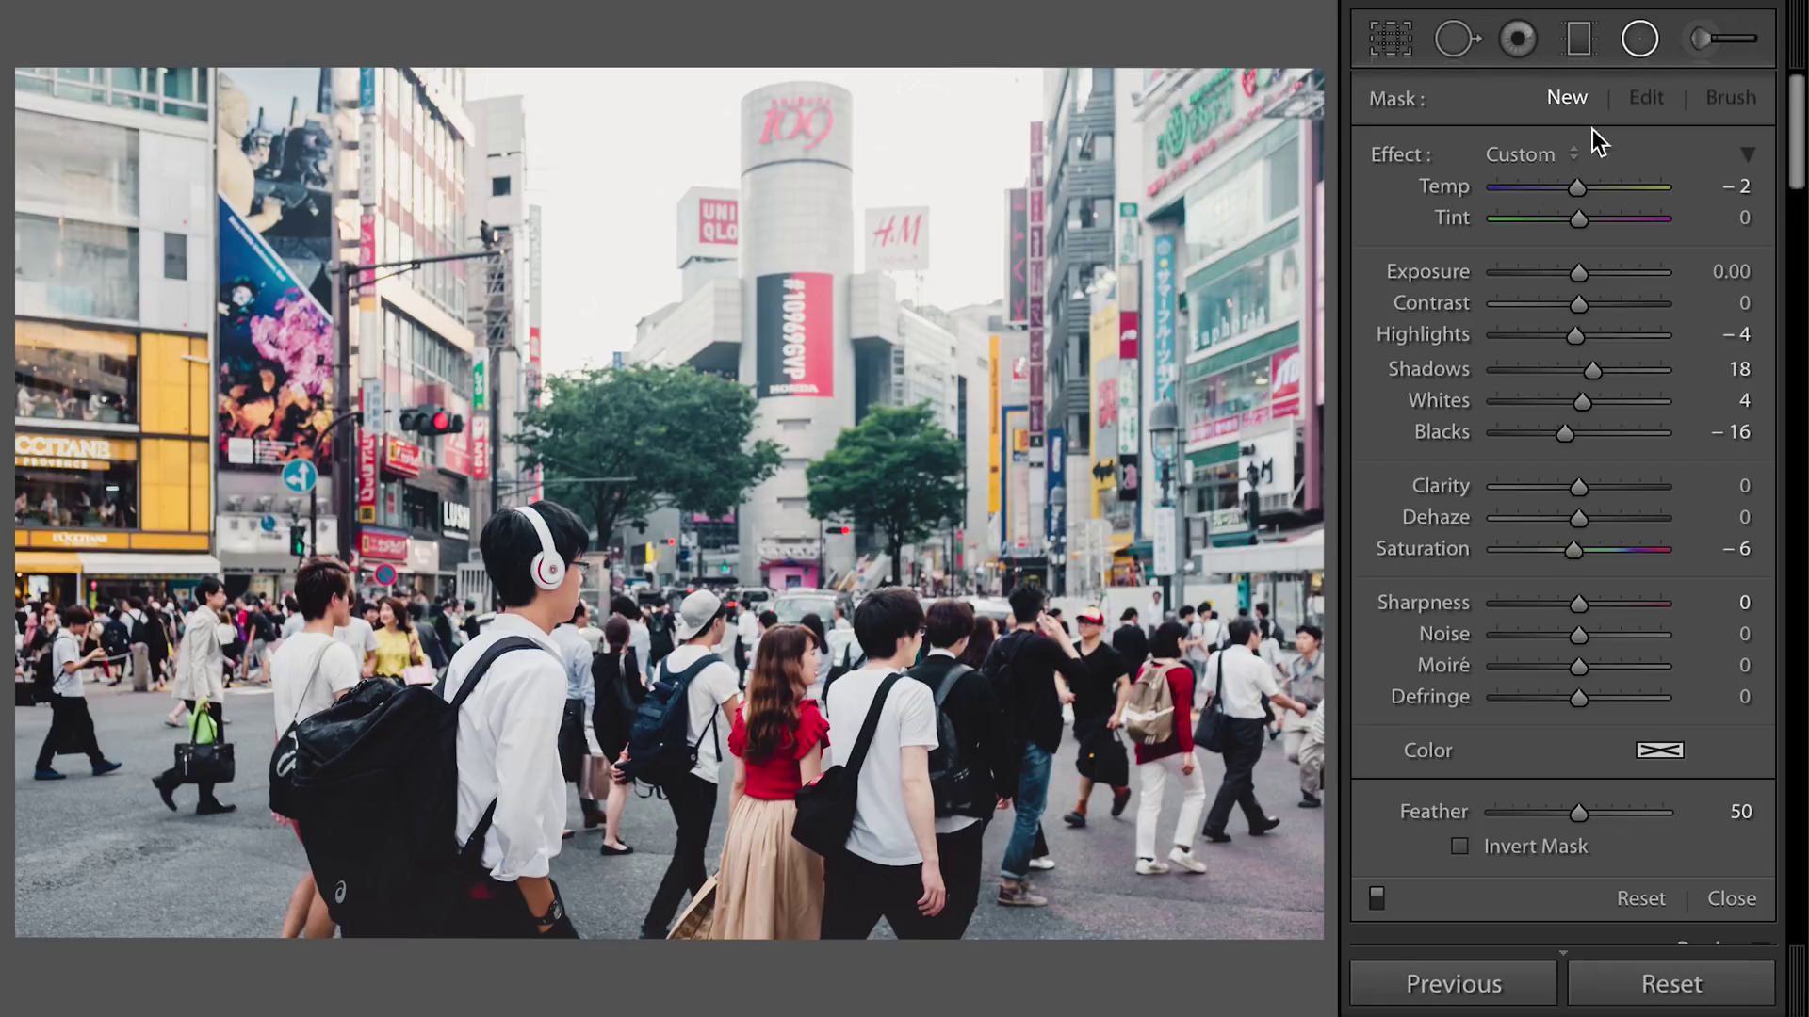
pyautogui.moveTo(789, 252)
pyautogui.mouseDown()
pyautogui.moveTo(764, 328)
pyautogui.moveTo(469, 600)
pyautogui.mouseUp()
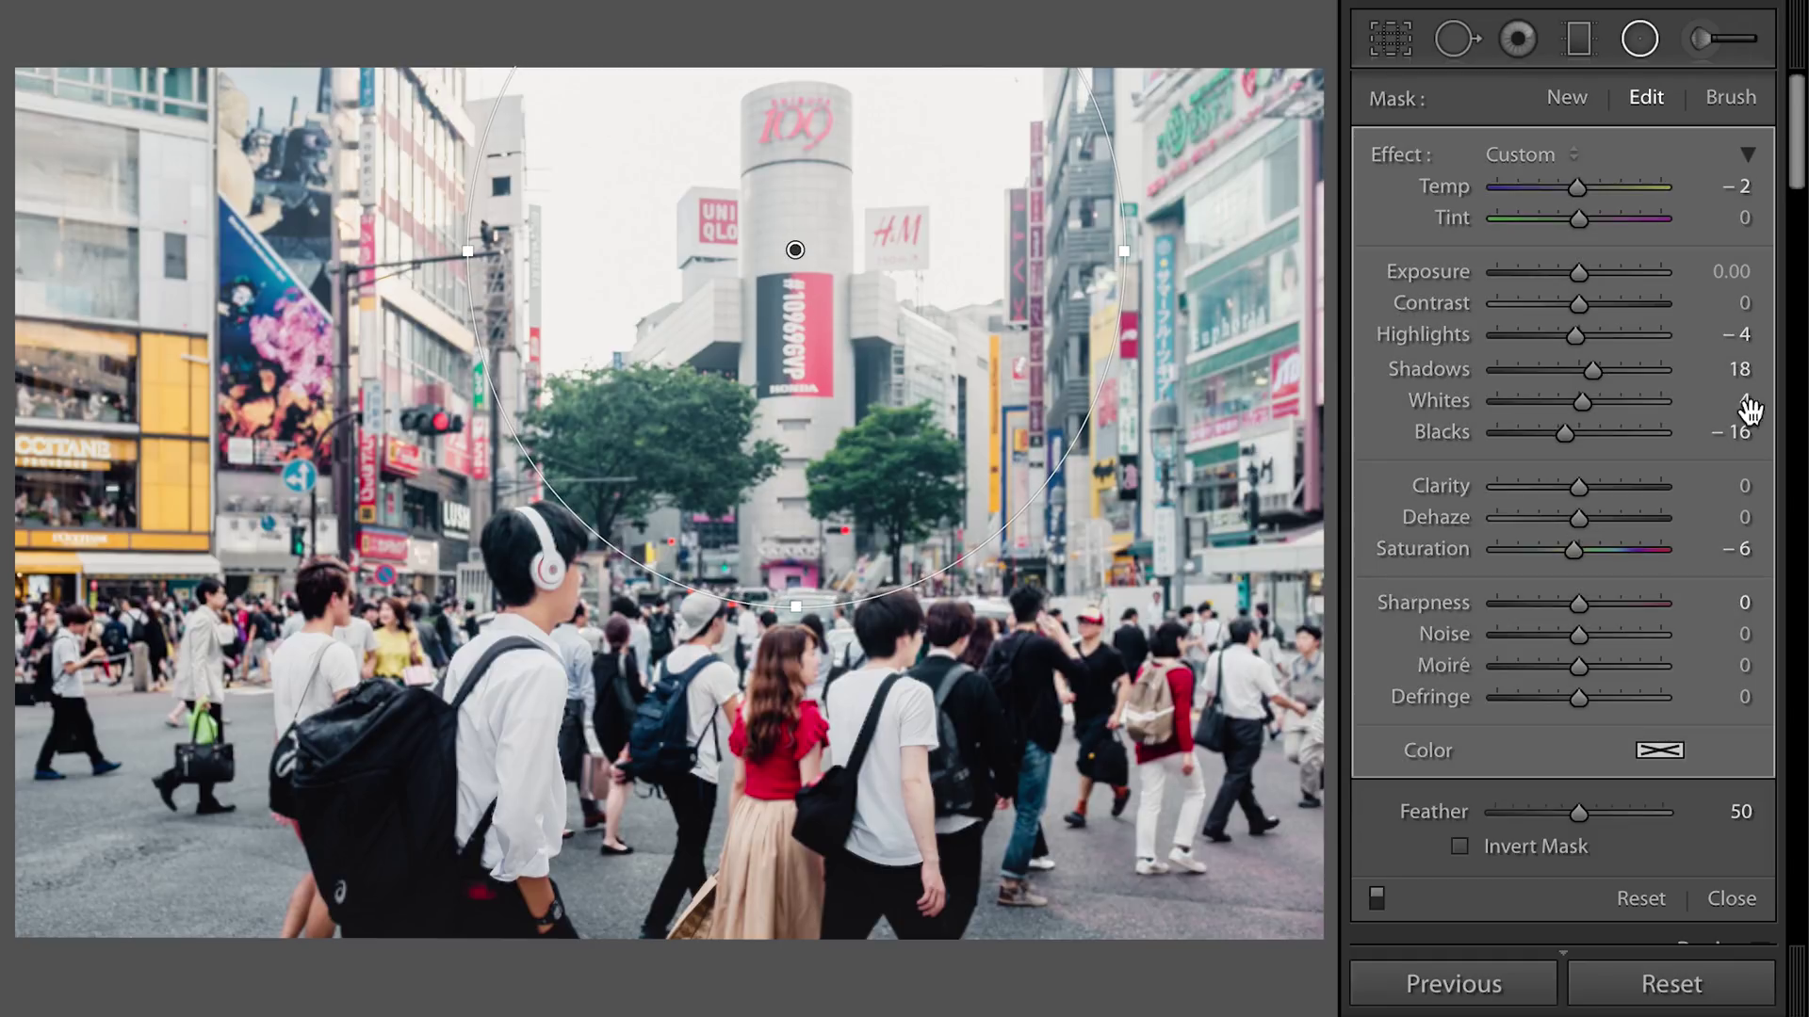
pyautogui.moveTo(1584, 370); pyautogui.dragTo(1585, 370)
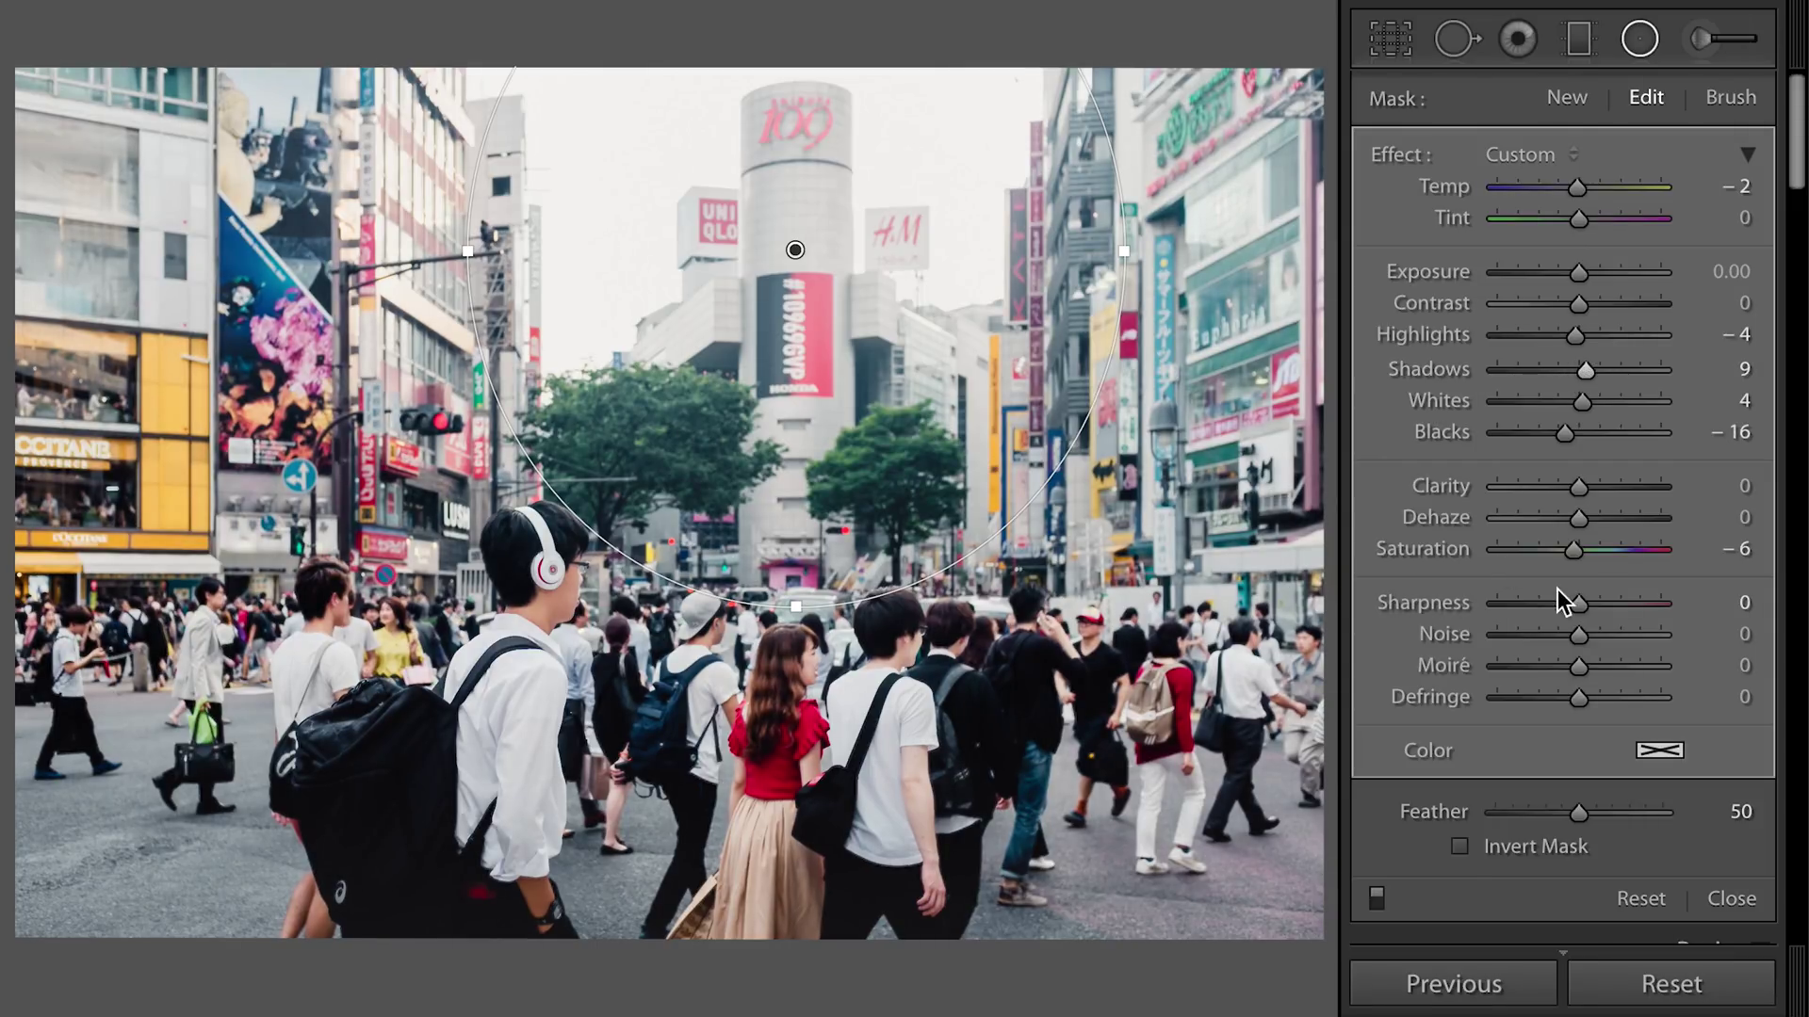
pyautogui.click(1460, 848)
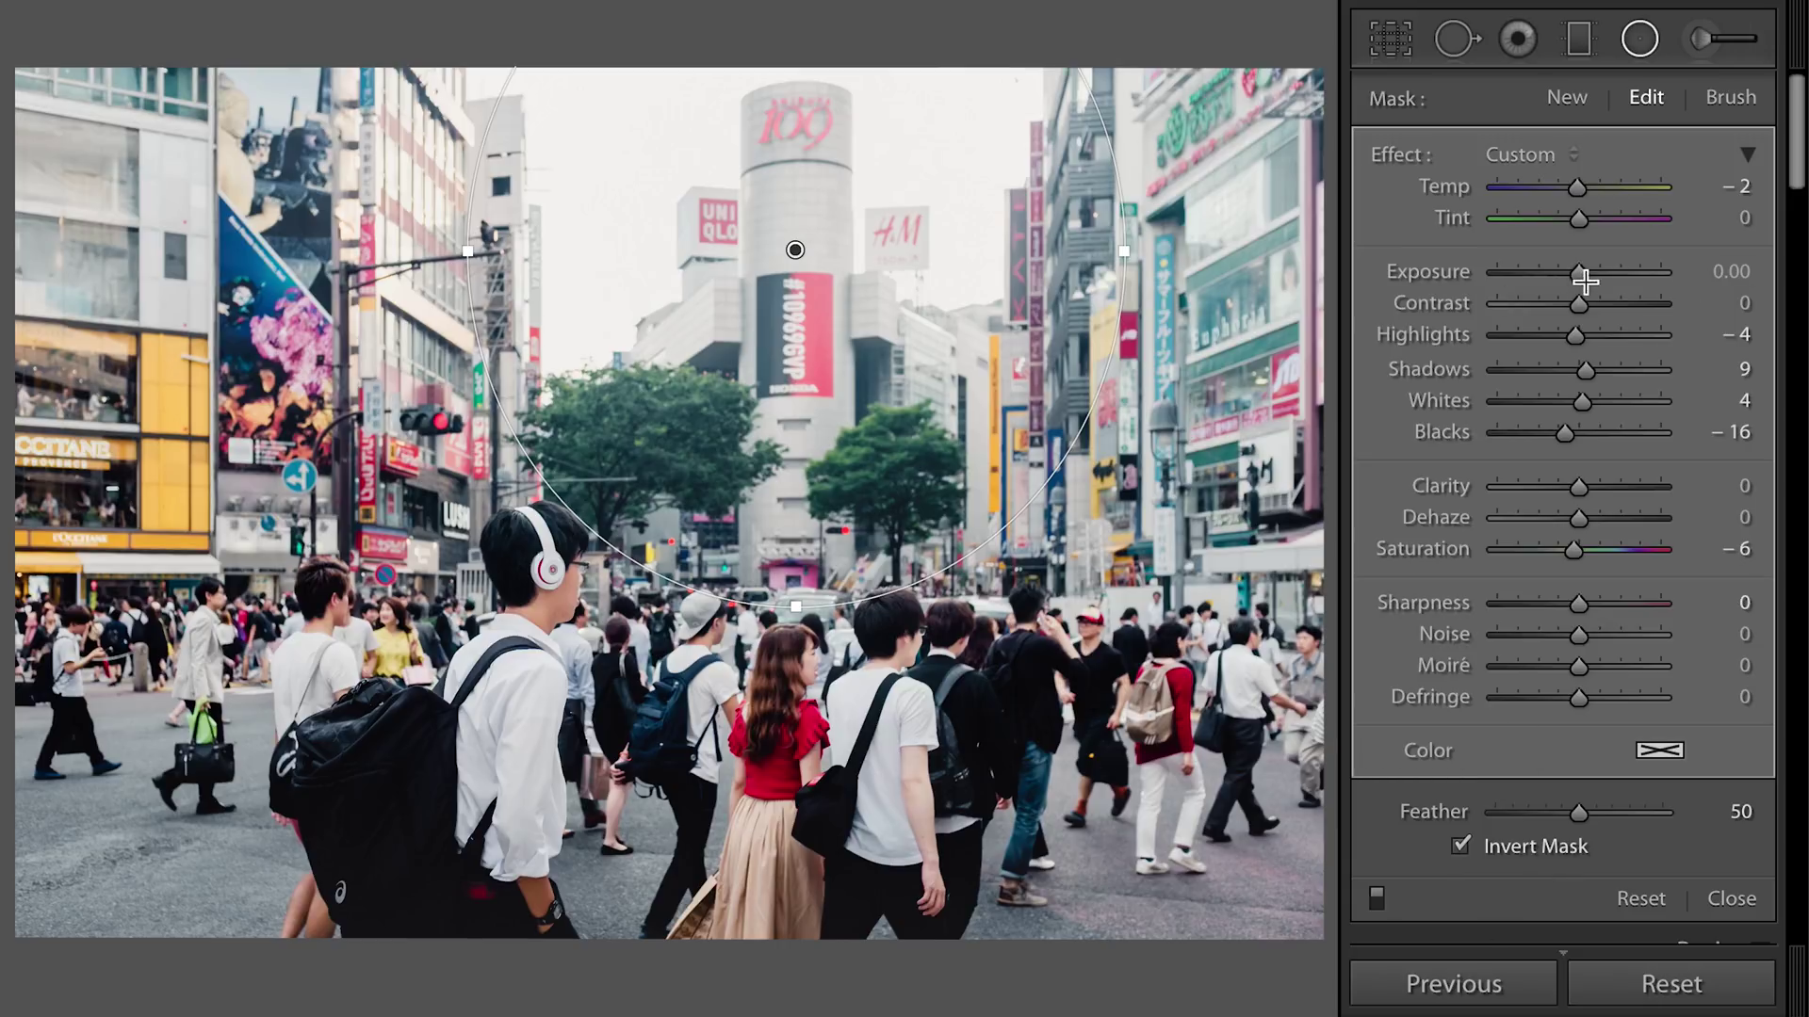
# - Test the inverted mask with Exposure −2.35, and reset its Exposure, Blacks, Saturation, Highlights and Shadows to 0
pyautogui.moveTo(1575, 271); pyautogui.dragTo(1527, 271)
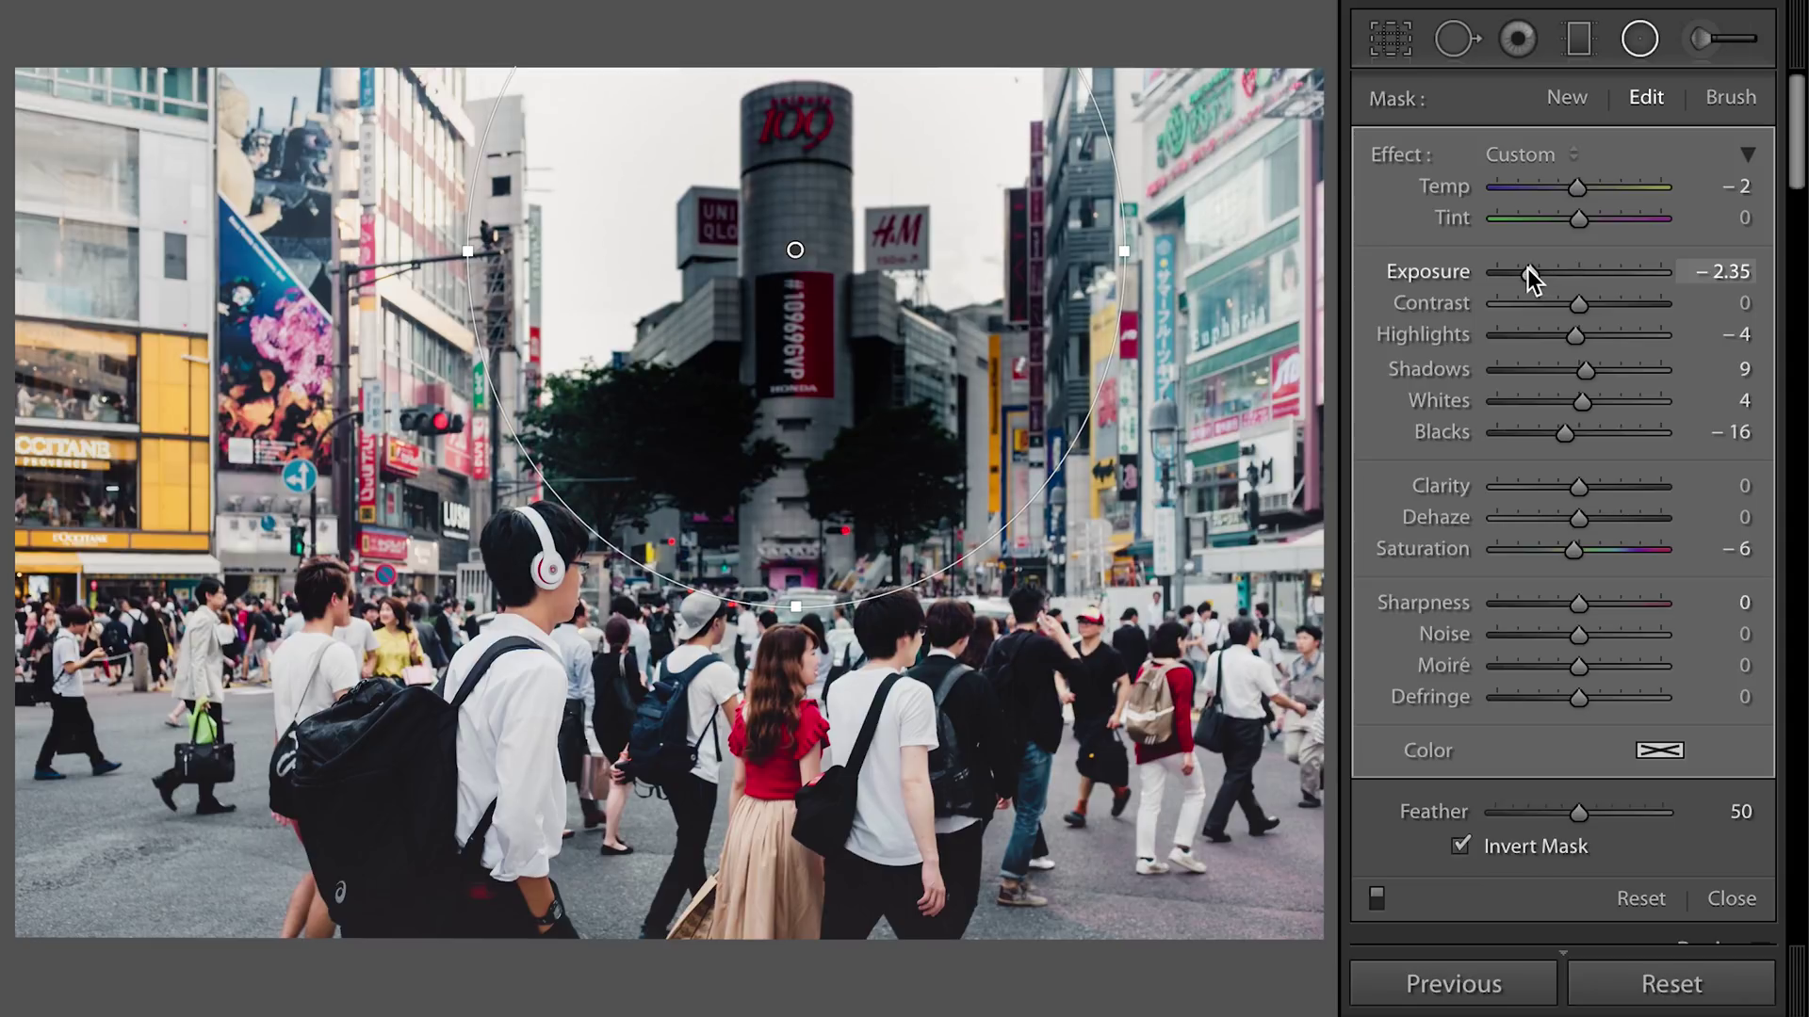
pyautogui.doubleClick(1528, 272)
pyautogui.doubleClick(1568, 432)
pyautogui.doubleClick(1584, 550)
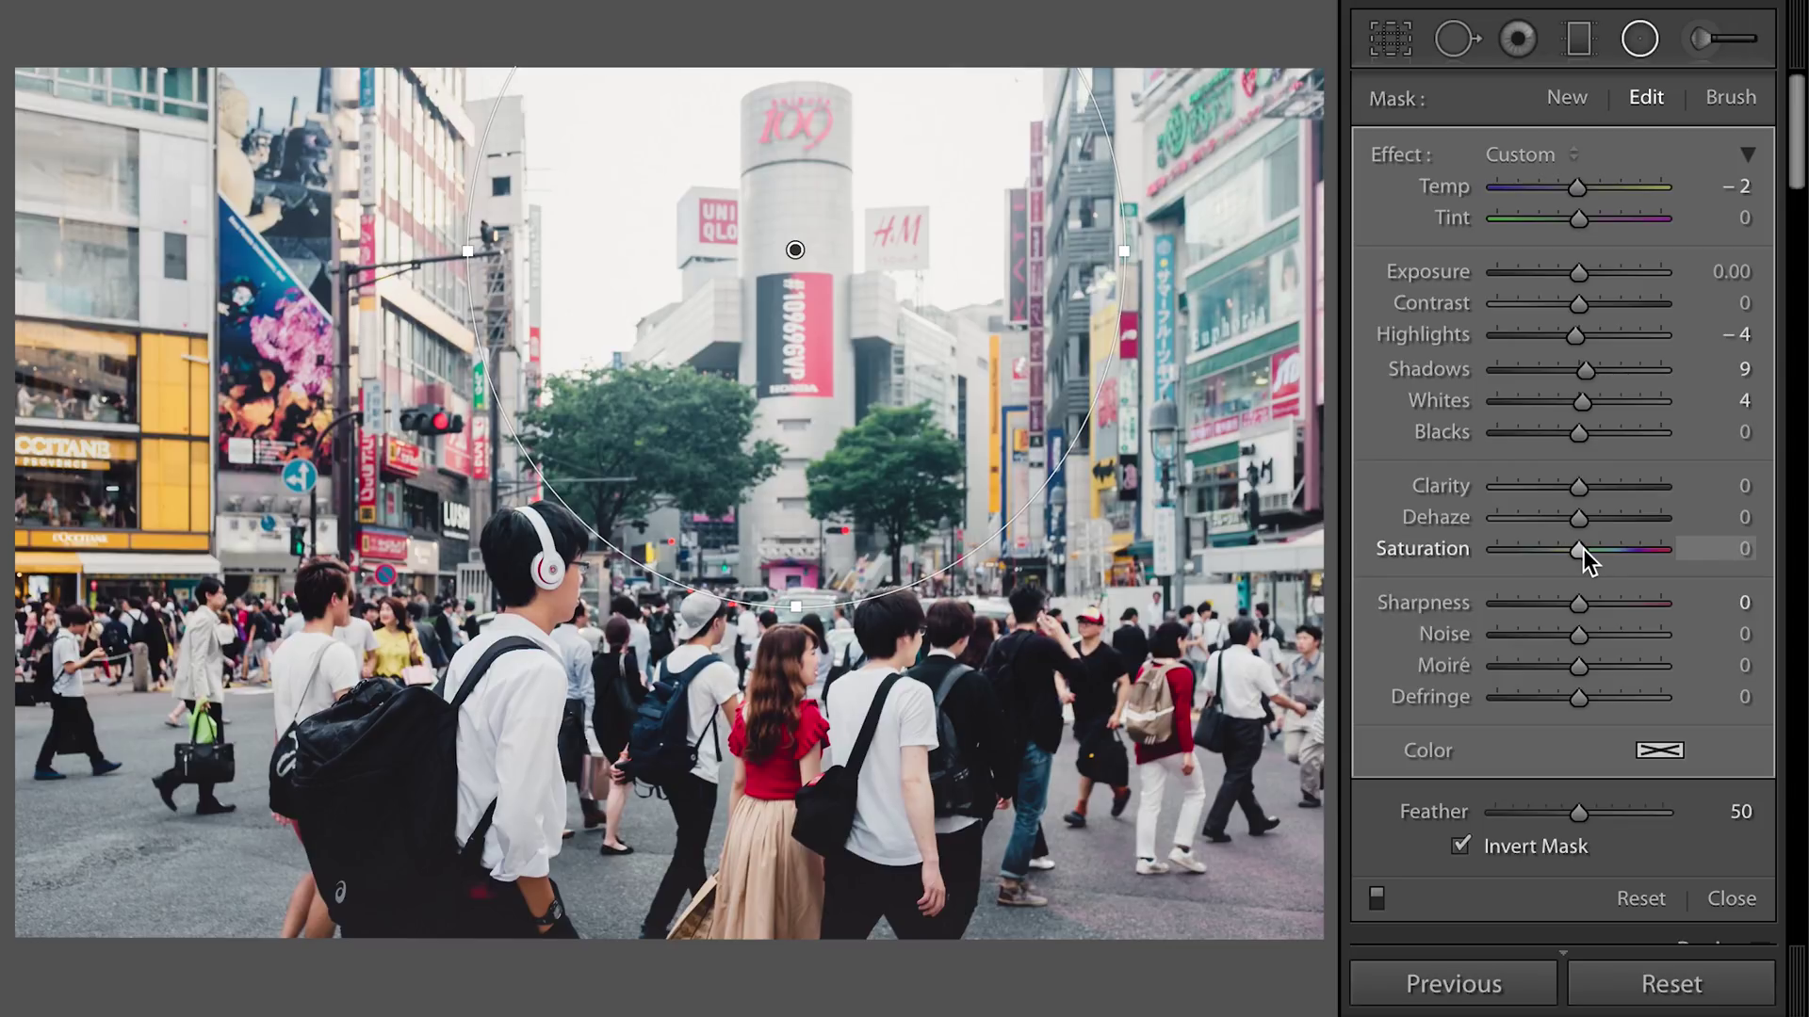
pyautogui.doubleClick(1585, 339)
pyautogui.doubleClick(1585, 369)
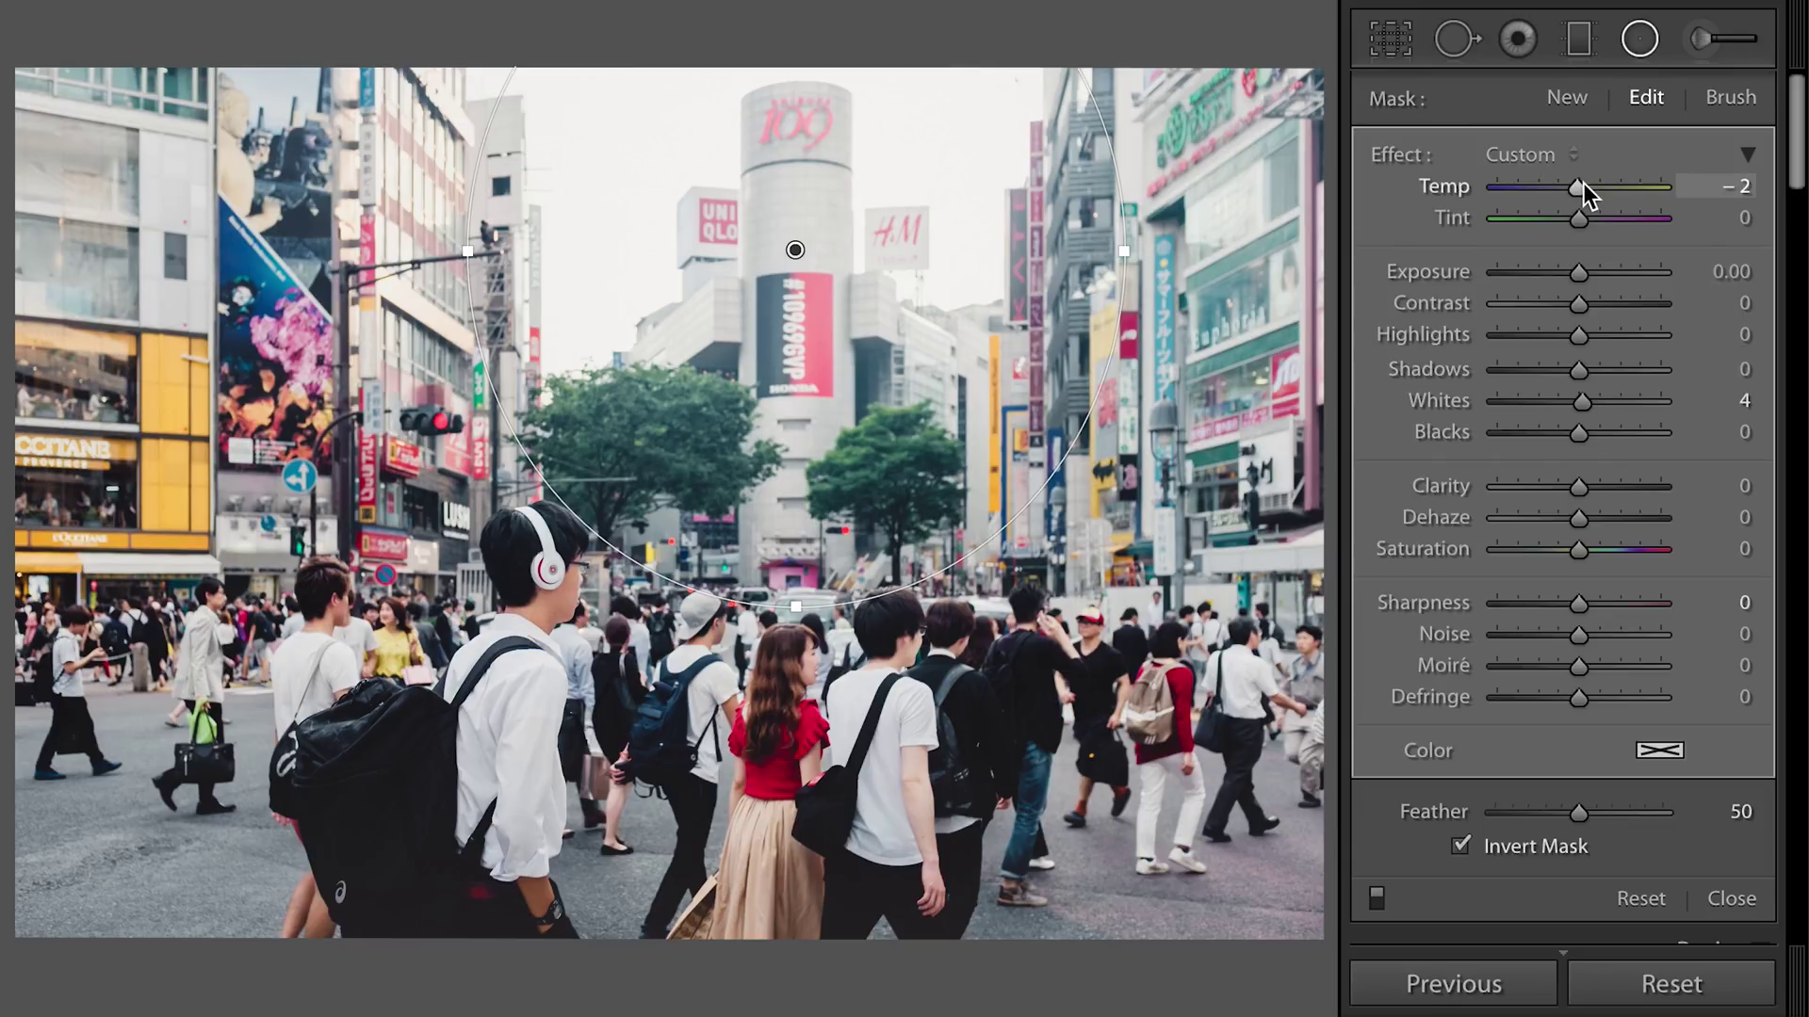
# - Warm the radial filter with Temp 53, enlarge its ellipse outward and downward, and reposition it around the tower
pyautogui.moveTo(1584, 185); pyautogui.dragTo(1622, 184)
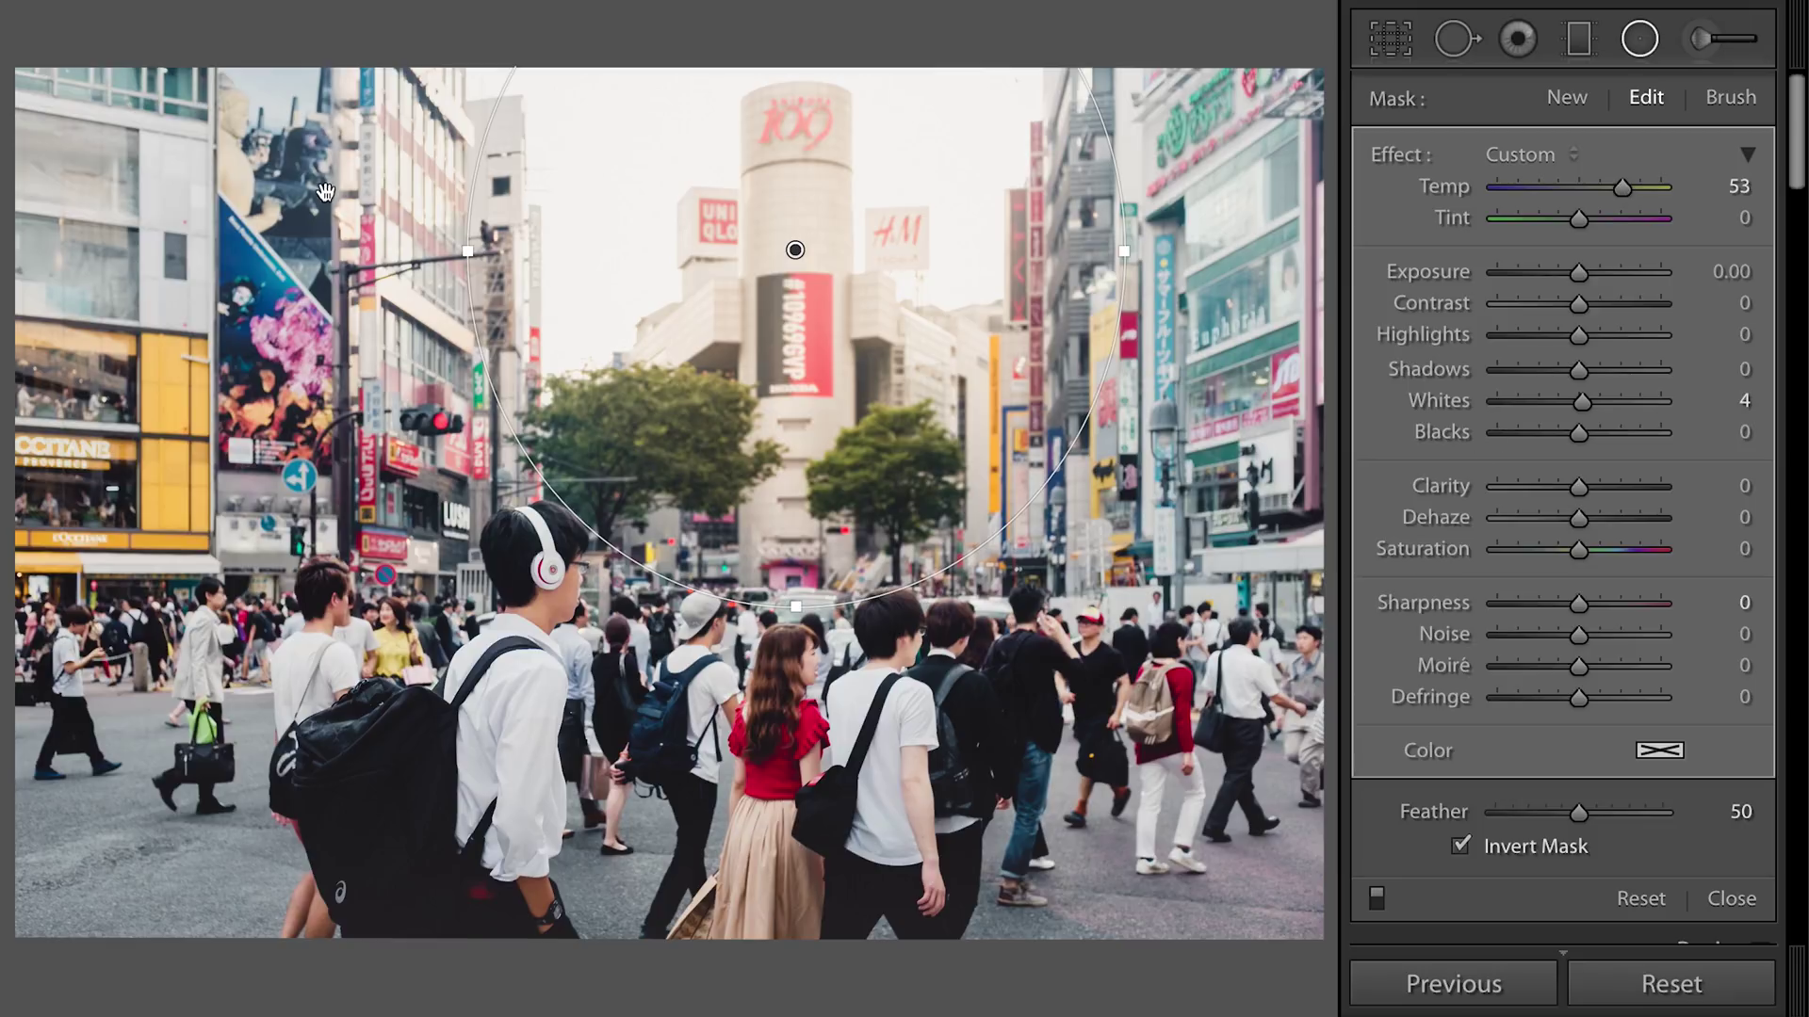
pyautogui.moveTo(426, 248); pyautogui.dragTo(417, 250)
pyautogui.moveTo(799, 604); pyautogui.dragTo(797, 667)
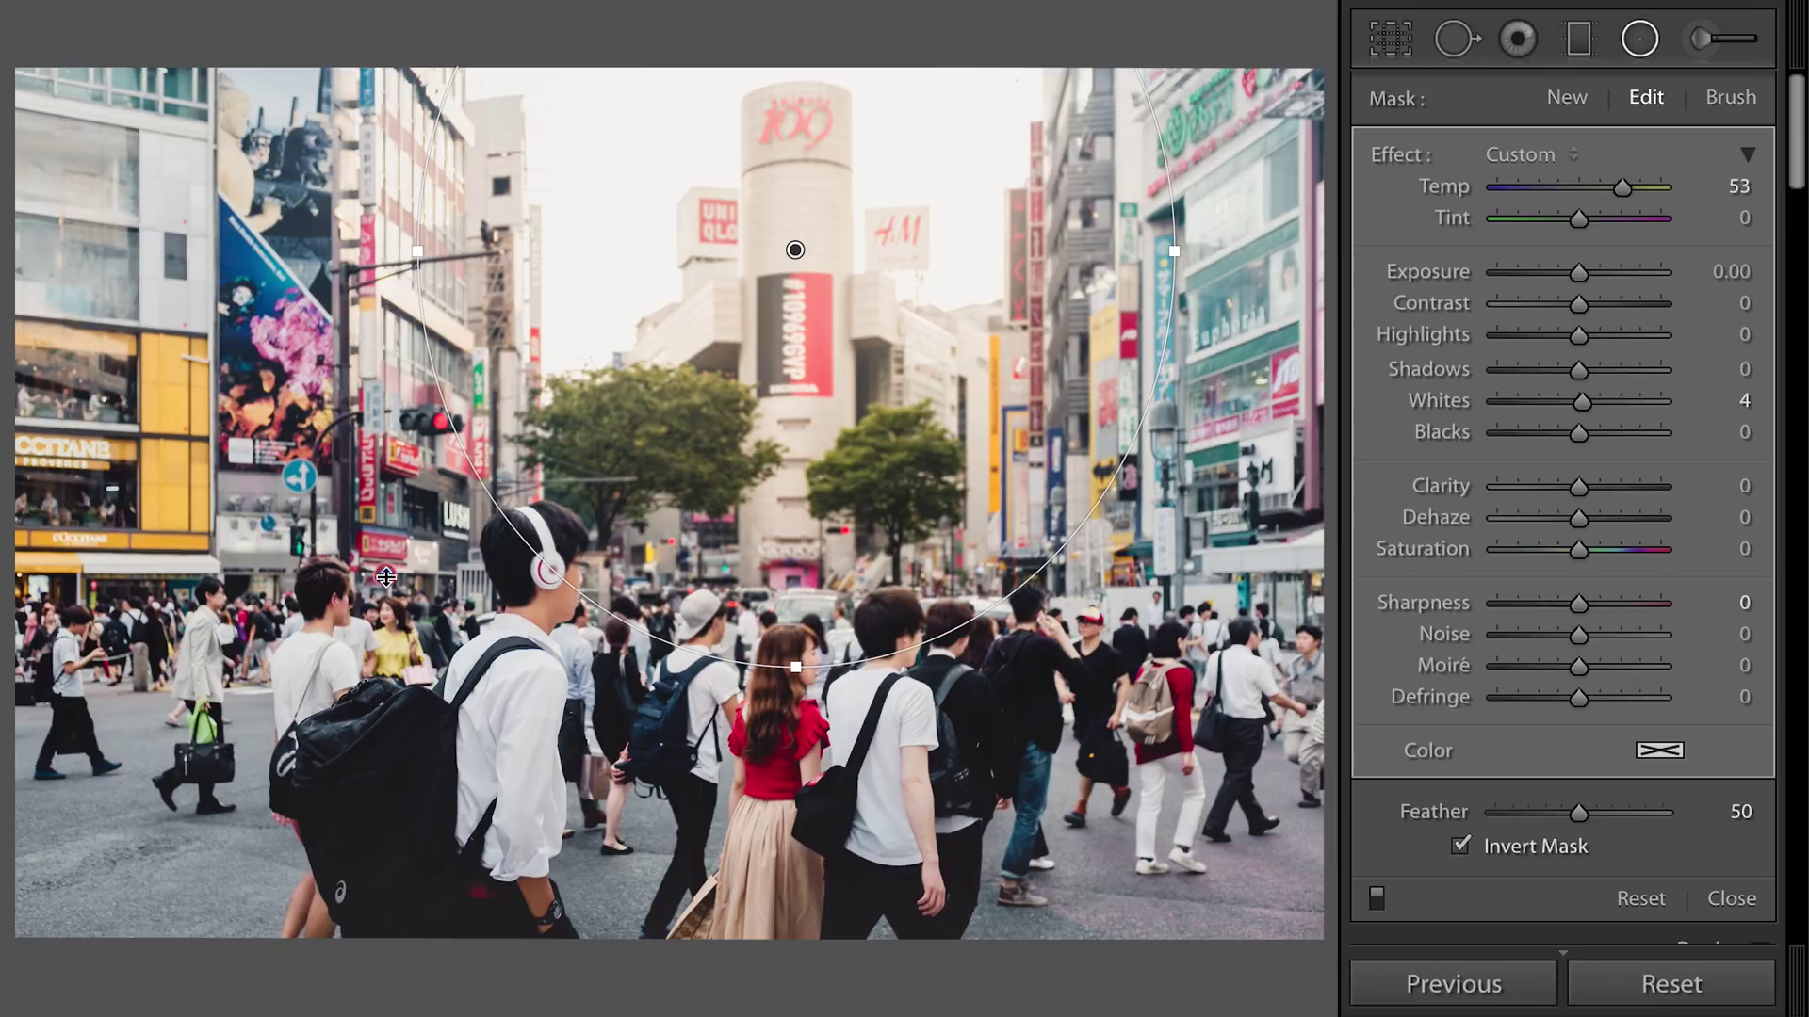
pyautogui.moveTo(795, 249); pyautogui.dragTo(813, 265)
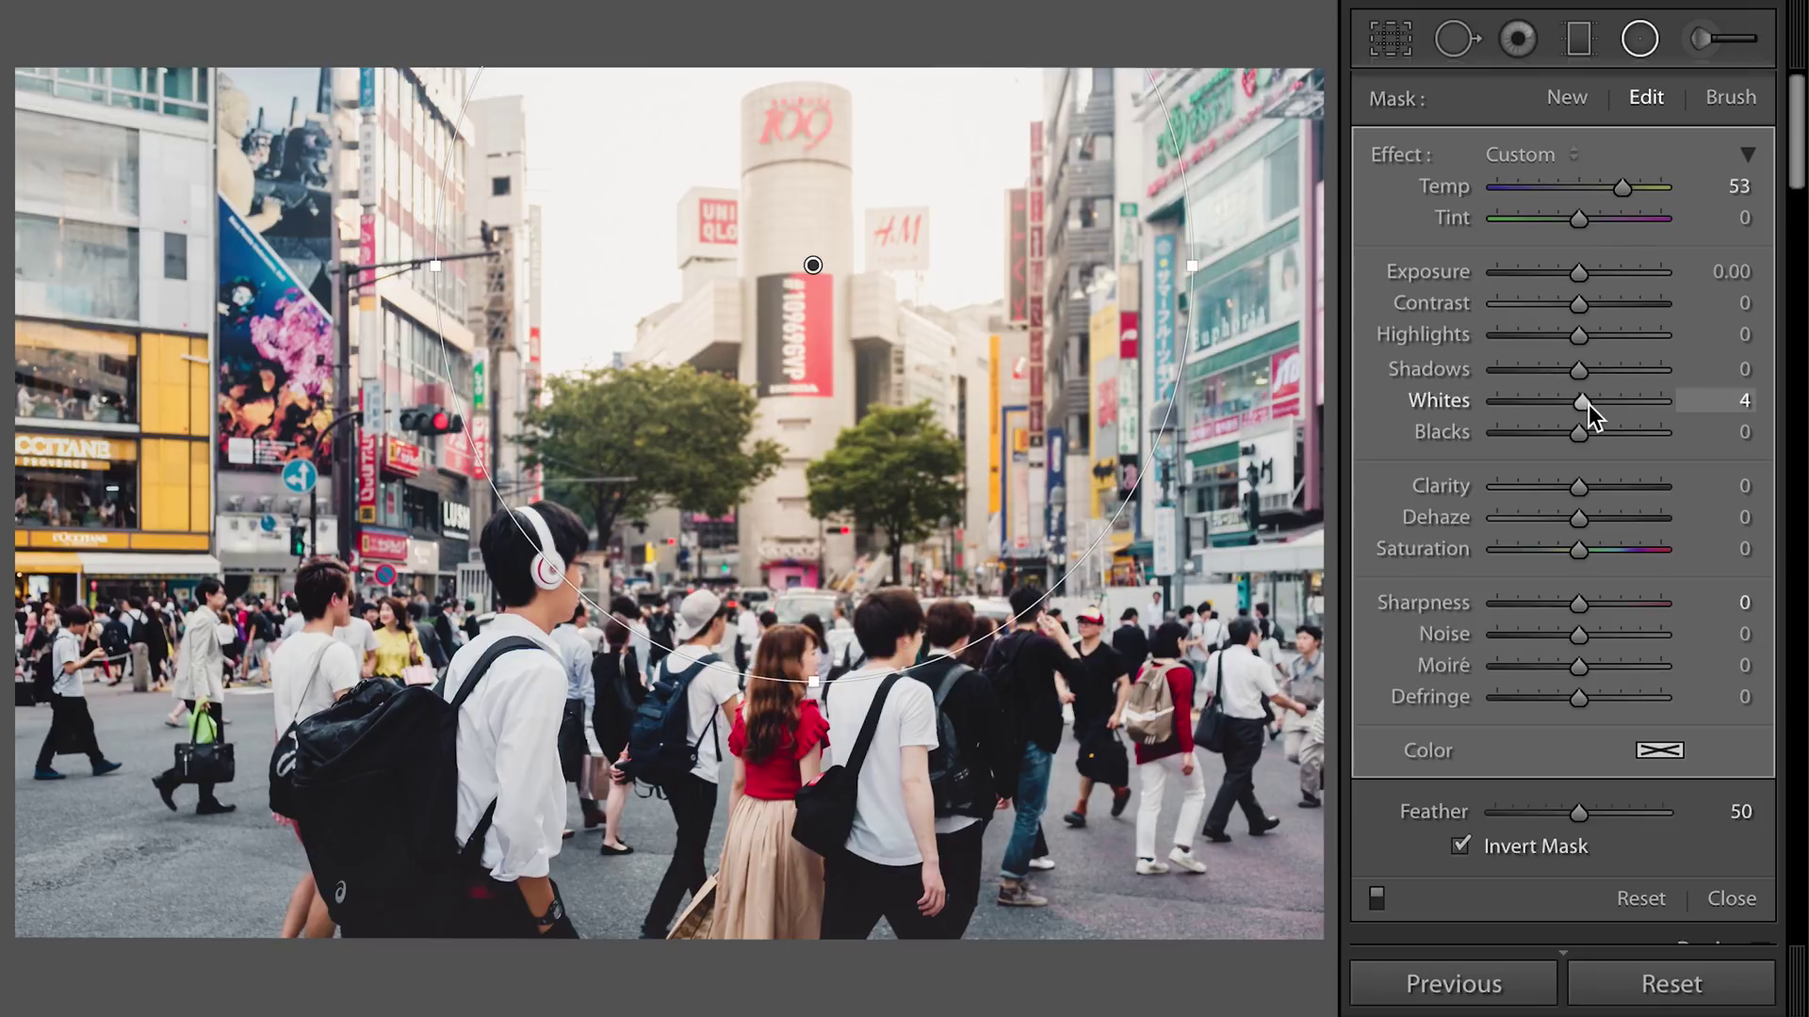
# - Set the radial filter's Contrast to 10, Highlights to 4, Whites to 12, Blacks to −7 and Feather to 65, shifting the ellipse slightly left
pyautogui.moveTo(1583, 334); pyautogui.dragTo(1592, 334)
pyautogui.moveTo(1595, 399); pyautogui.dragTo(1602, 398)
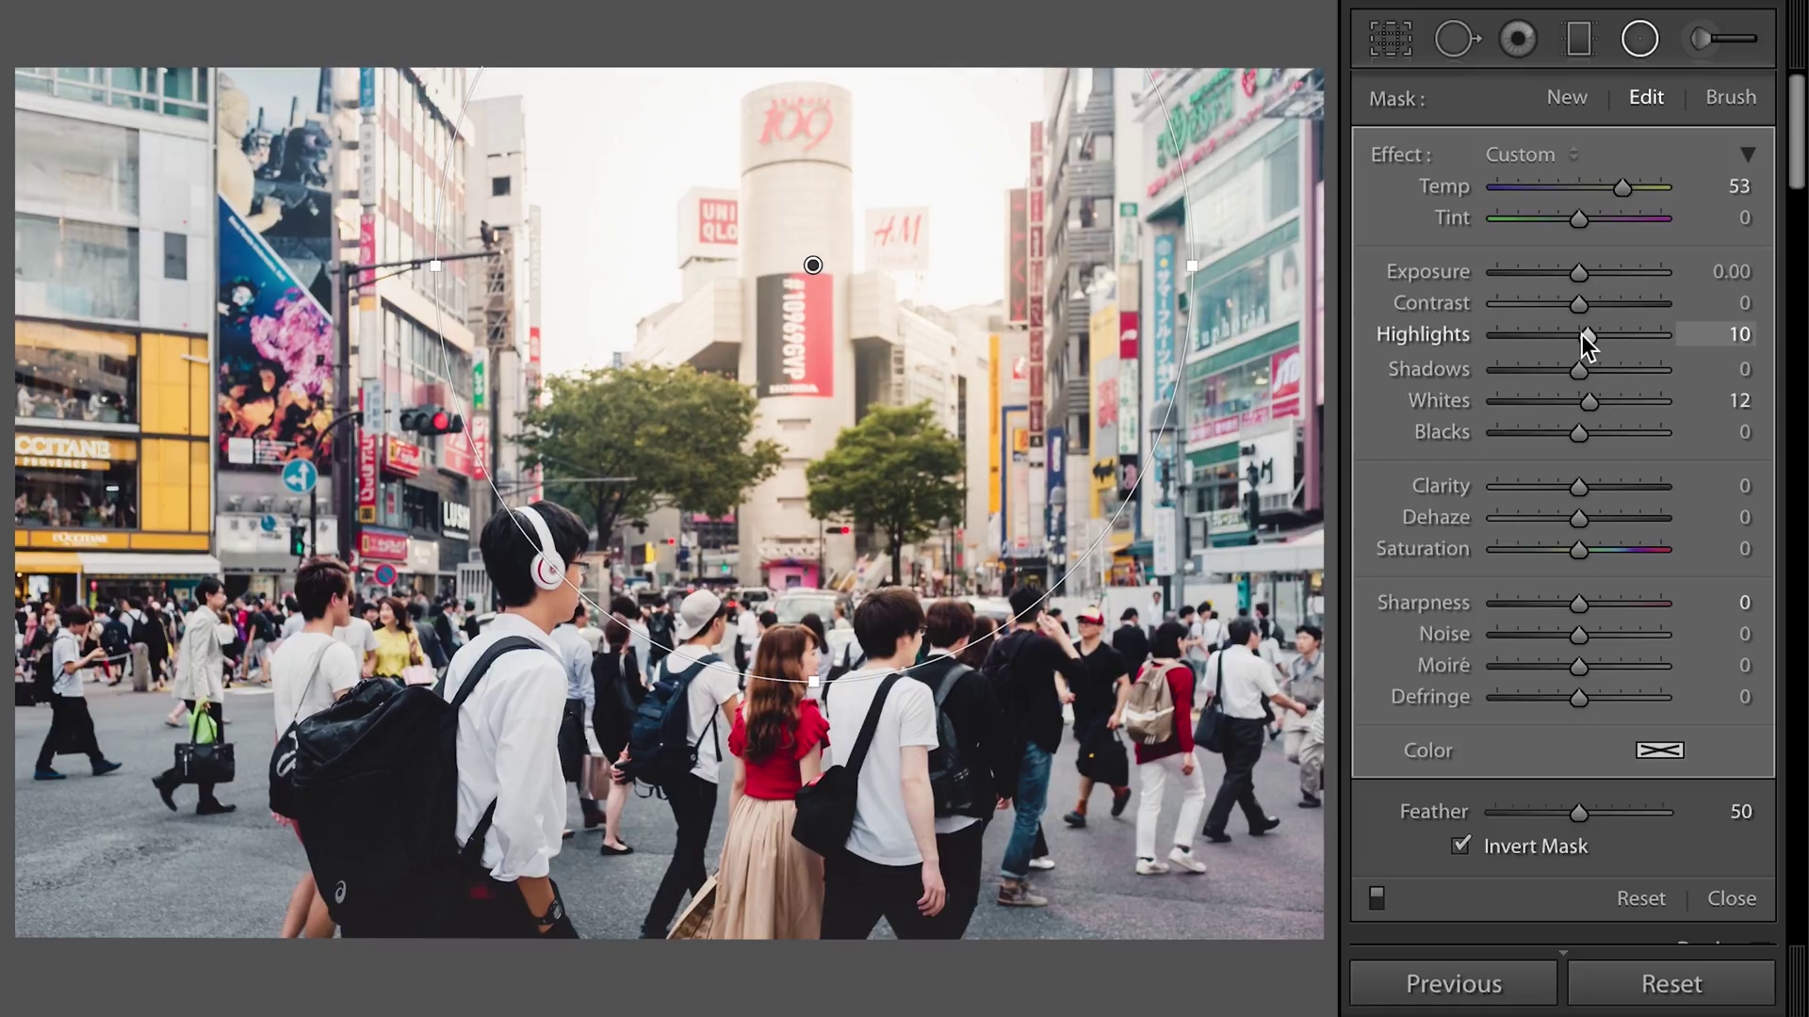
pyautogui.moveTo(1579, 335); pyautogui.dragTo(1576, 334)
pyautogui.moveTo(1579, 435); pyautogui.dragTo(1570, 436)
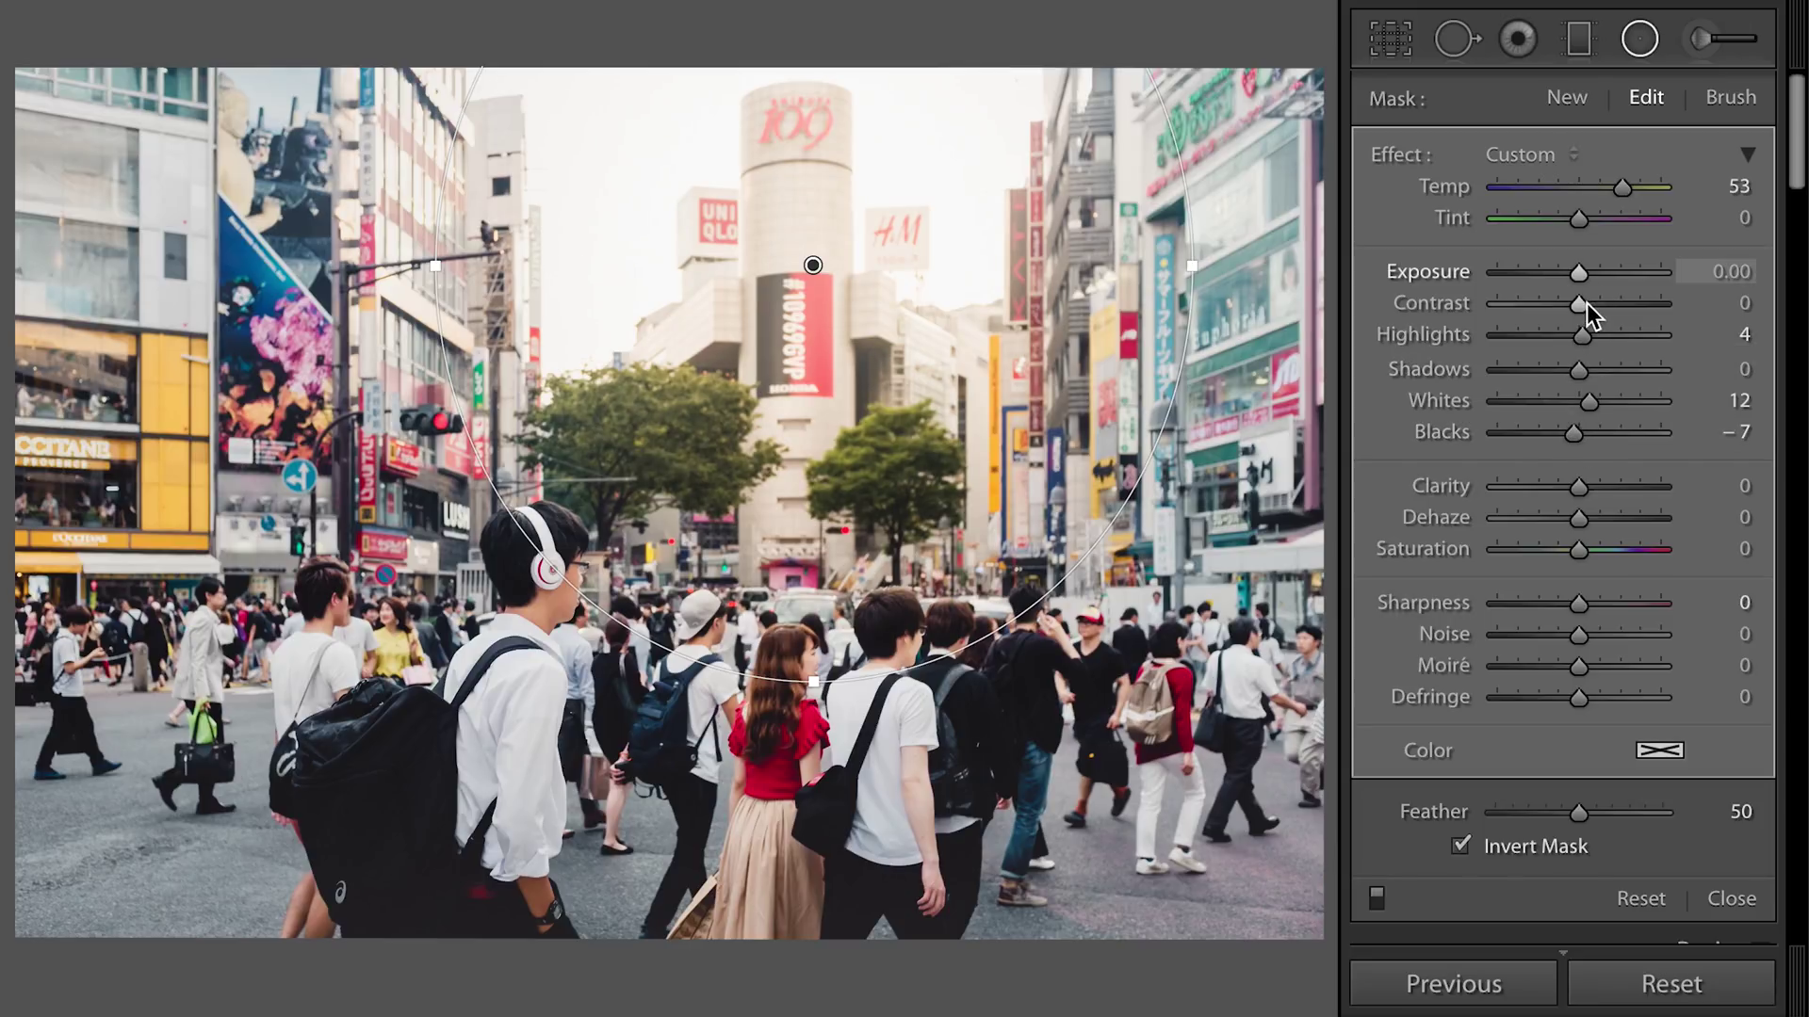
pyautogui.moveTo(1586, 303); pyautogui.dragTo(1595, 302)
pyautogui.moveTo(808, 271)
pyautogui.mouseDown()
pyautogui.moveTo(791, 285)
pyautogui.moveTo(796, 267)
pyautogui.mouseUp()
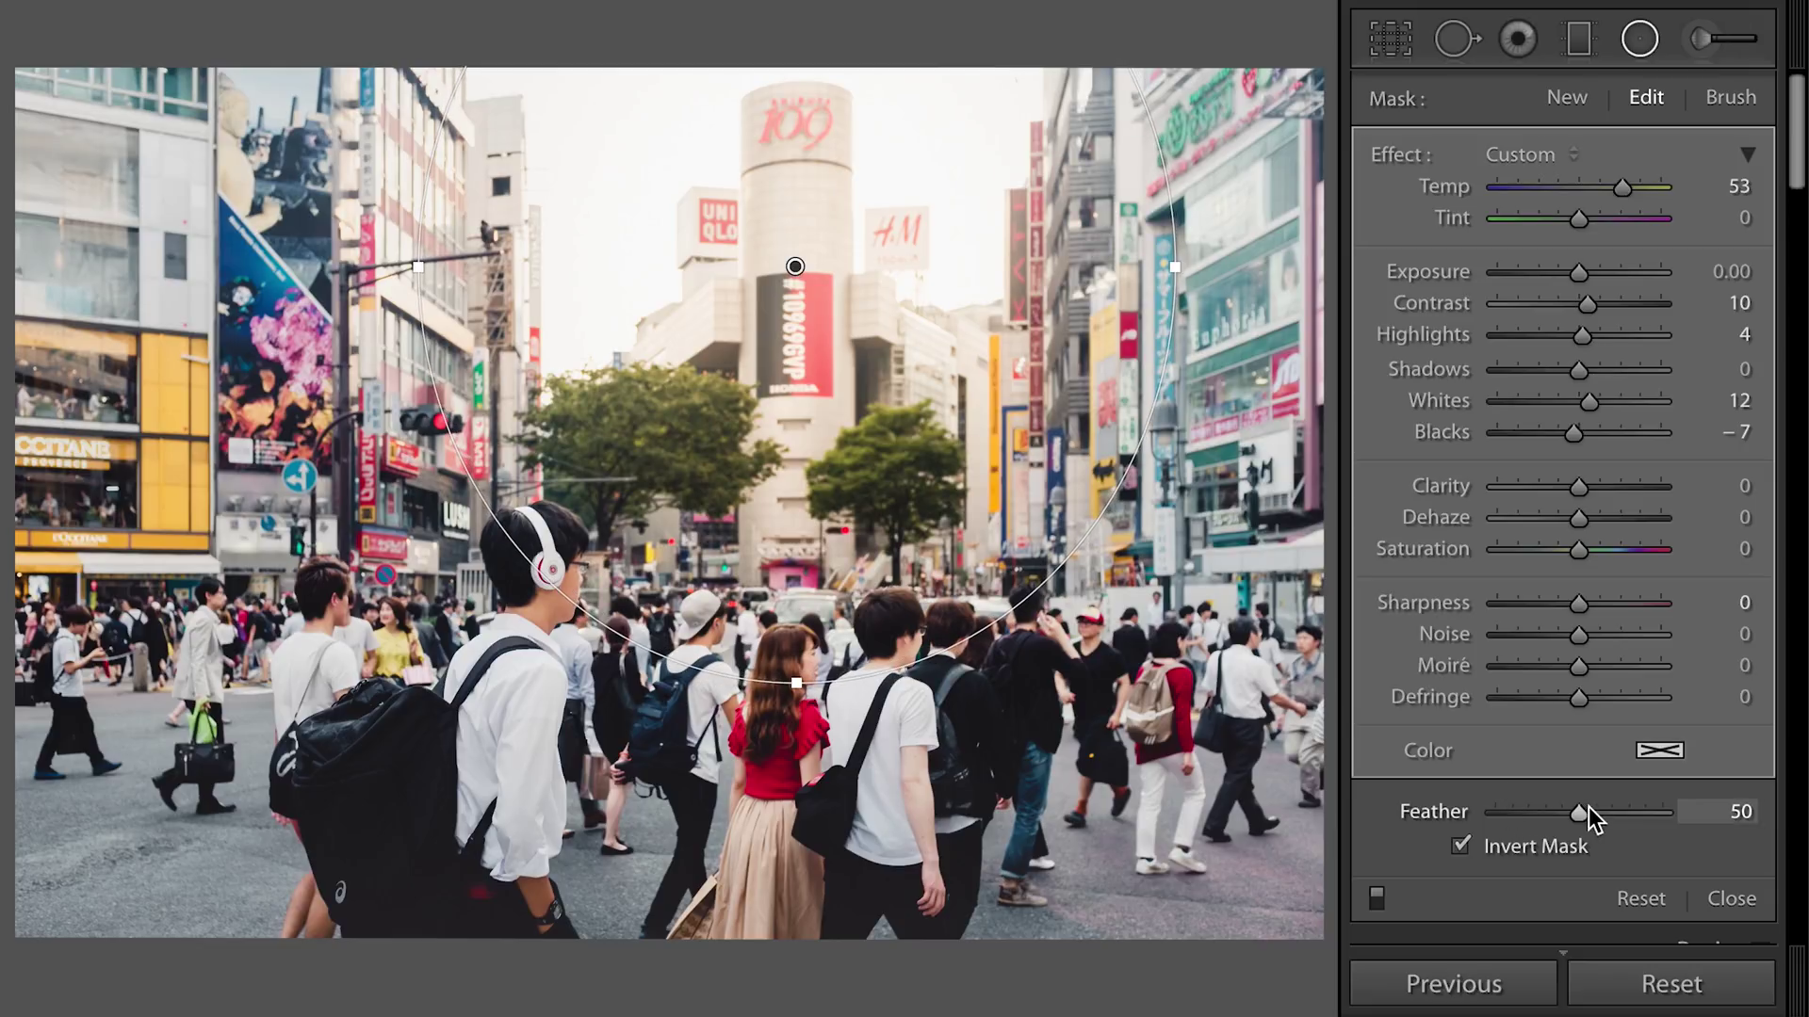
pyautogui.moveTo(1588, 812); pyautogui.dragTo(1614, 812)
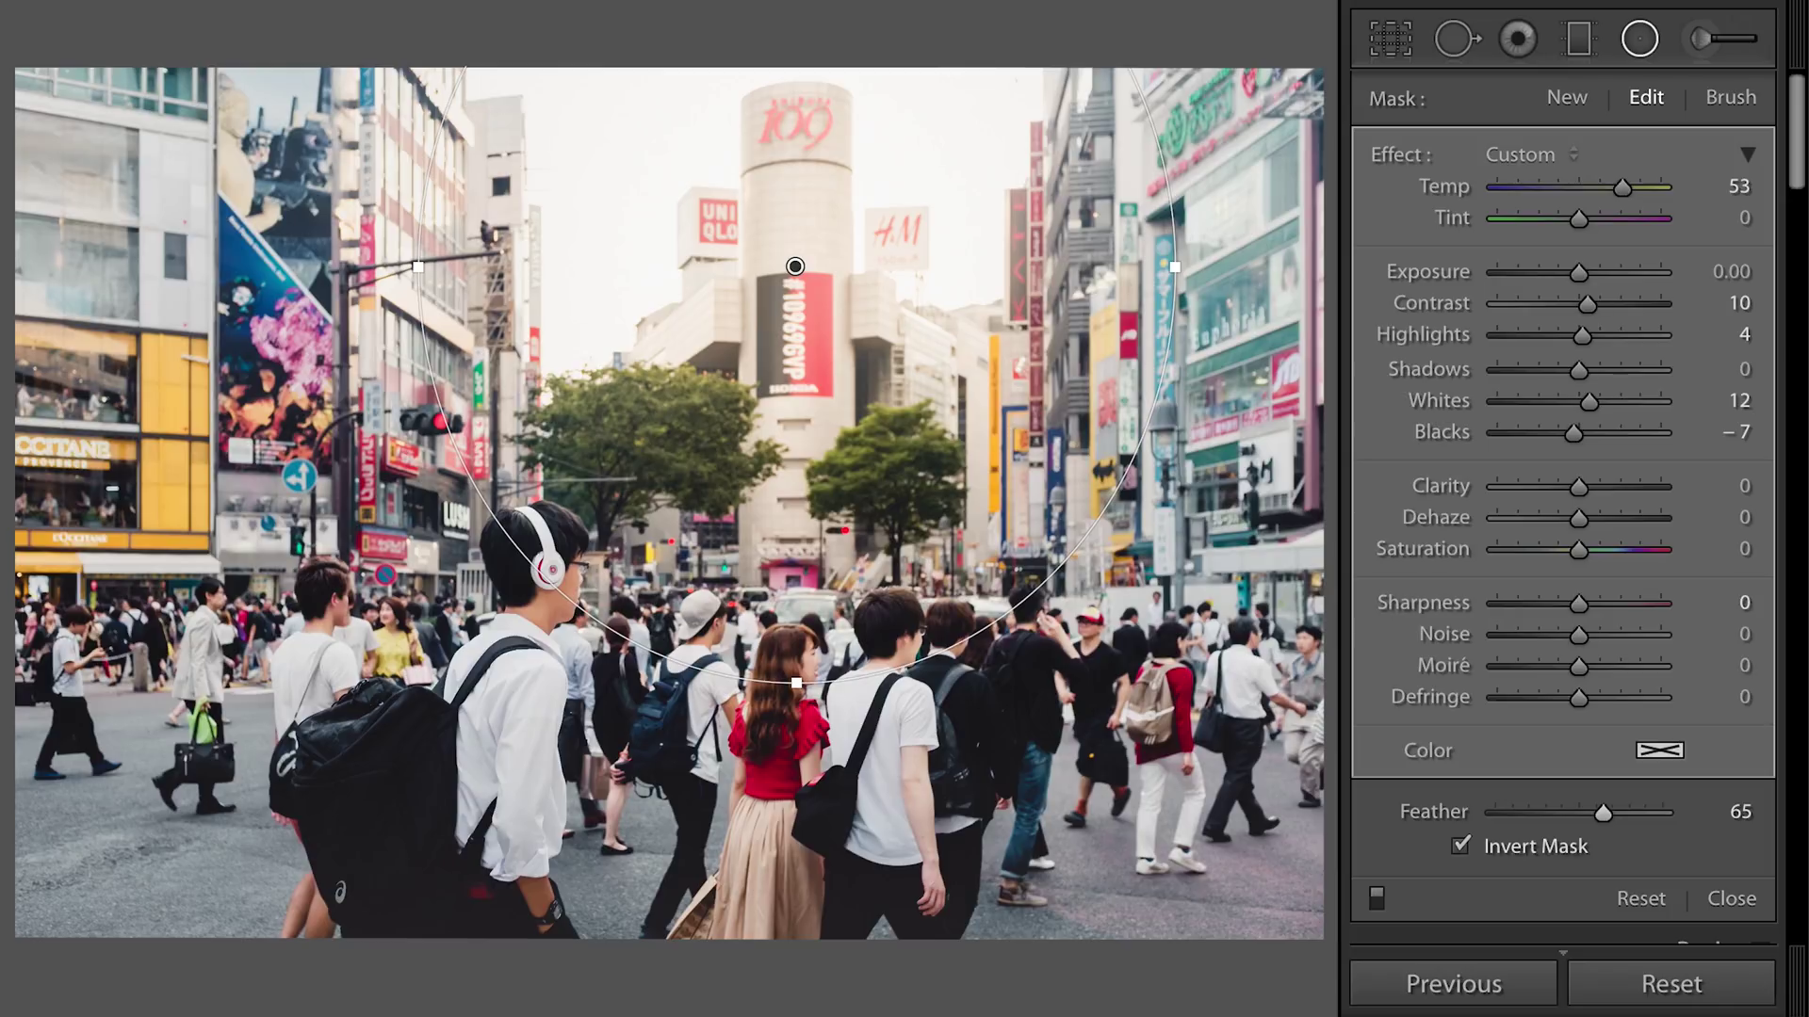
# - Compare the edited street photo with its original version several times
pyautogui.press('\\')
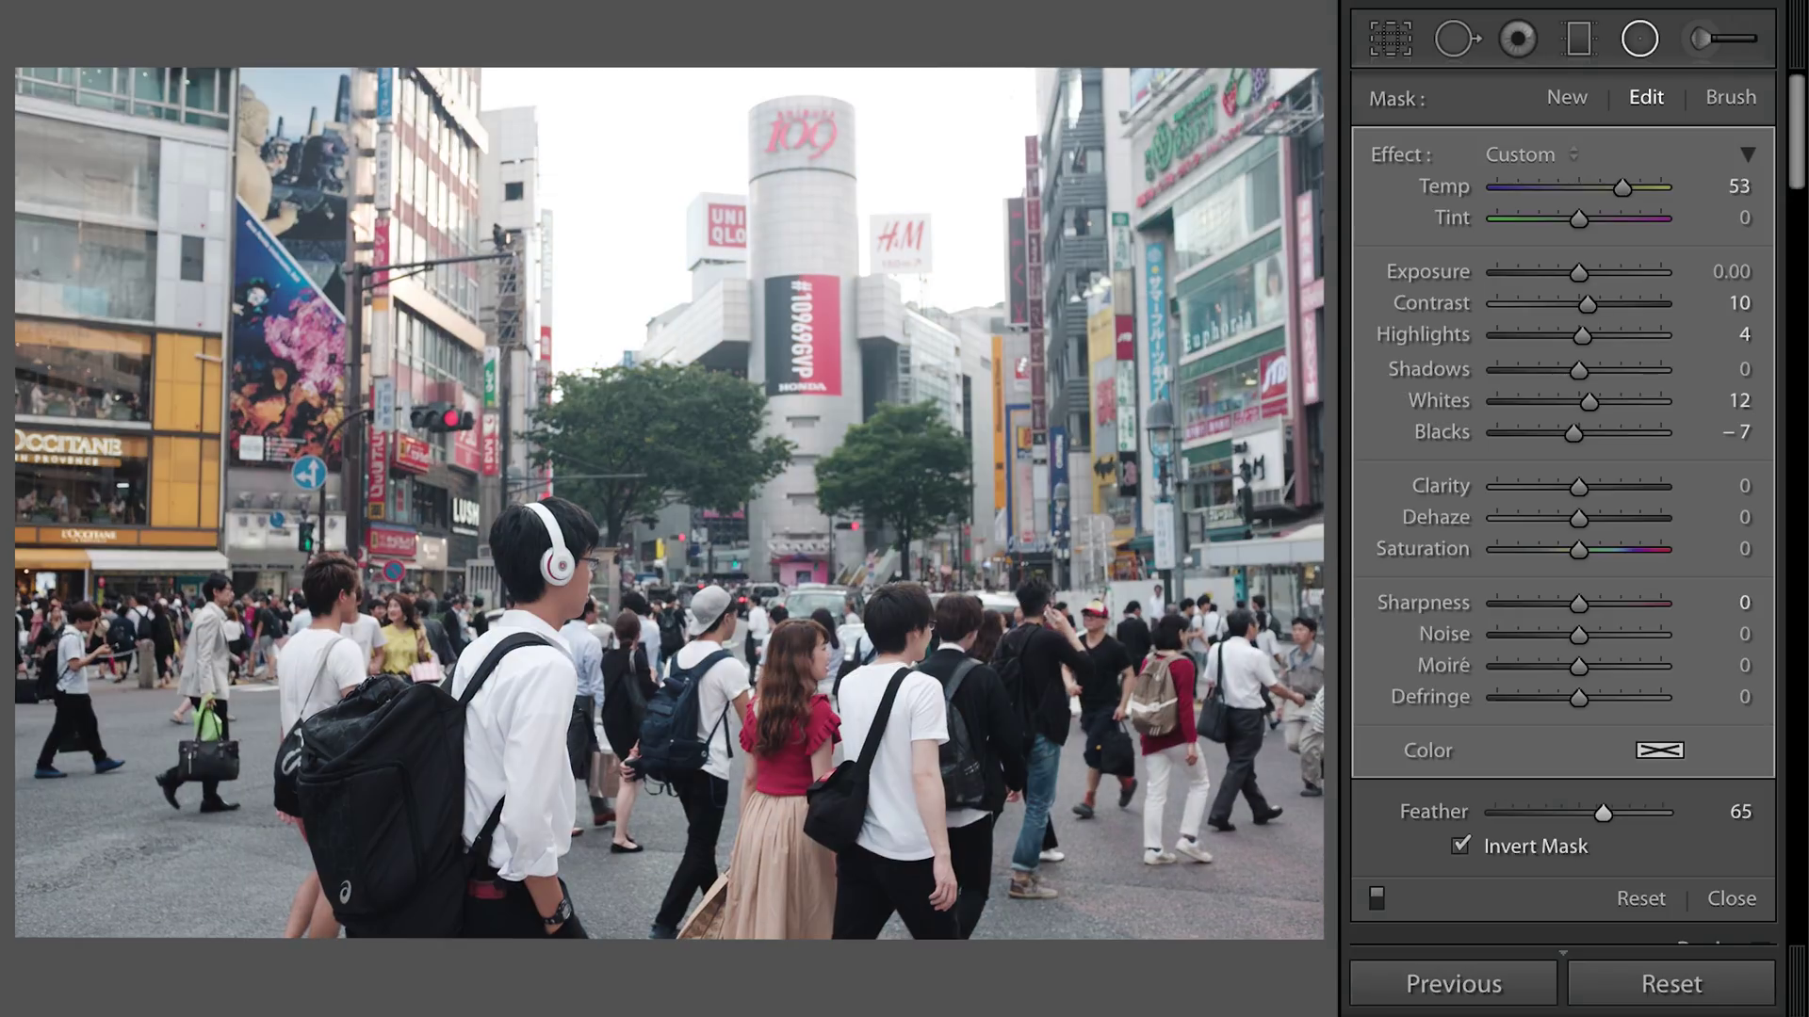
pyautogui.press('\\')
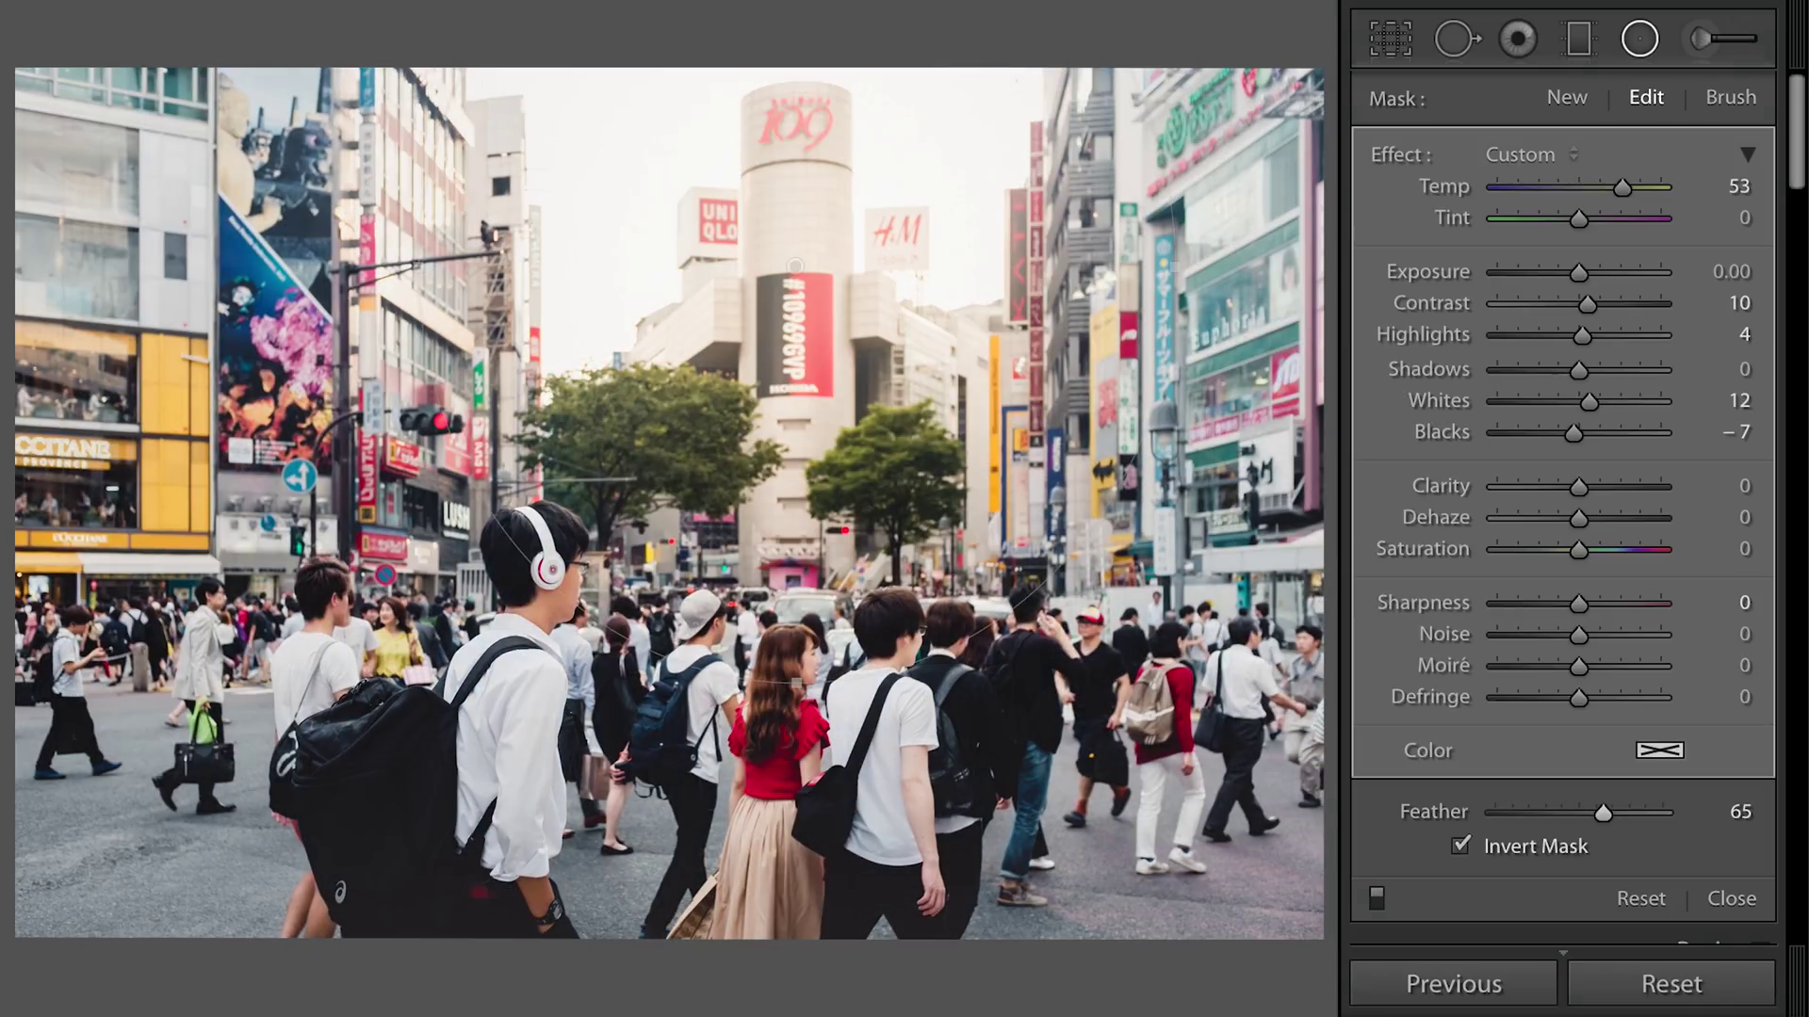
pyautogui.press('\\')
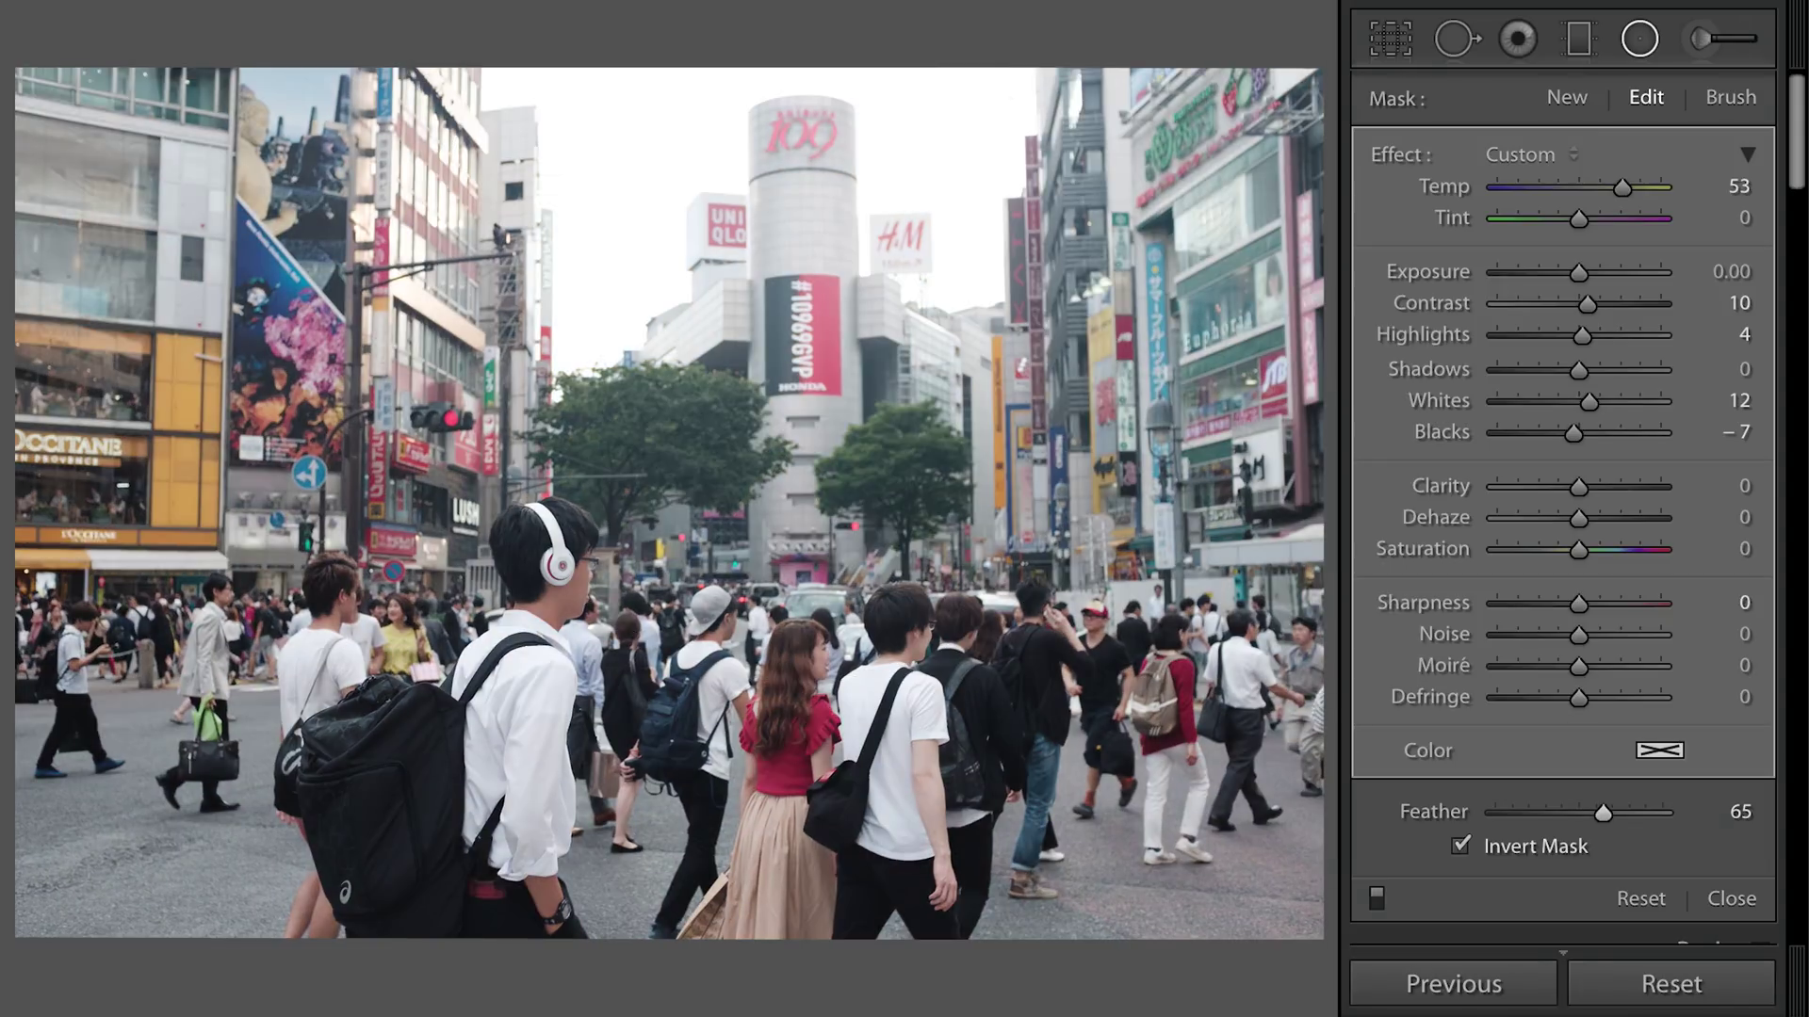
pyautogui.press('\\')
pyautogui.press('\\')
pyautogui.press('\\')
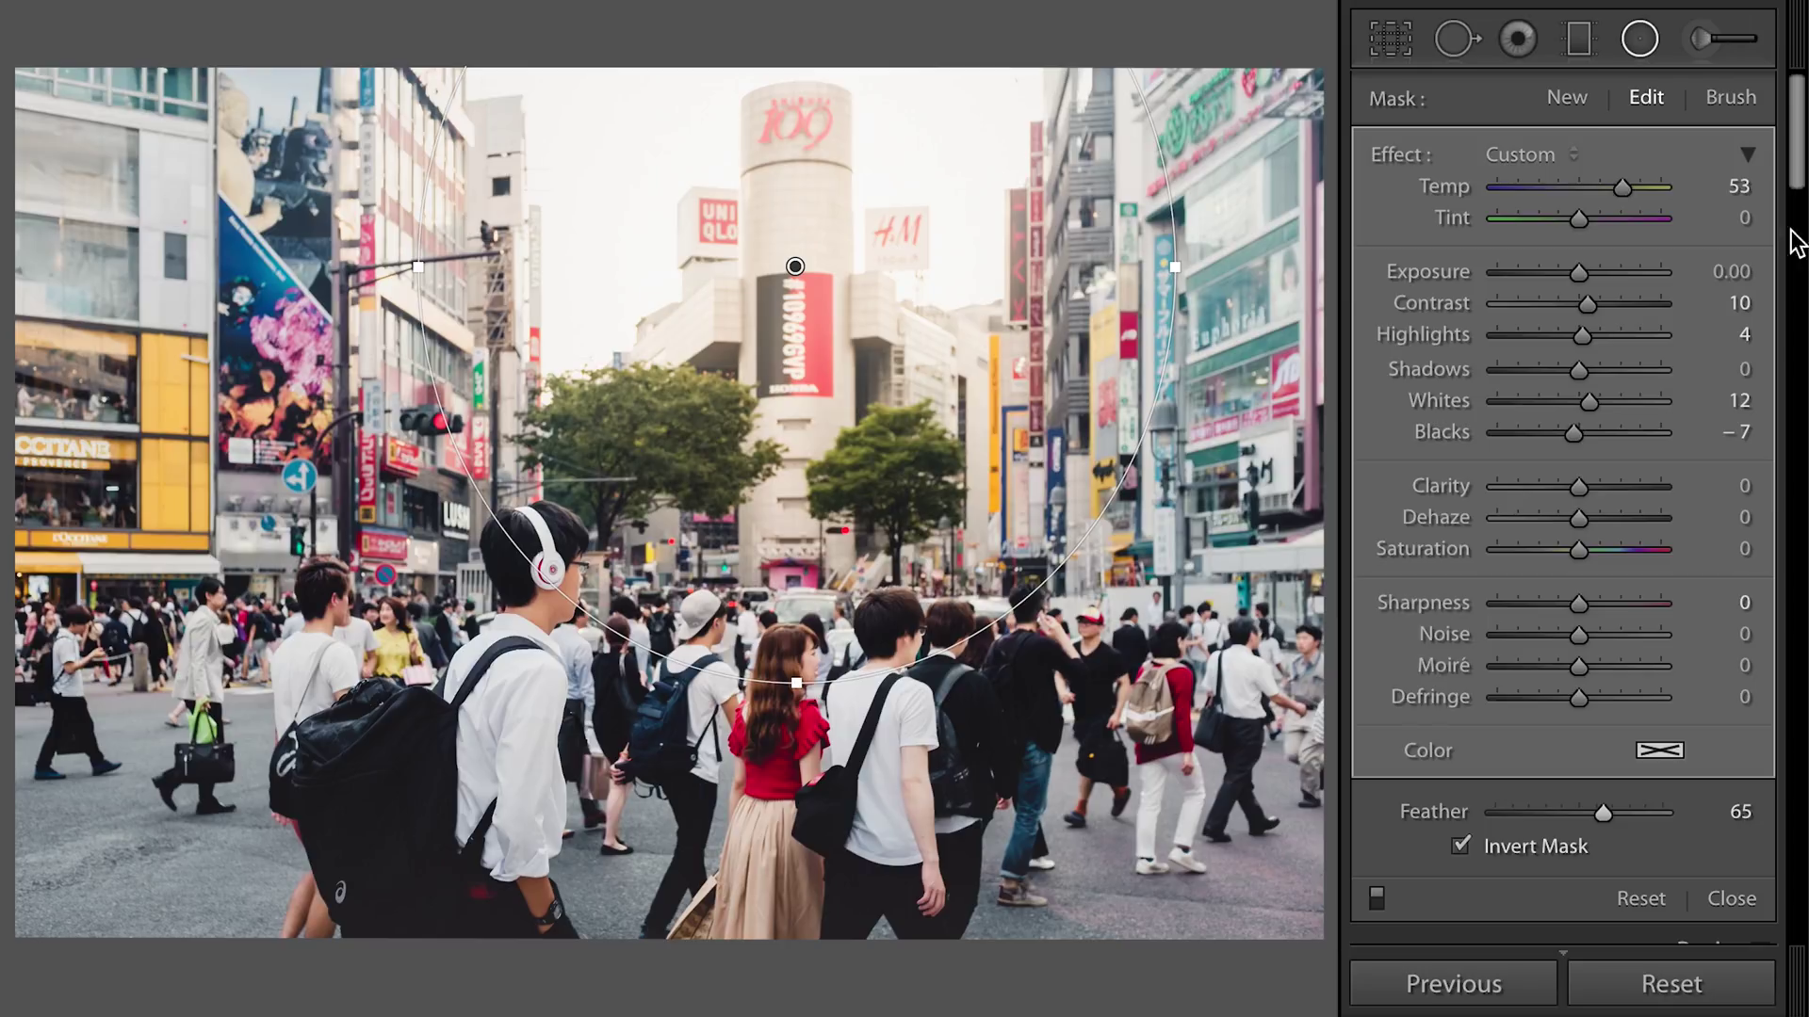
# - Finish the radial filter and set the photo's Highlights to −52, Shadows to +45 and Blacks to −31
pyautogui.click(1567, 97)
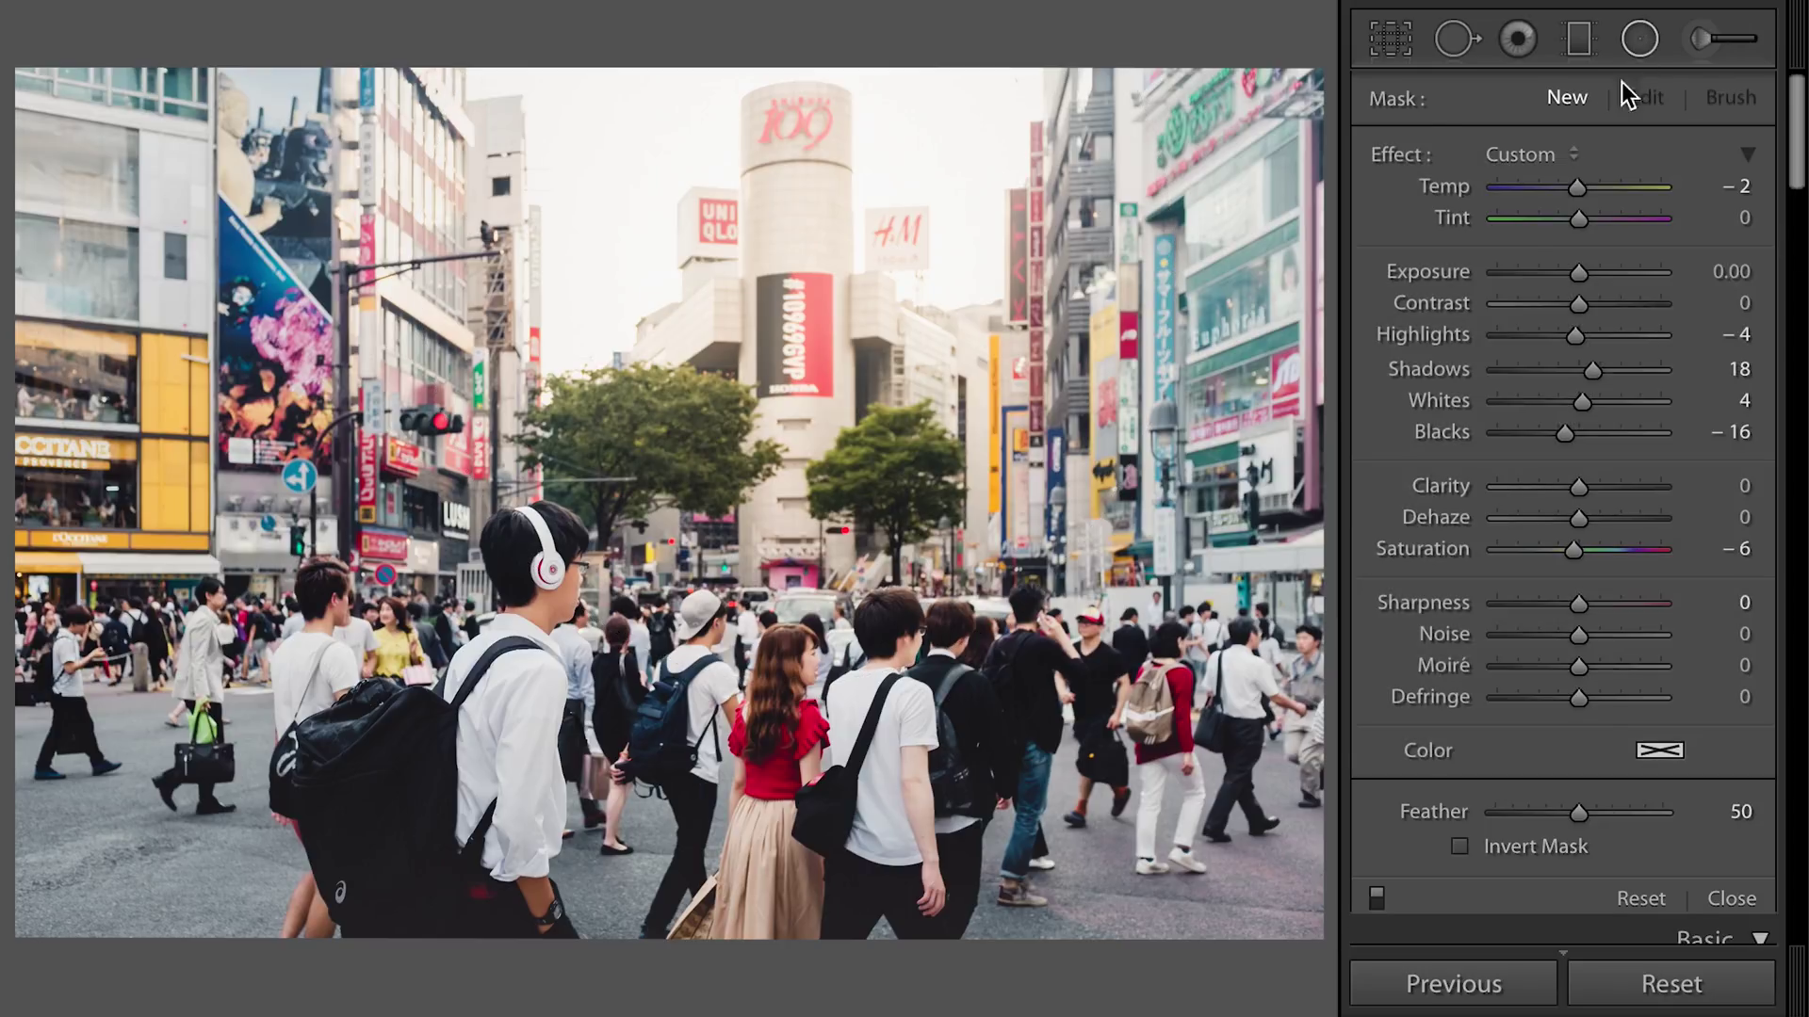
pyautogui.click(1640, 38)
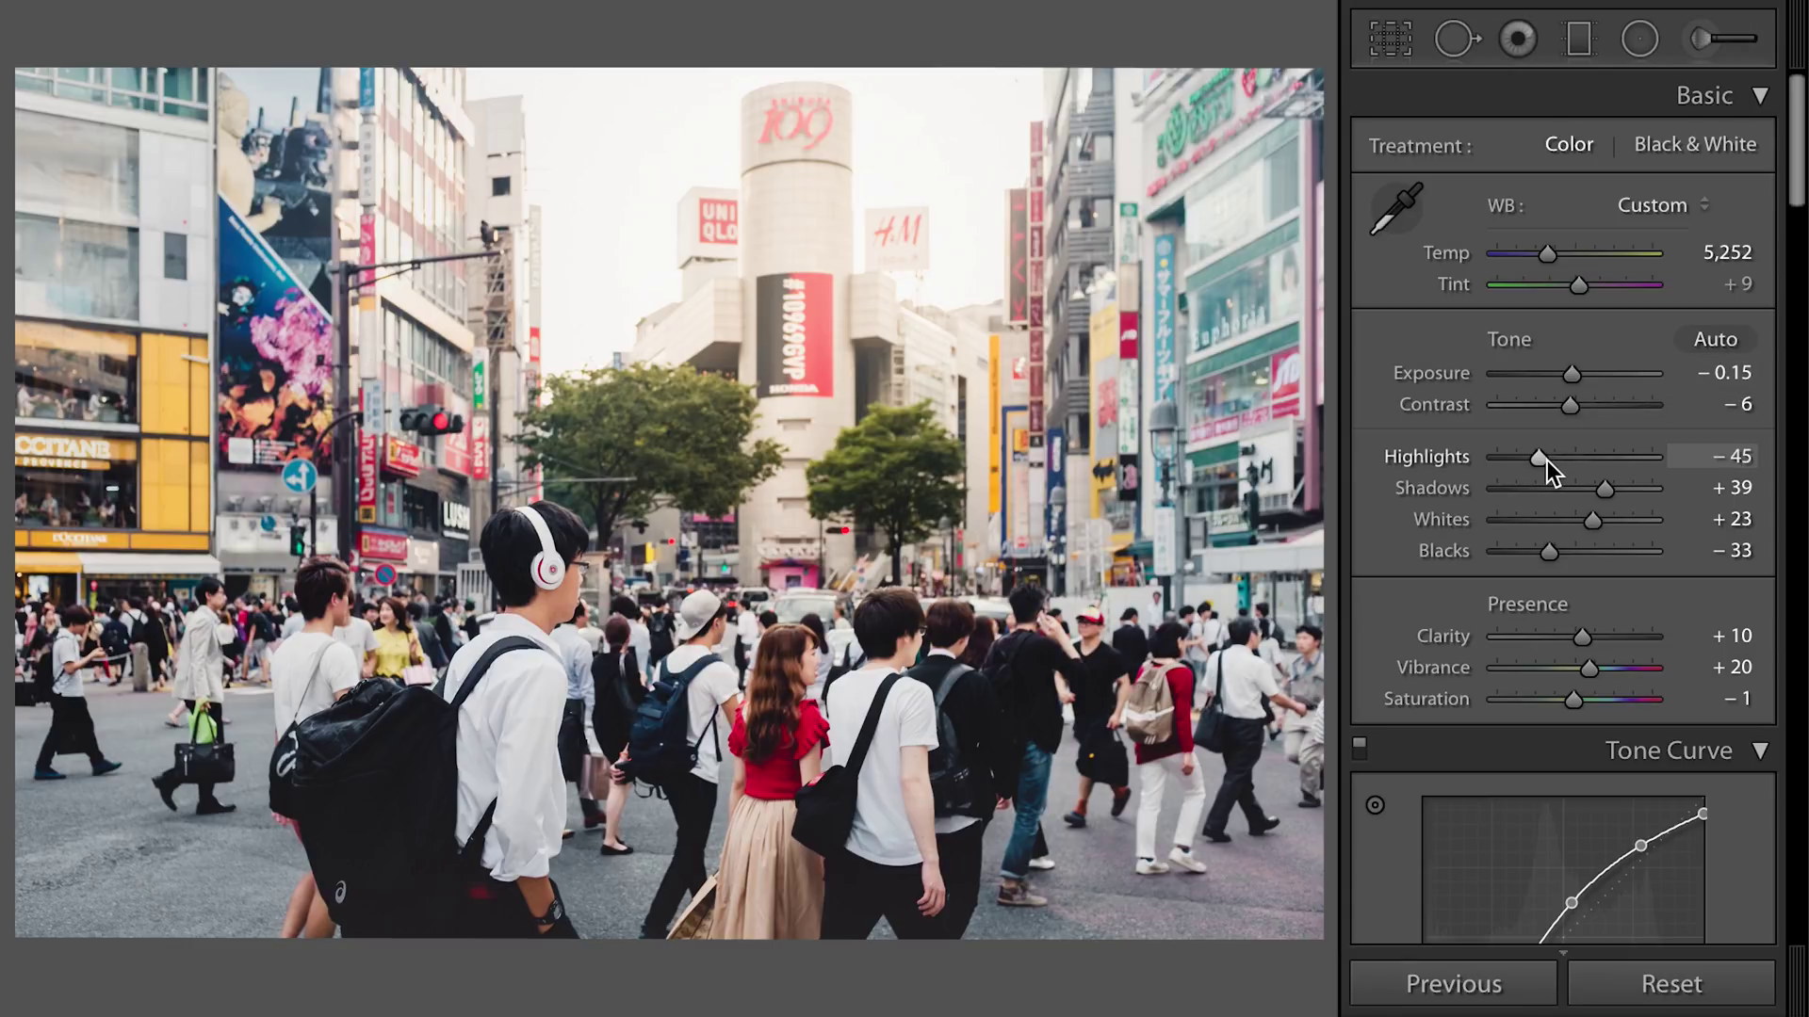
pyautogui.moveTo(1547, 460); pyautogui.dragTo(1537, 458)
pyautogui.moveTo(1614, 488); pyautogui.dragTo(1617, 489)
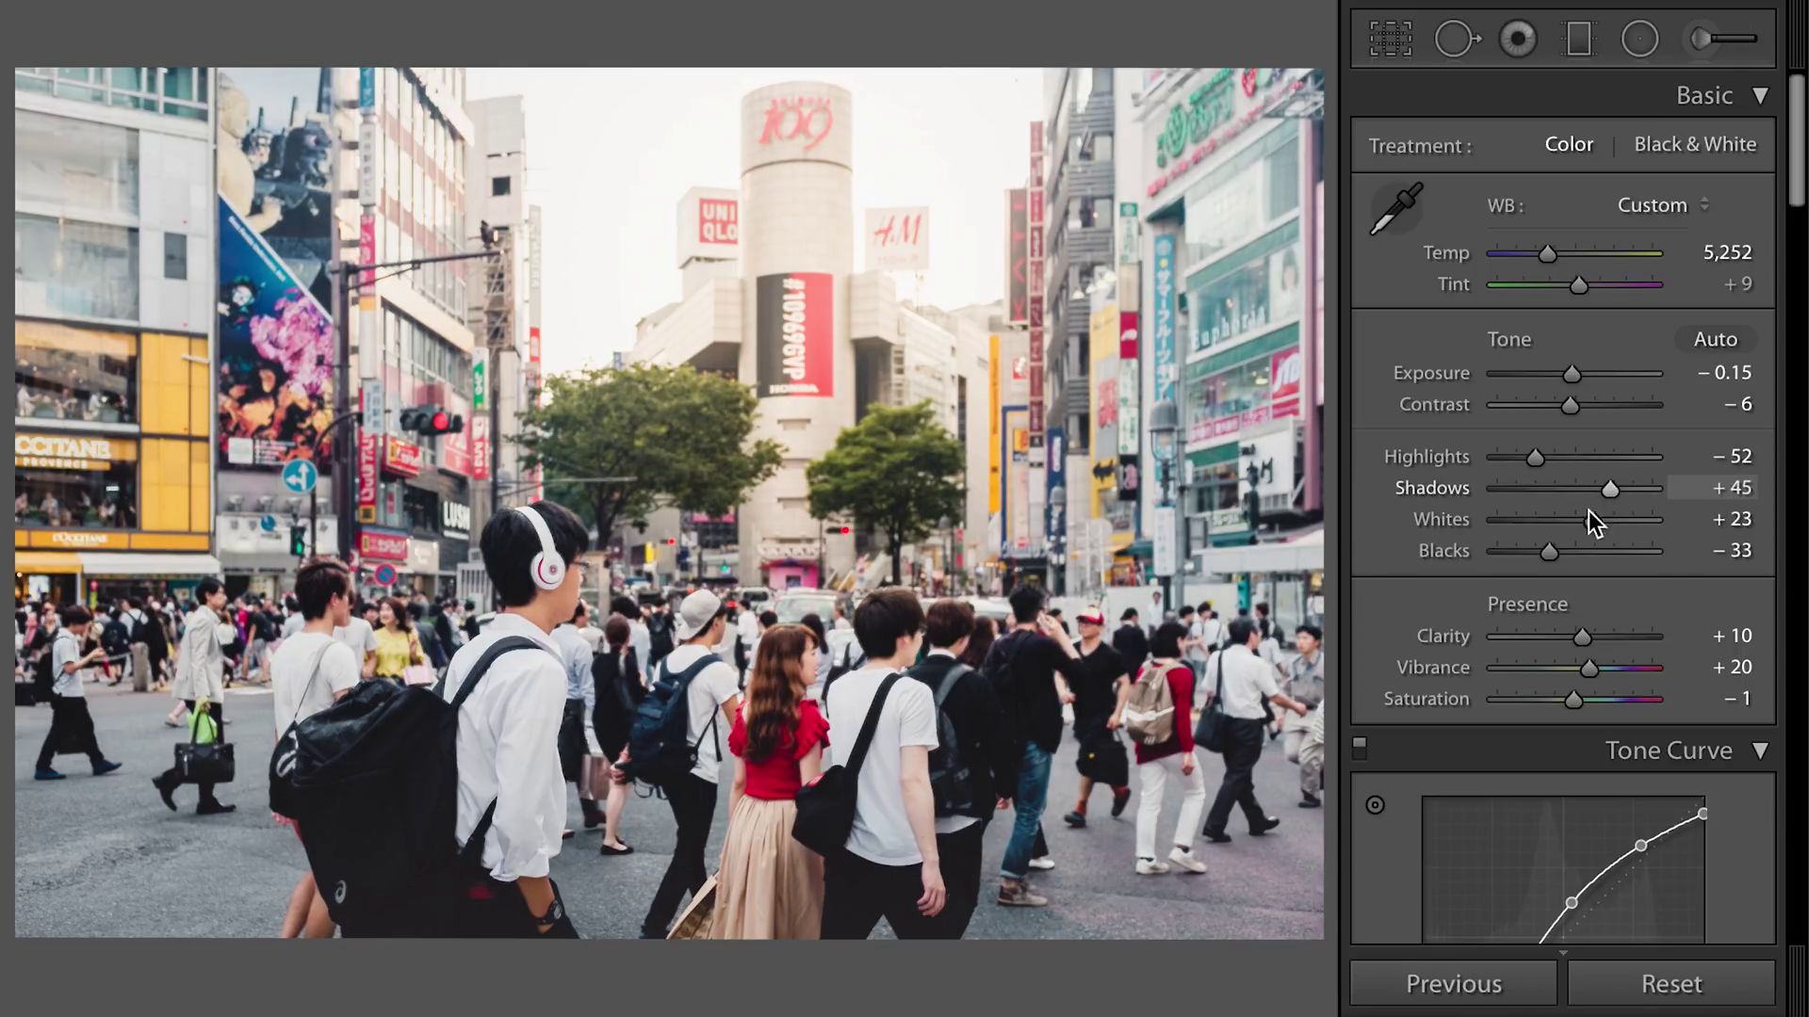
pyautogui.moveTo(1556, 552); pyautogui.dragTo(1559, 552)
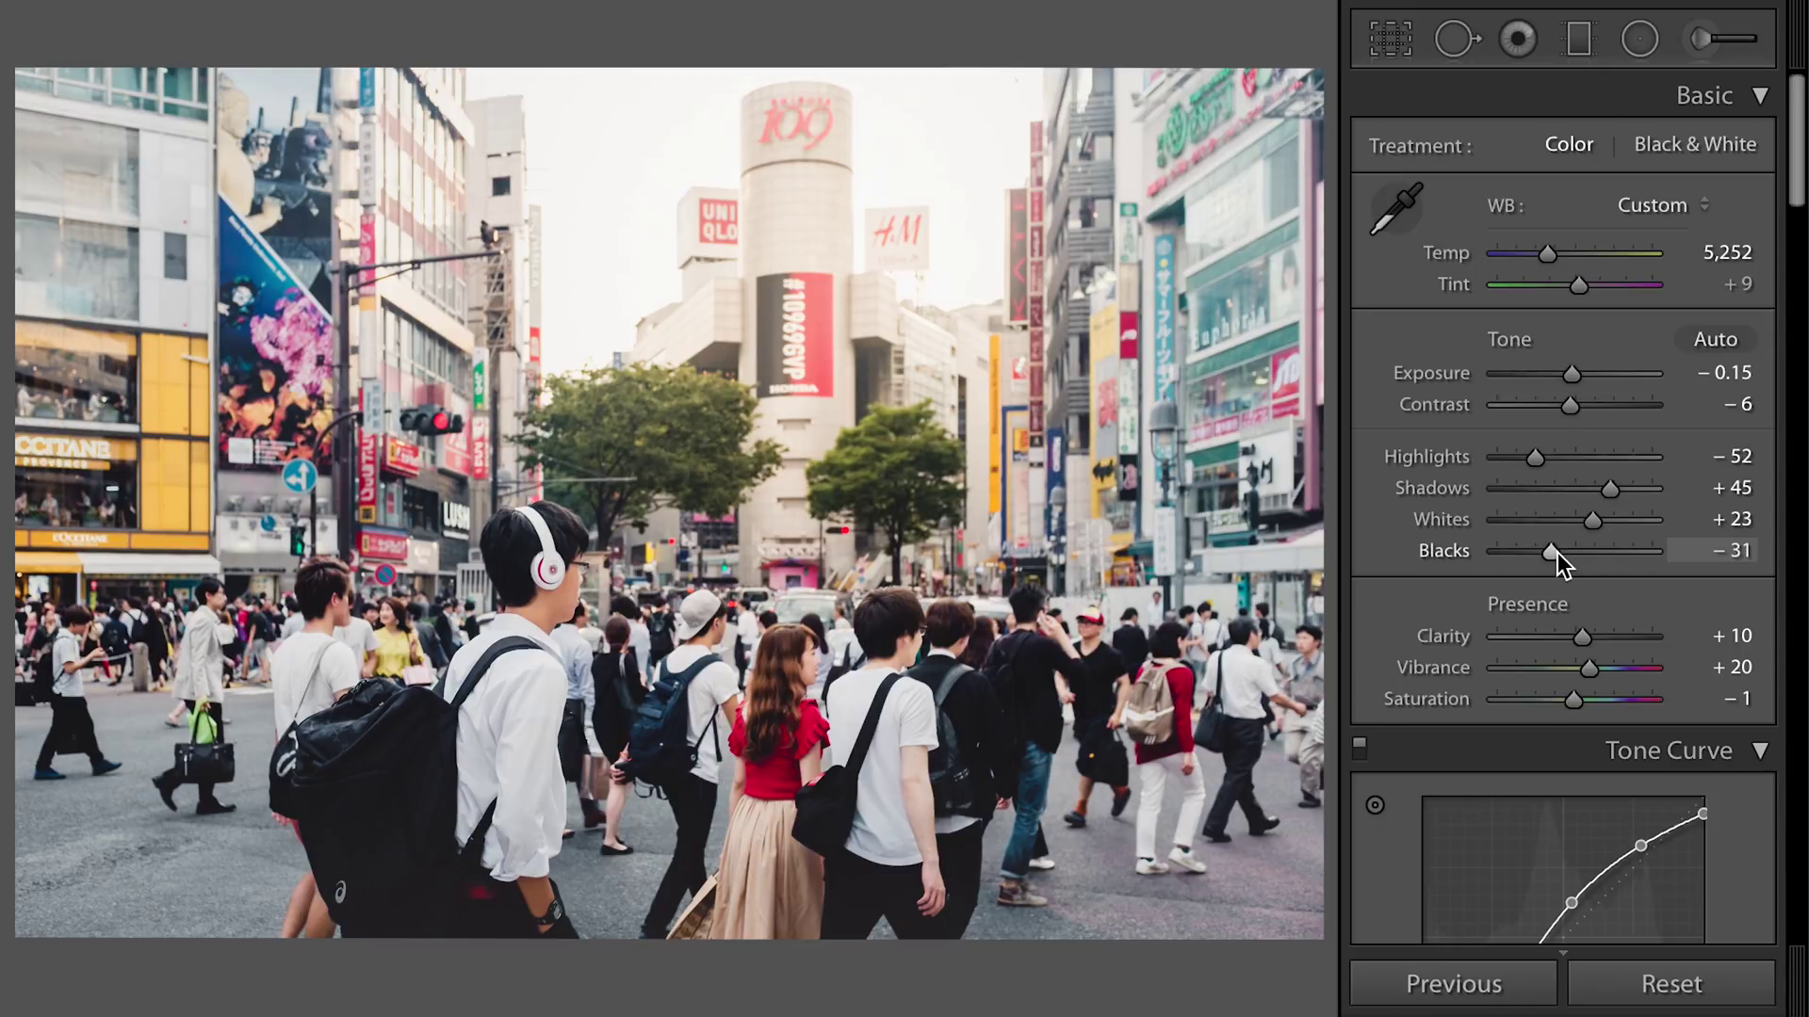
pyautogui.scroll(-1, 1400, 556)
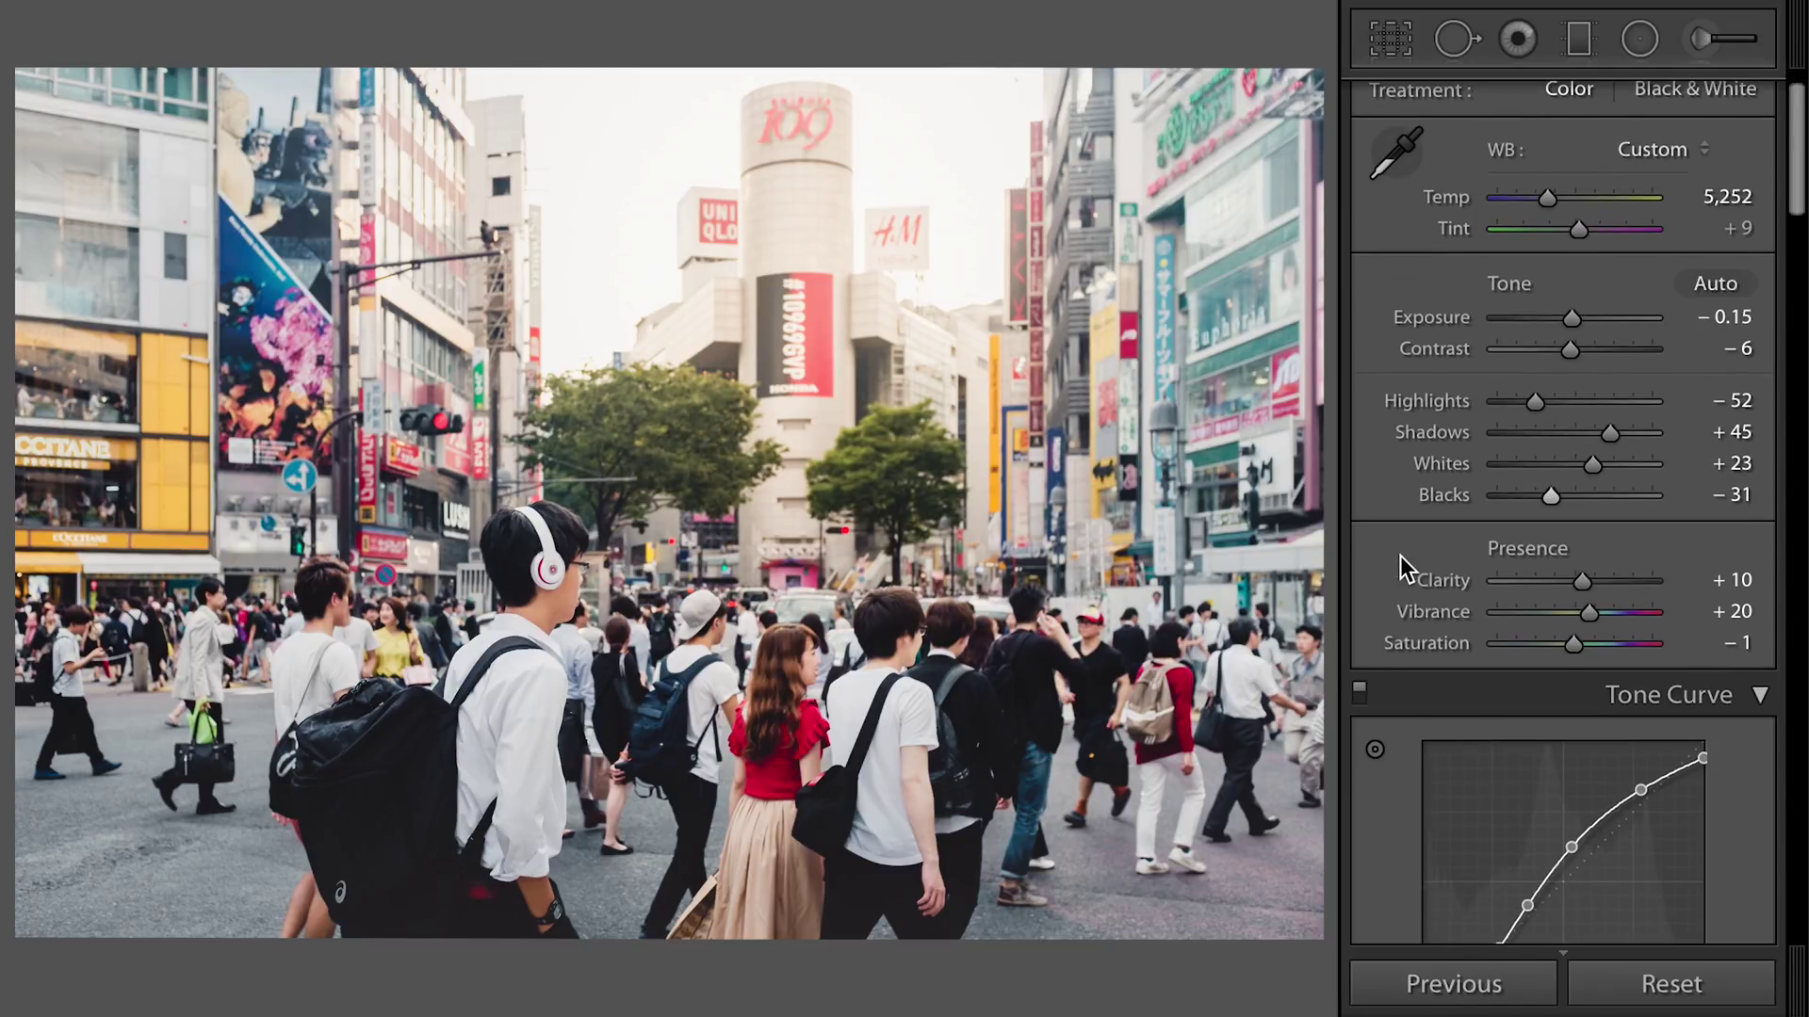
pyautogui.scroll(-1, 1400, 556)
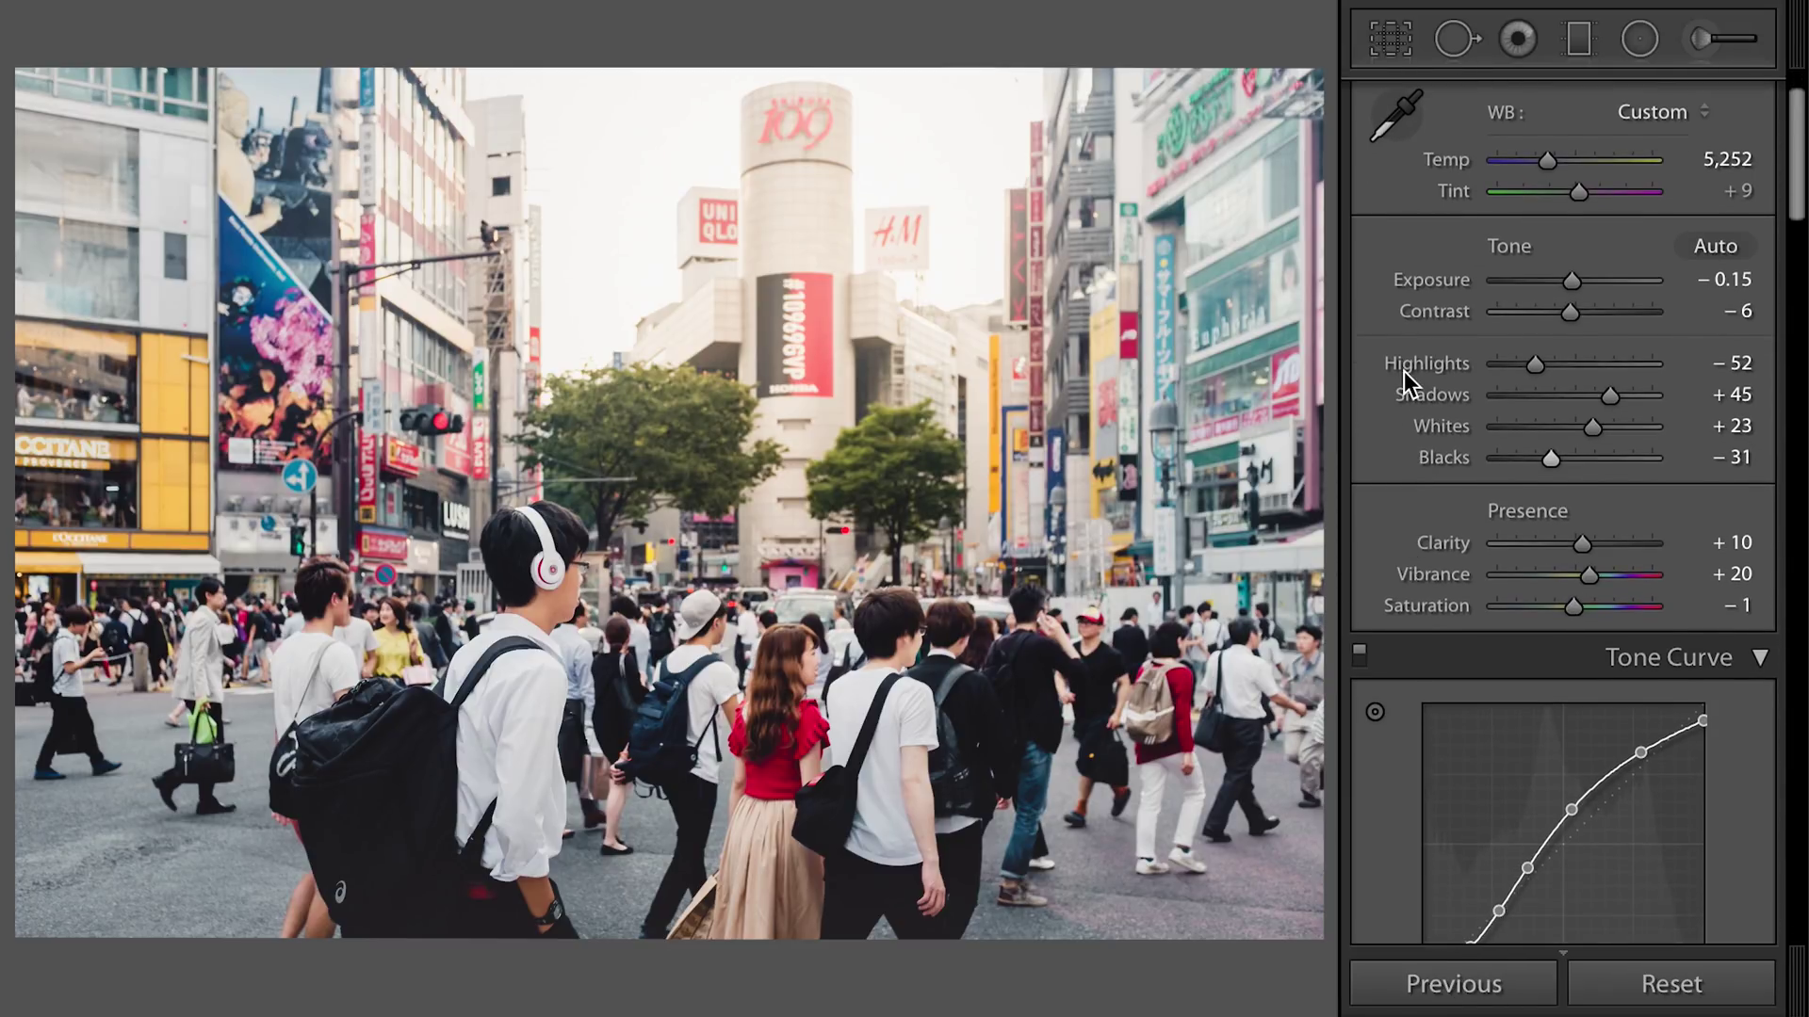
pyautogui.scroll(-2, 1404, 371)
pyautogui.scroll(-5, 1410, 347)
pyautogui.scroll(7, 1410, 346)
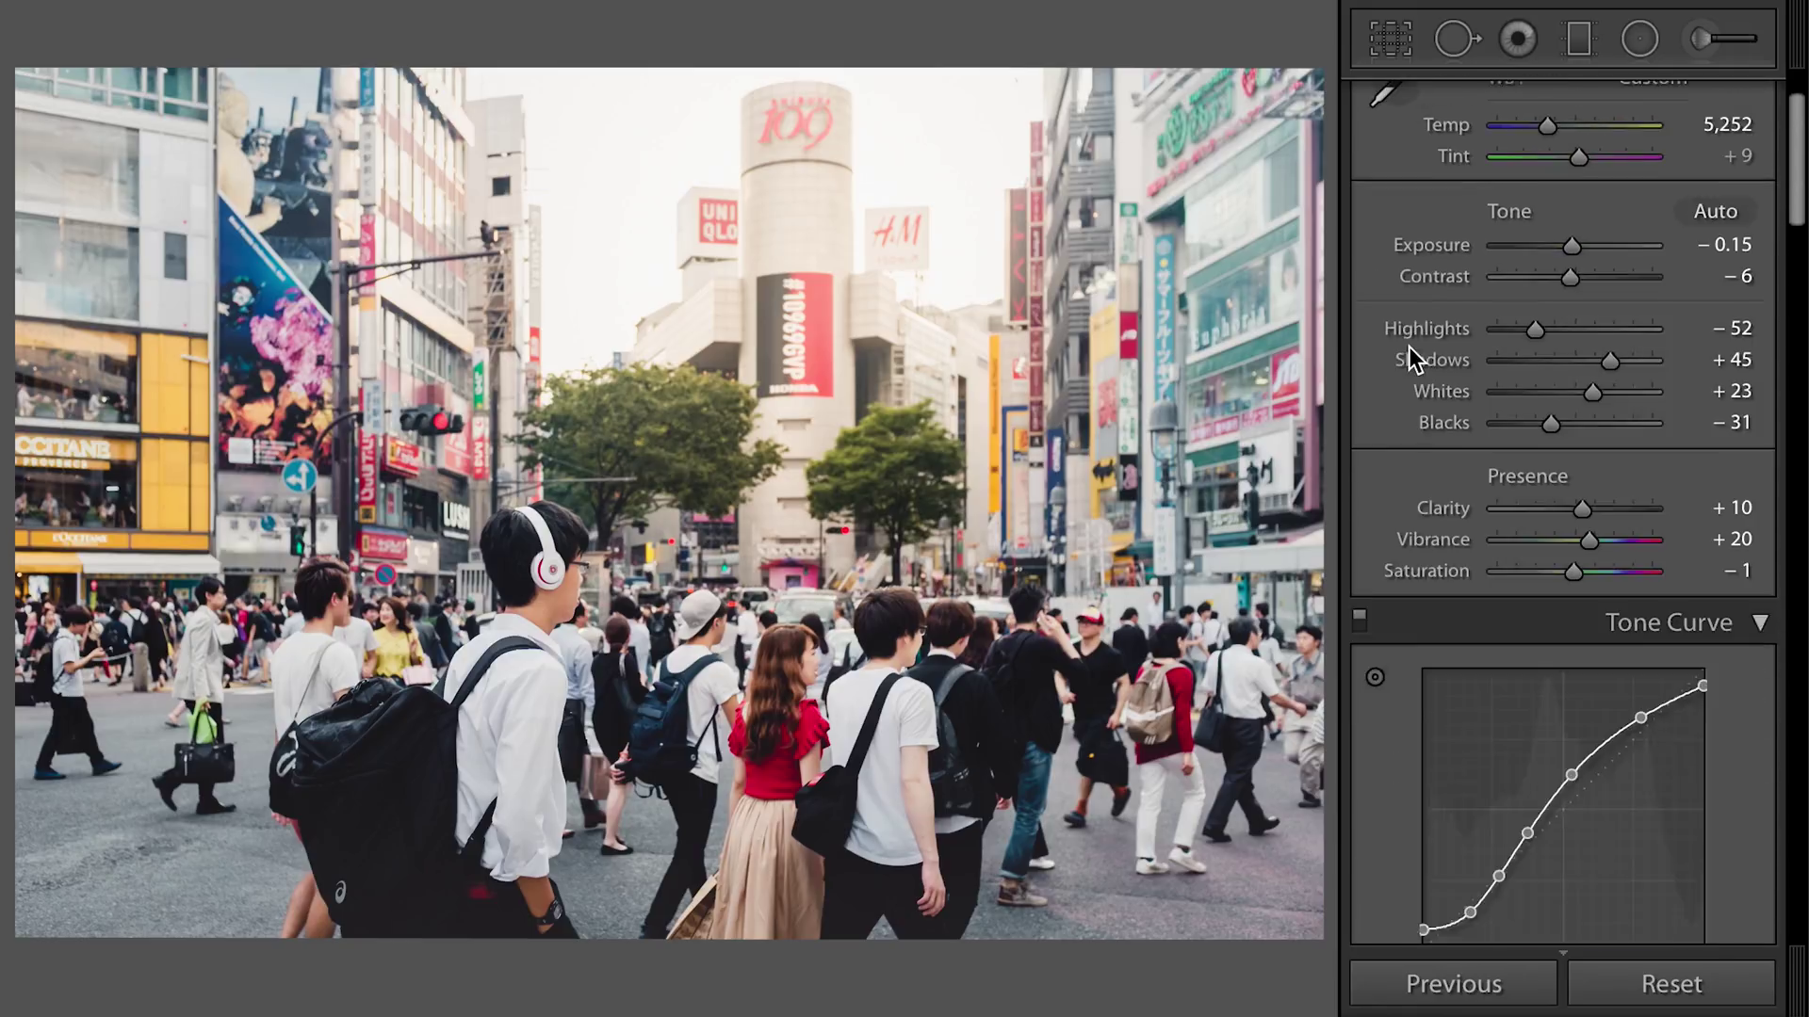
# - Crop the photo slightly tighter at the Original aspect ratio, shifting the image down to keep the tower's top in frame
pyautogui.click(1392, 41)
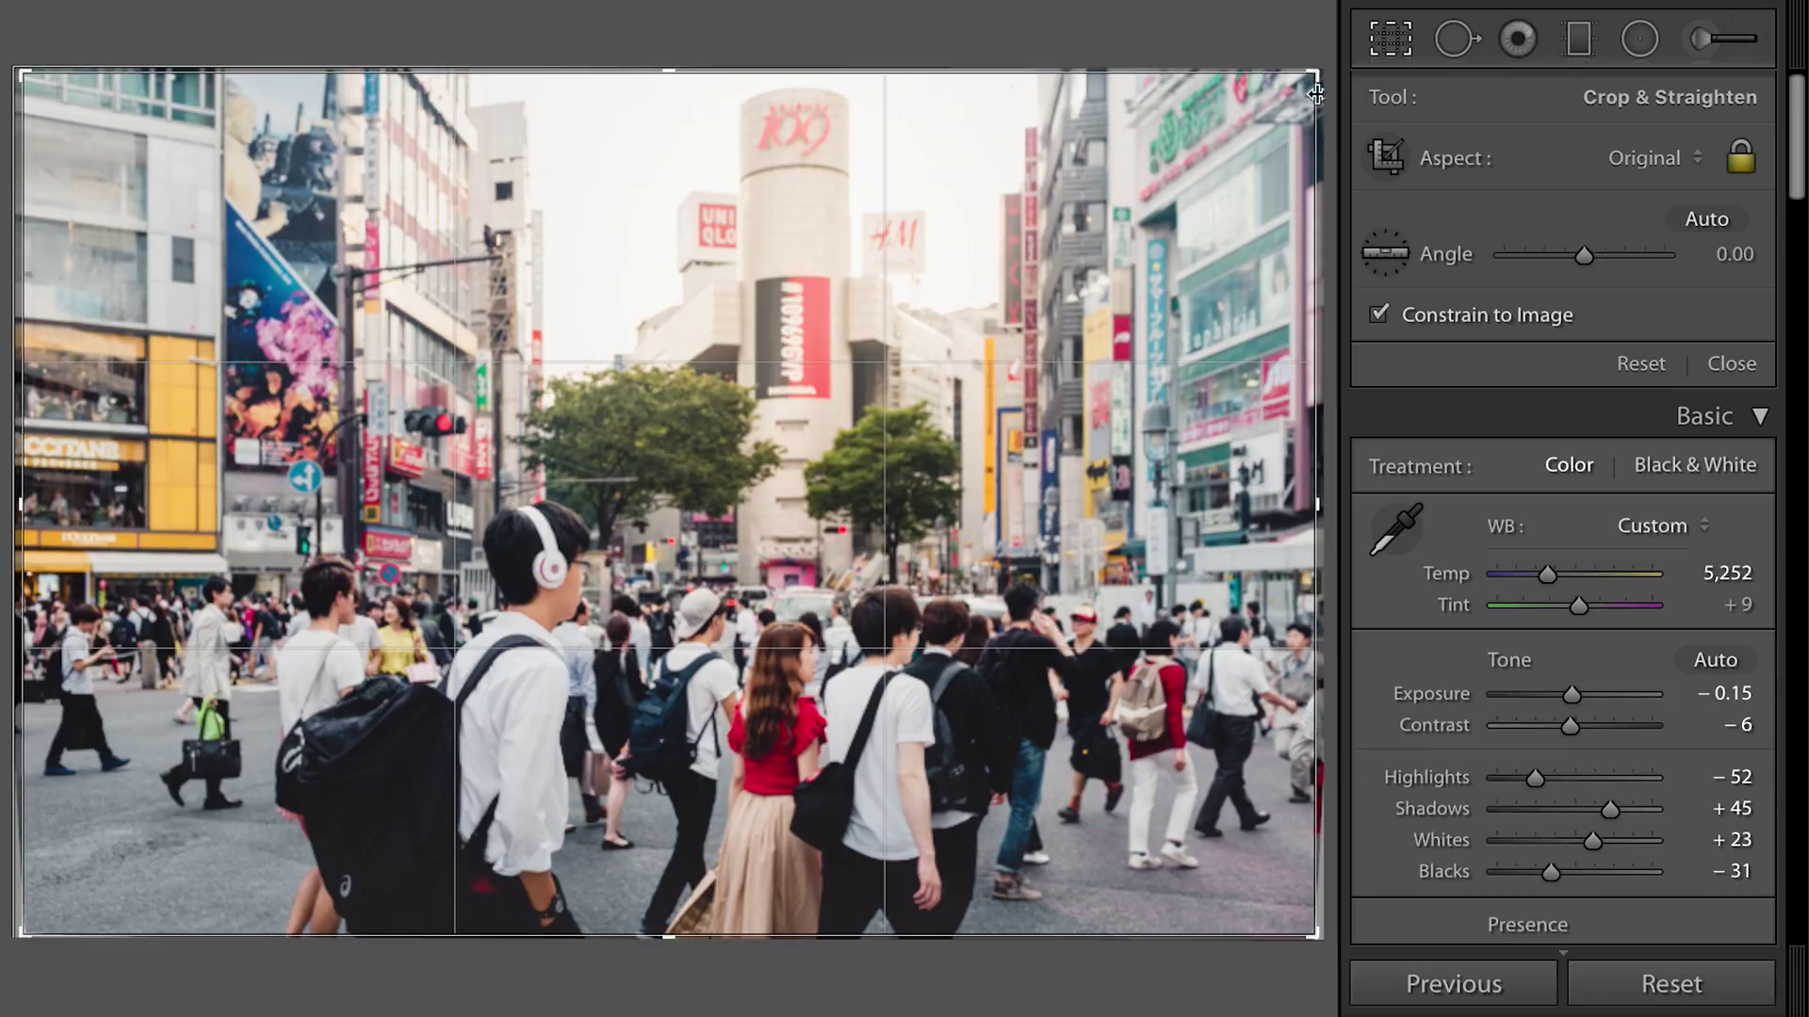
pyautogui.moveTo(1310, 75)
pyautogui.mouseDown()
pyautogui.moveTo(1277, 106)
pyautogui.moveTo(1315, 85)
pyautogui.mouseUp()
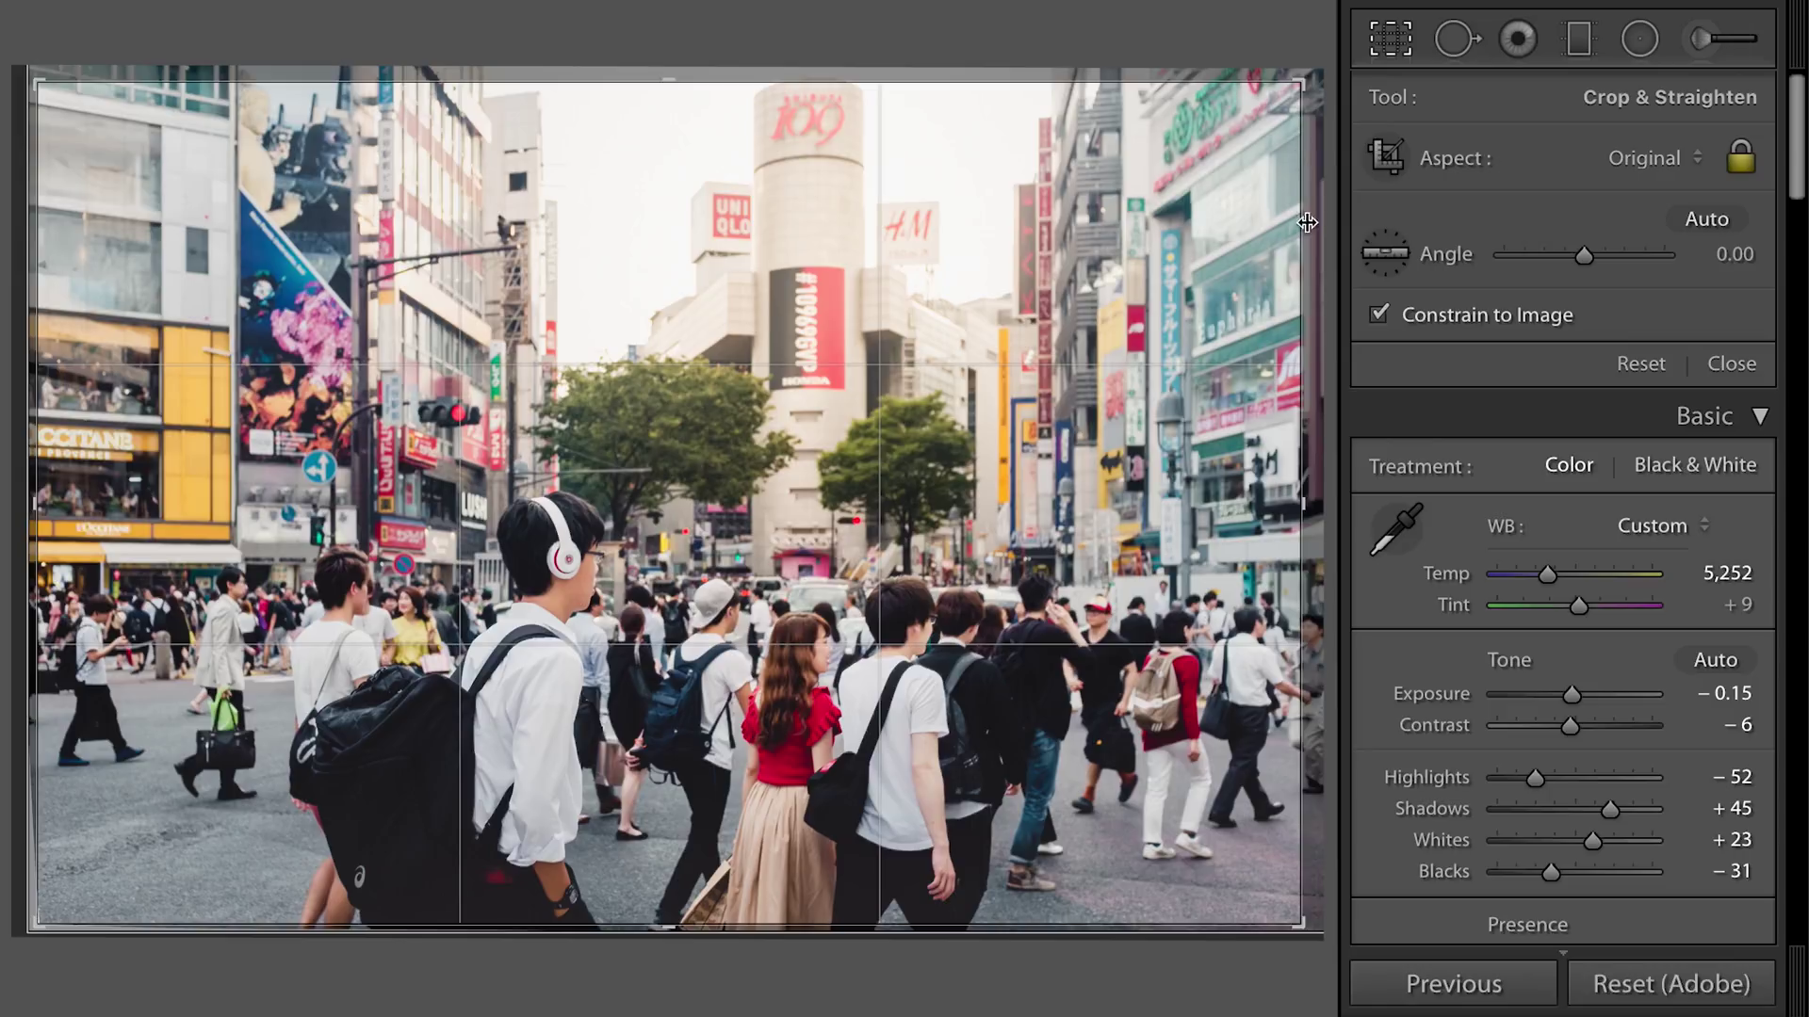
pyautogui.moveTo(1045, 284); pyautogui.dragTo(1044, 299)
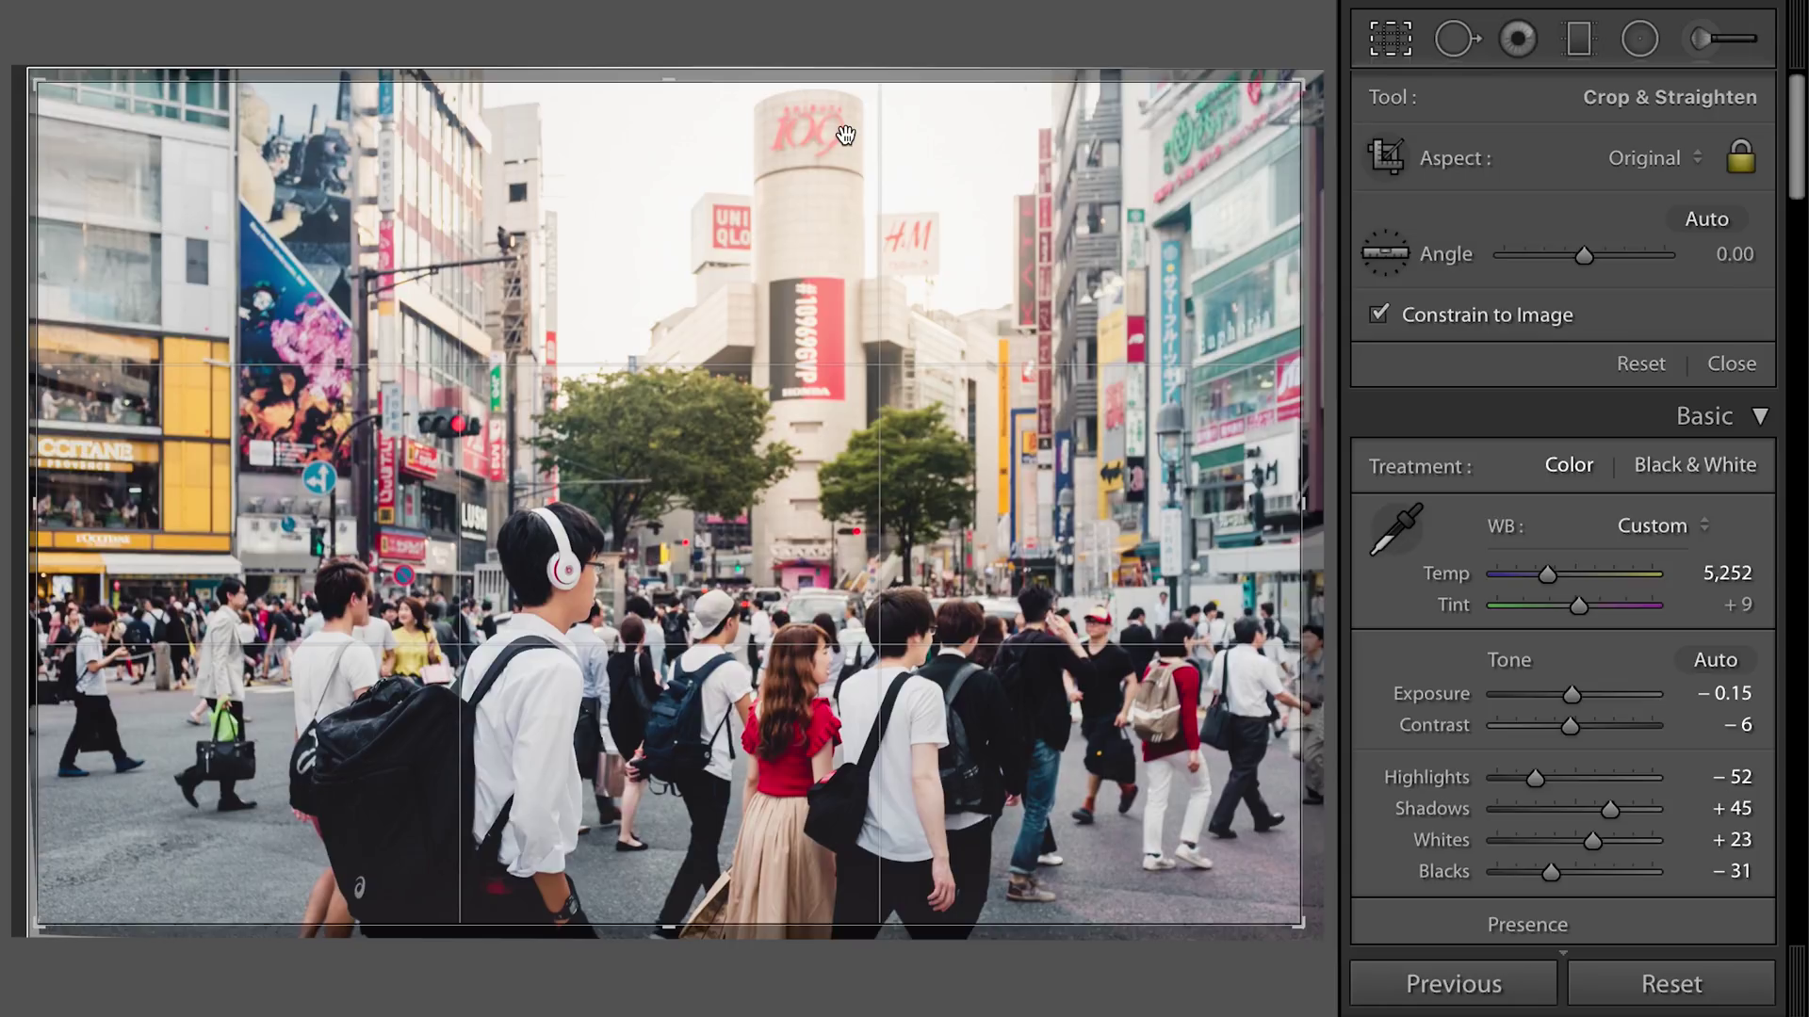
pyautogui.press('Return')
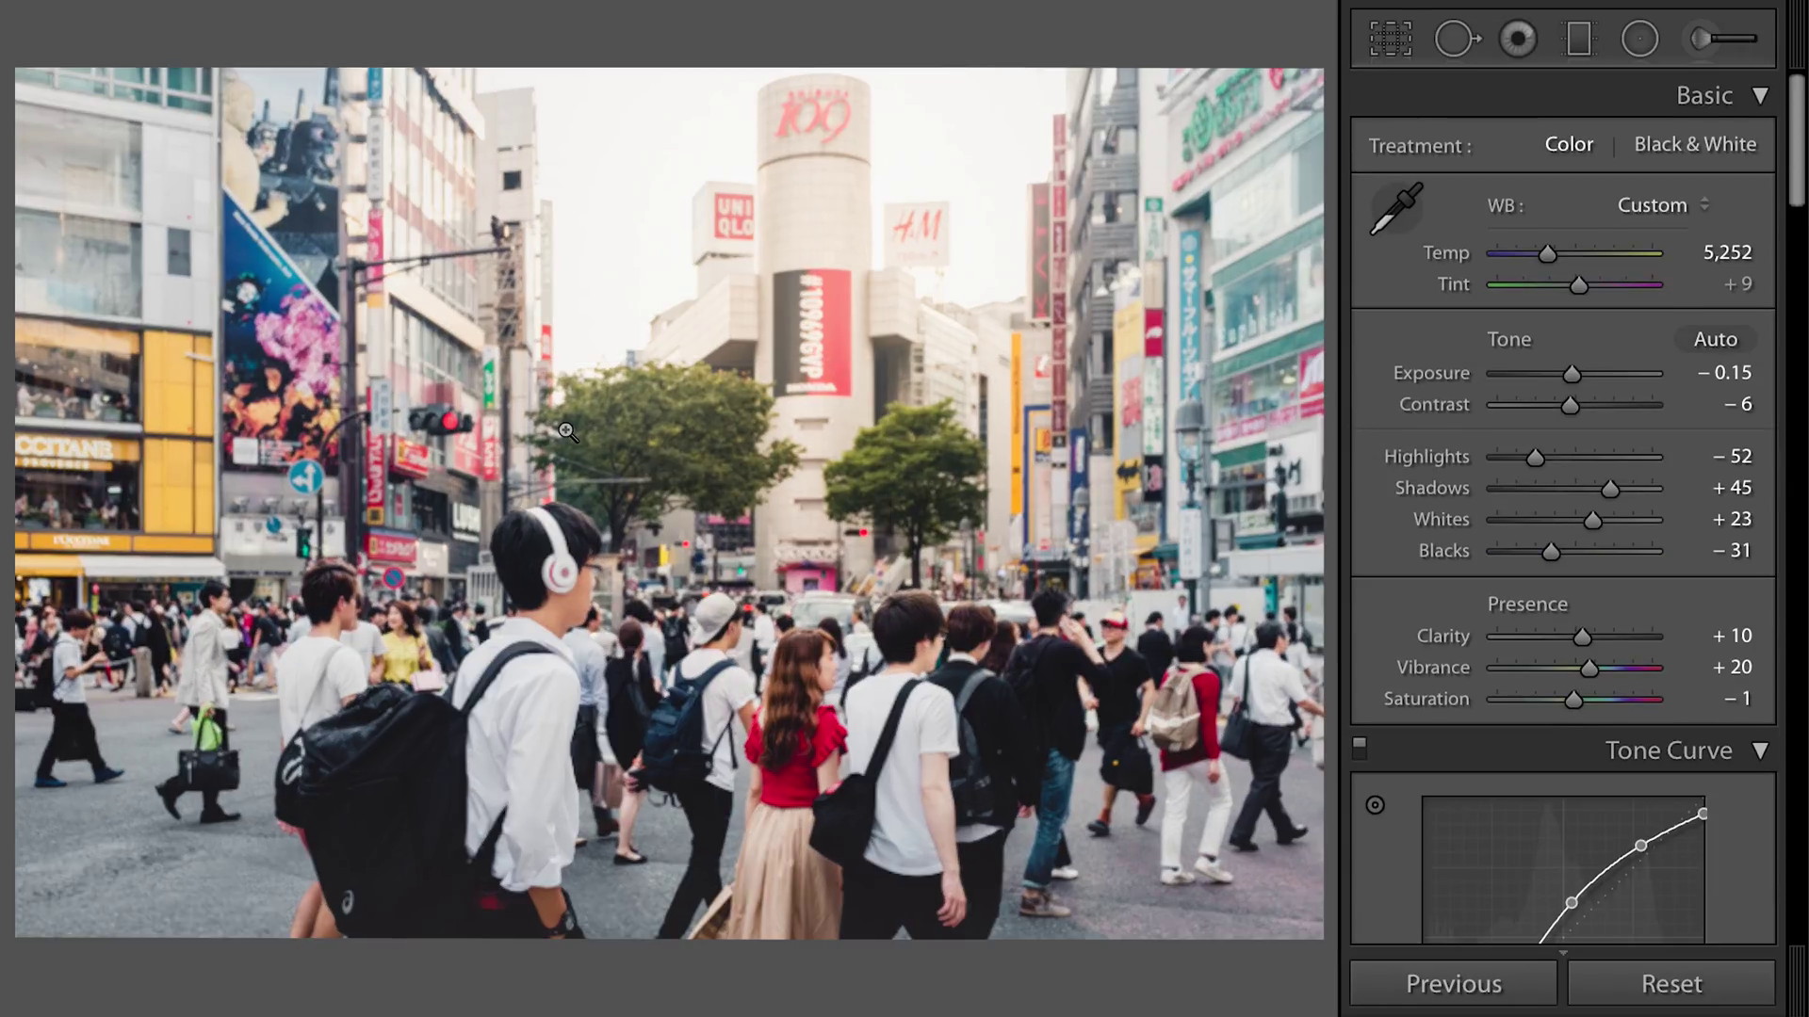